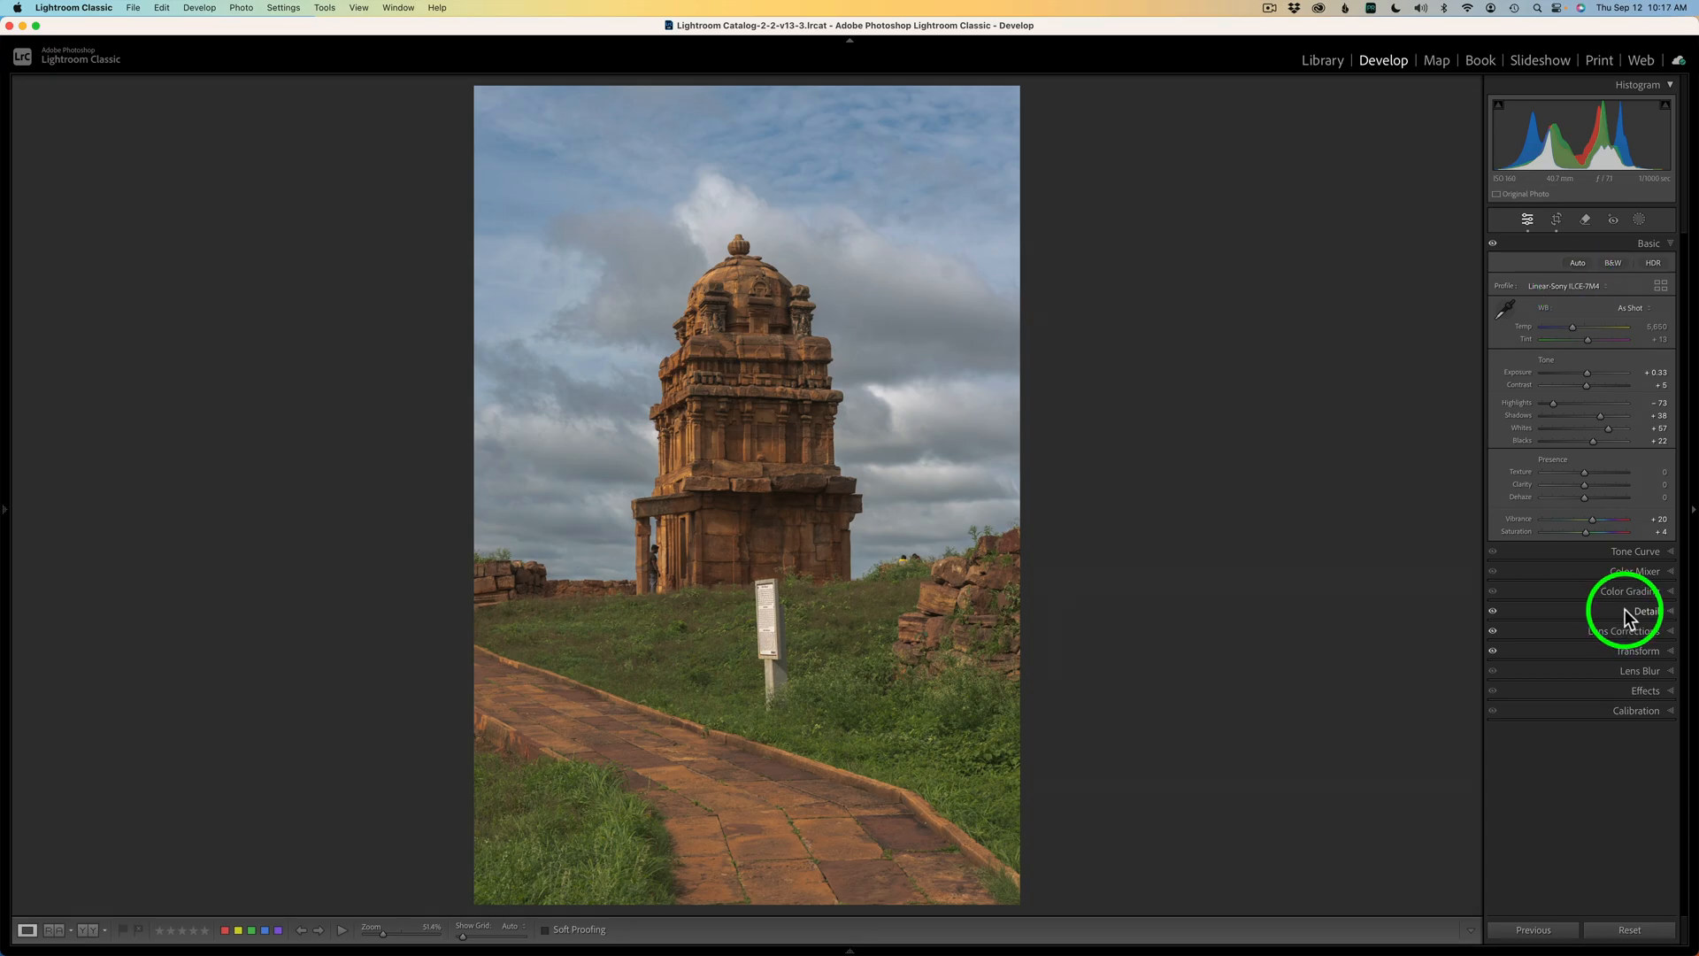
Step: Review the temple photo's lens correction profile, transform settings and crop
left_click(1627, 631)
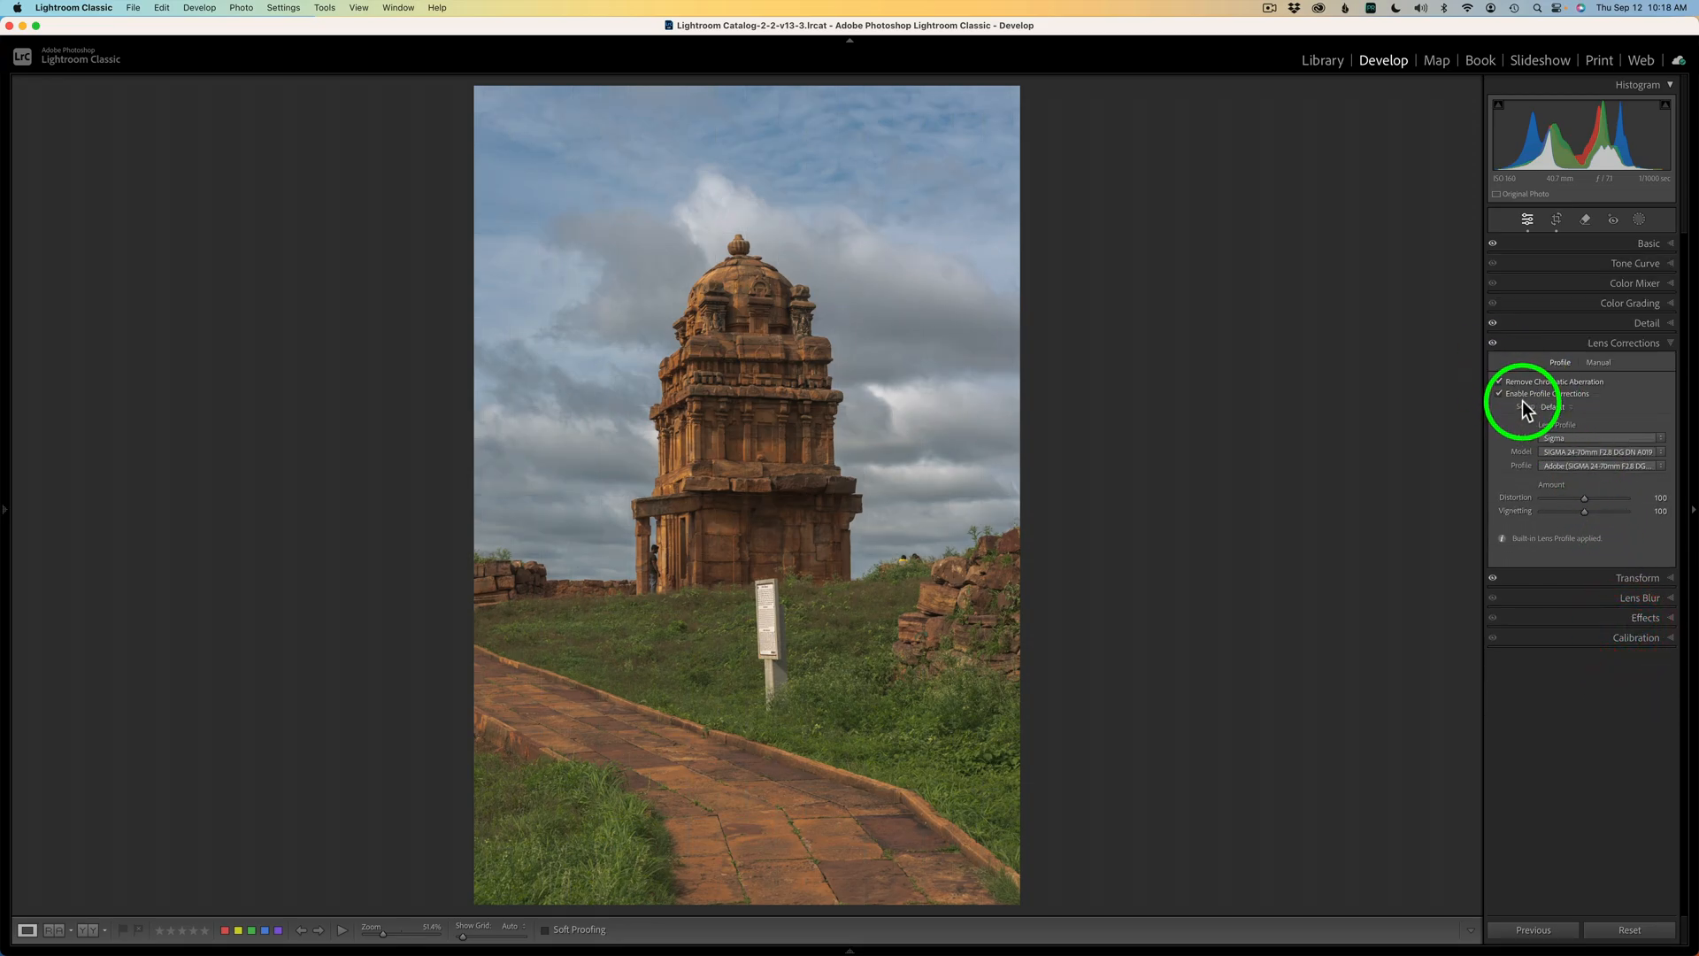
left_click(1540, 344)
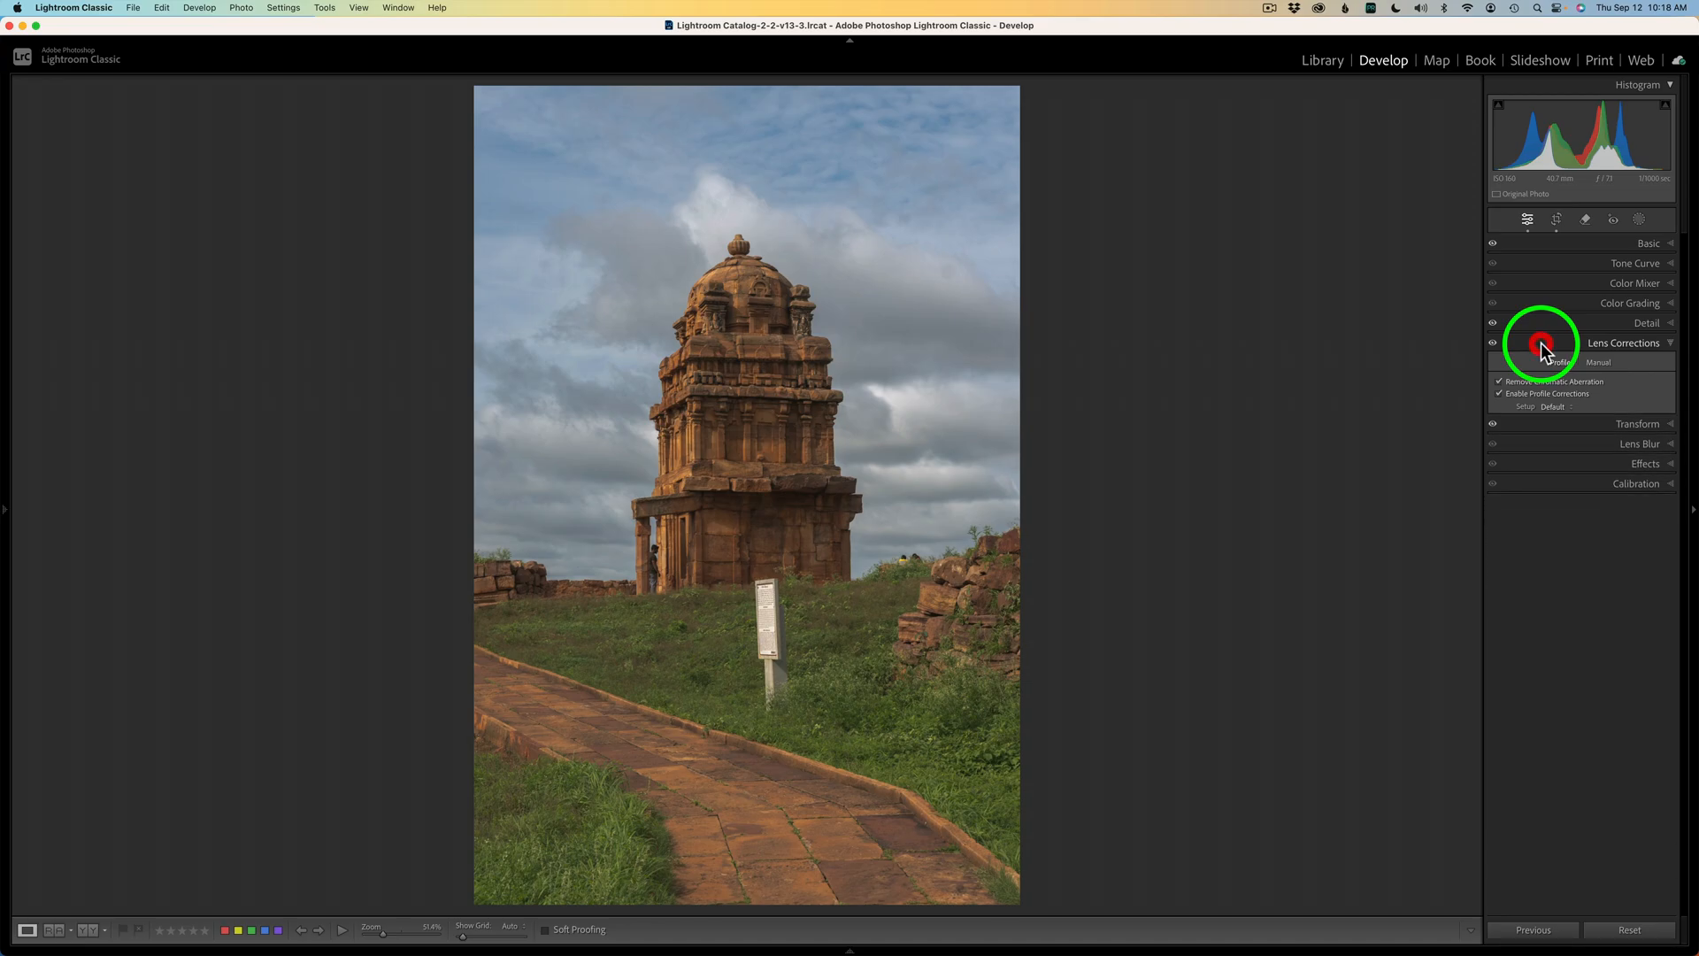
left_click(1598, 364)
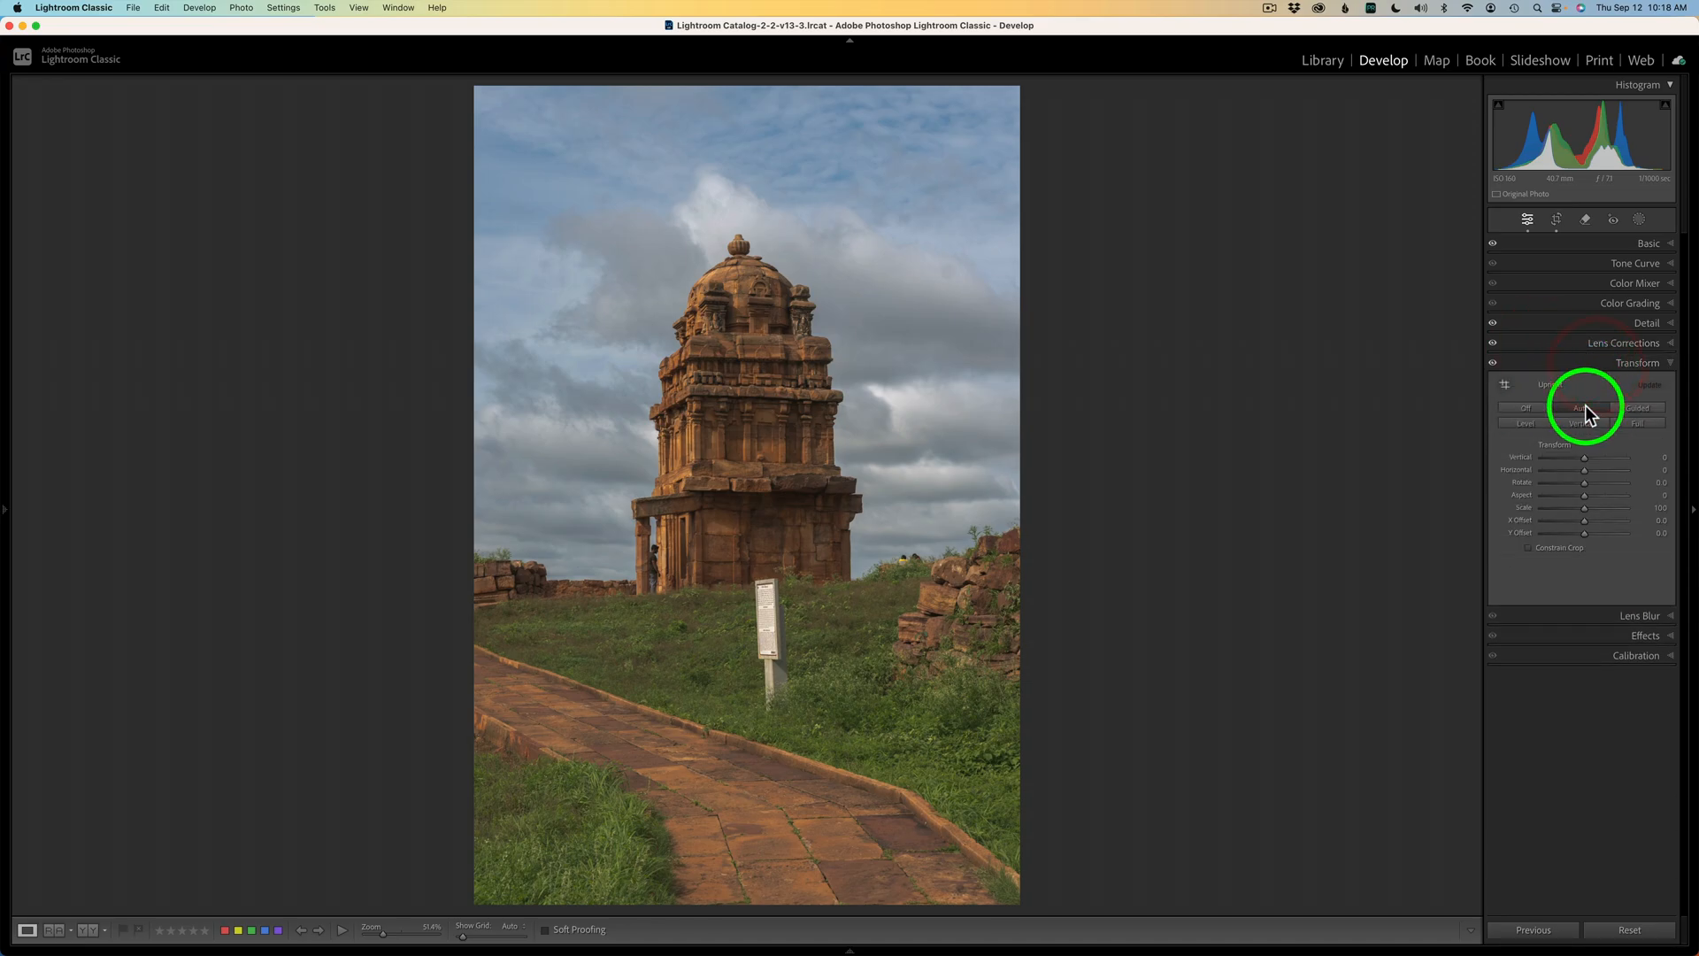
left_click(1593, 363)
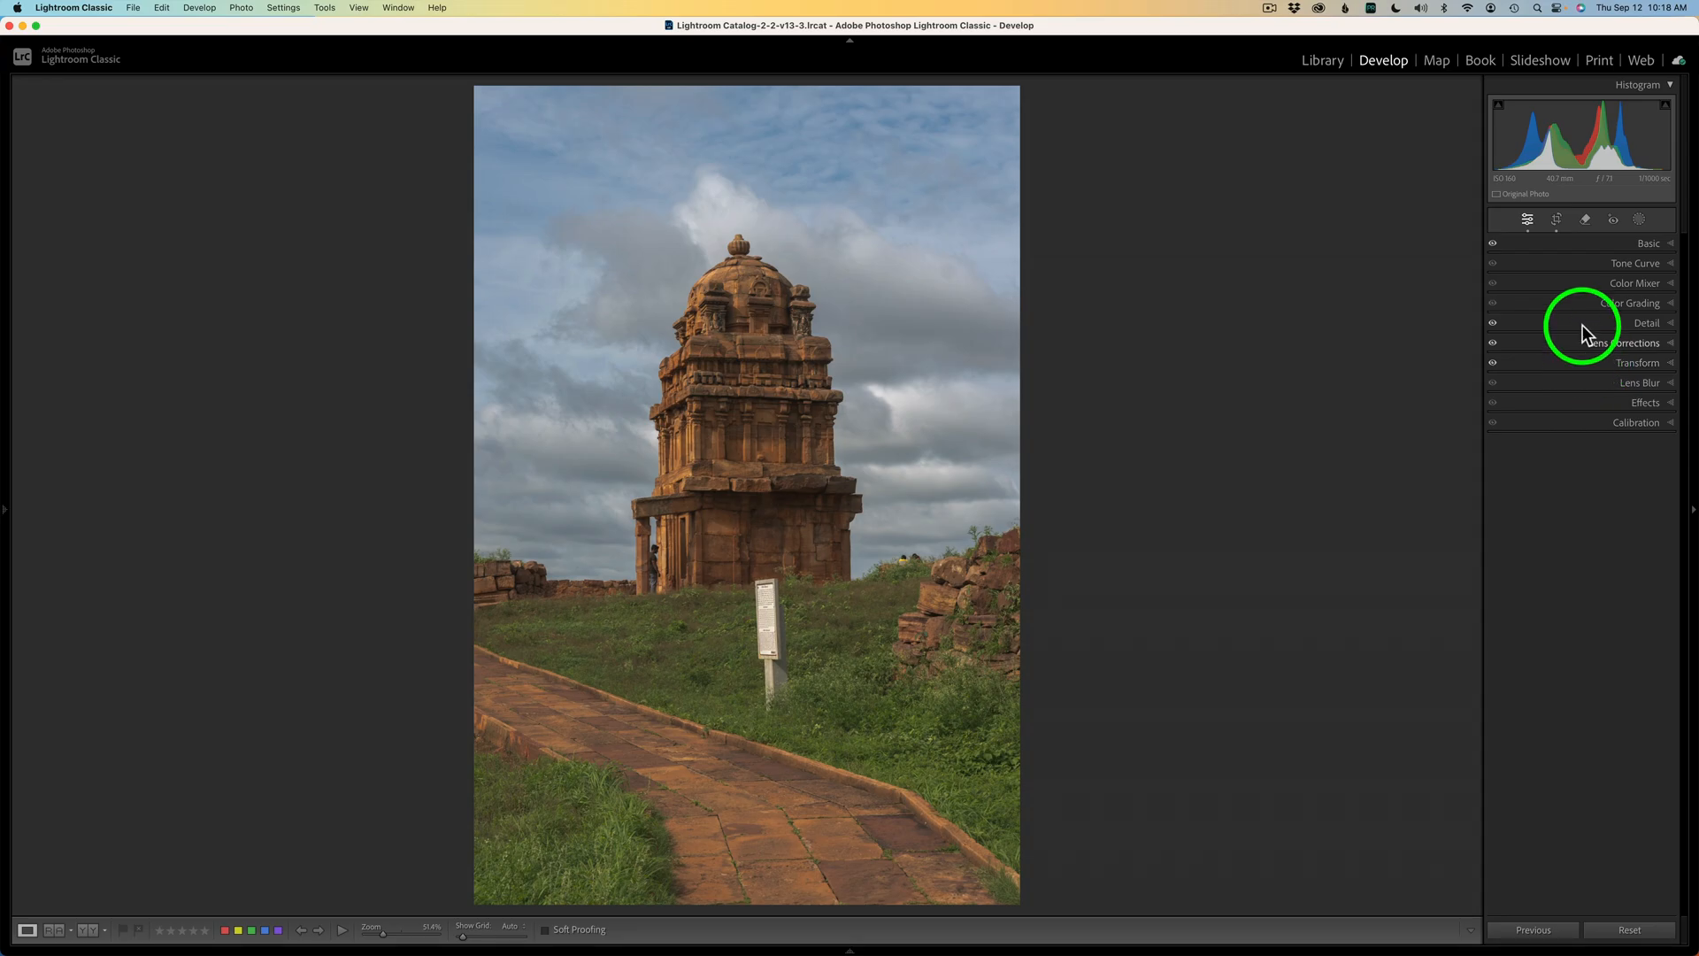
left_click(1546, 223)
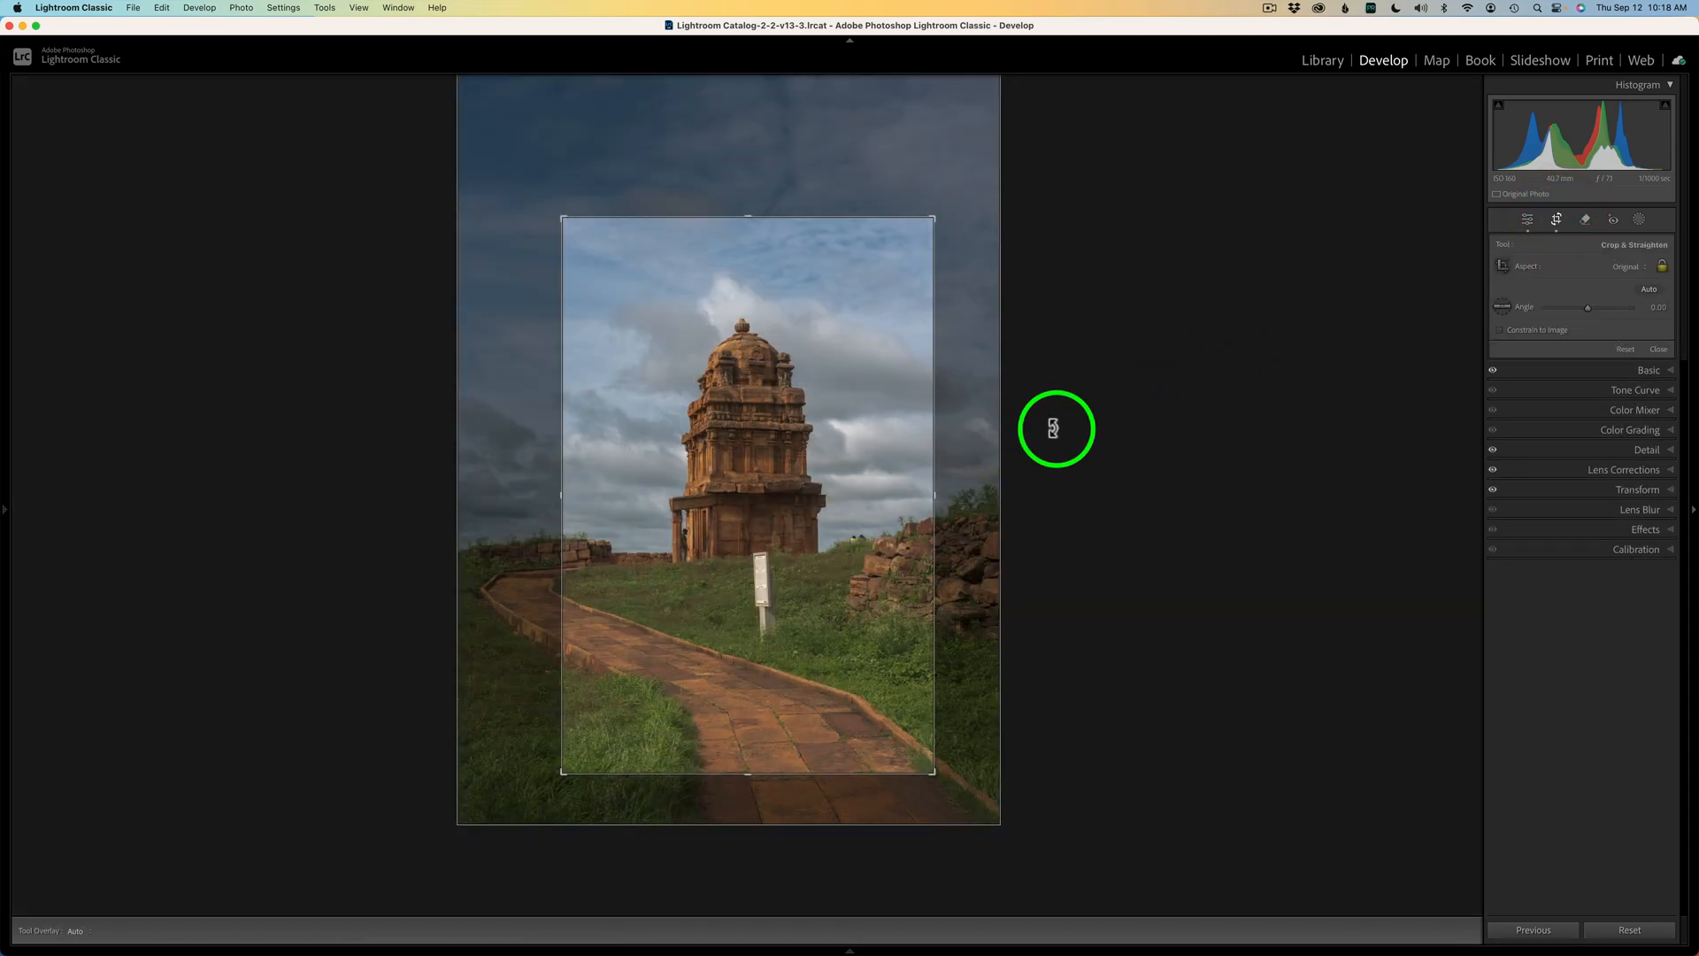
left_click(1529, 218)
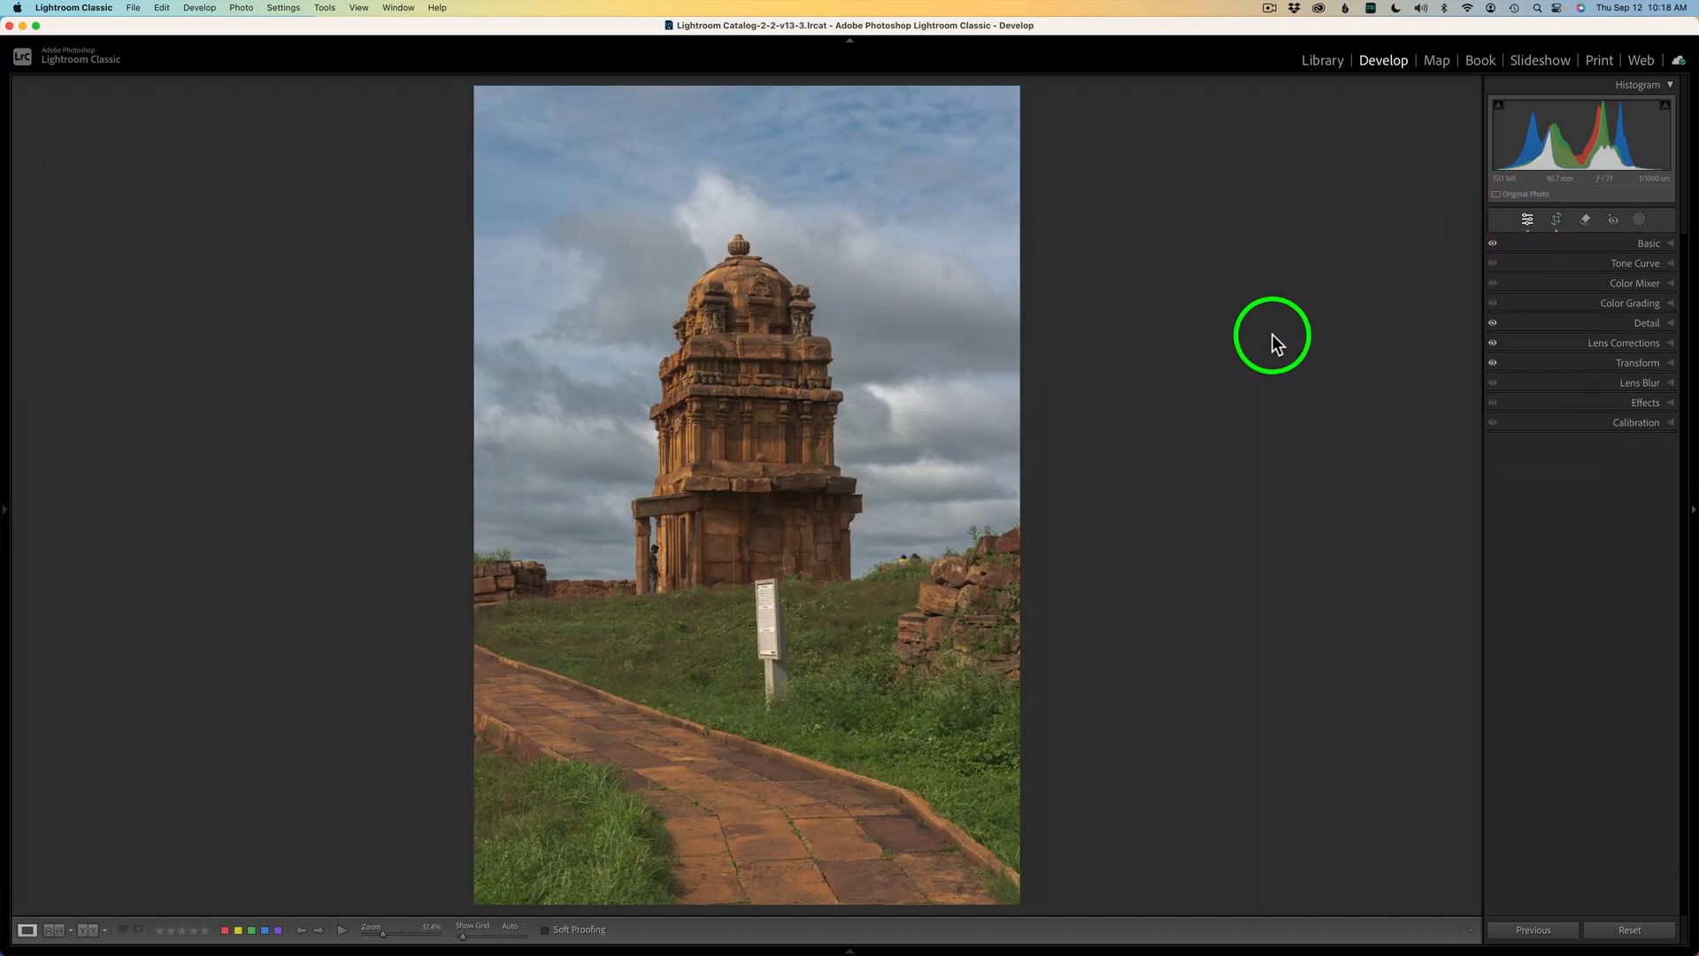
Step: Send the temple photo from Lightroom Classic to Photoshop 2024 for editing
right_click(852, 344)
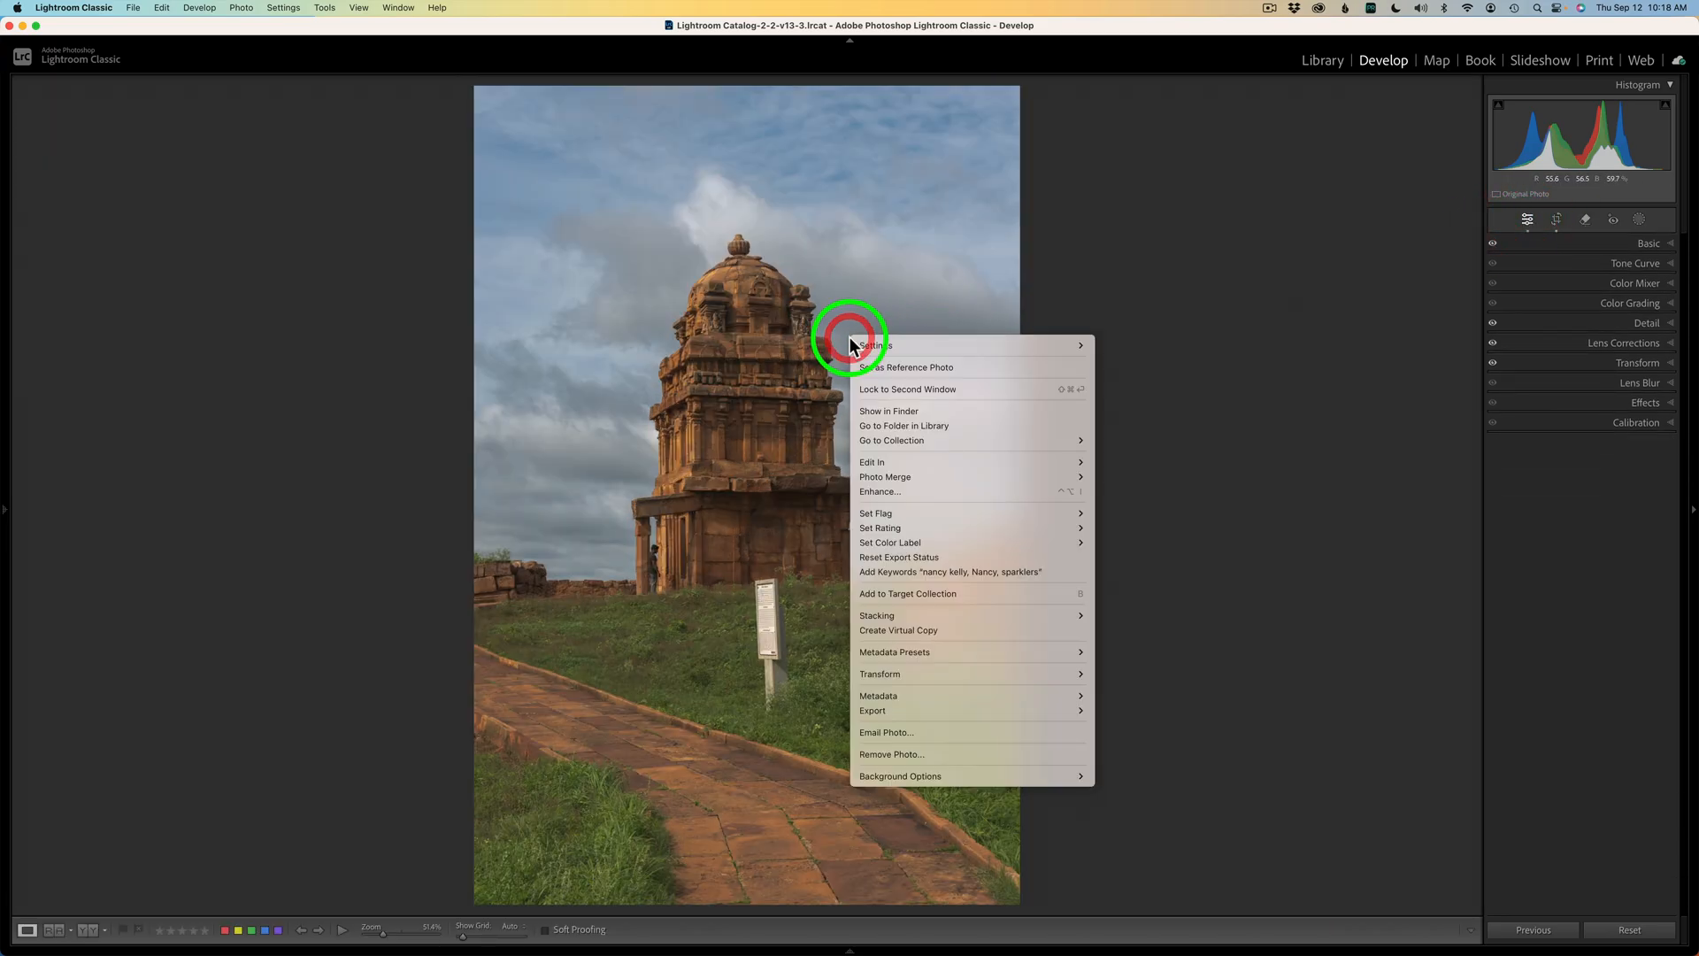
mouse_move(895, 461)
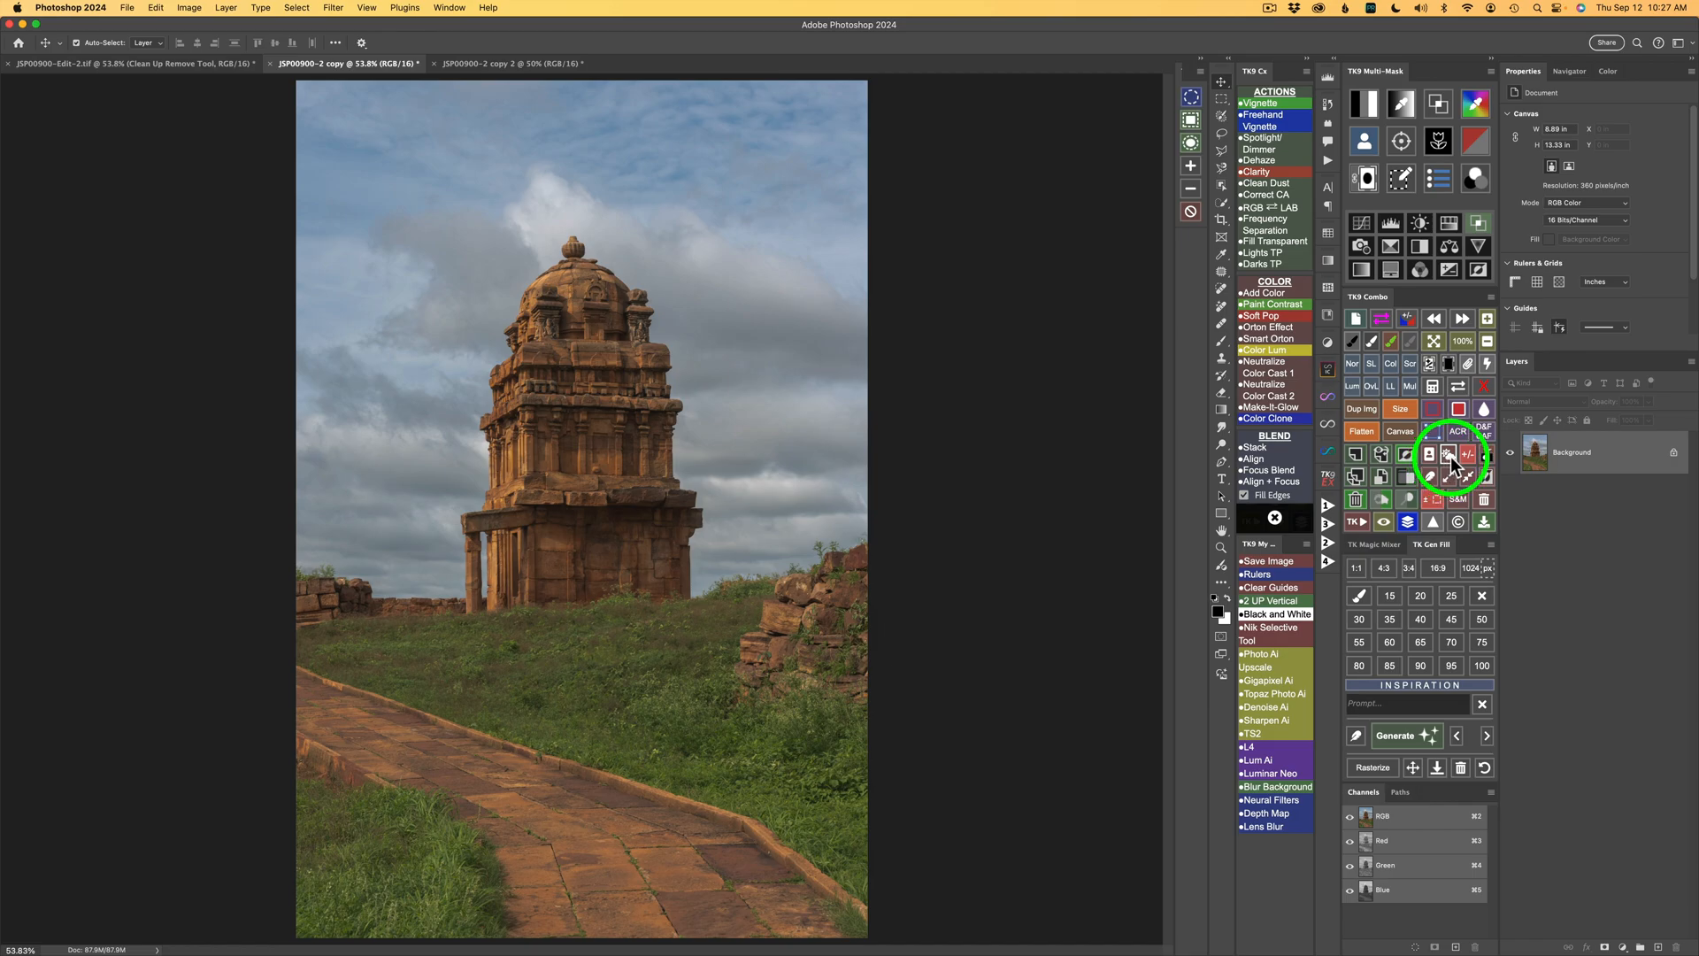
Step: Generate a Sky selection and a Foreground selection of the temple photo, each saved as a channel
left_click(1452, 460)
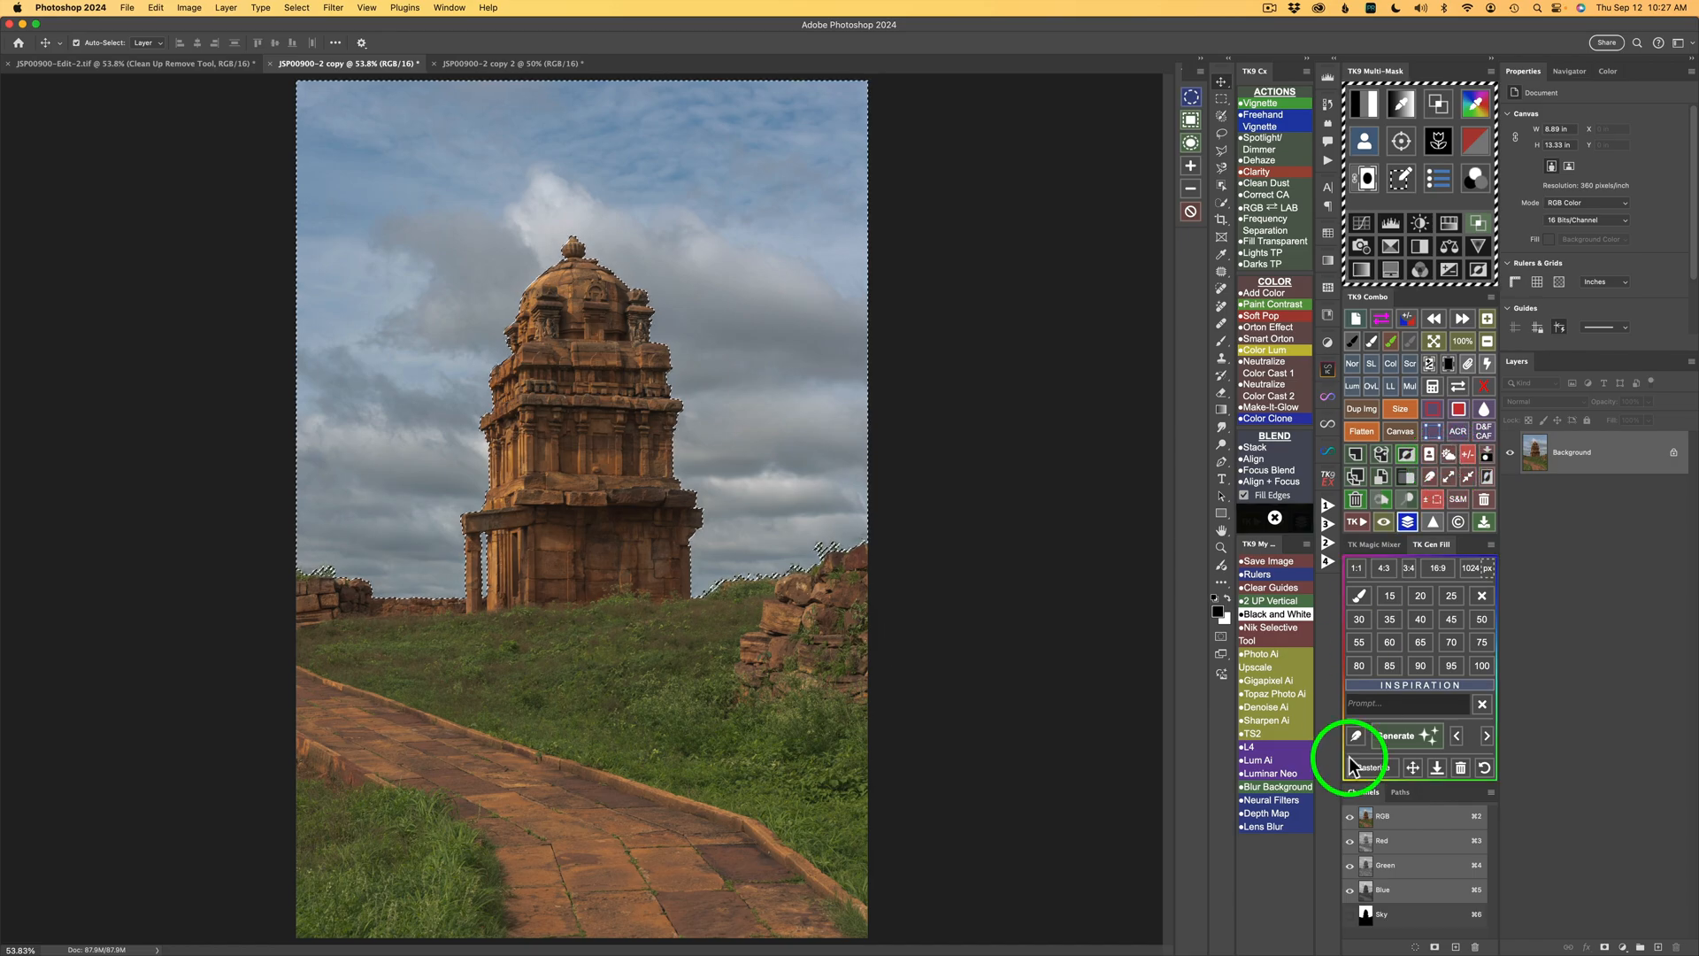
left_click(1449, 456)
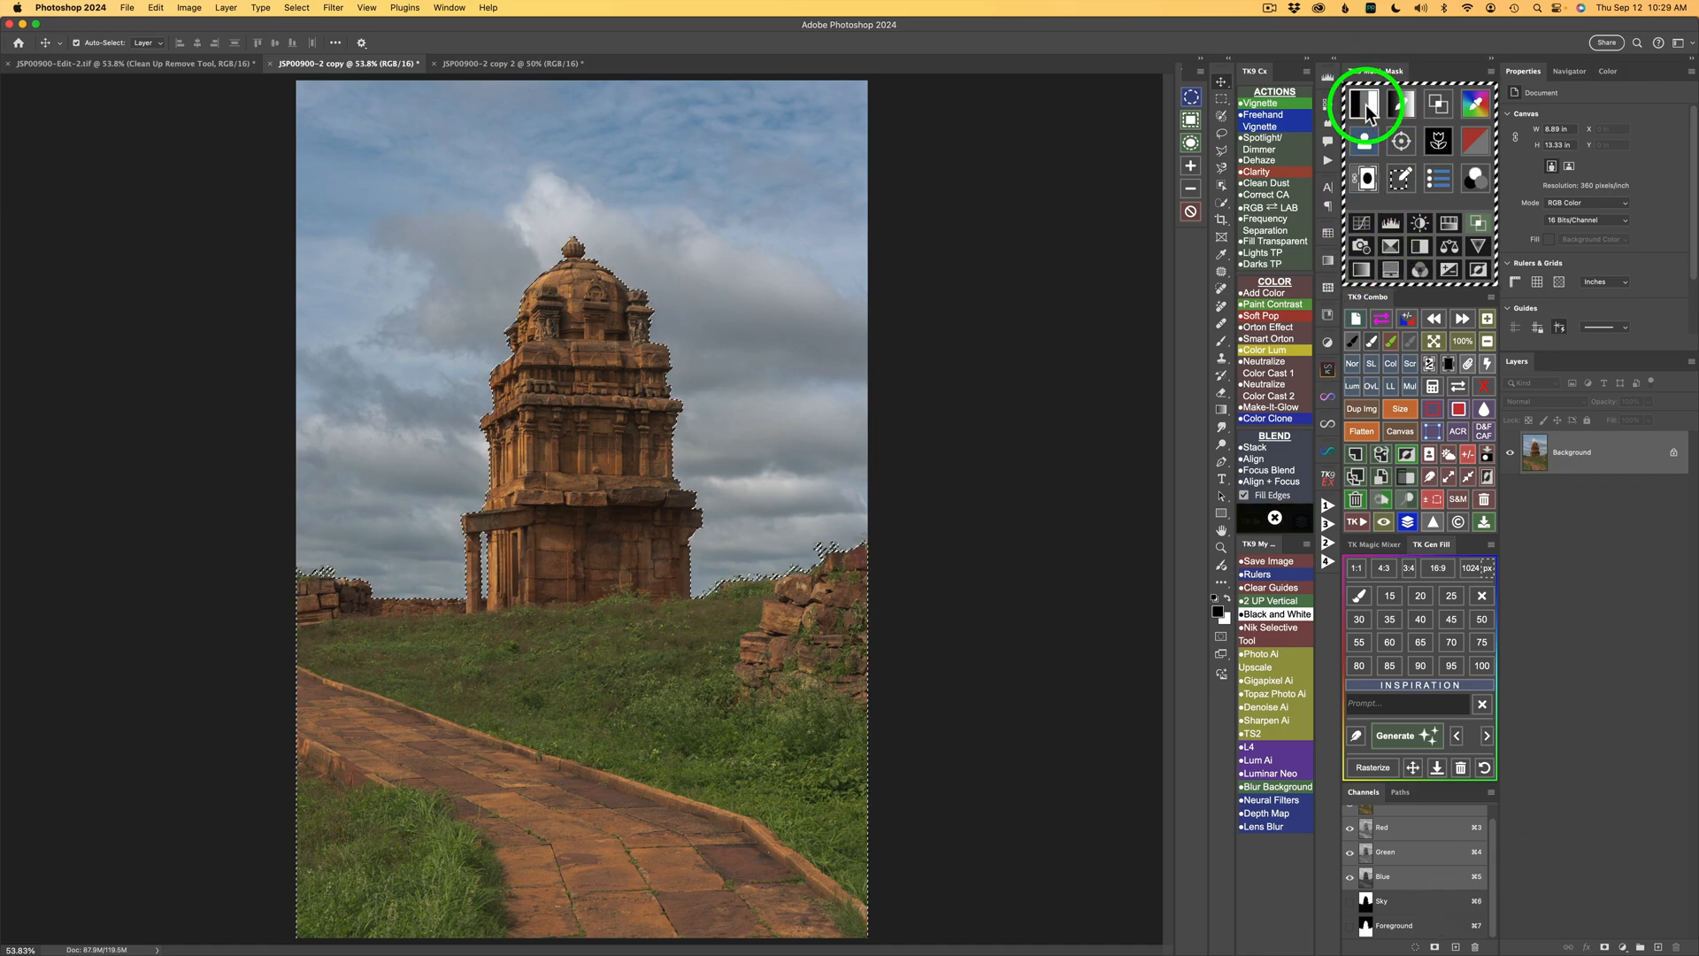
Step: Build a midtones 3 luminosity mask, output it as a TK Color Grading layer and duplicate that layer
left_click(1367, 106)
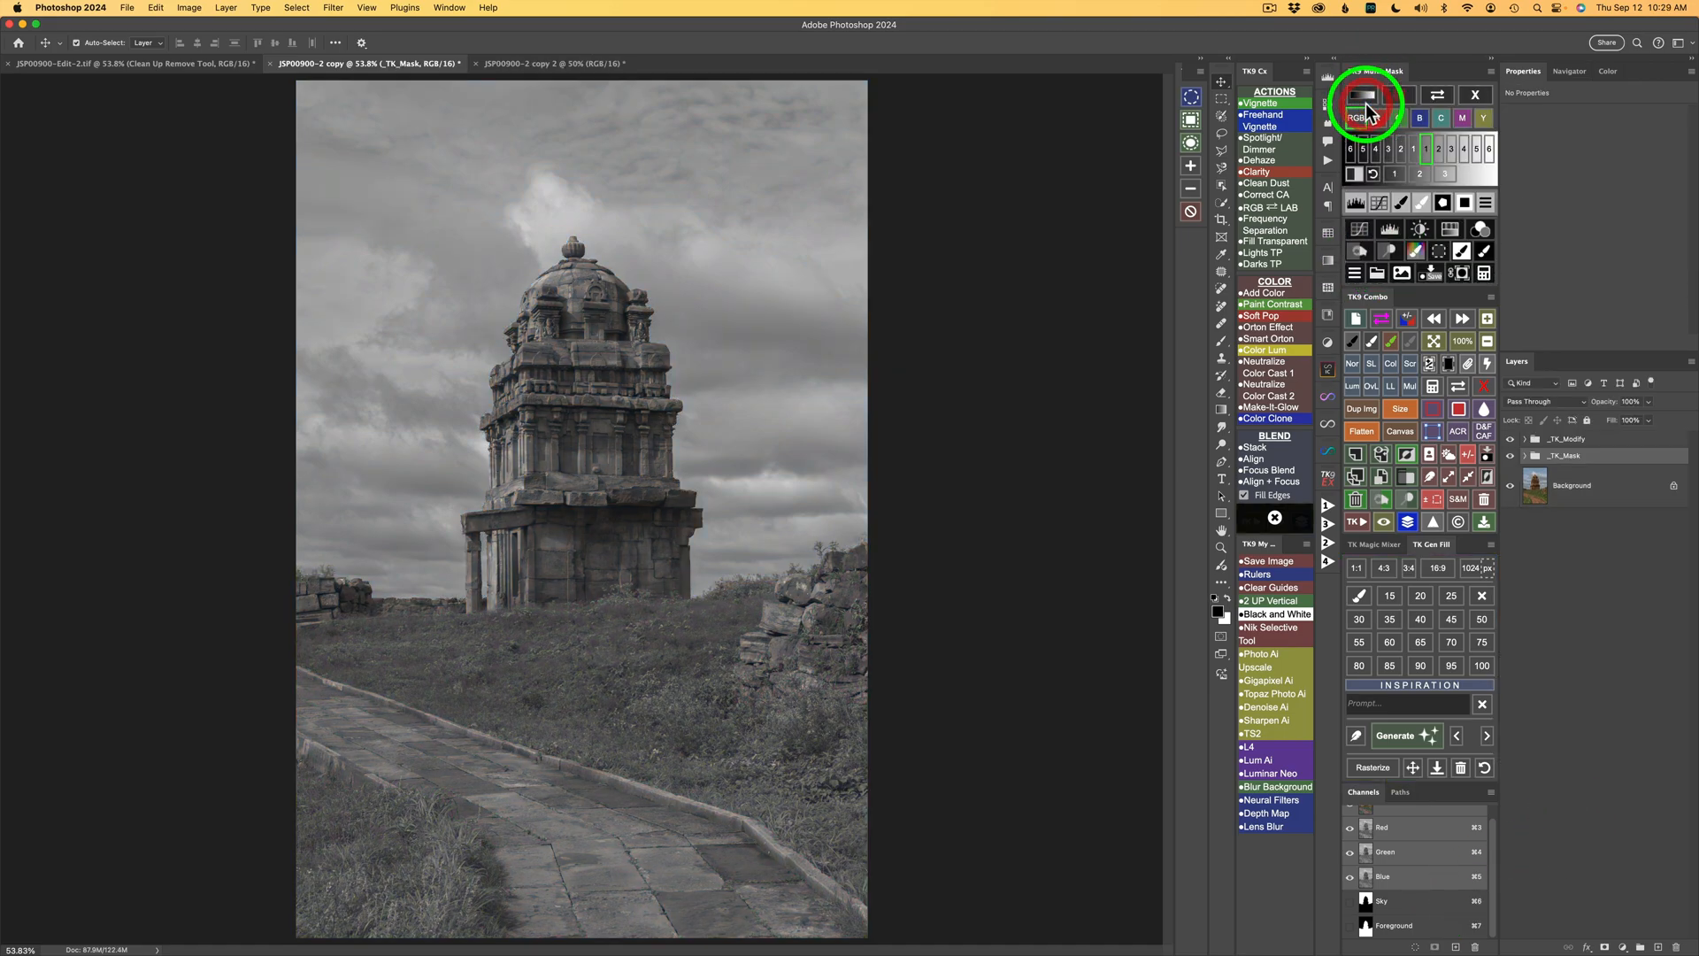
left_click(1446, 174)
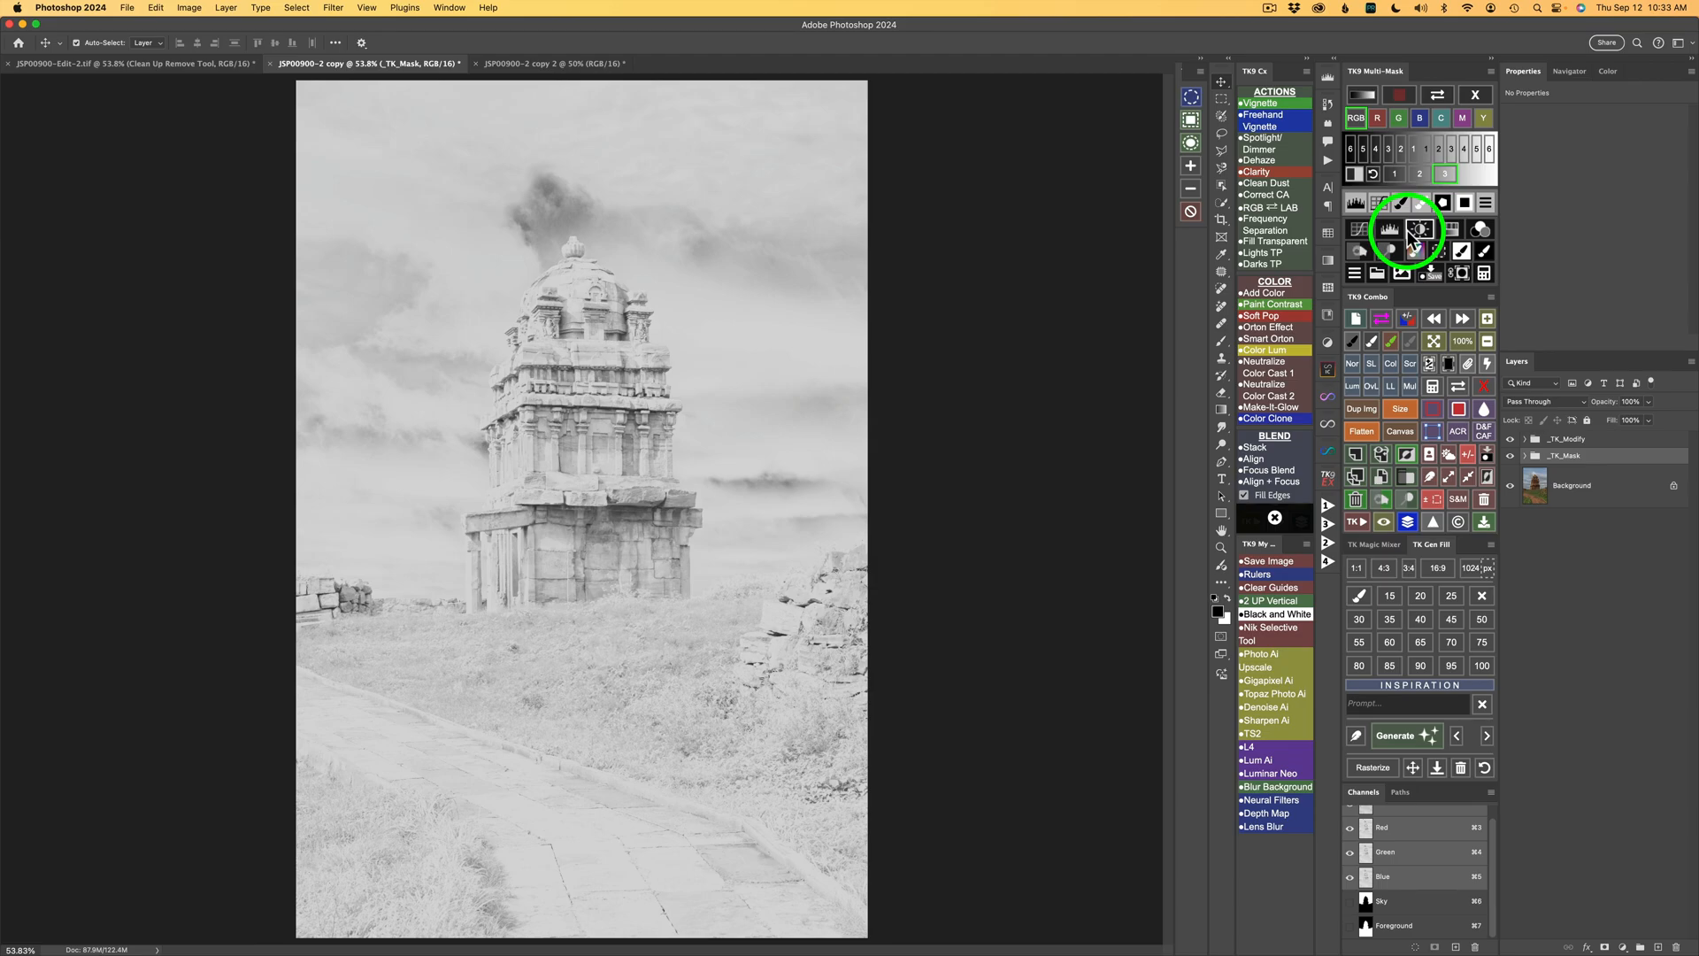
left_click(1480, 230)
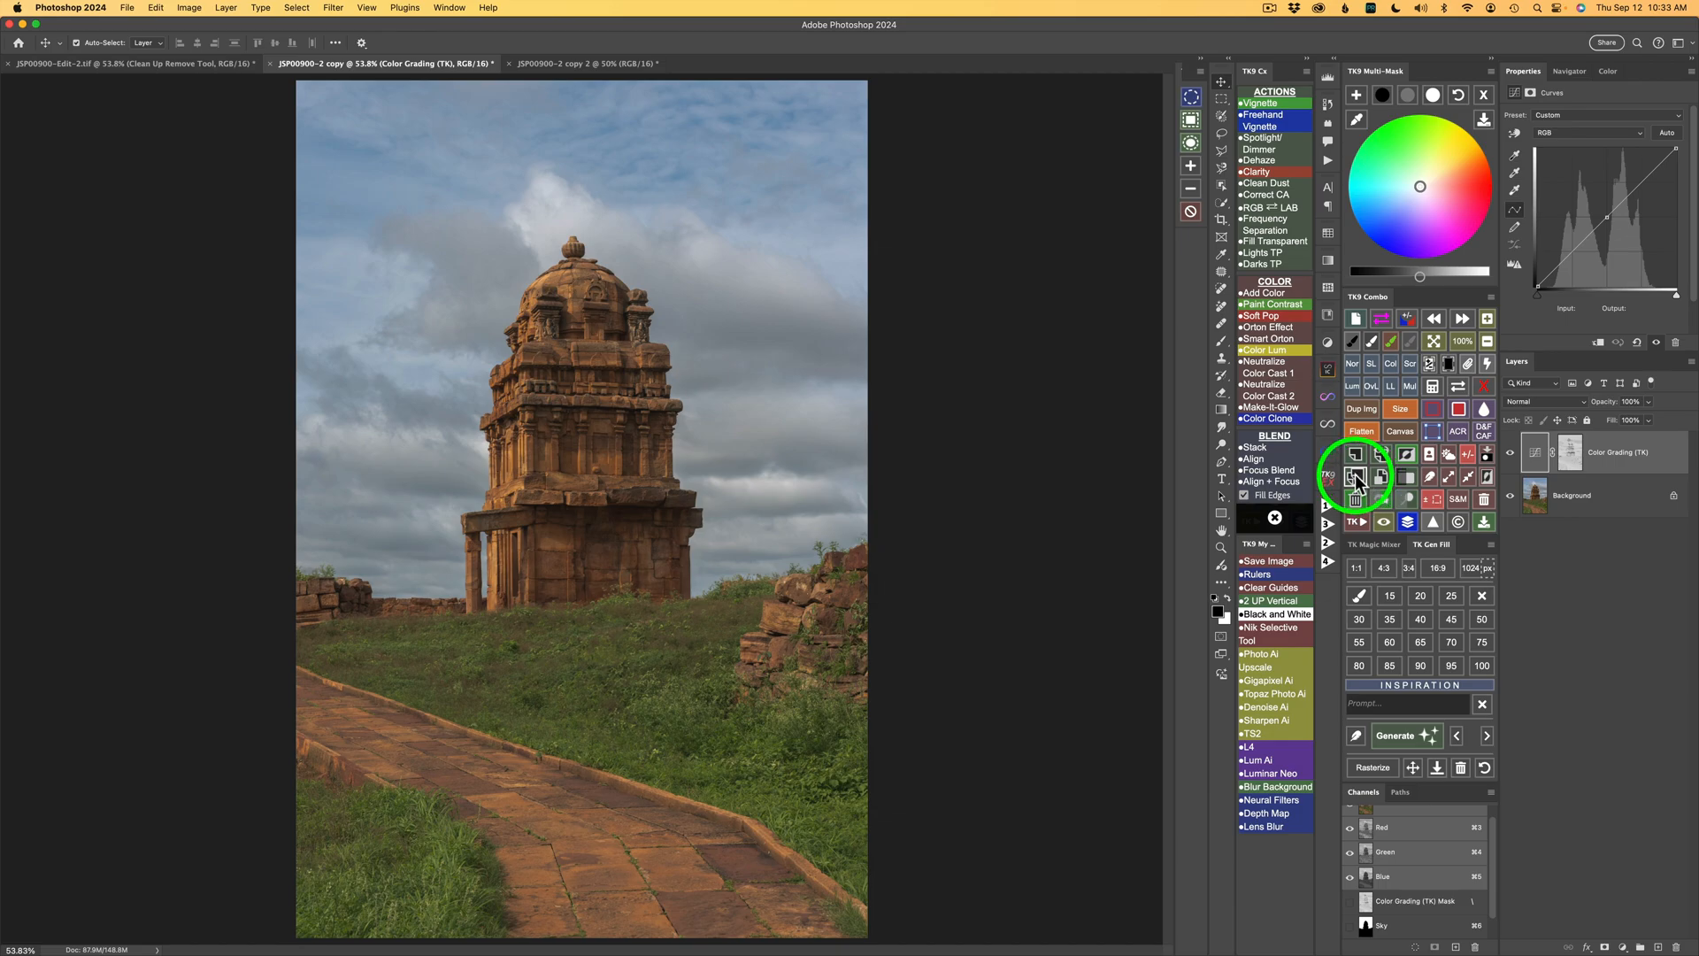
left_click(1362, 480)
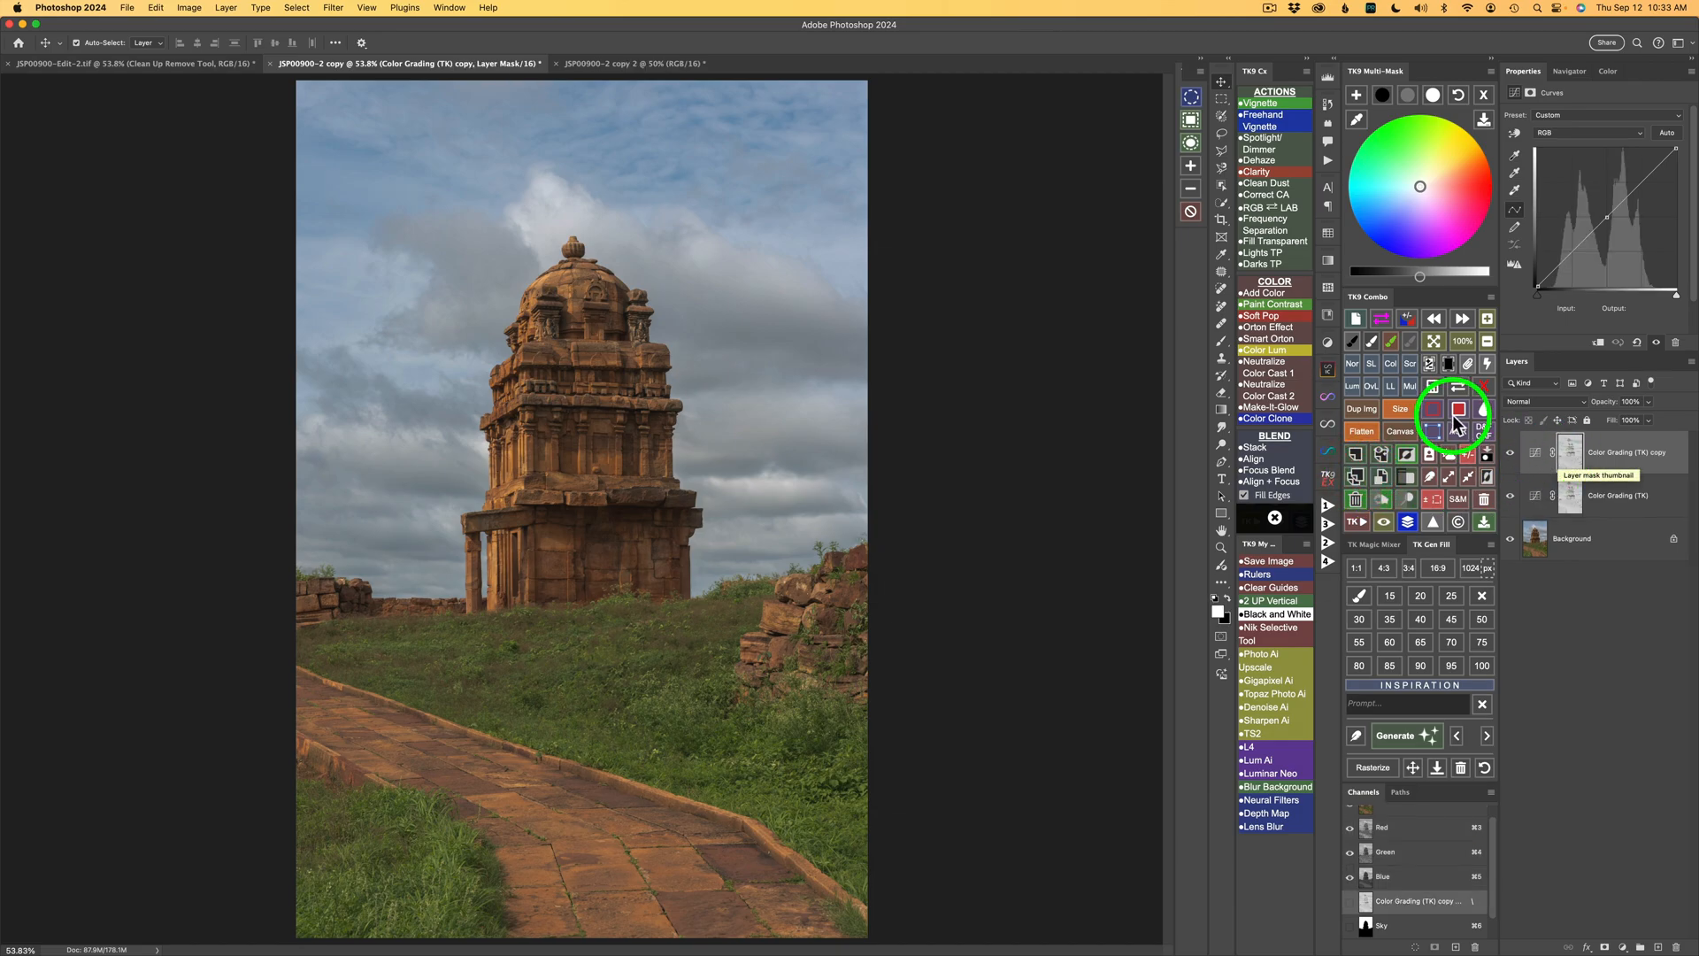
Step: Intersect the mask of the duplicated Color Grading layer with the Sky mask using the mask calculator
left_click(1431, 386)
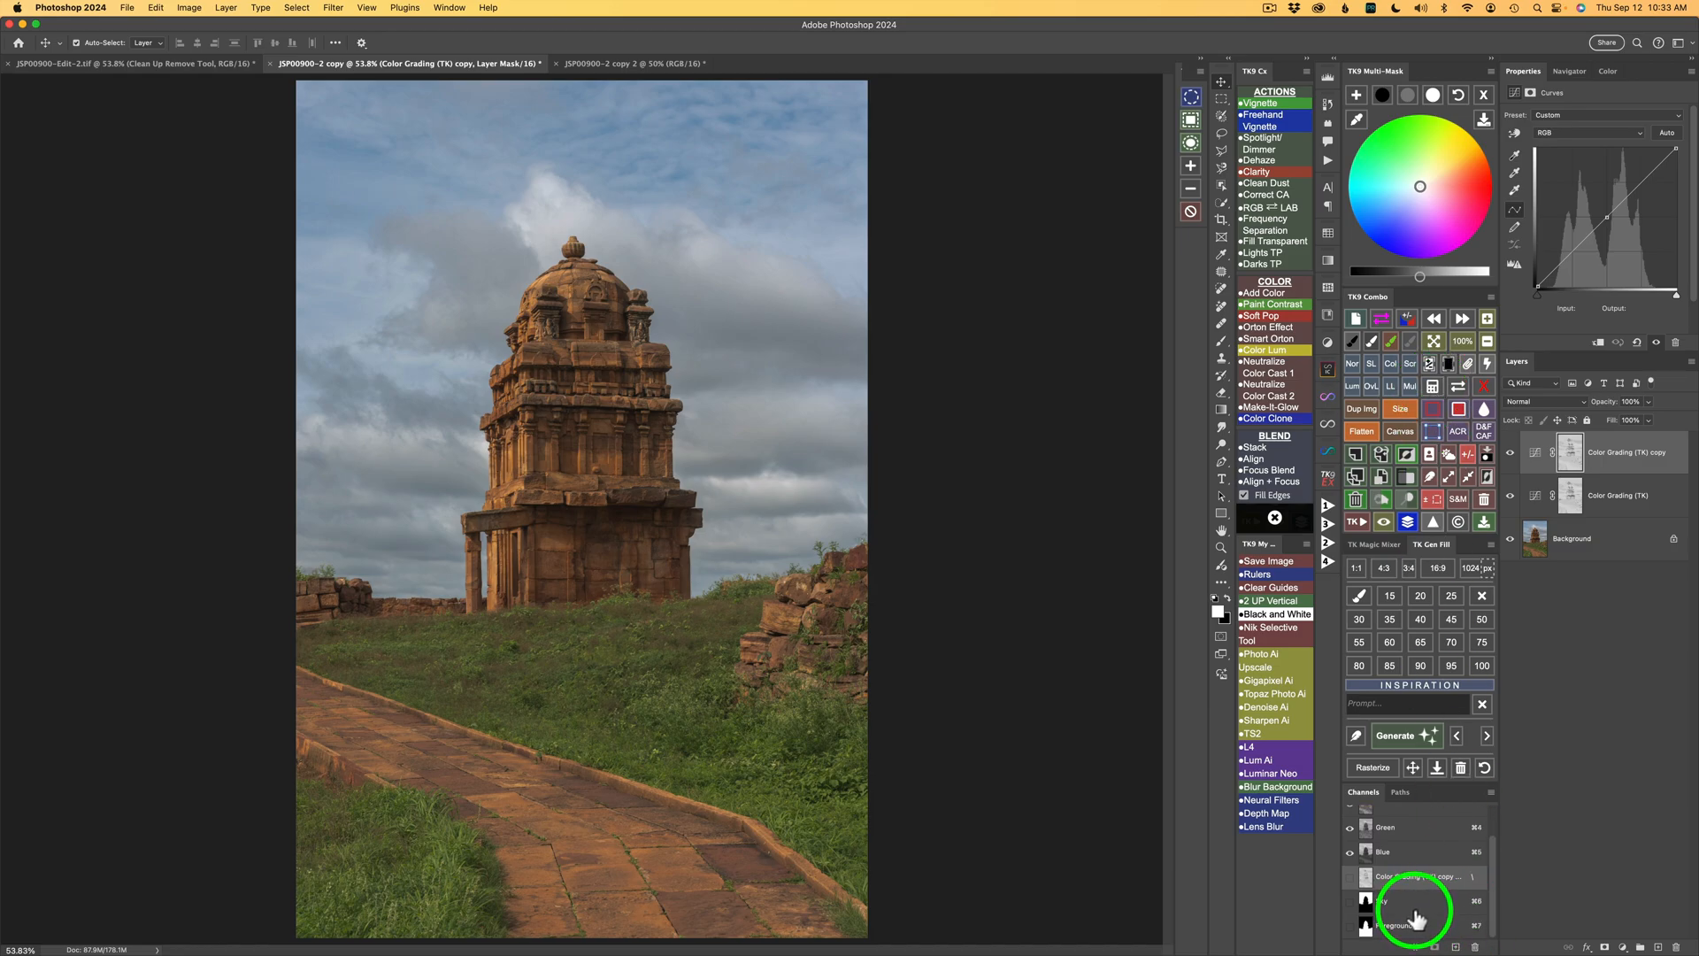
scroll(1409, 825, "up", 2)
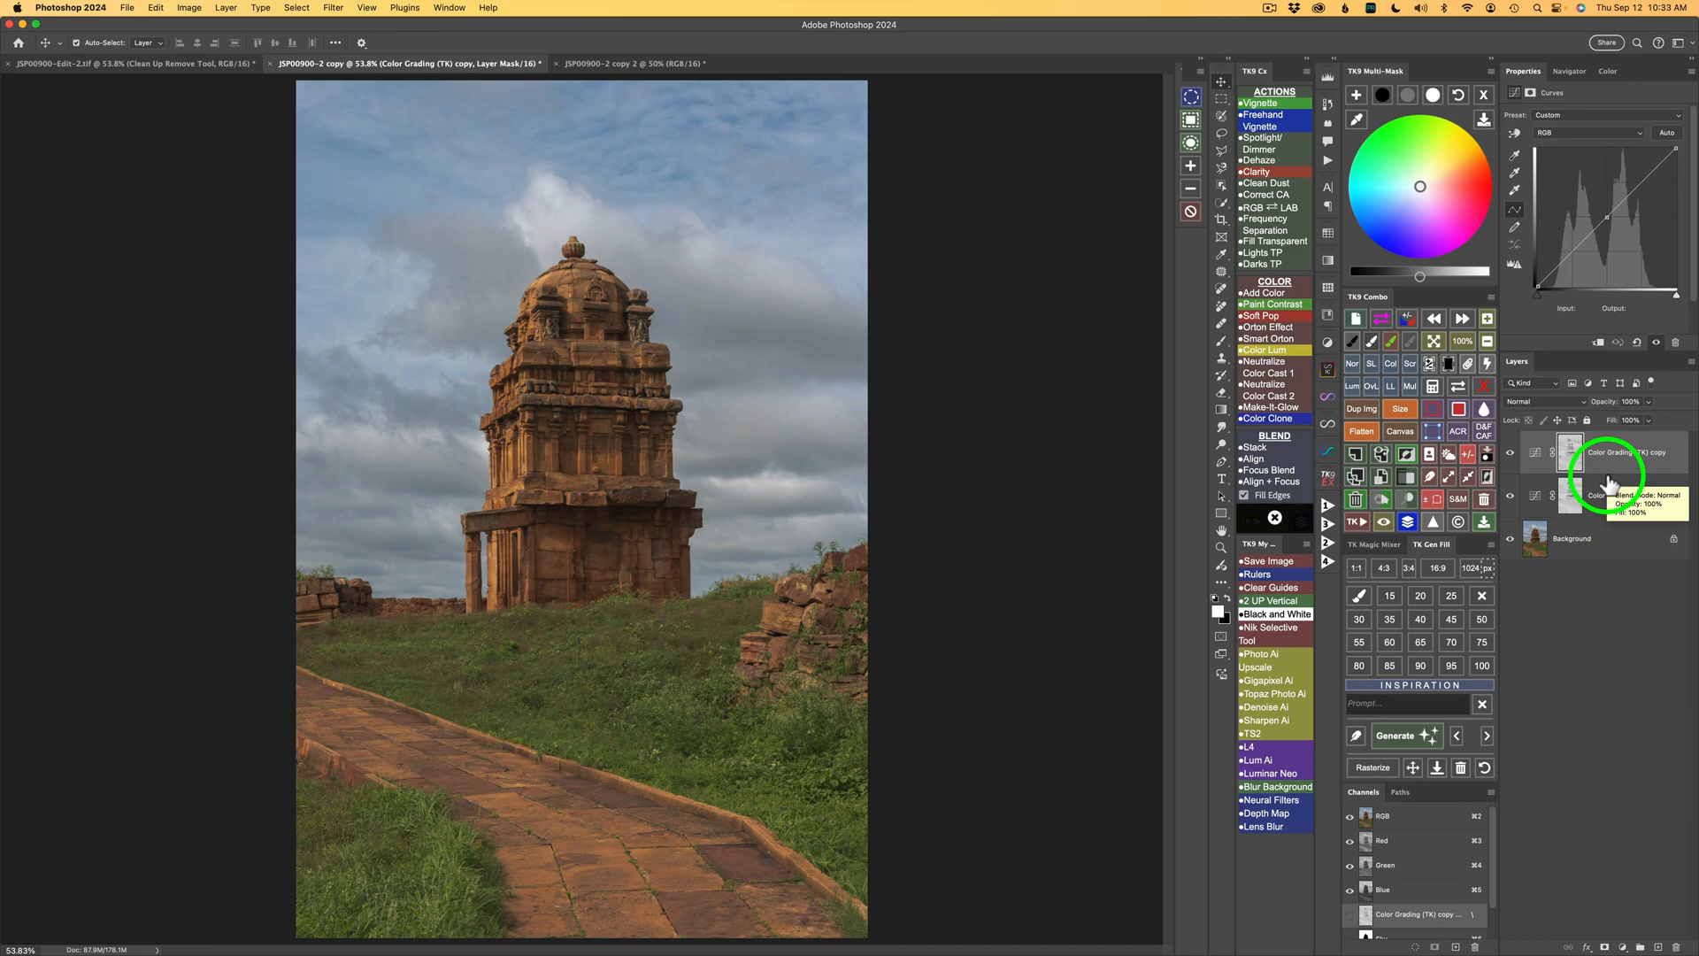
left_click(1433, 387)
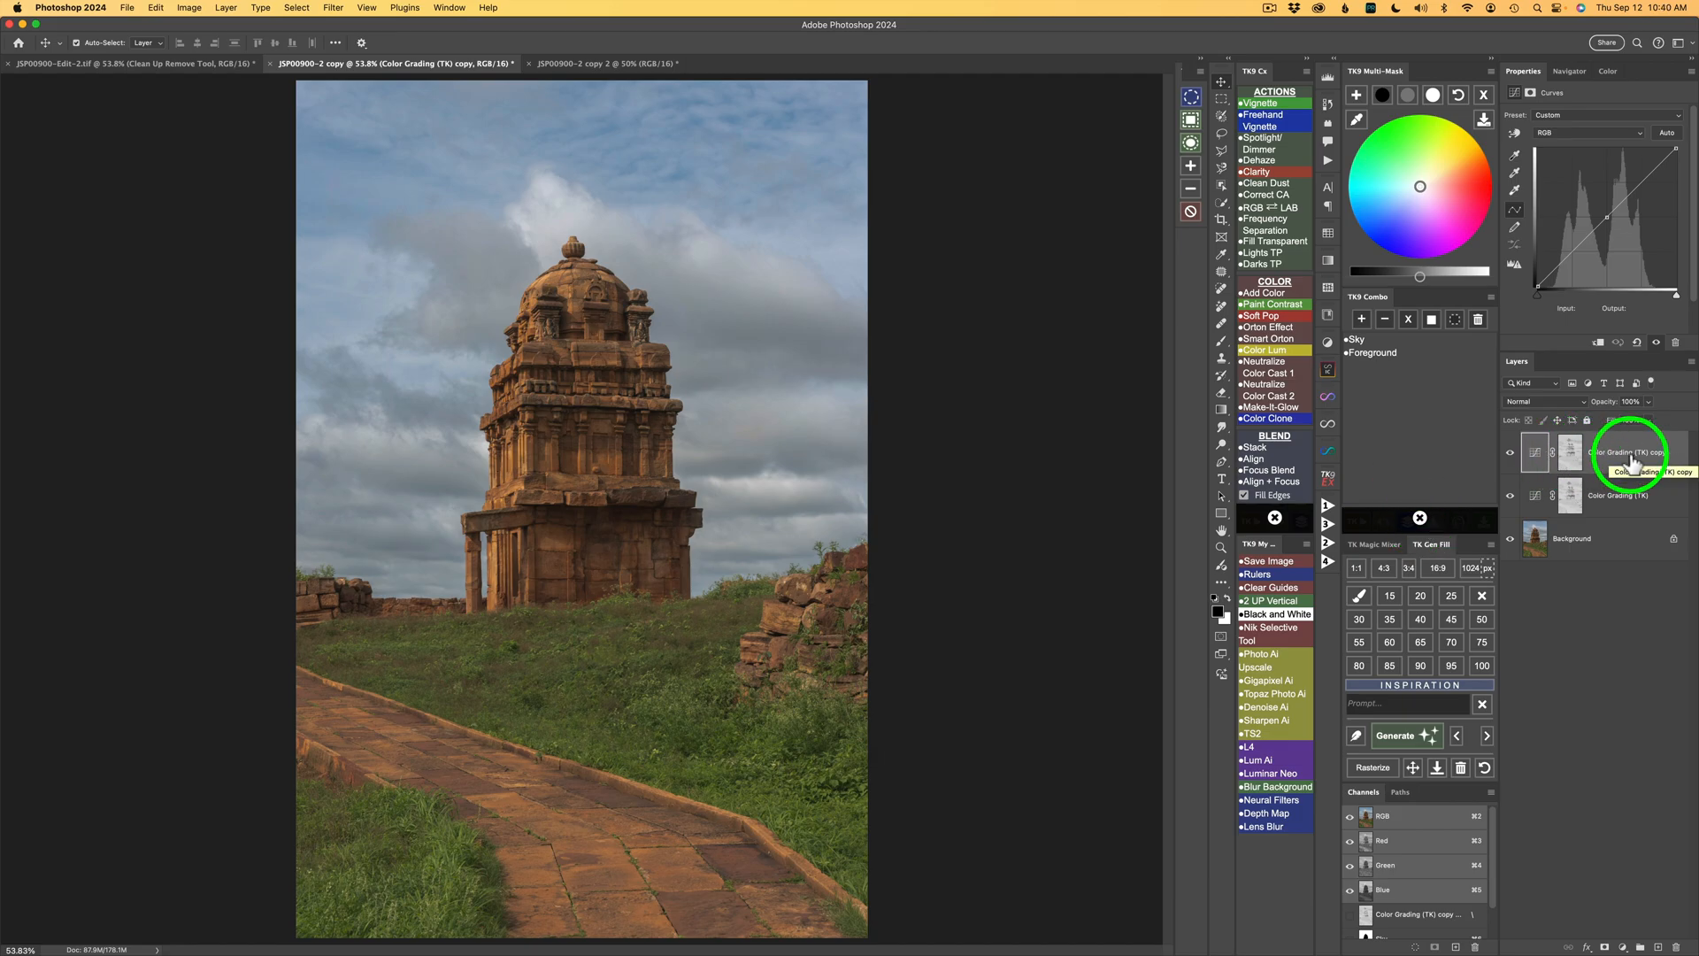
left_click(1368, 341)
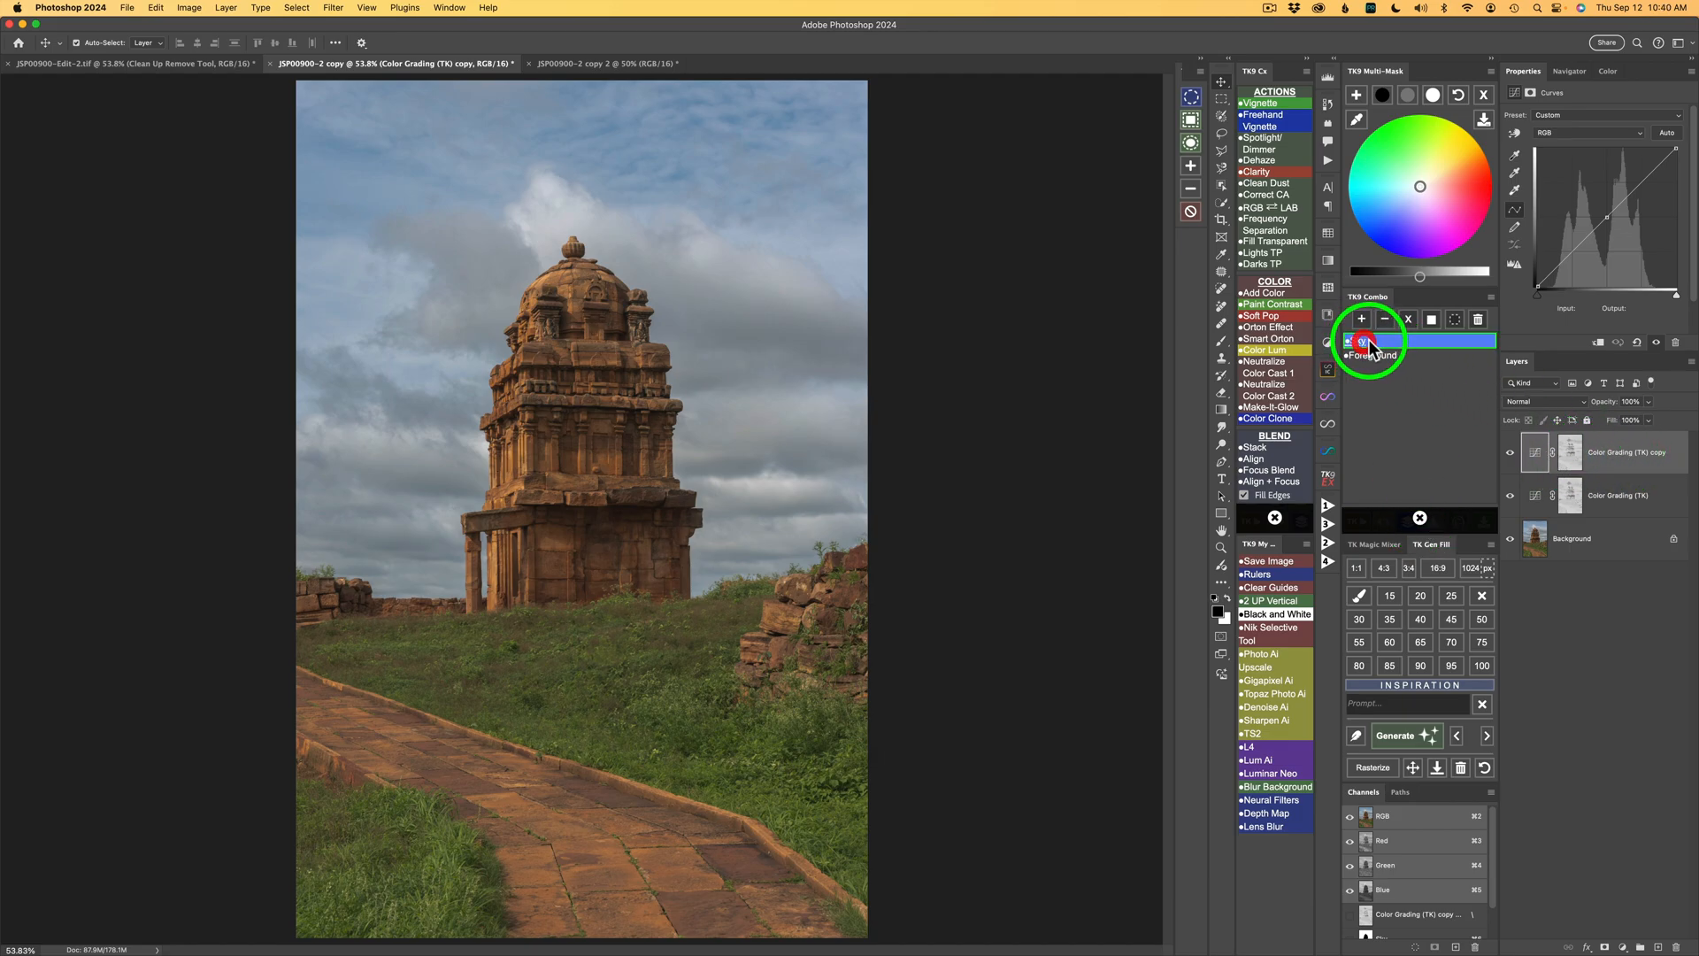
left_click(1409, 320)
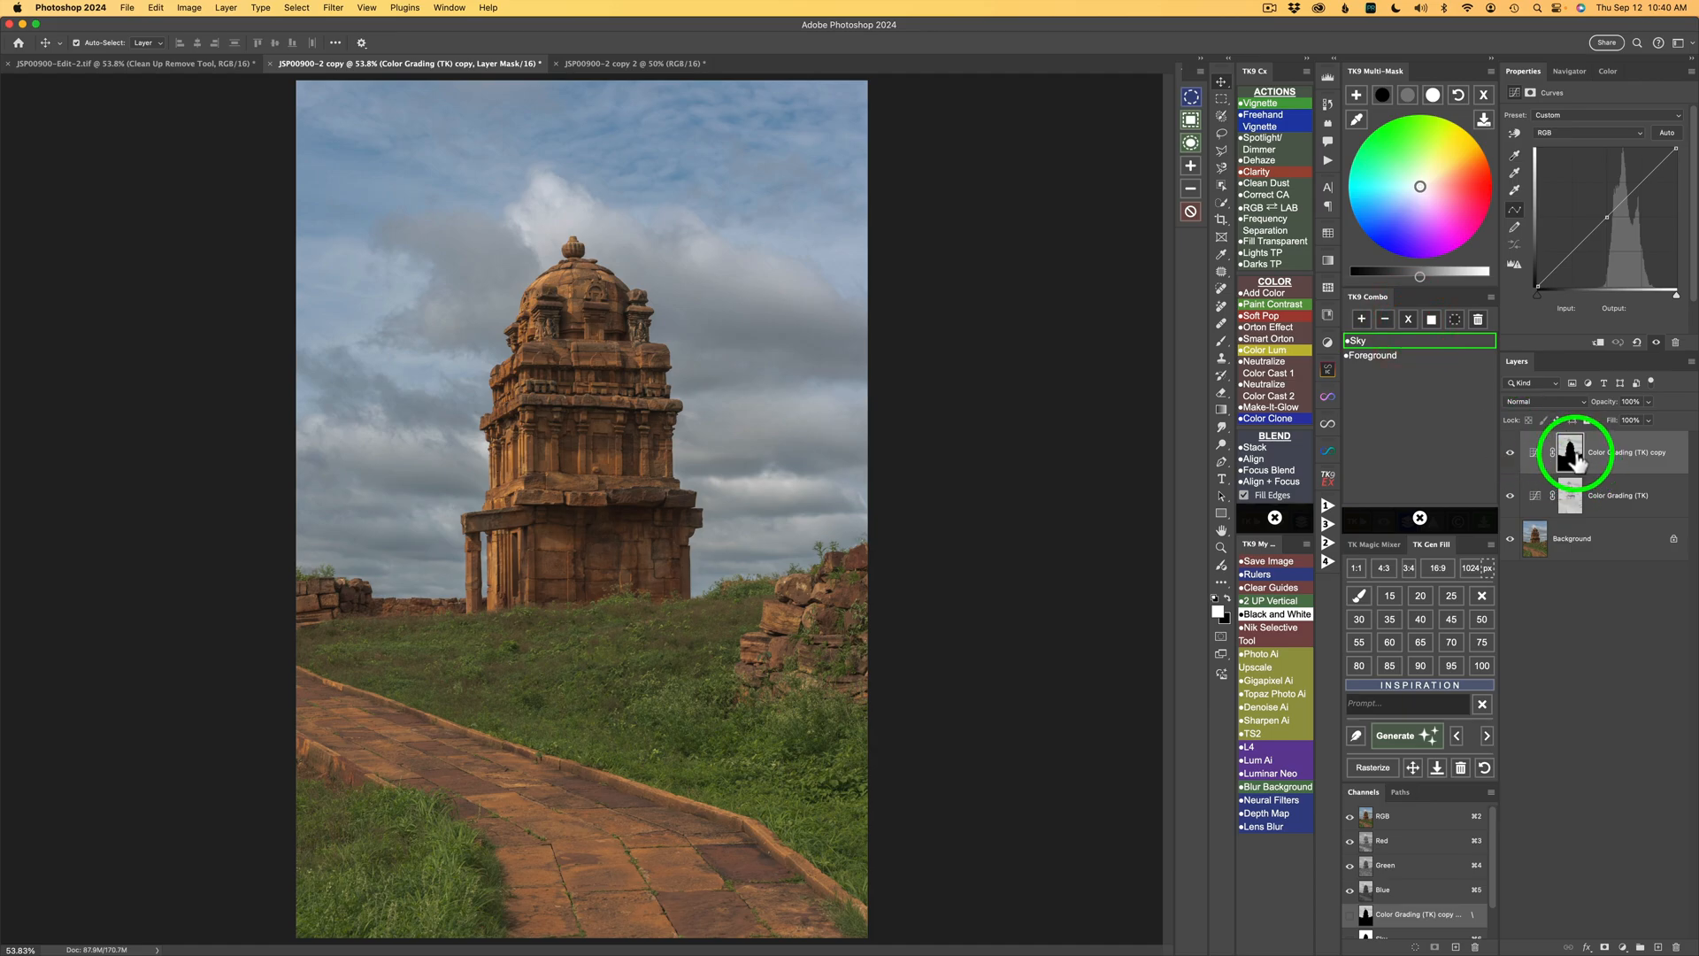
Step: Intersect the original Color Grading layer's mask with the Foreground mask and close the mask calculator
left_click(1536, 503)
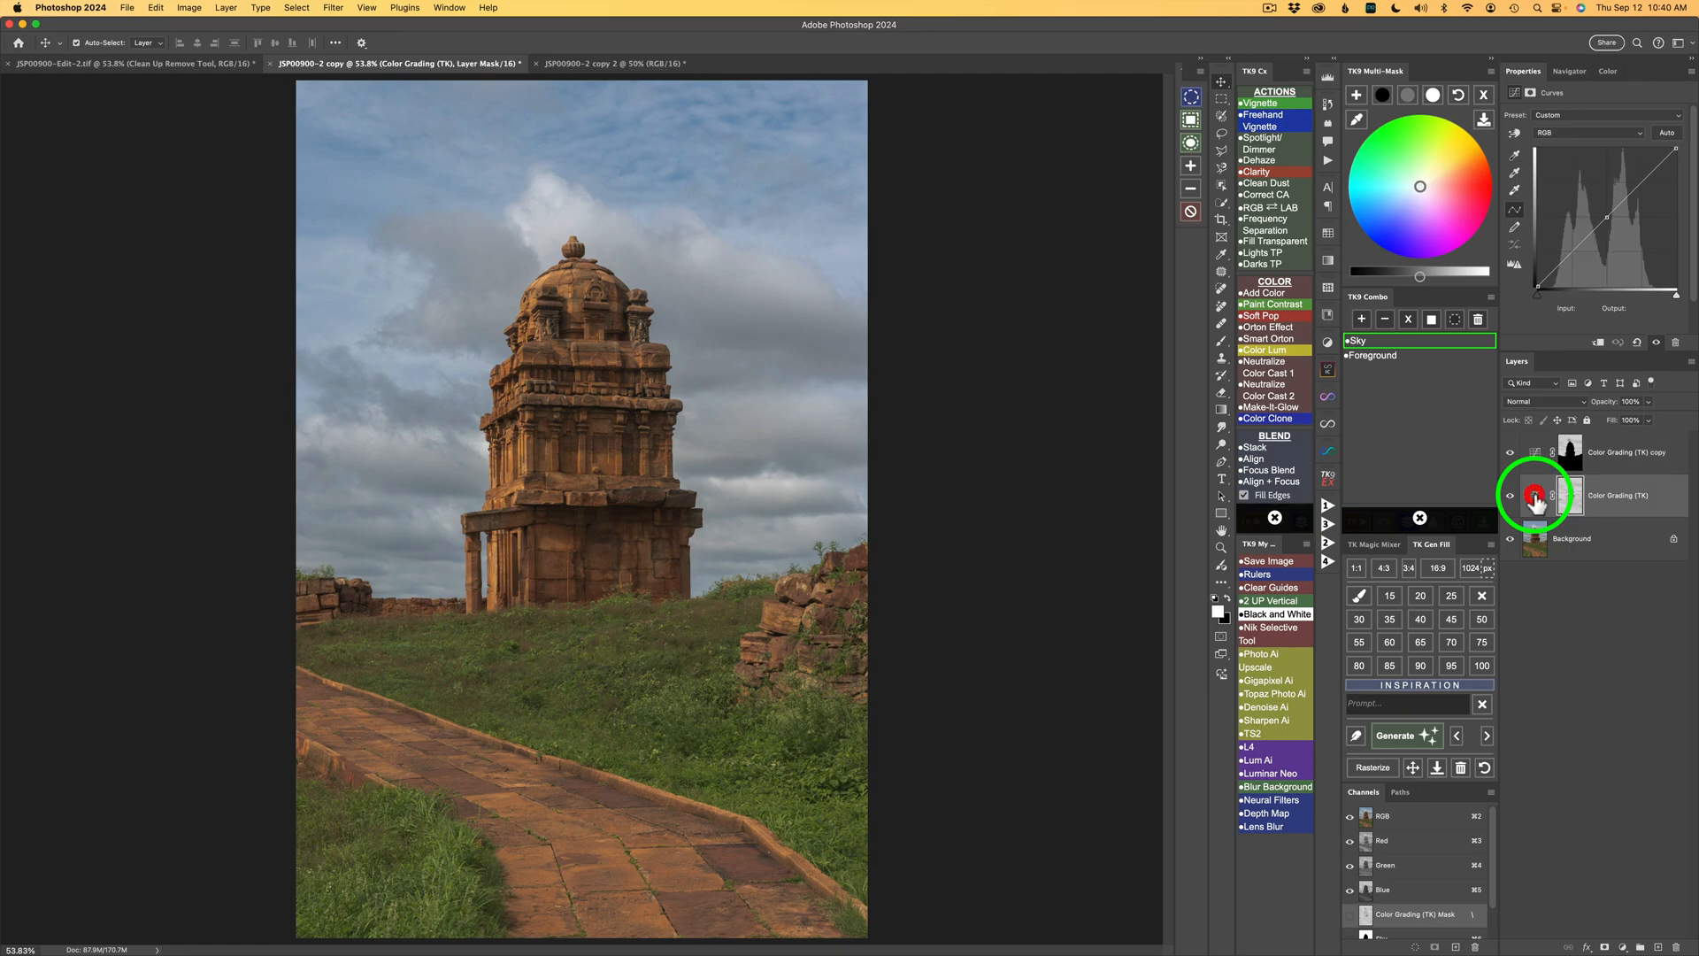
left_click(1377, 355)
left_click(1409, 322)
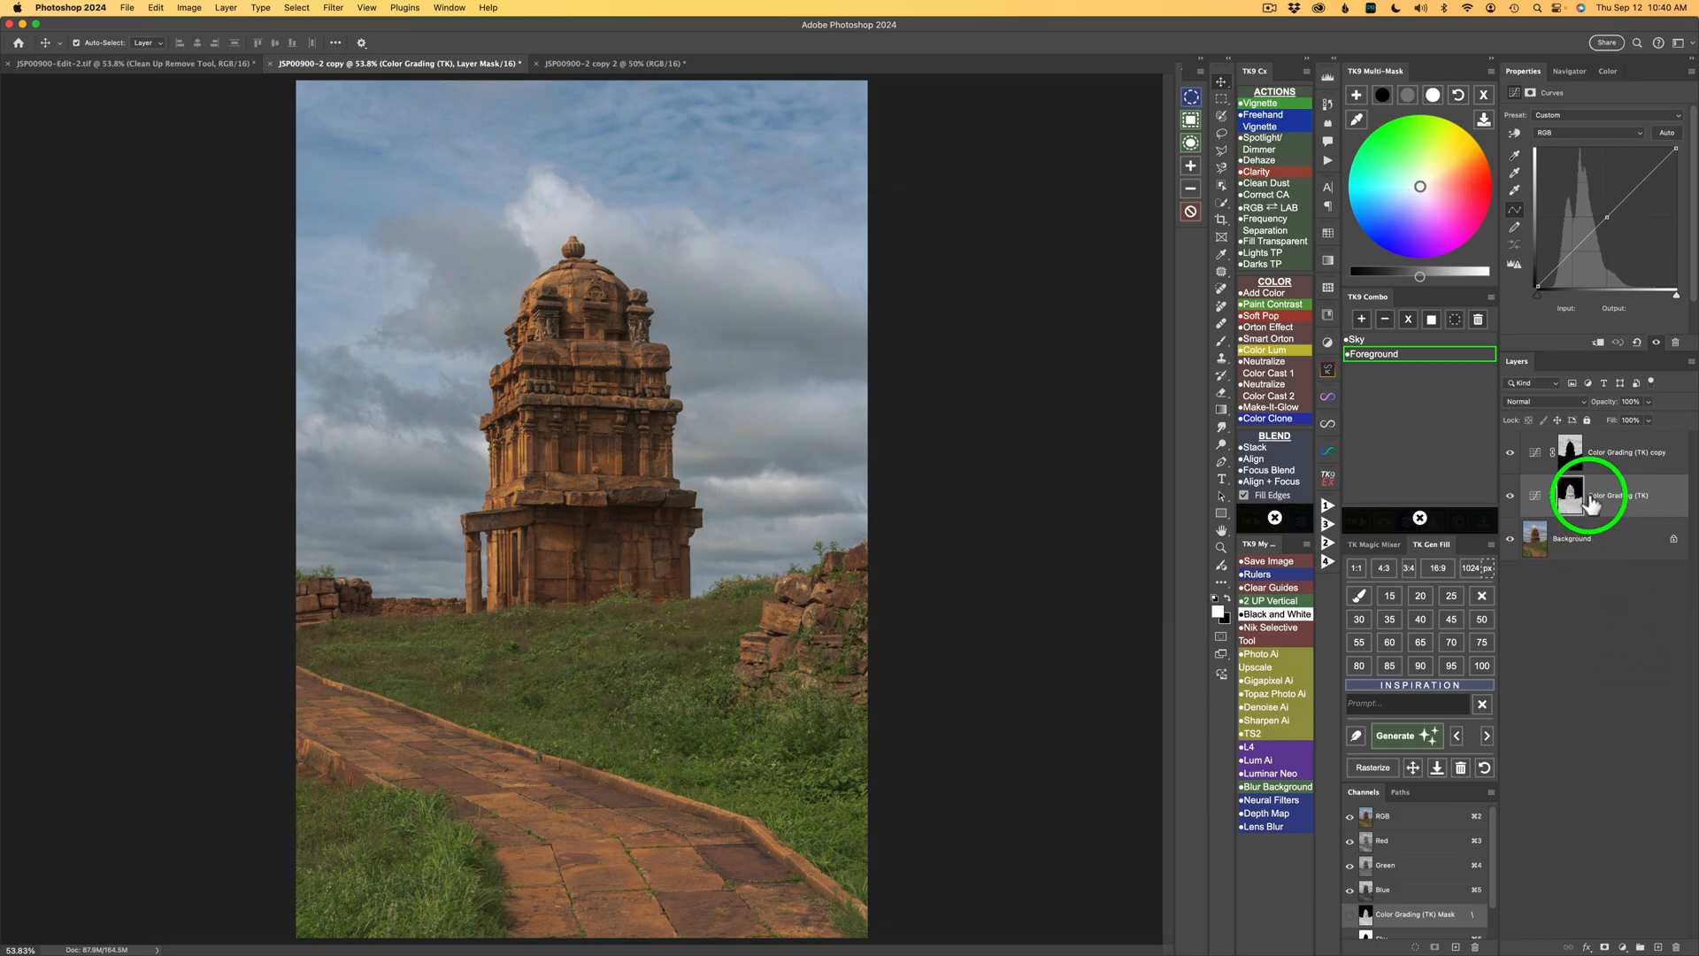
left_click(1420, 517)
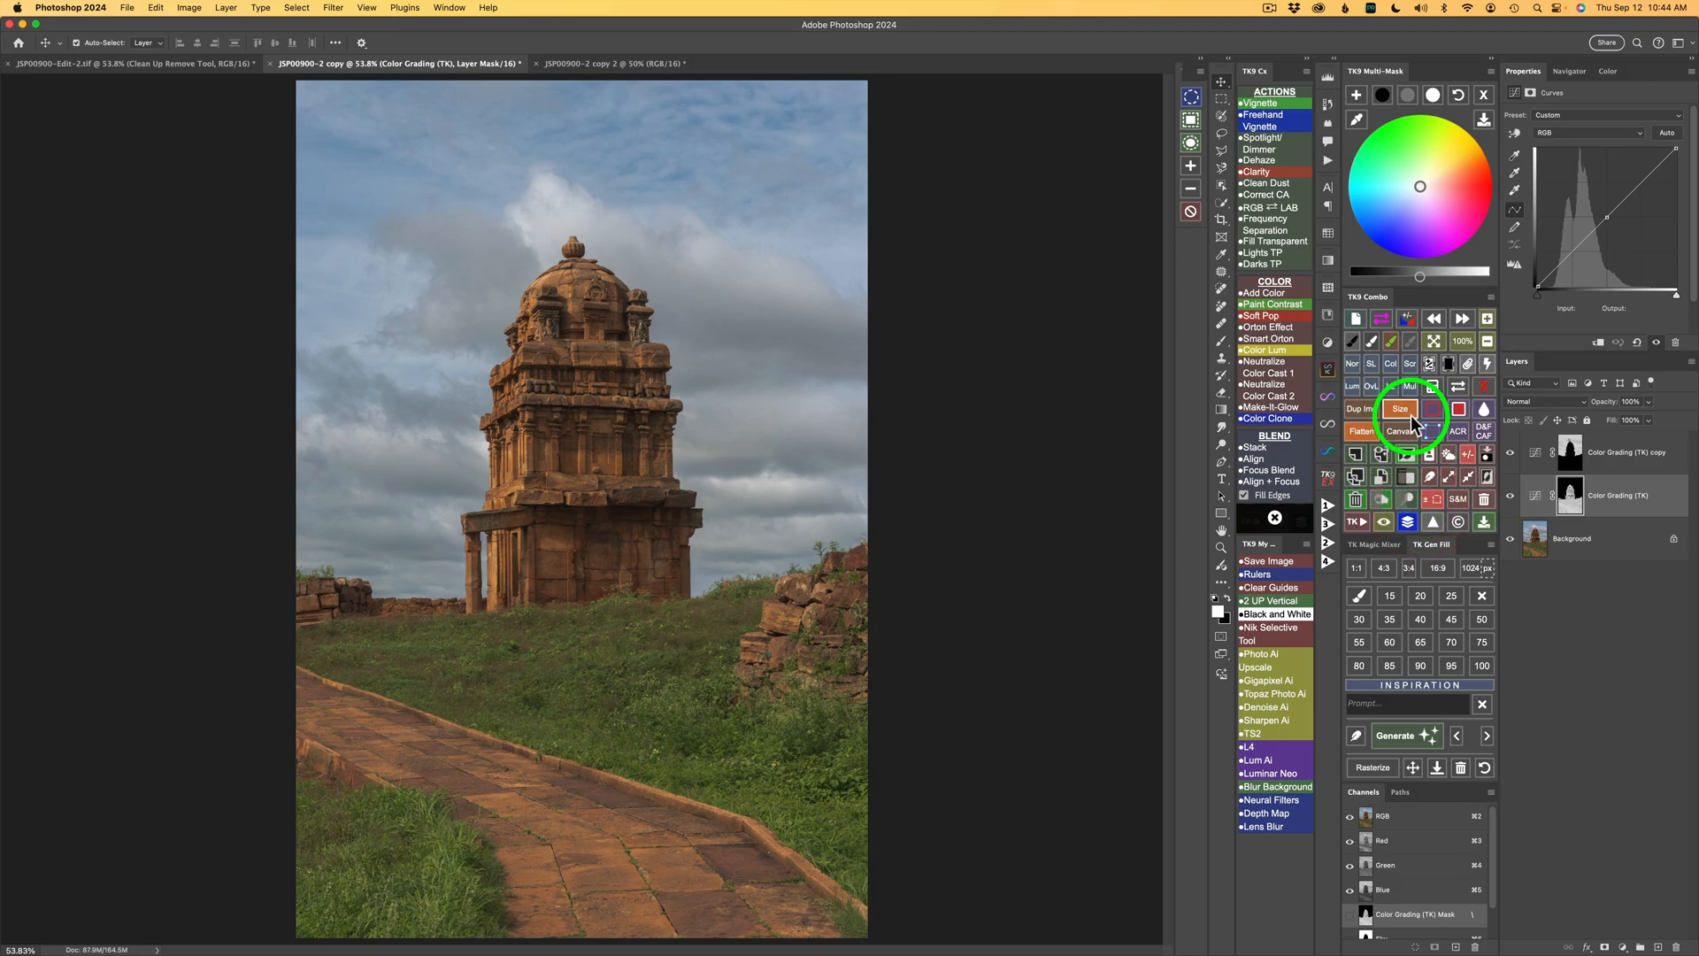
Step: On the foreground Color Grading layer, raise the midtones brightness to 48 and darken the shadows
left_click(1408, 96)
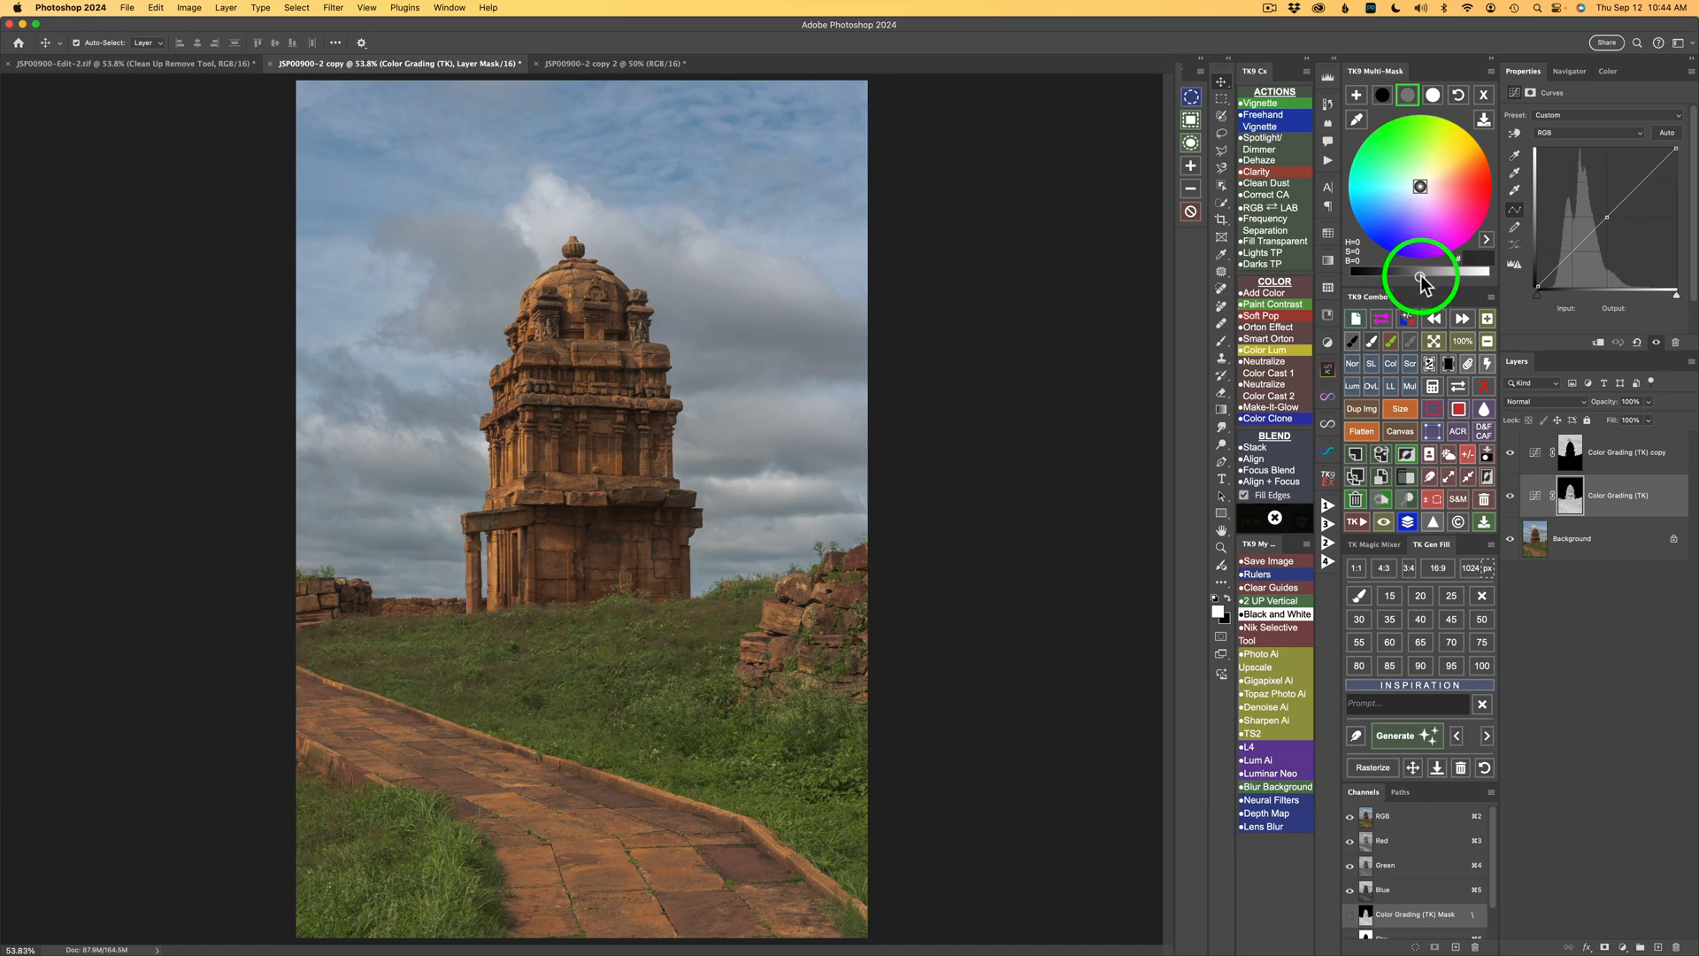
left_click_drag(1421, 282, 1473, 275)
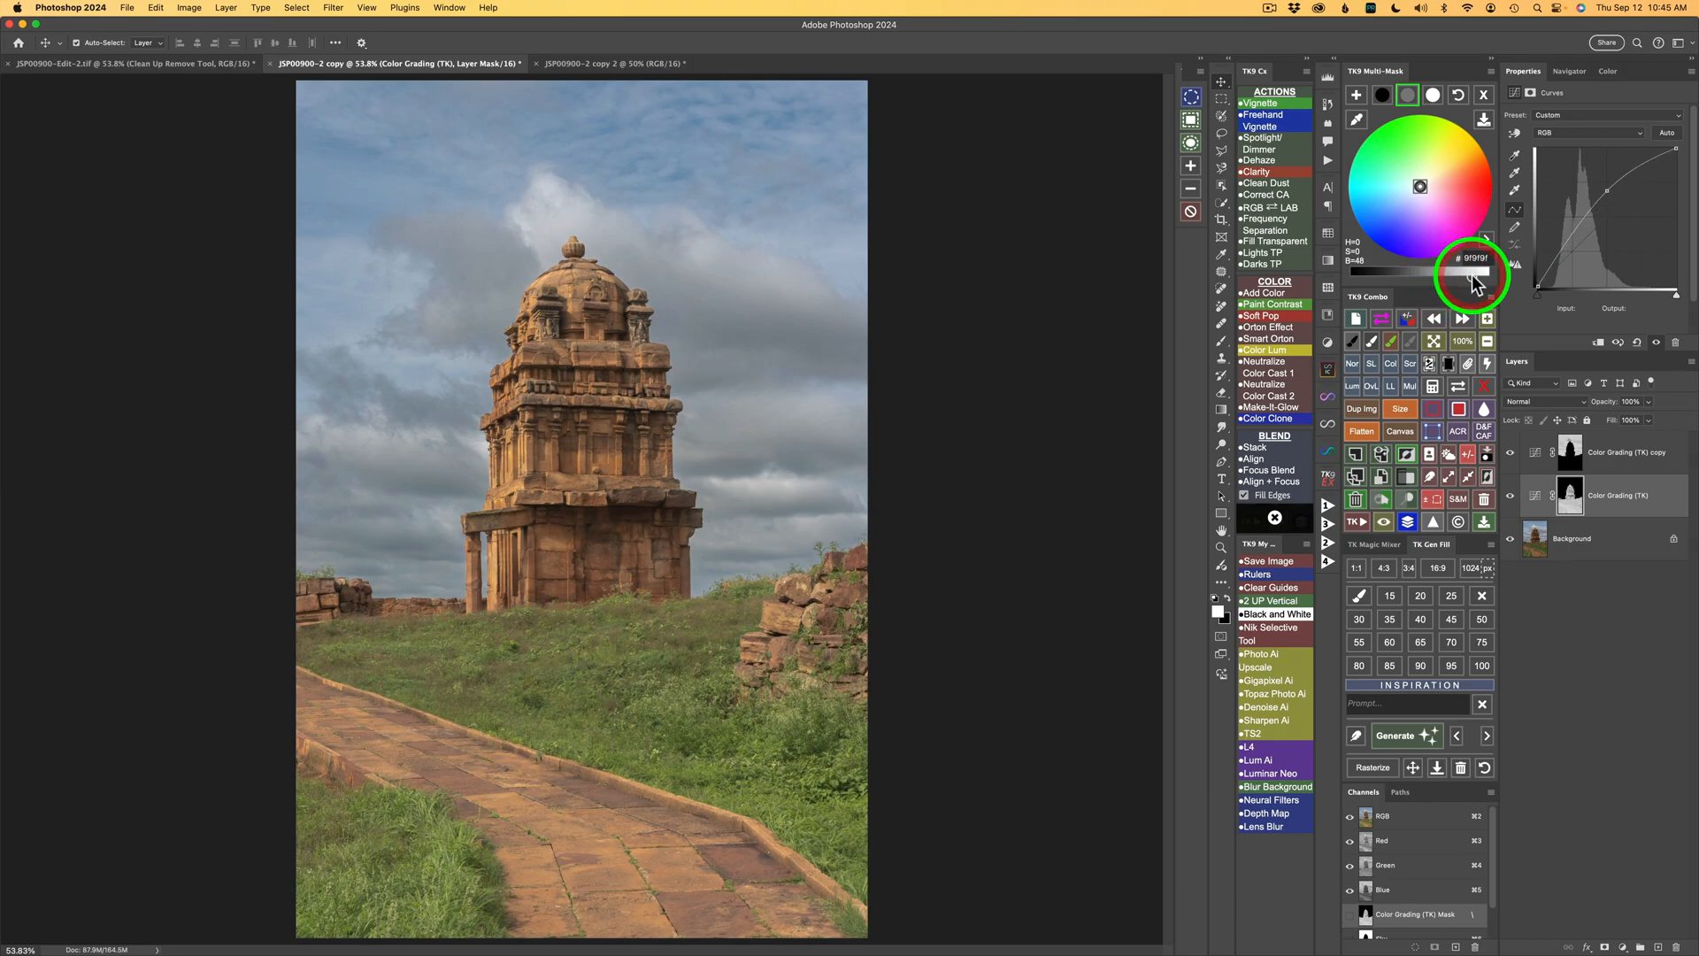
left_click(1386, 101)
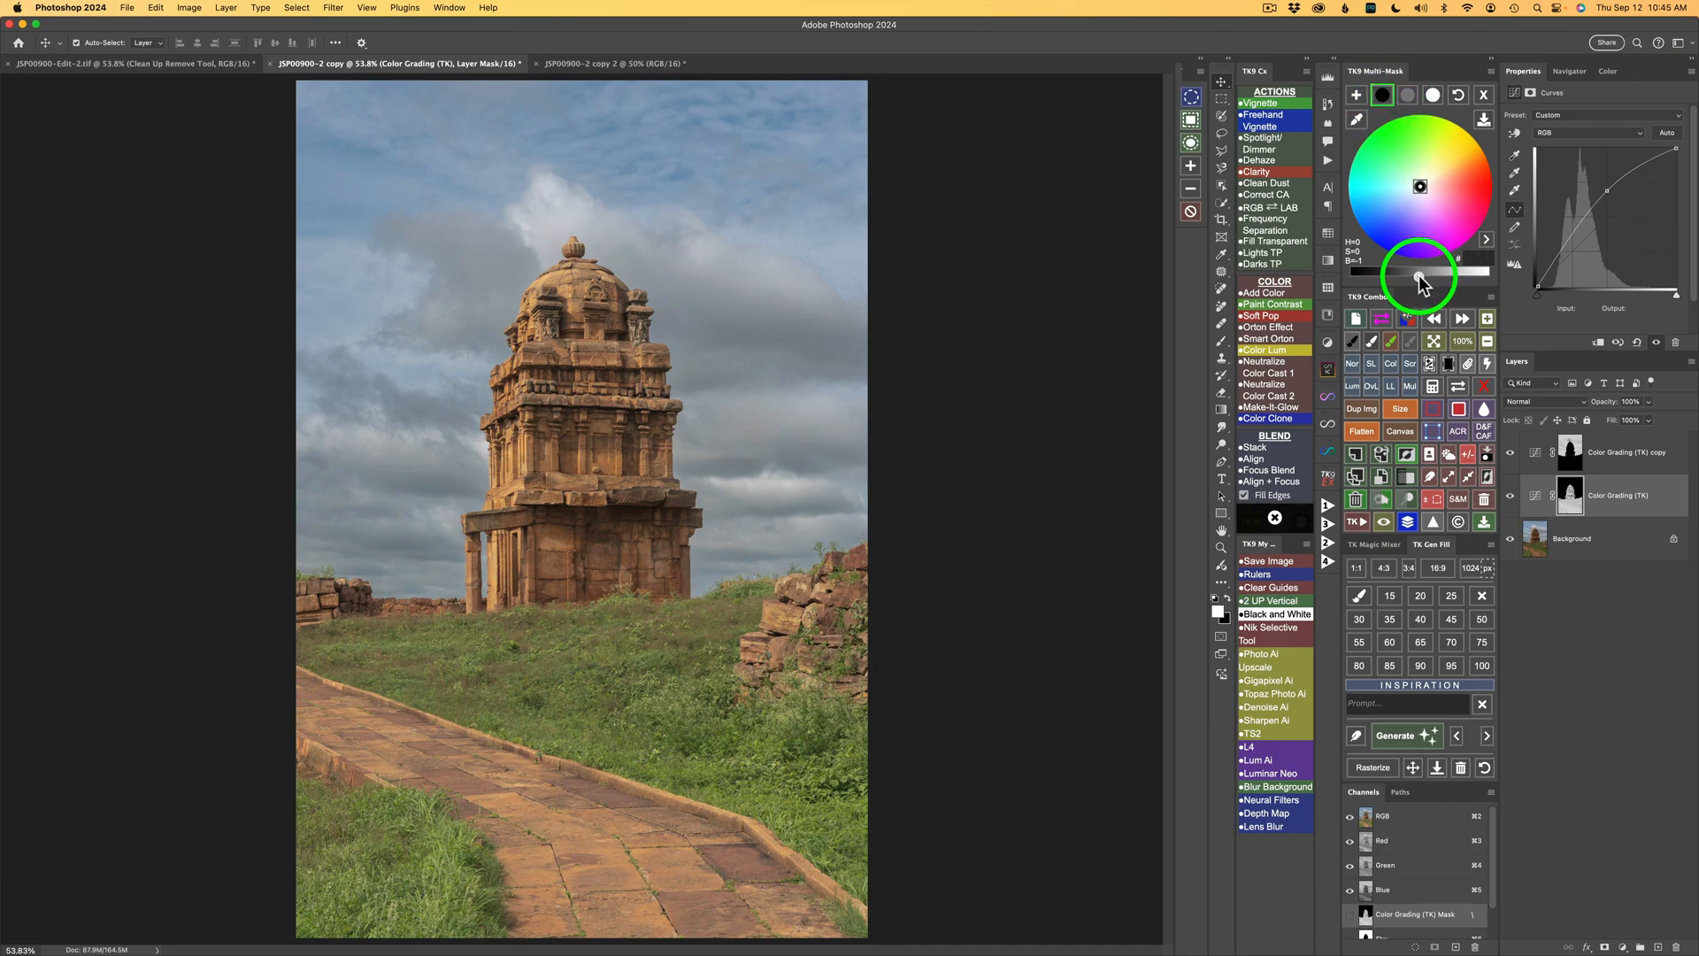
left_click_drag(1407, 276, 1382, 279)
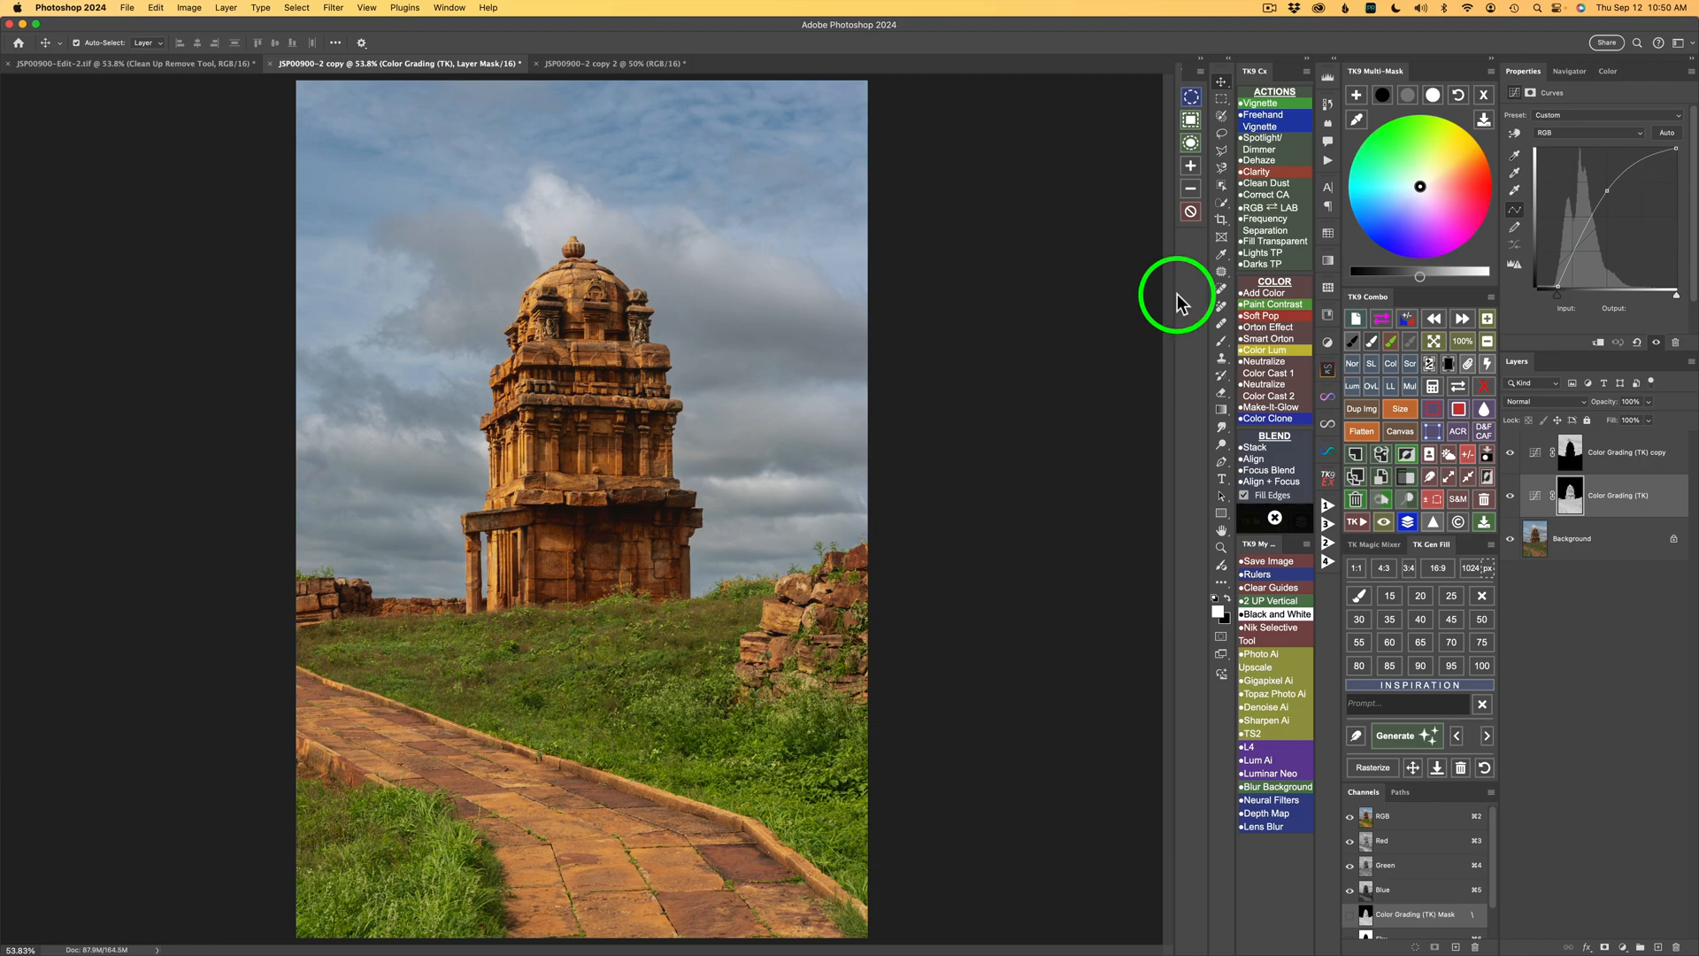
Step: On the sky Color Grading layer, darken the midtones to #727272, raise highlights brightness to 26, and compare before and after
left_click(1539, 457)
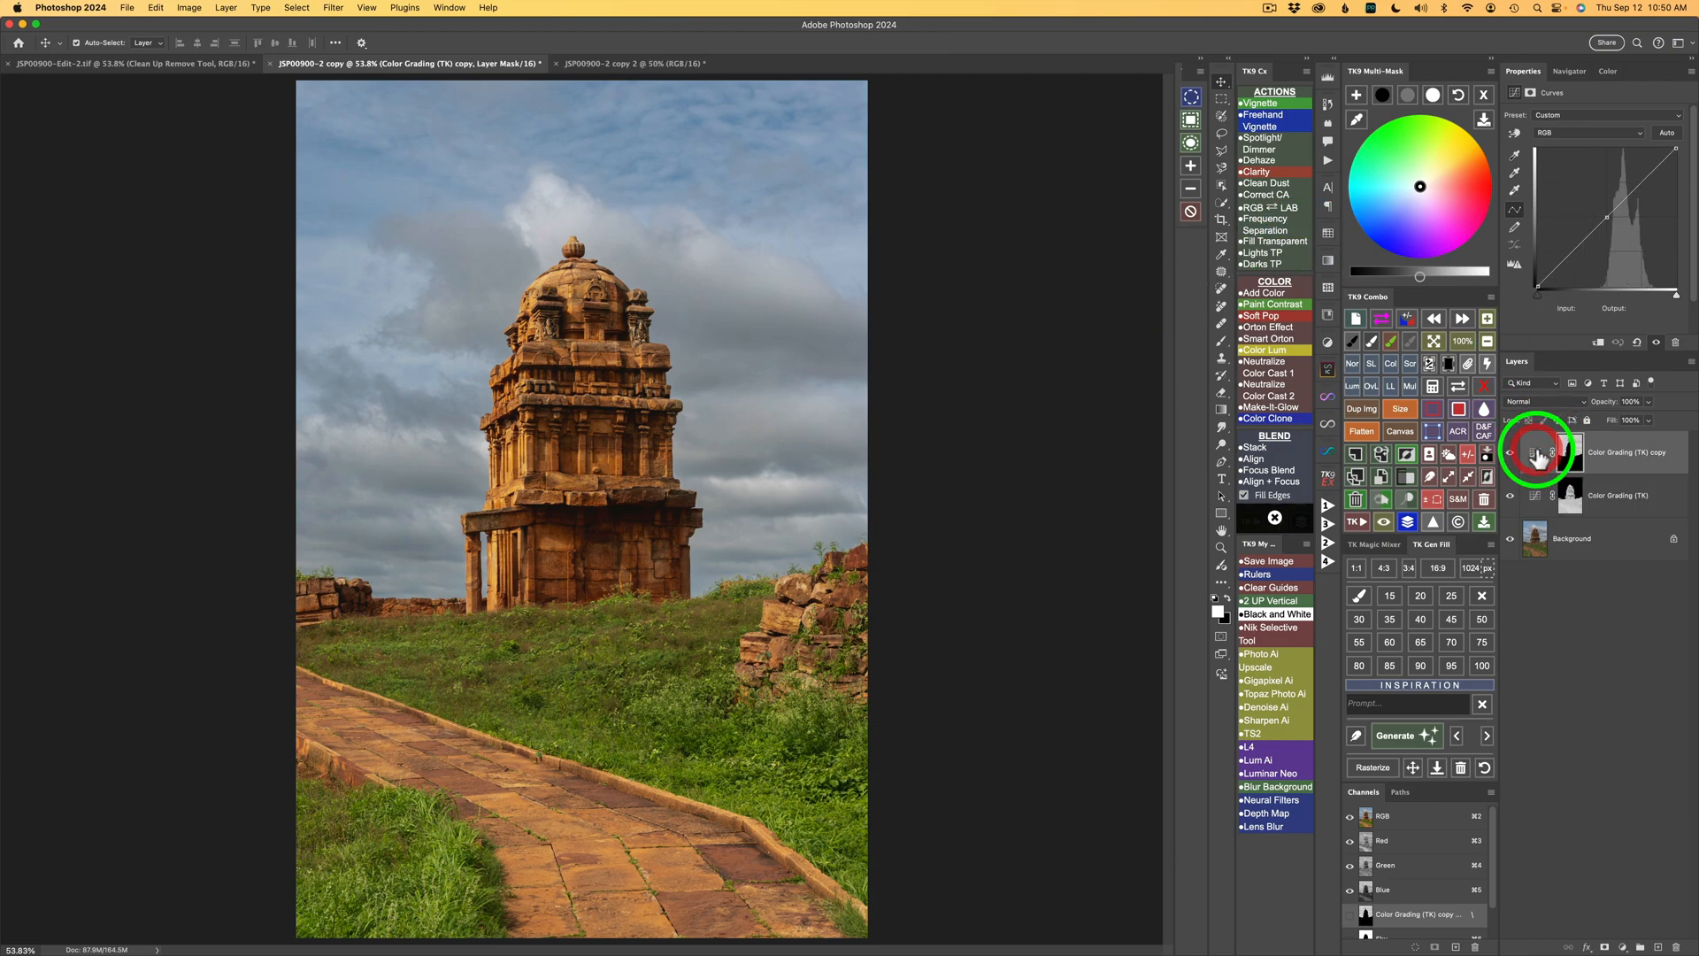
left_click(1410, 97)
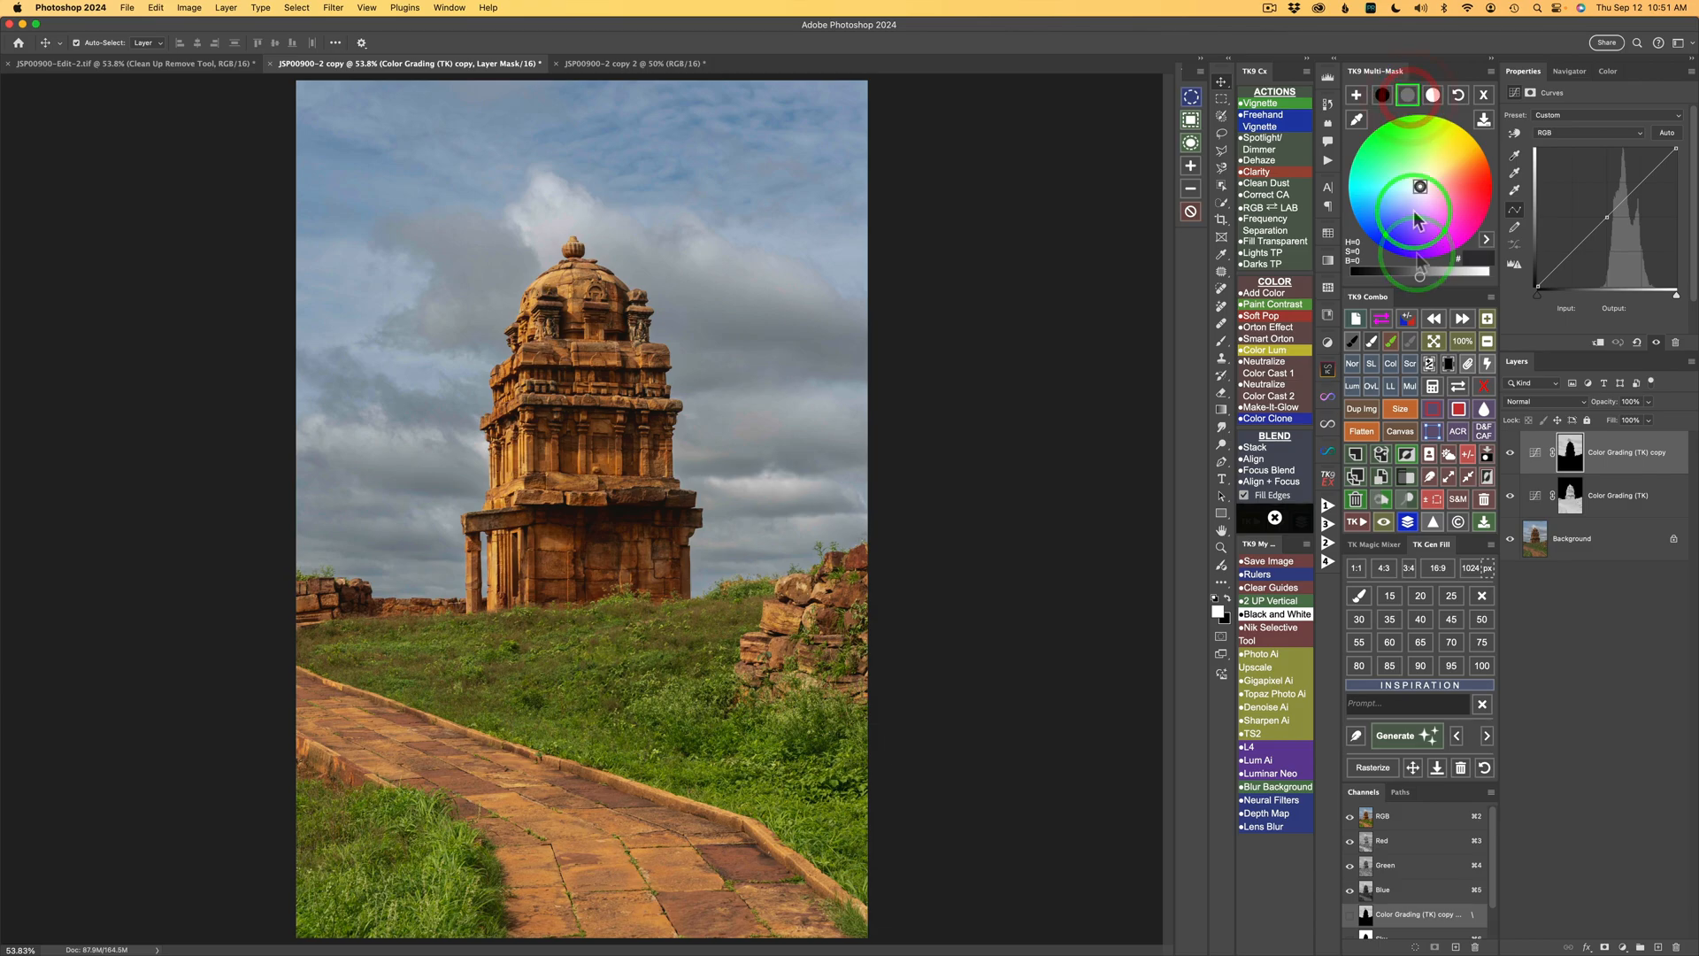
left_click(1421, 277)
left_click_drag(1421, 279, 1398, 281)
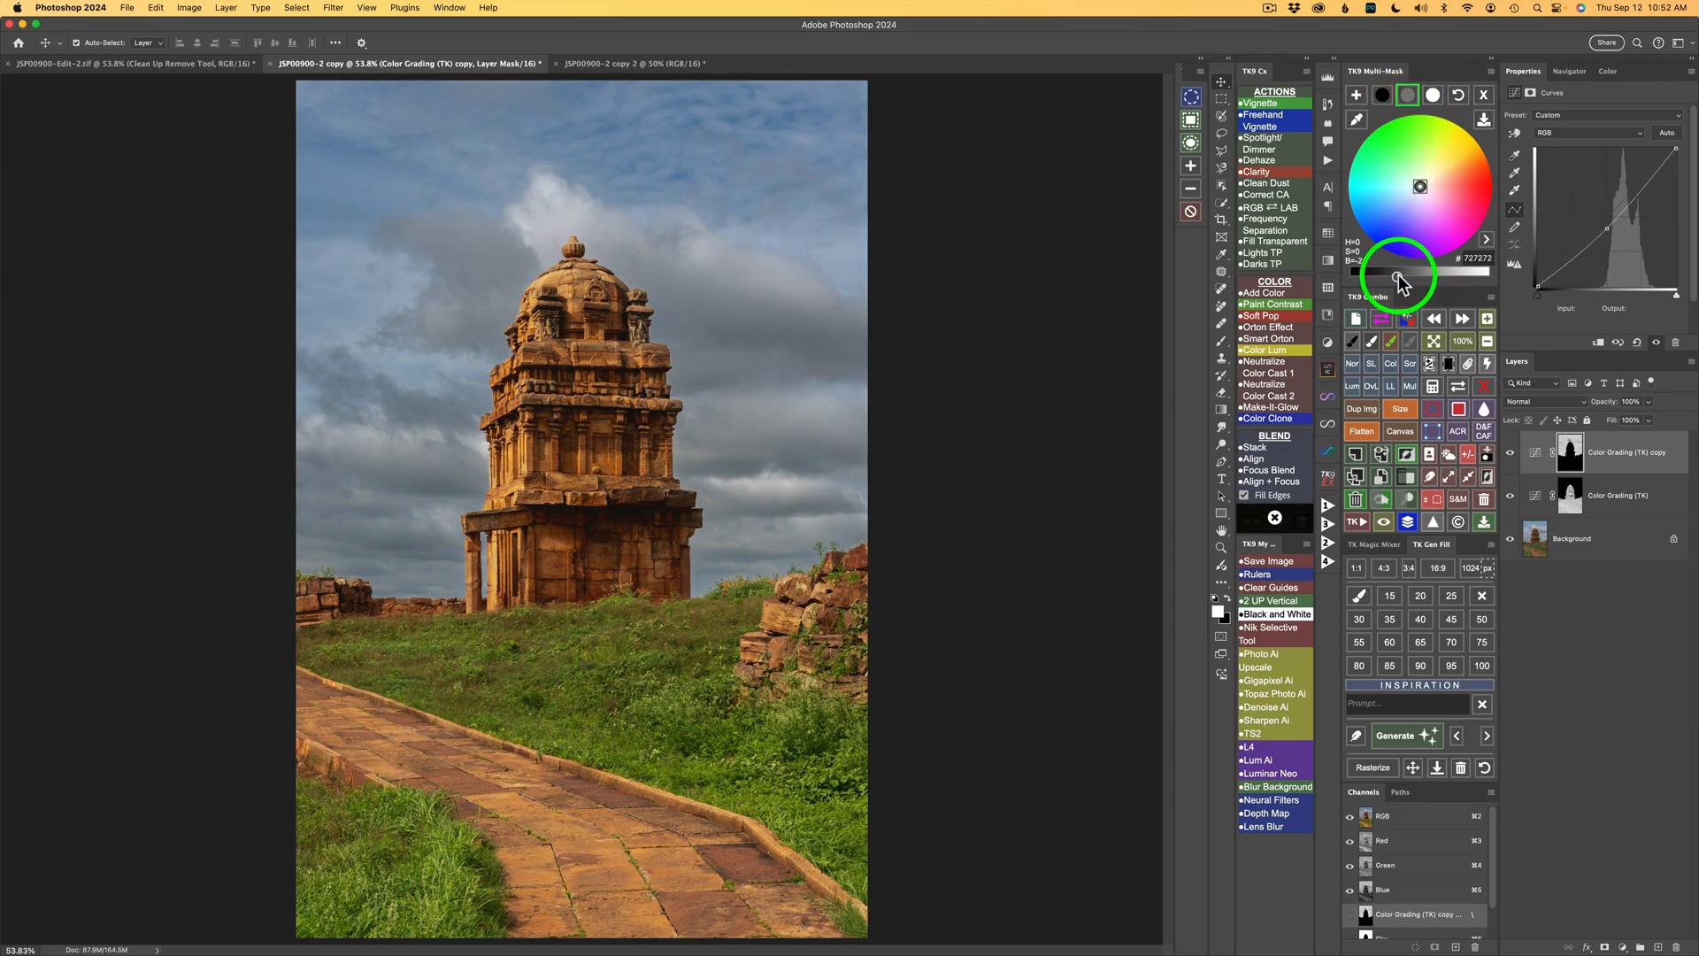
left_click(1435, 98)
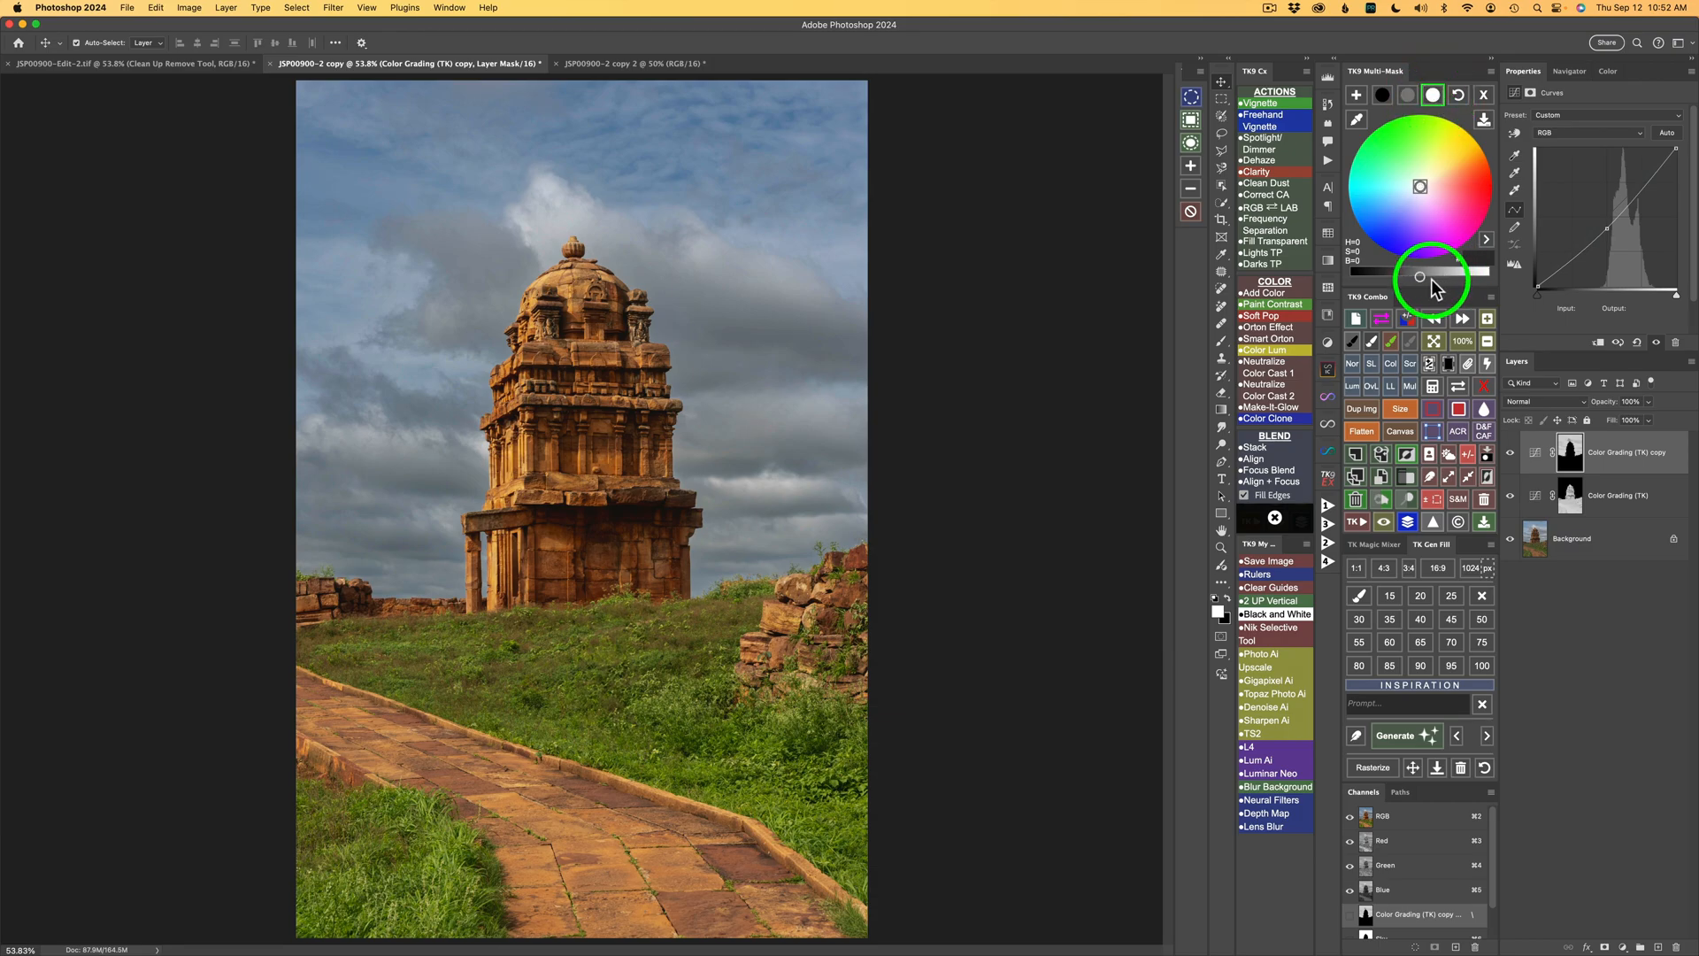
left_click_drag(1422, 277, 1453, 277)
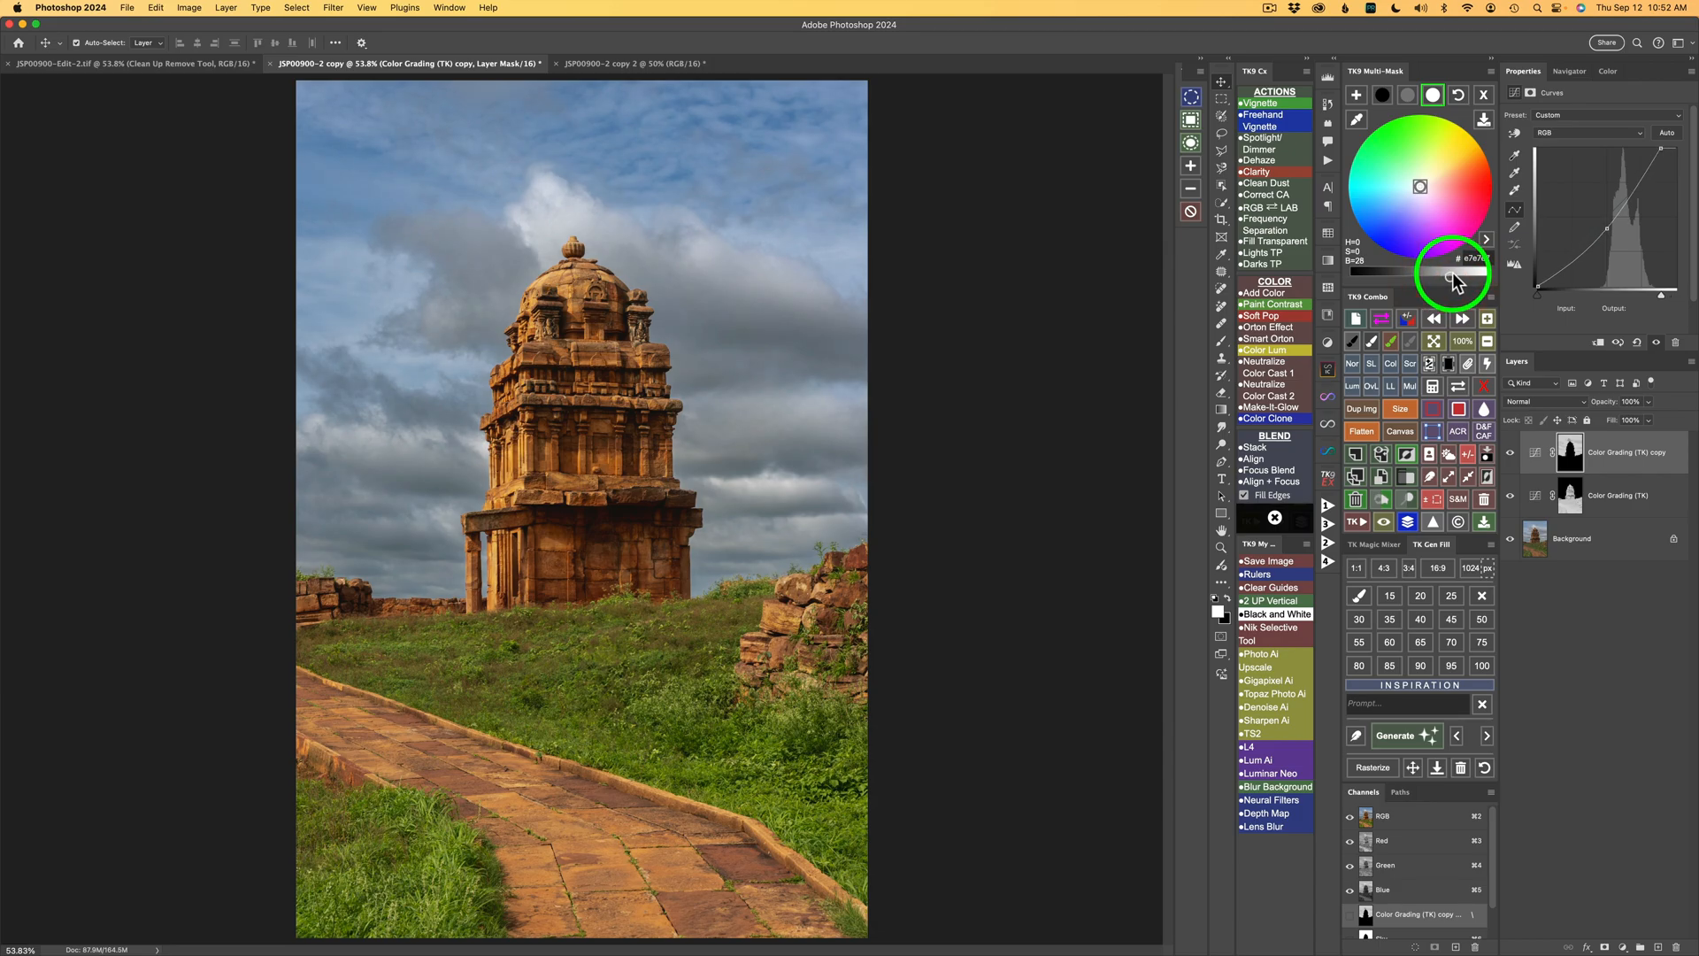
left_click(1409, 526)
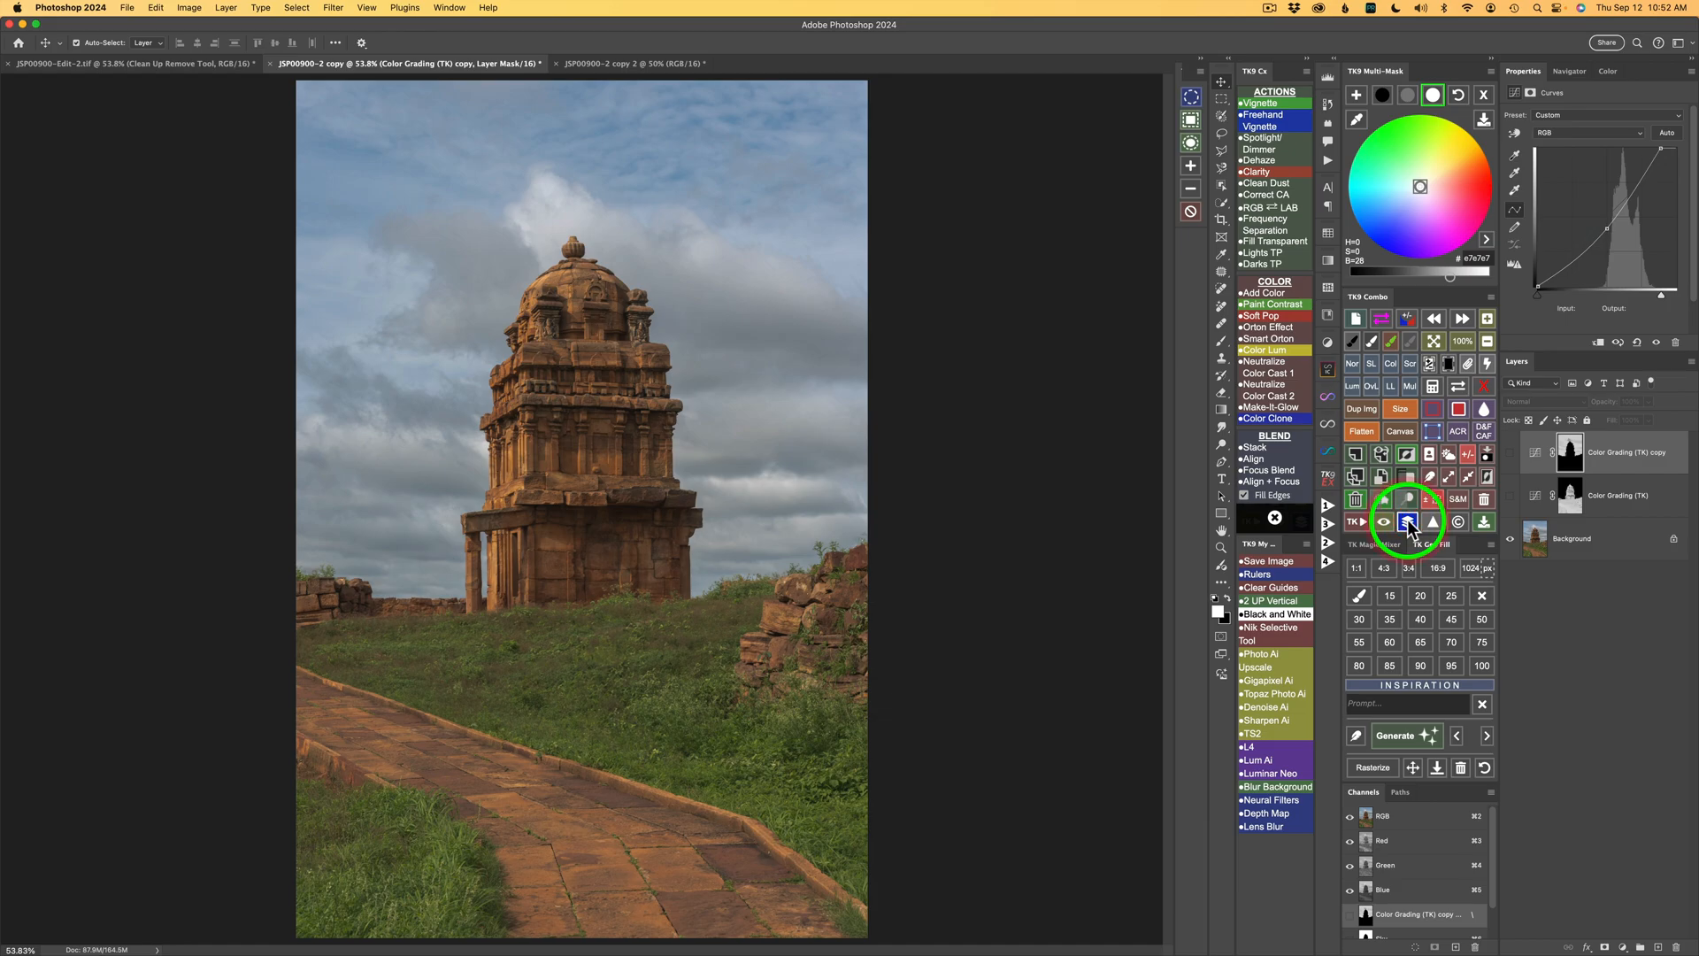
left_click(1409, 527)
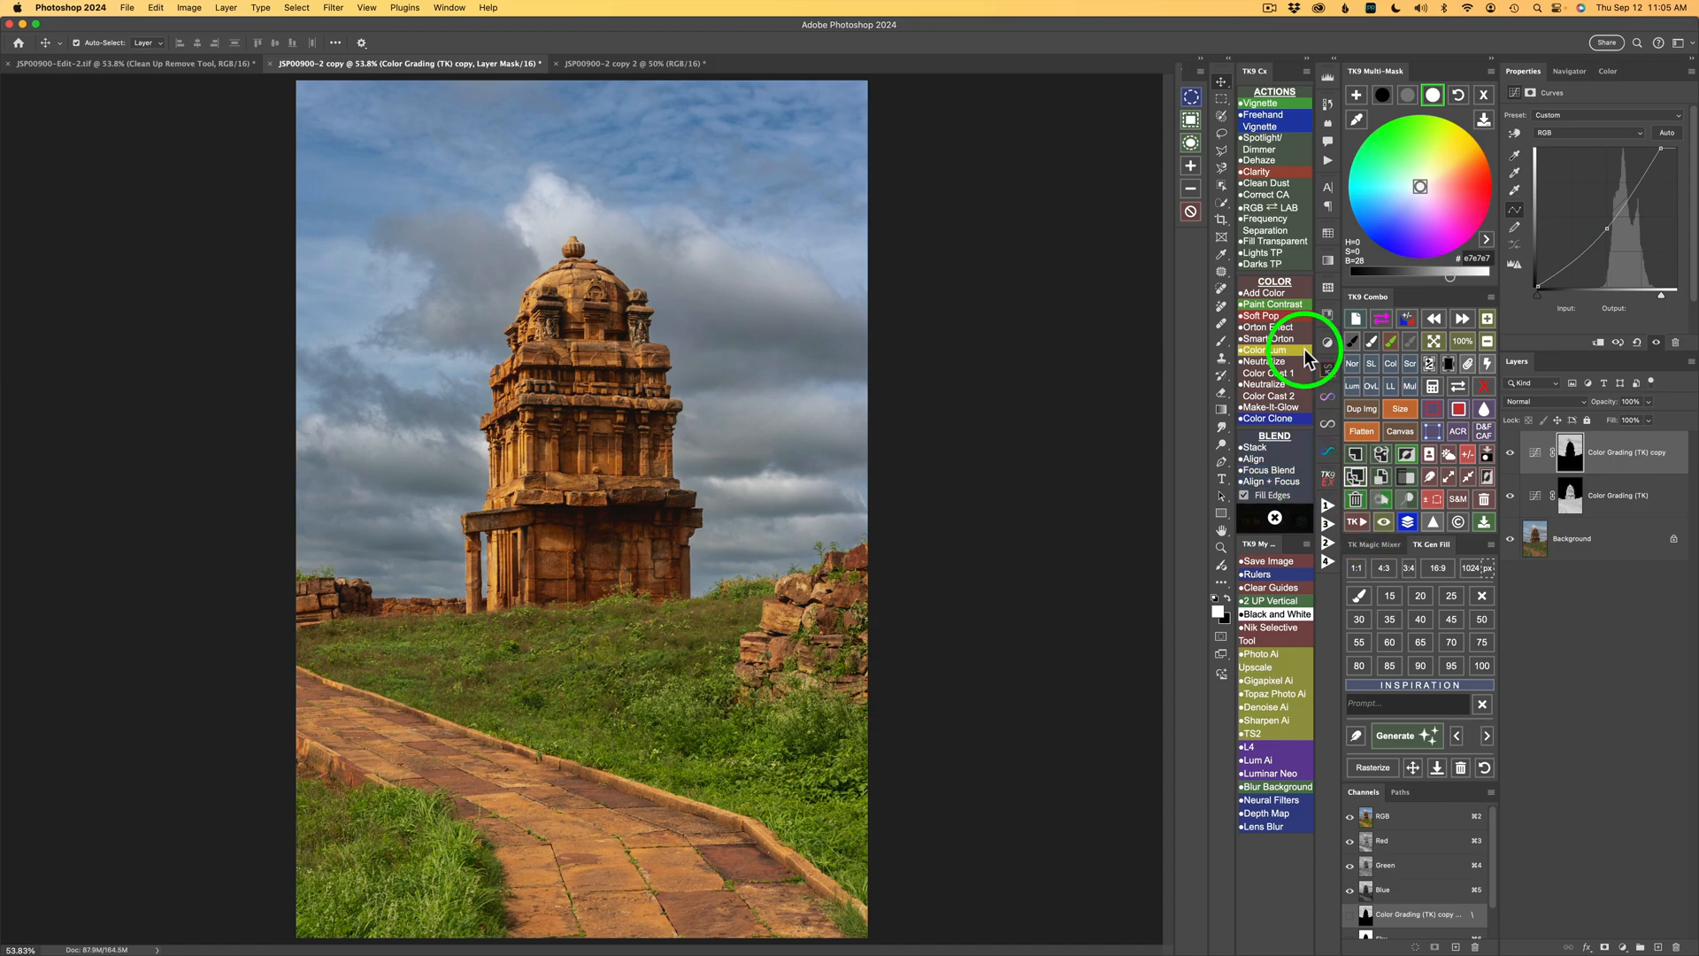
left_click(1283, 301)
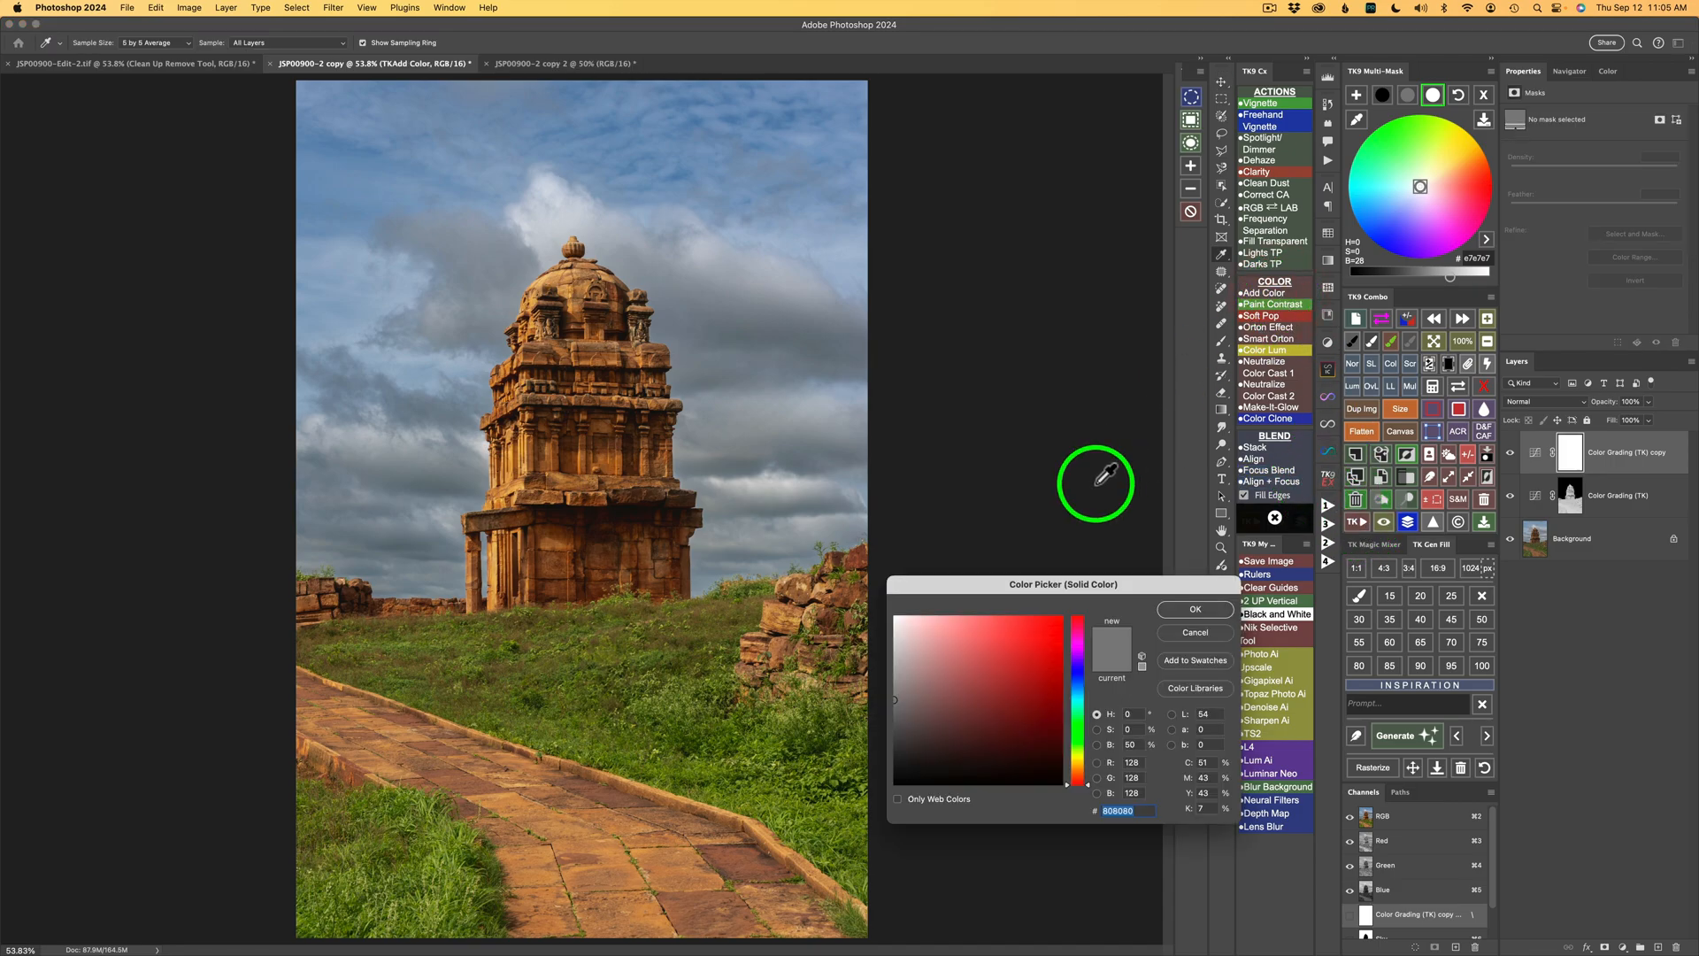
left_click_drag(1032, 583, 1024, 386)
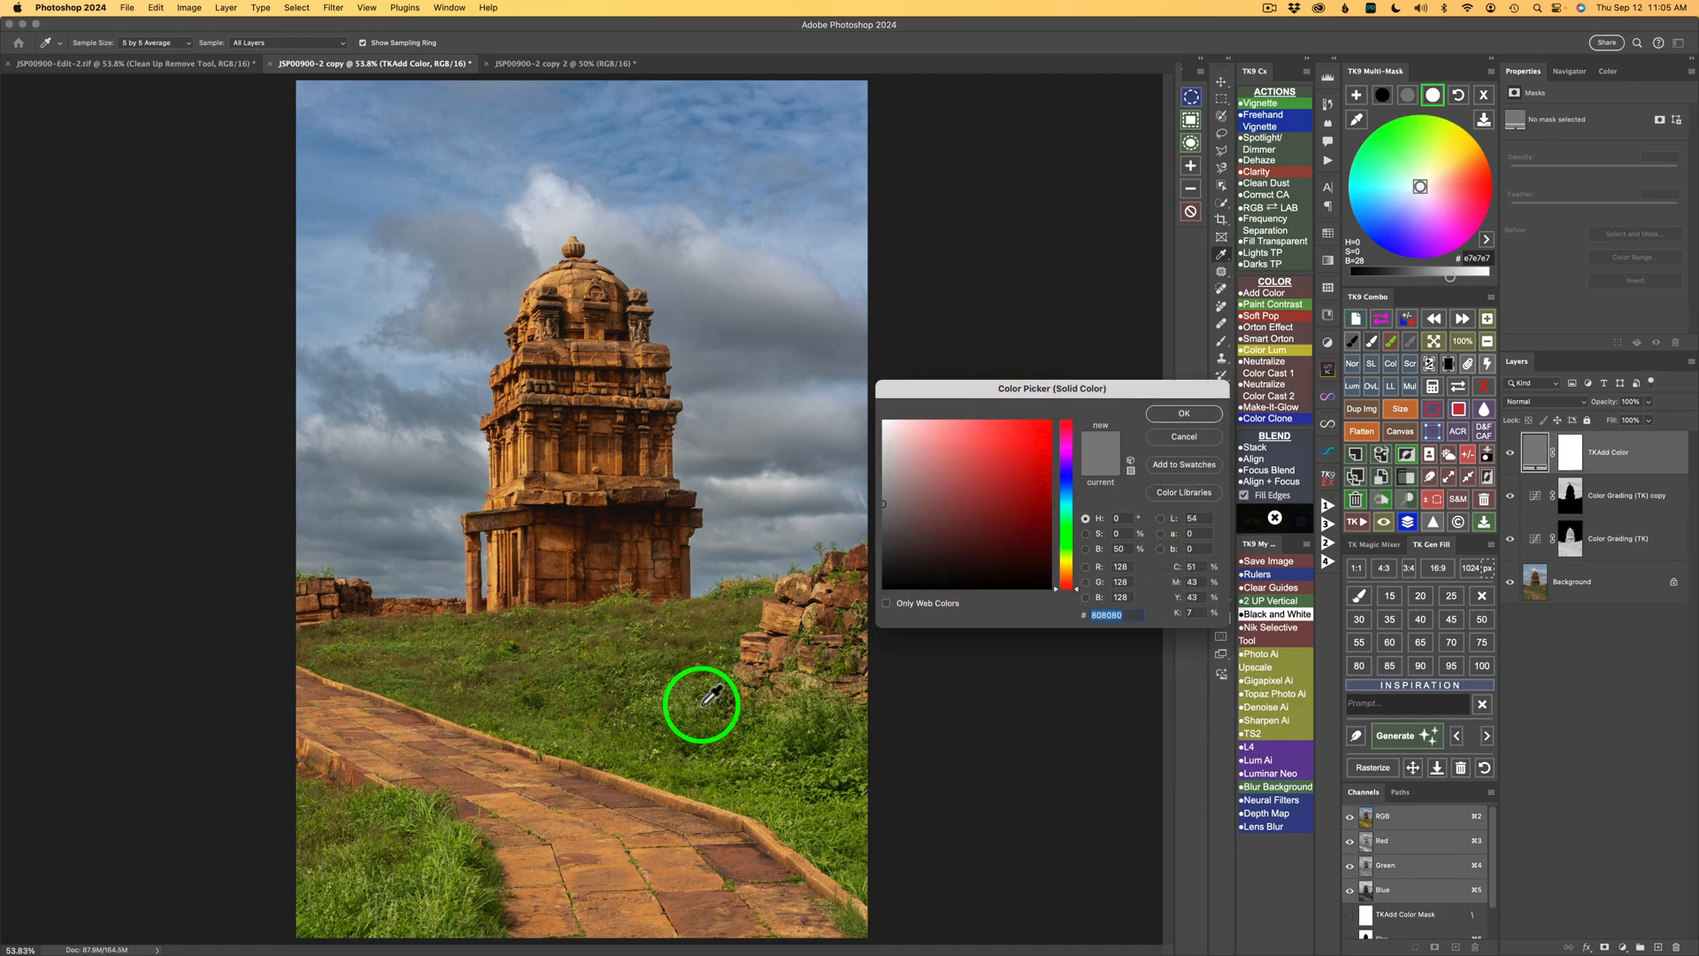
left_click(782, 720)
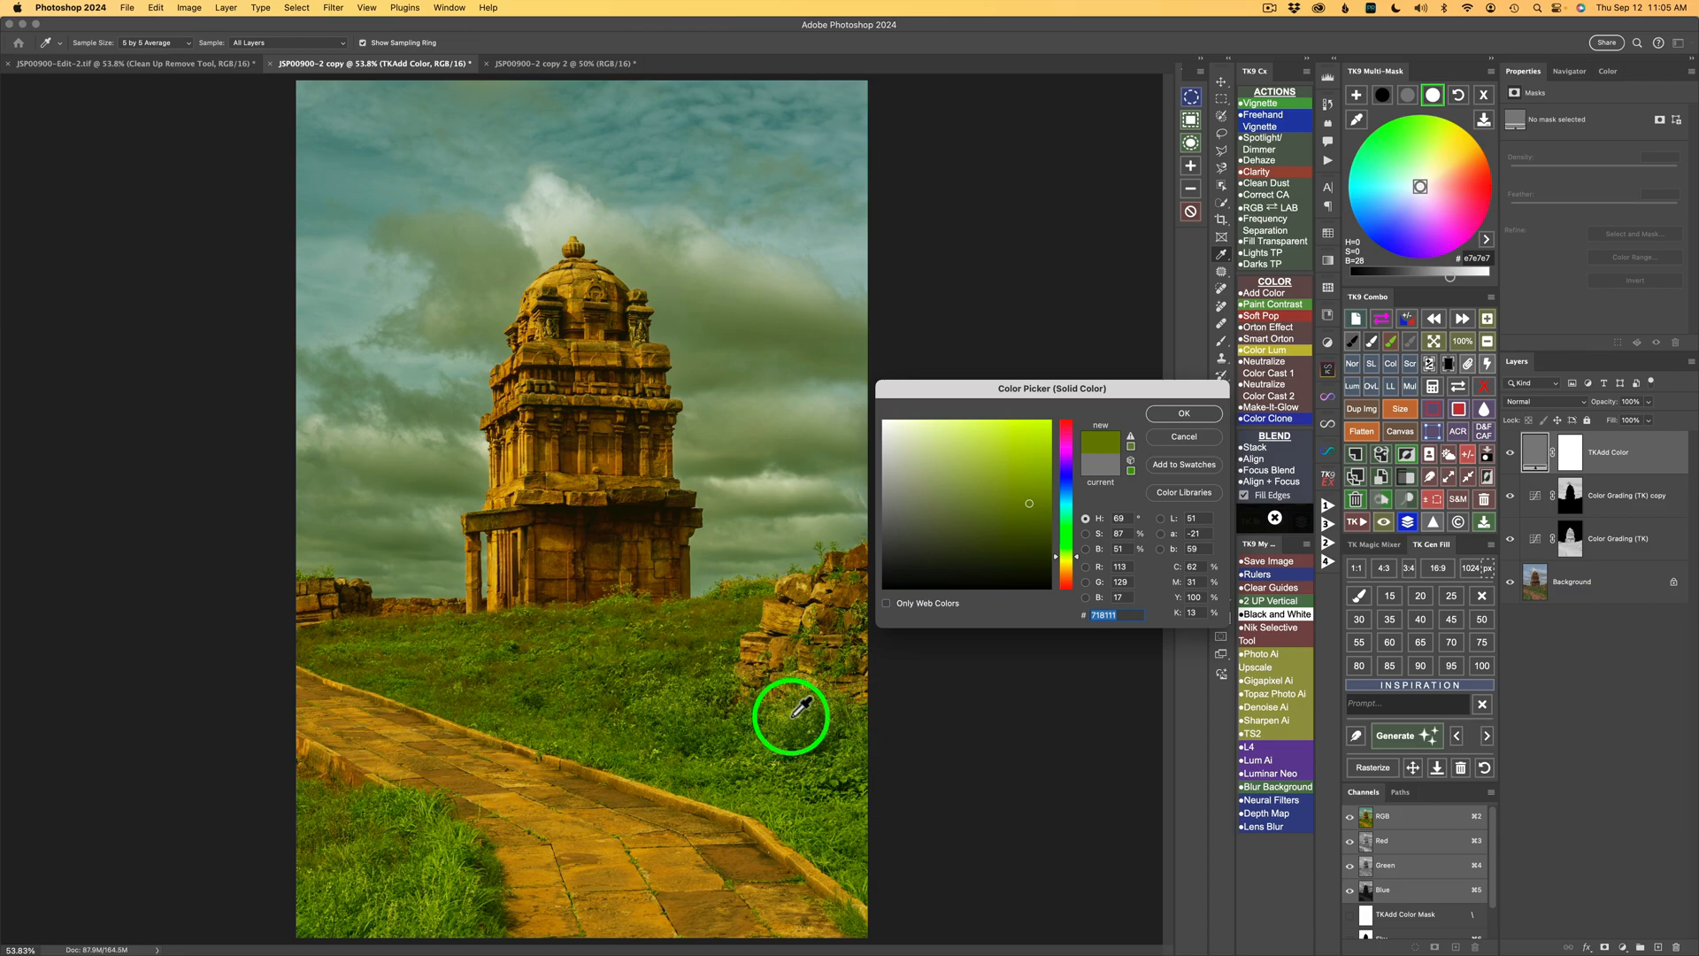
left_click(1183, 439)
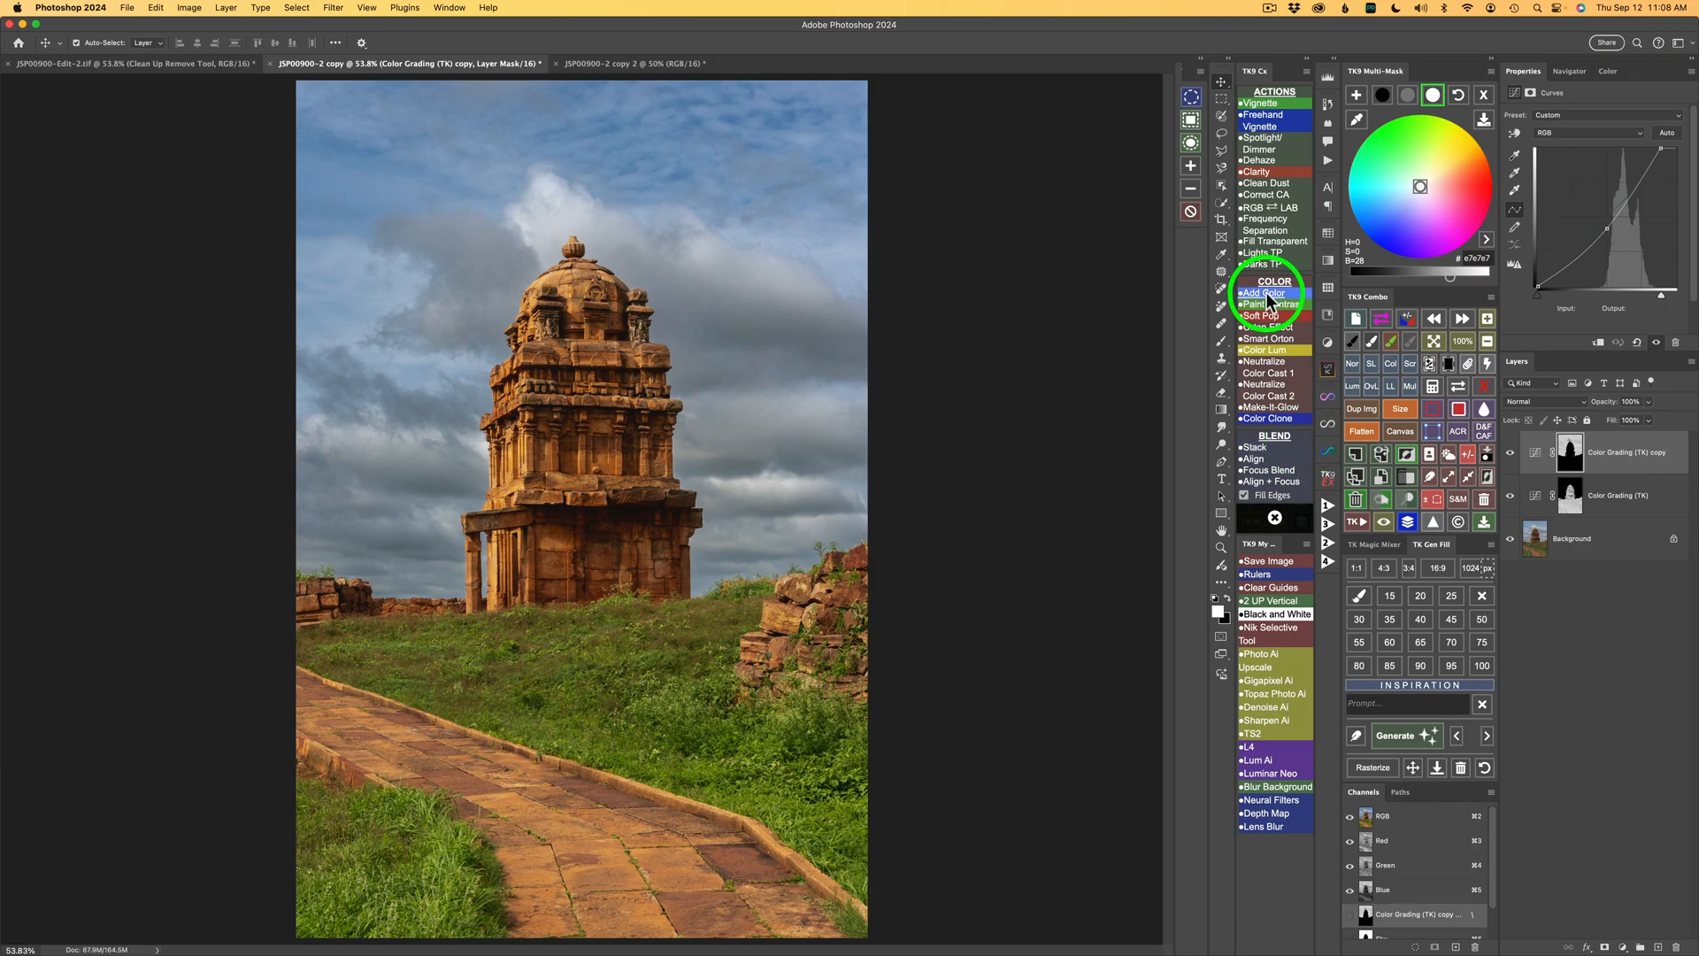
Step: Create a black-masked Add Color layer and set its fill to a darkened green sampled from the grass, #454b1c
left_click(1265, 292)
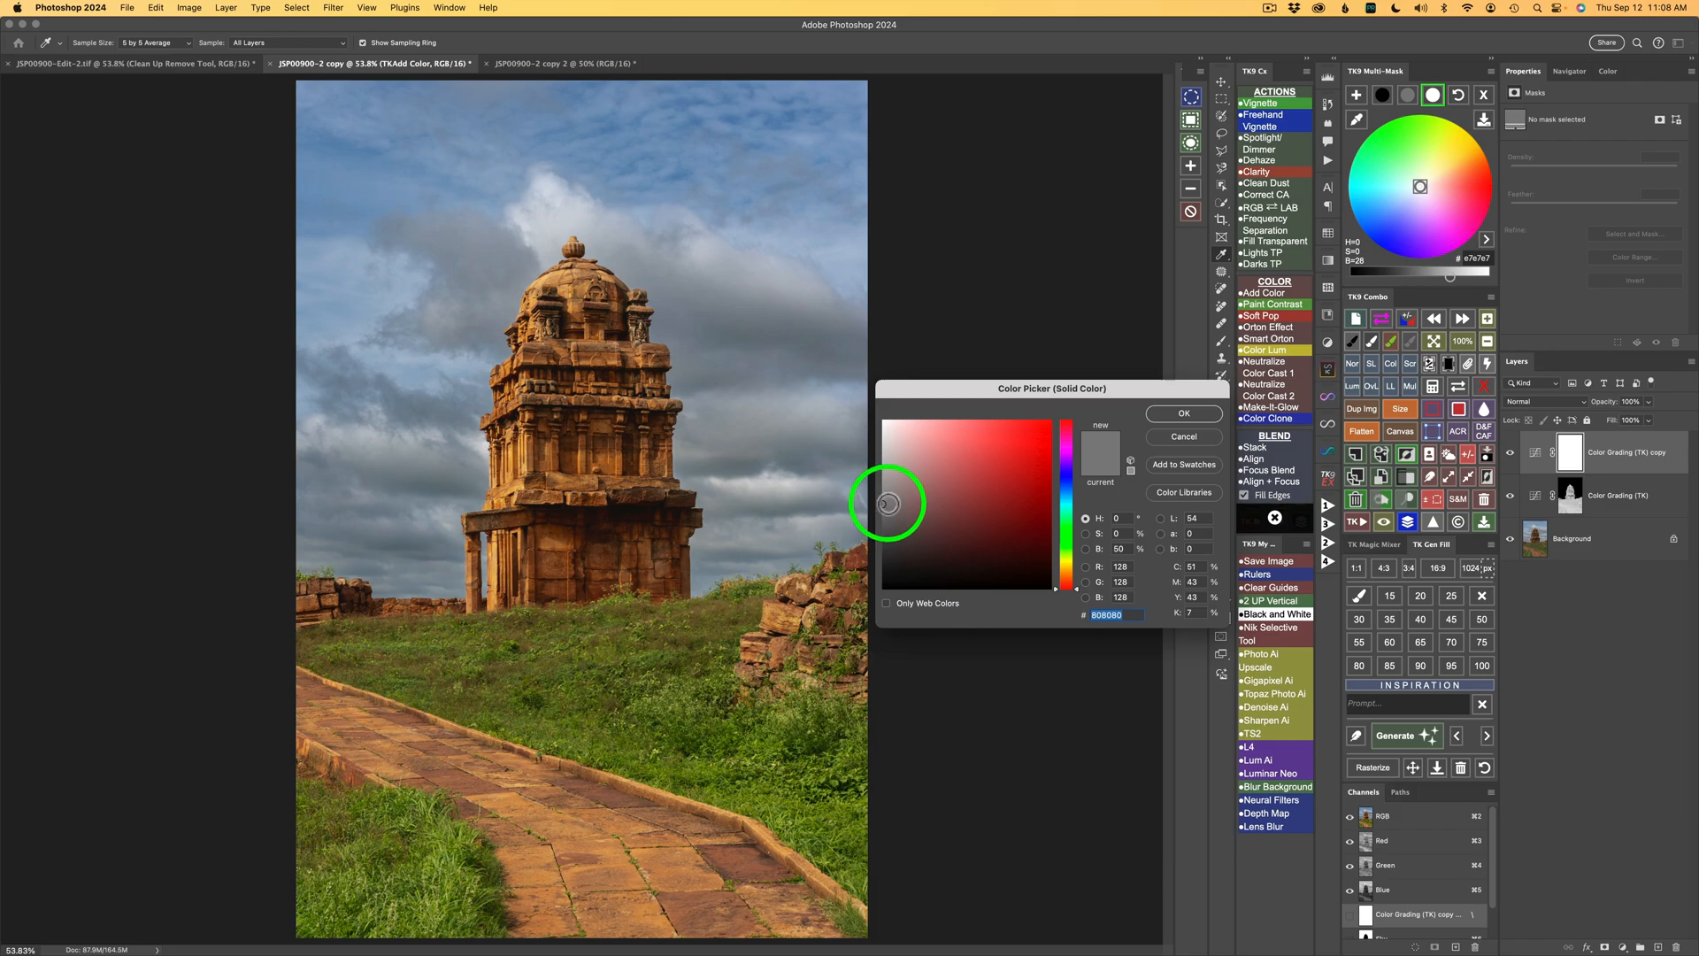
left_click(1187, 416)
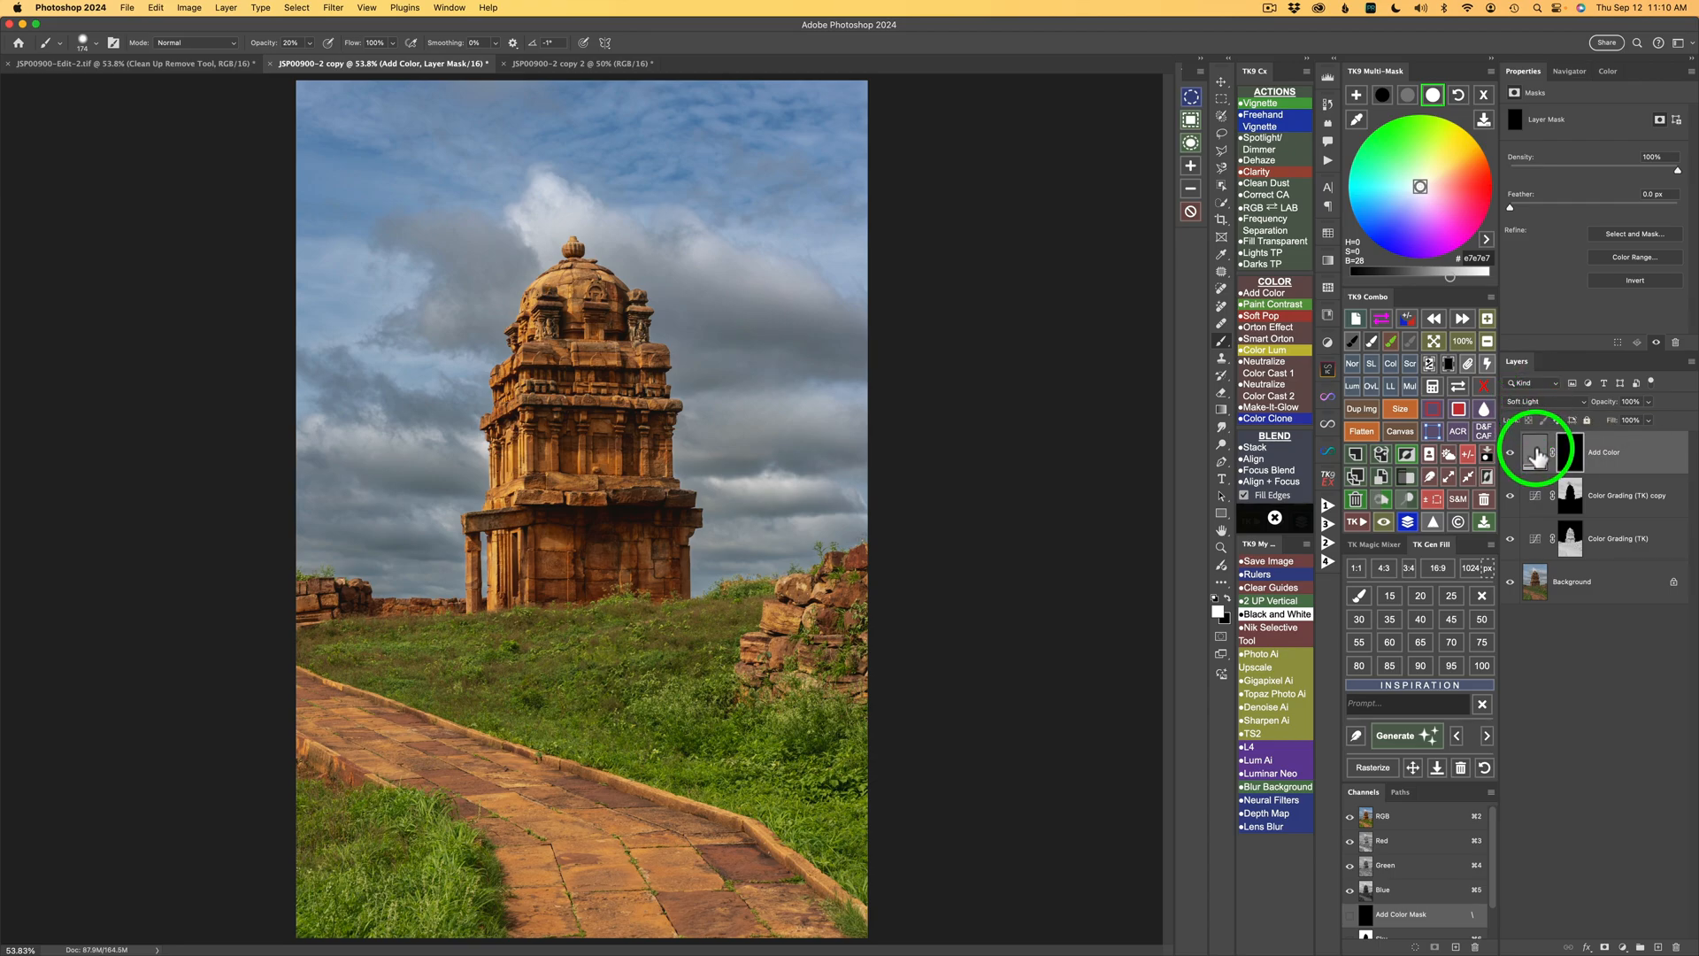
double_click(1537, 454)
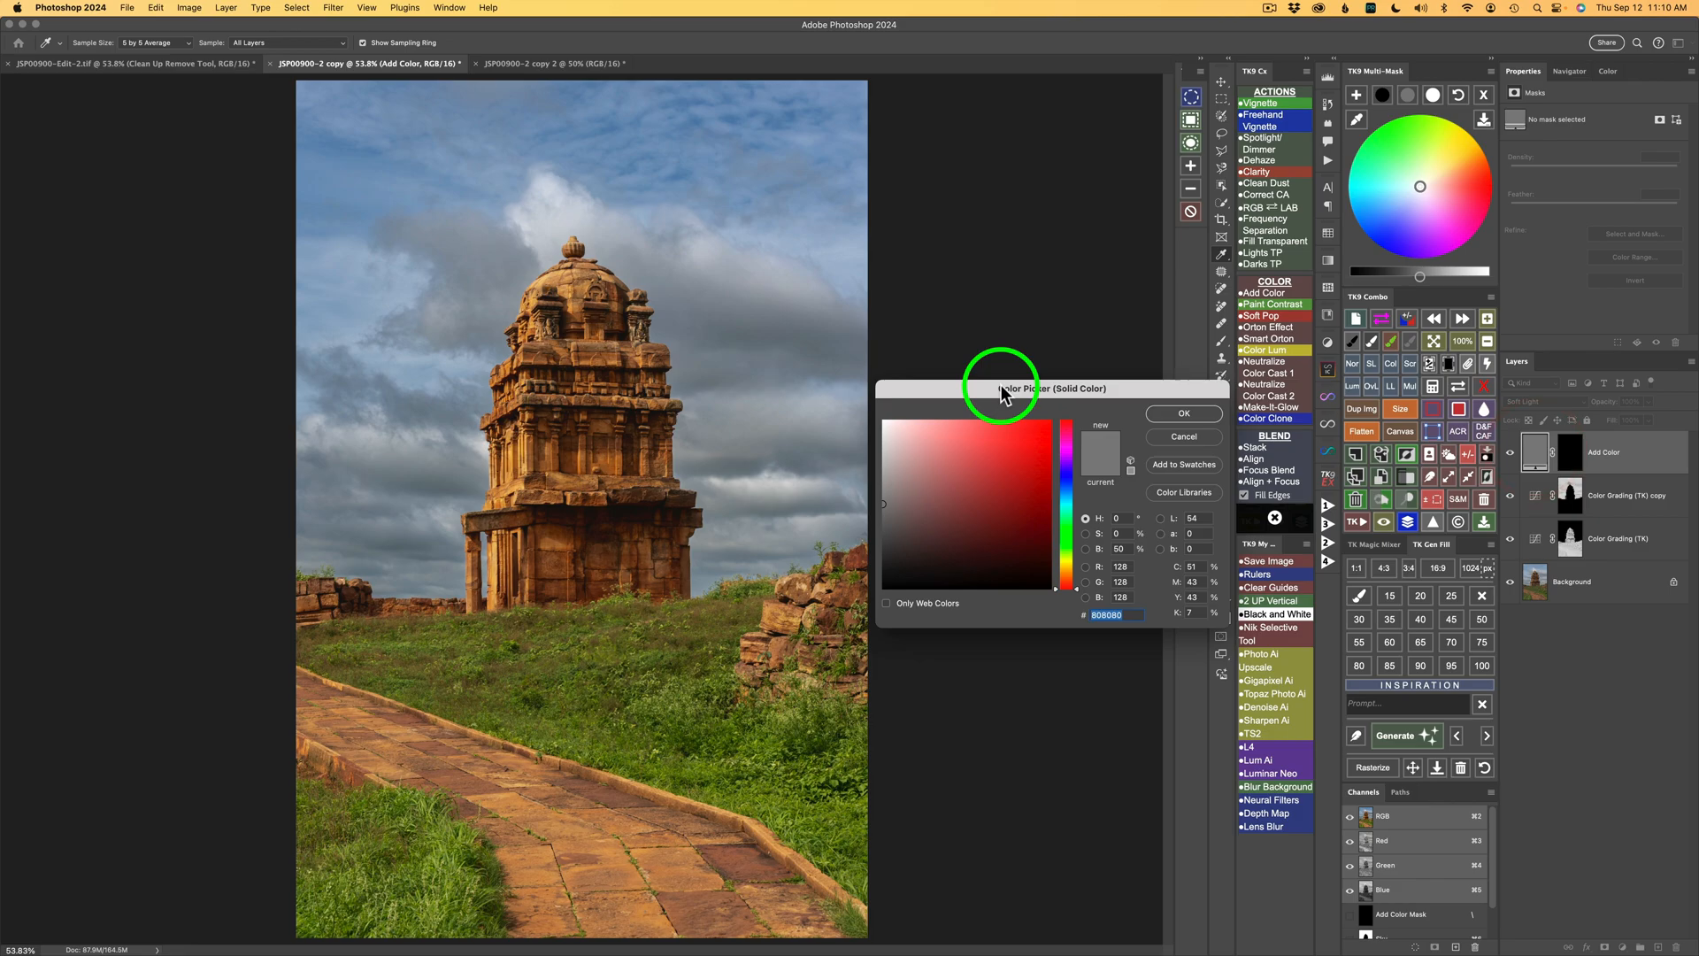
left_click(776, 717)
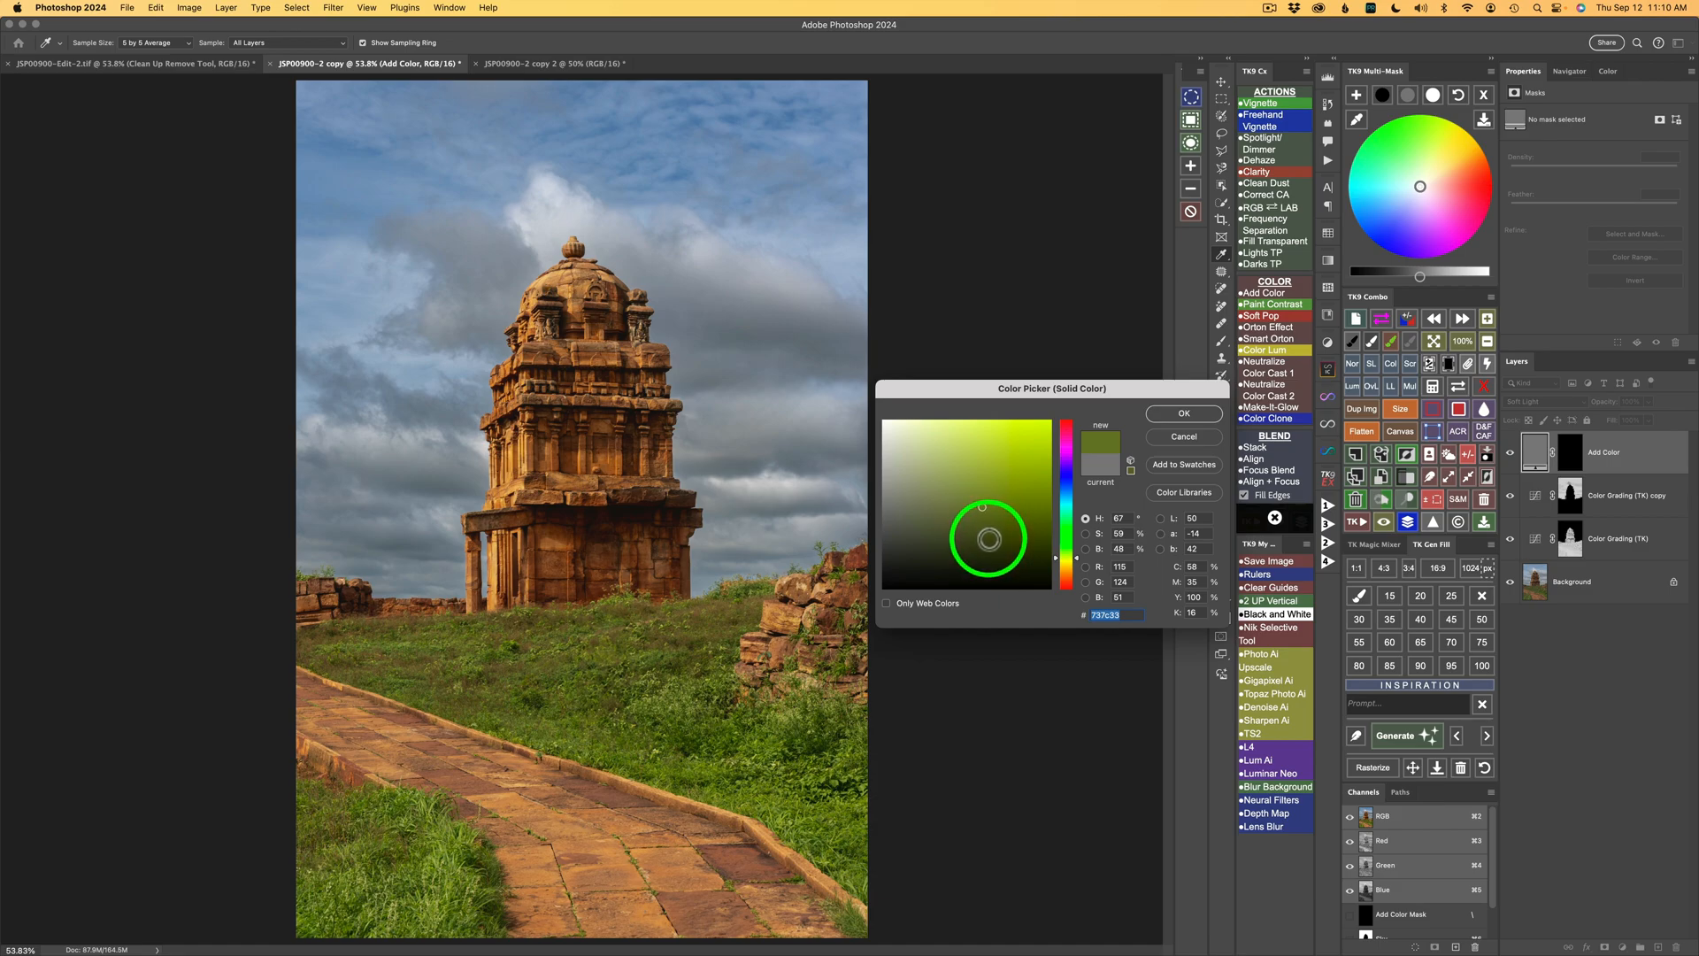
left_click(990, 539)
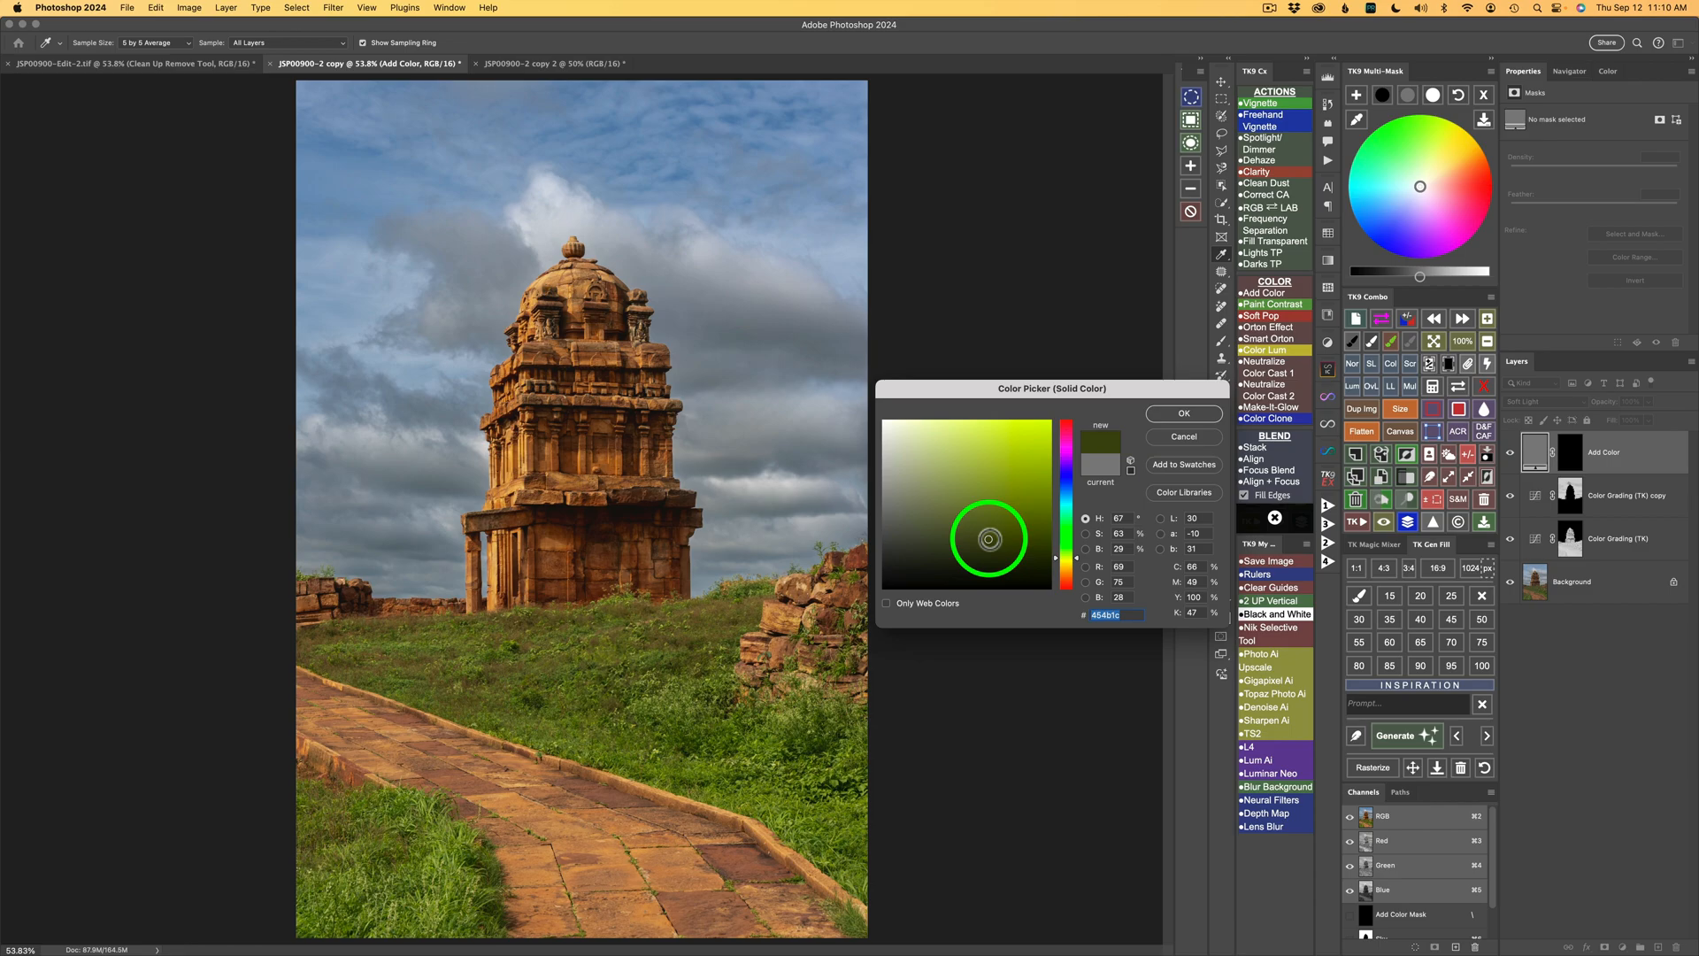
left_click(1184, 412)
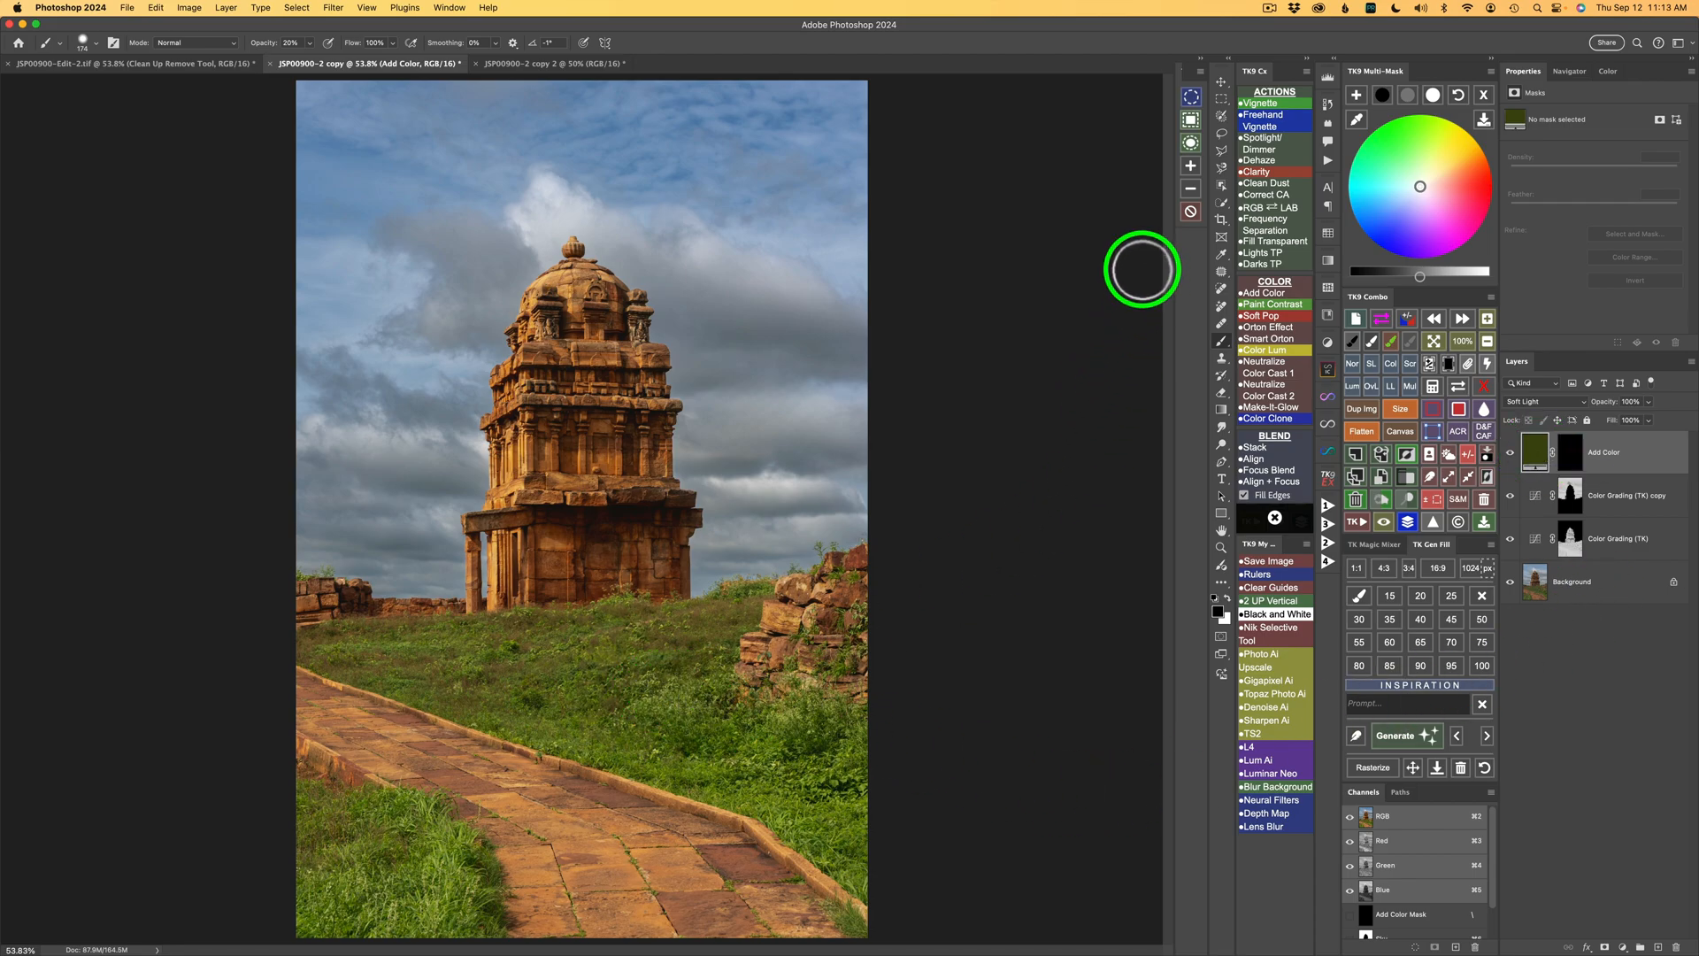
Step: Generate a TK9 color mask from the grass, using the sampled green #65712a
left_click(1486, 94)
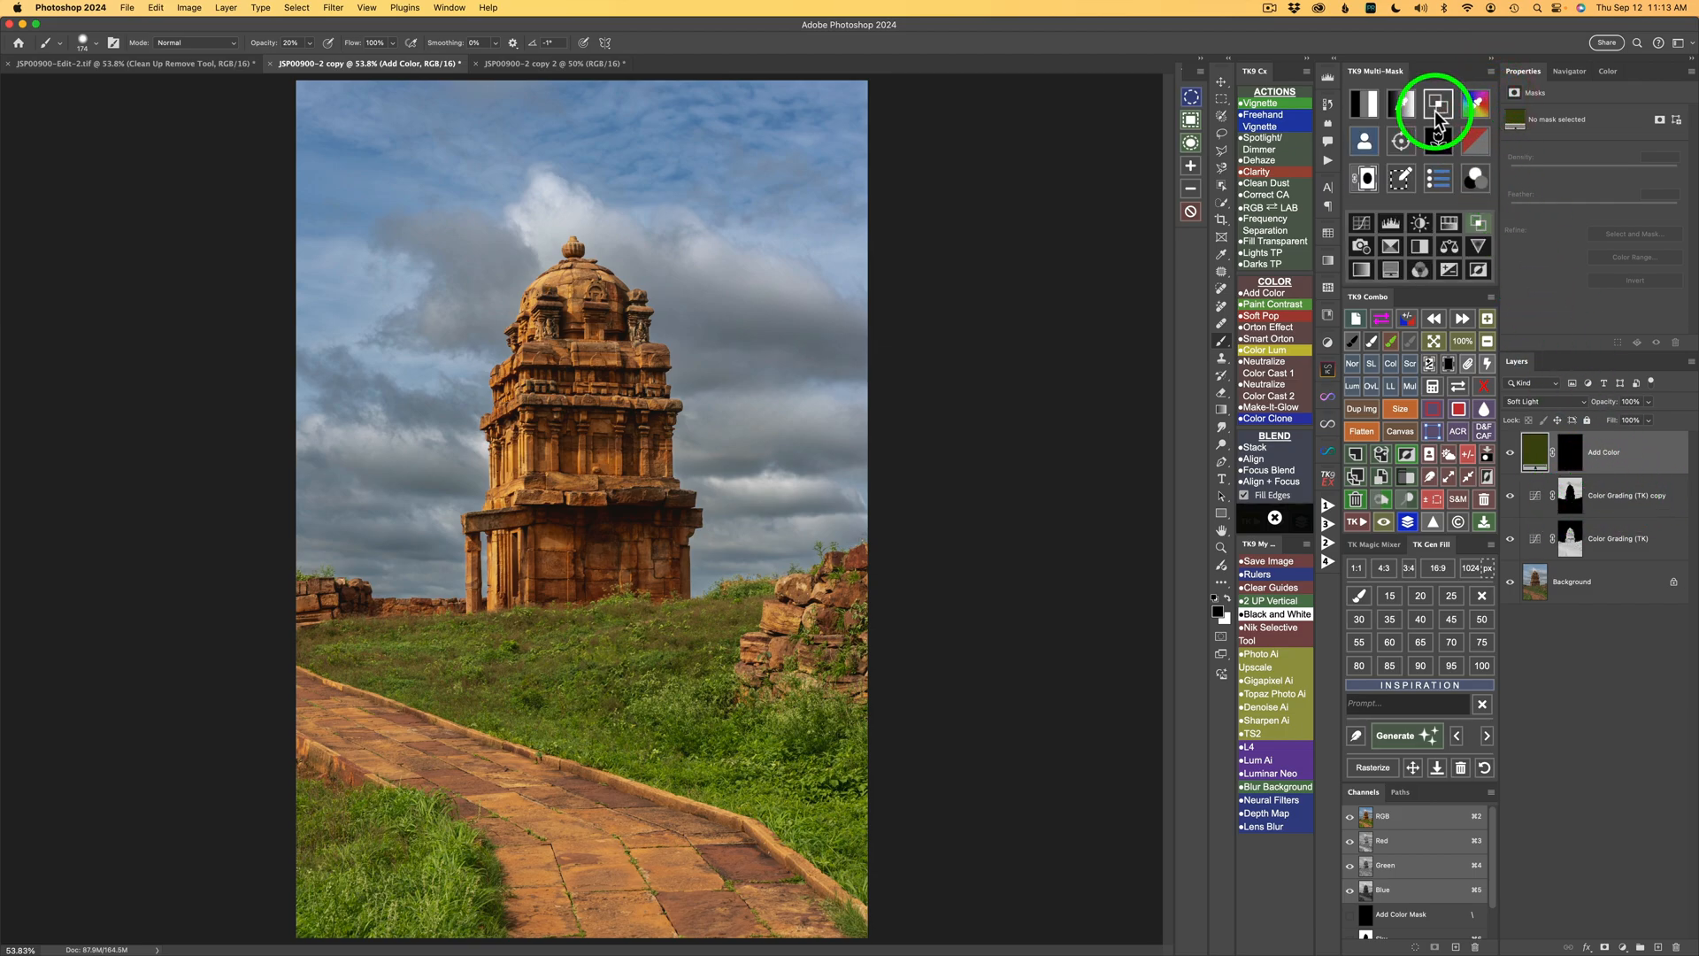
left_click(1473, 102)
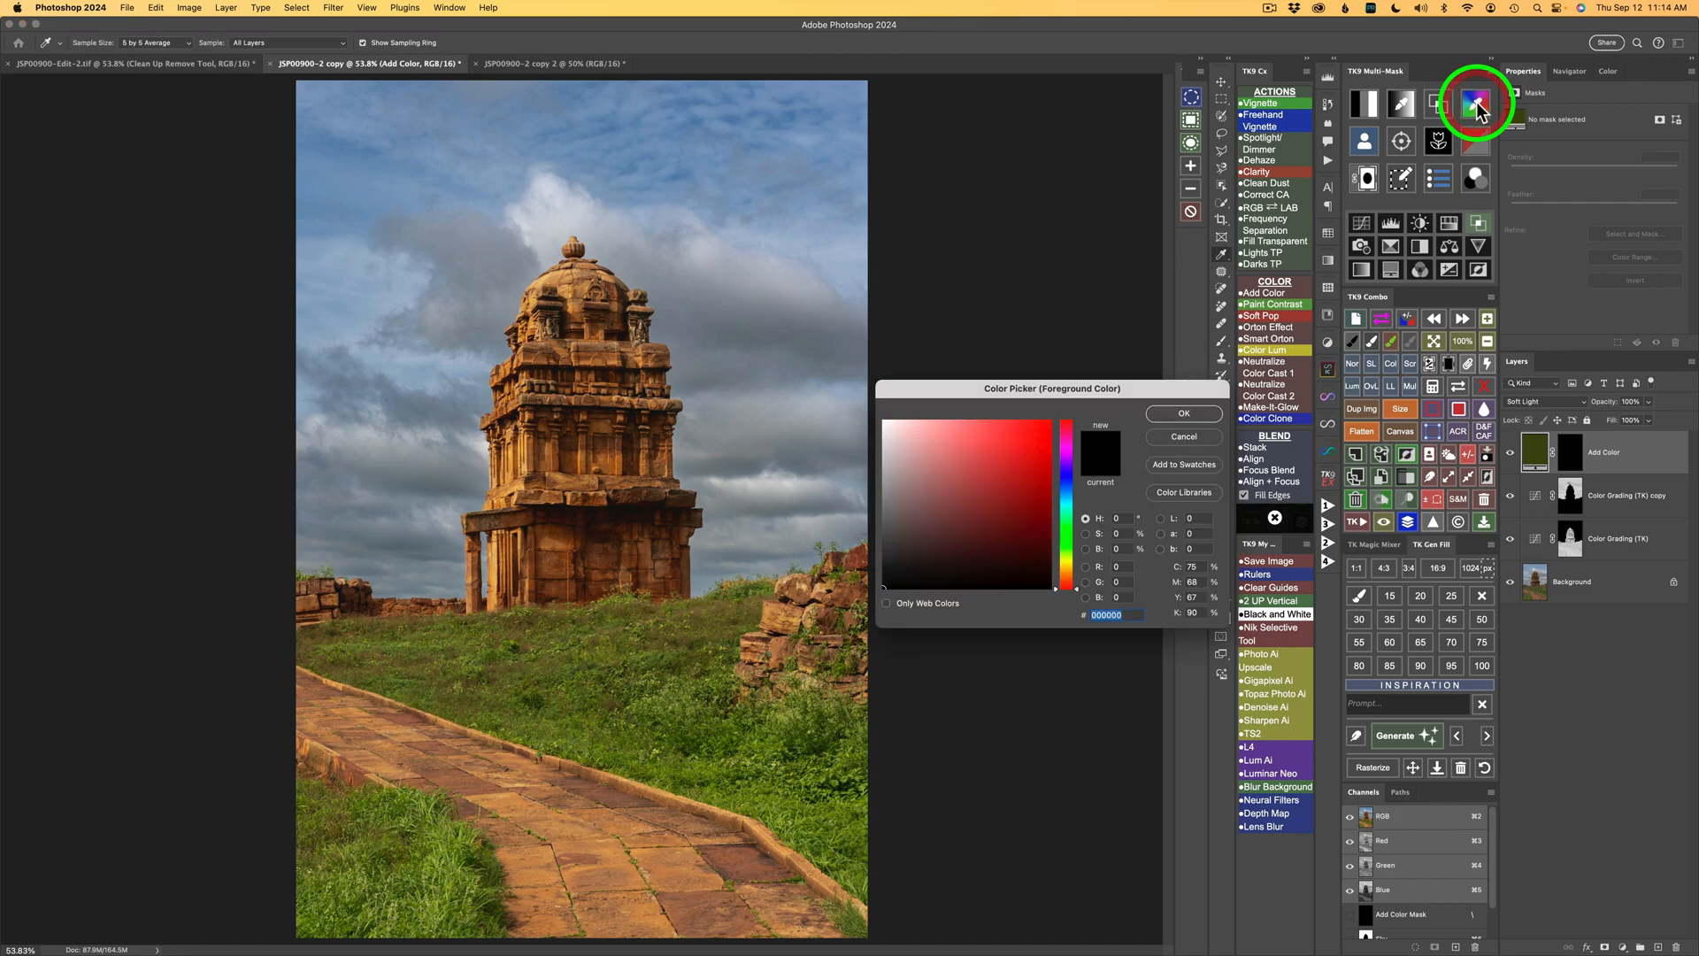
left_click(764, 726)
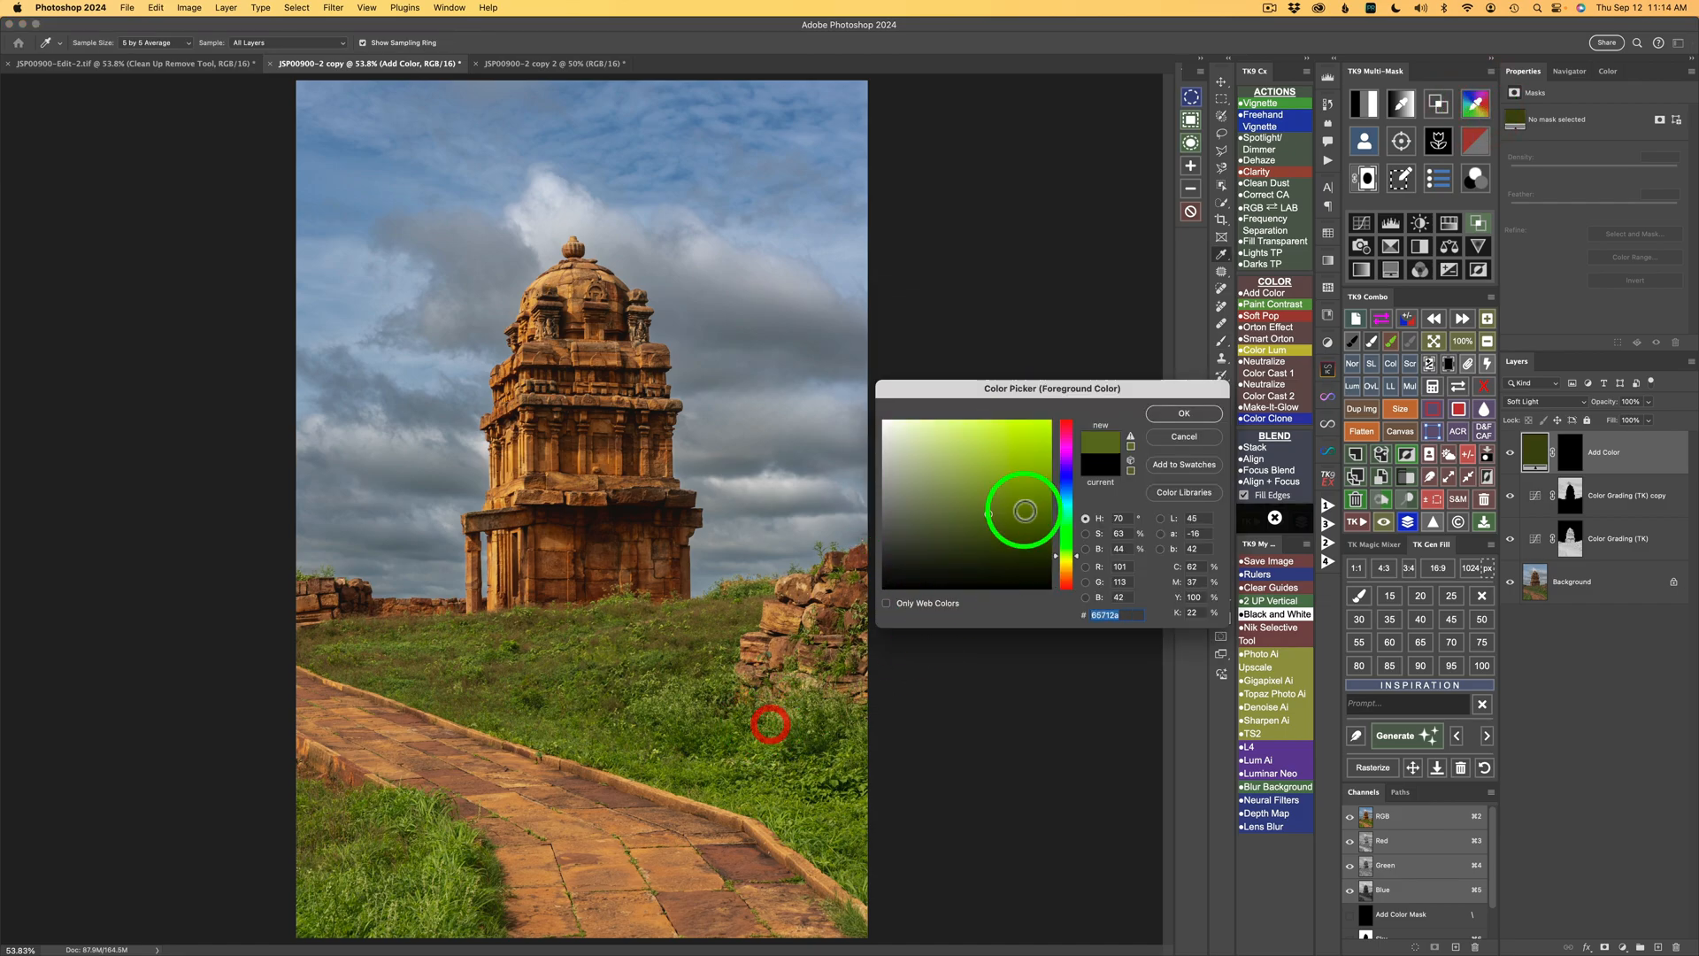
left_click(1184, 414)
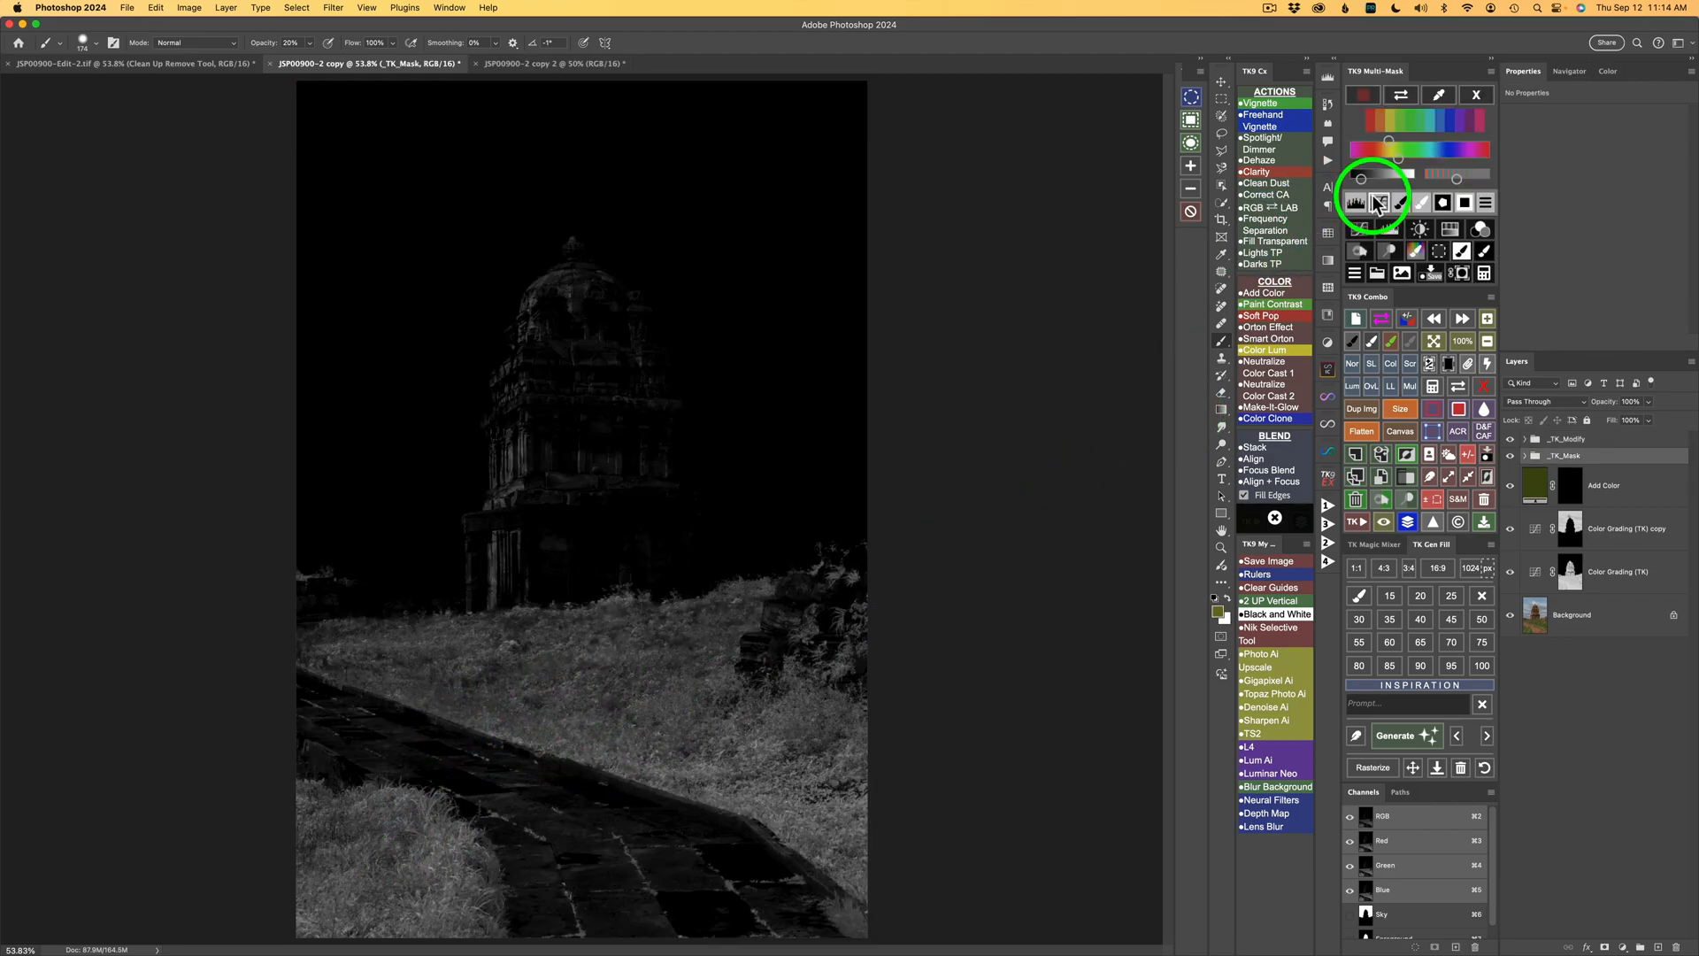
Step: Shift the color mask's hue slightly toward green to isolate the grass, and brighten the mask
left_click(1392, 142)
left_click(1395, 140)
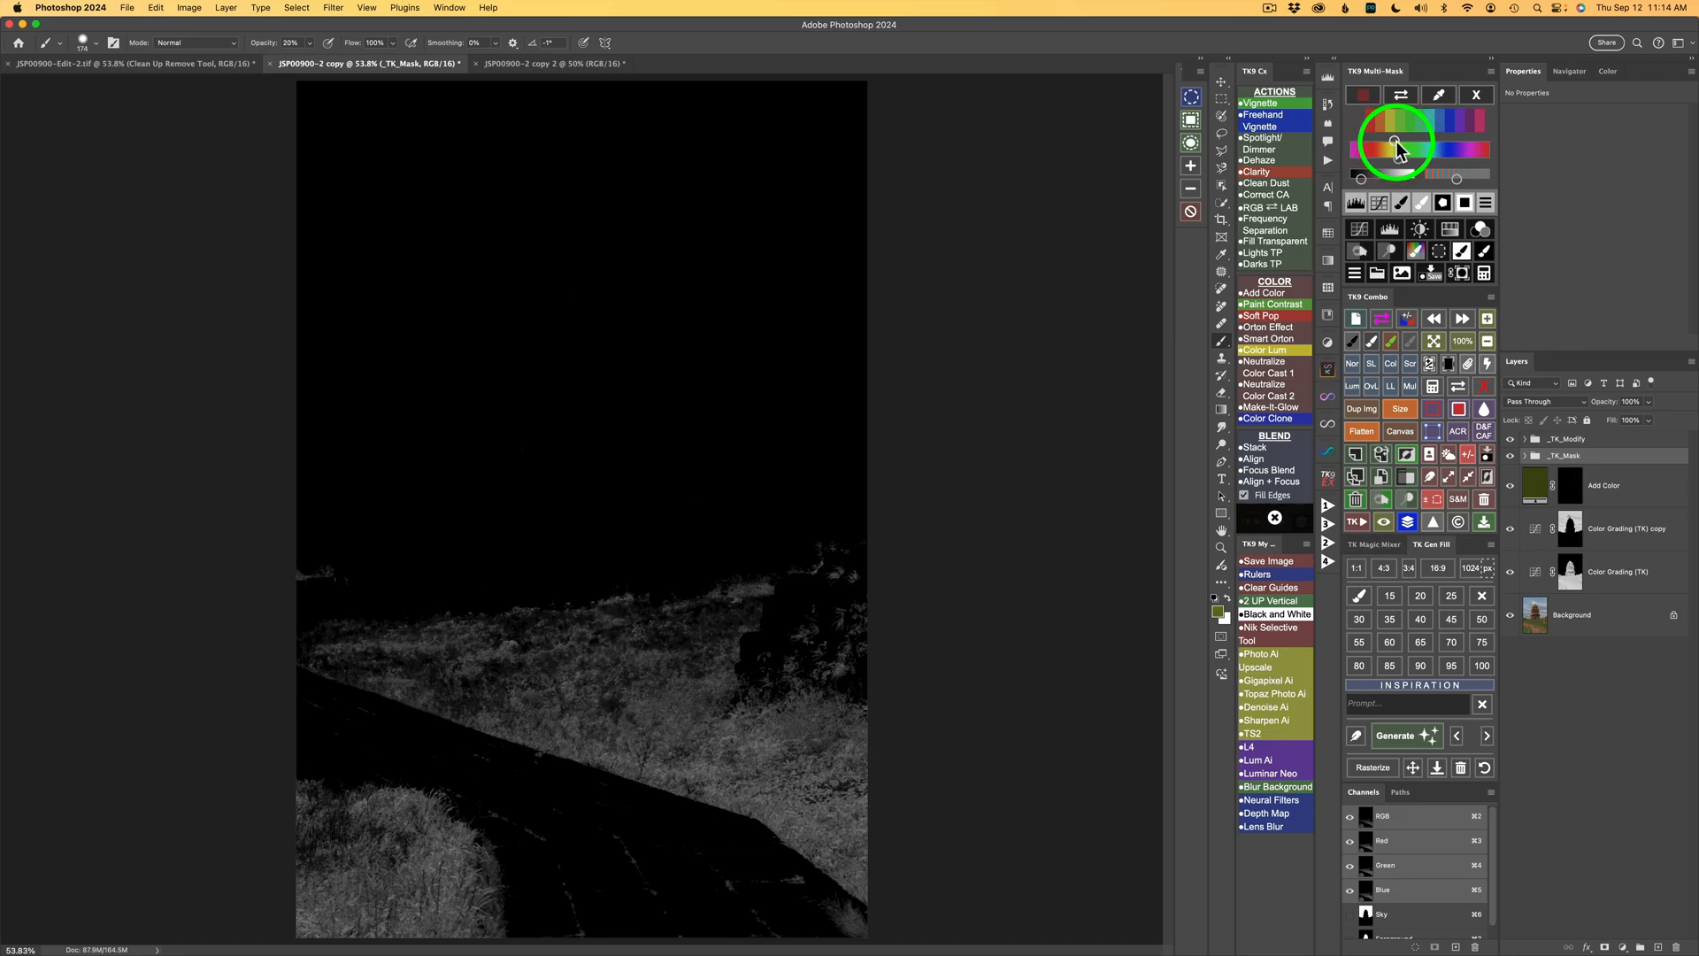
left_click(1377, 184)
left_click(1415, 178)
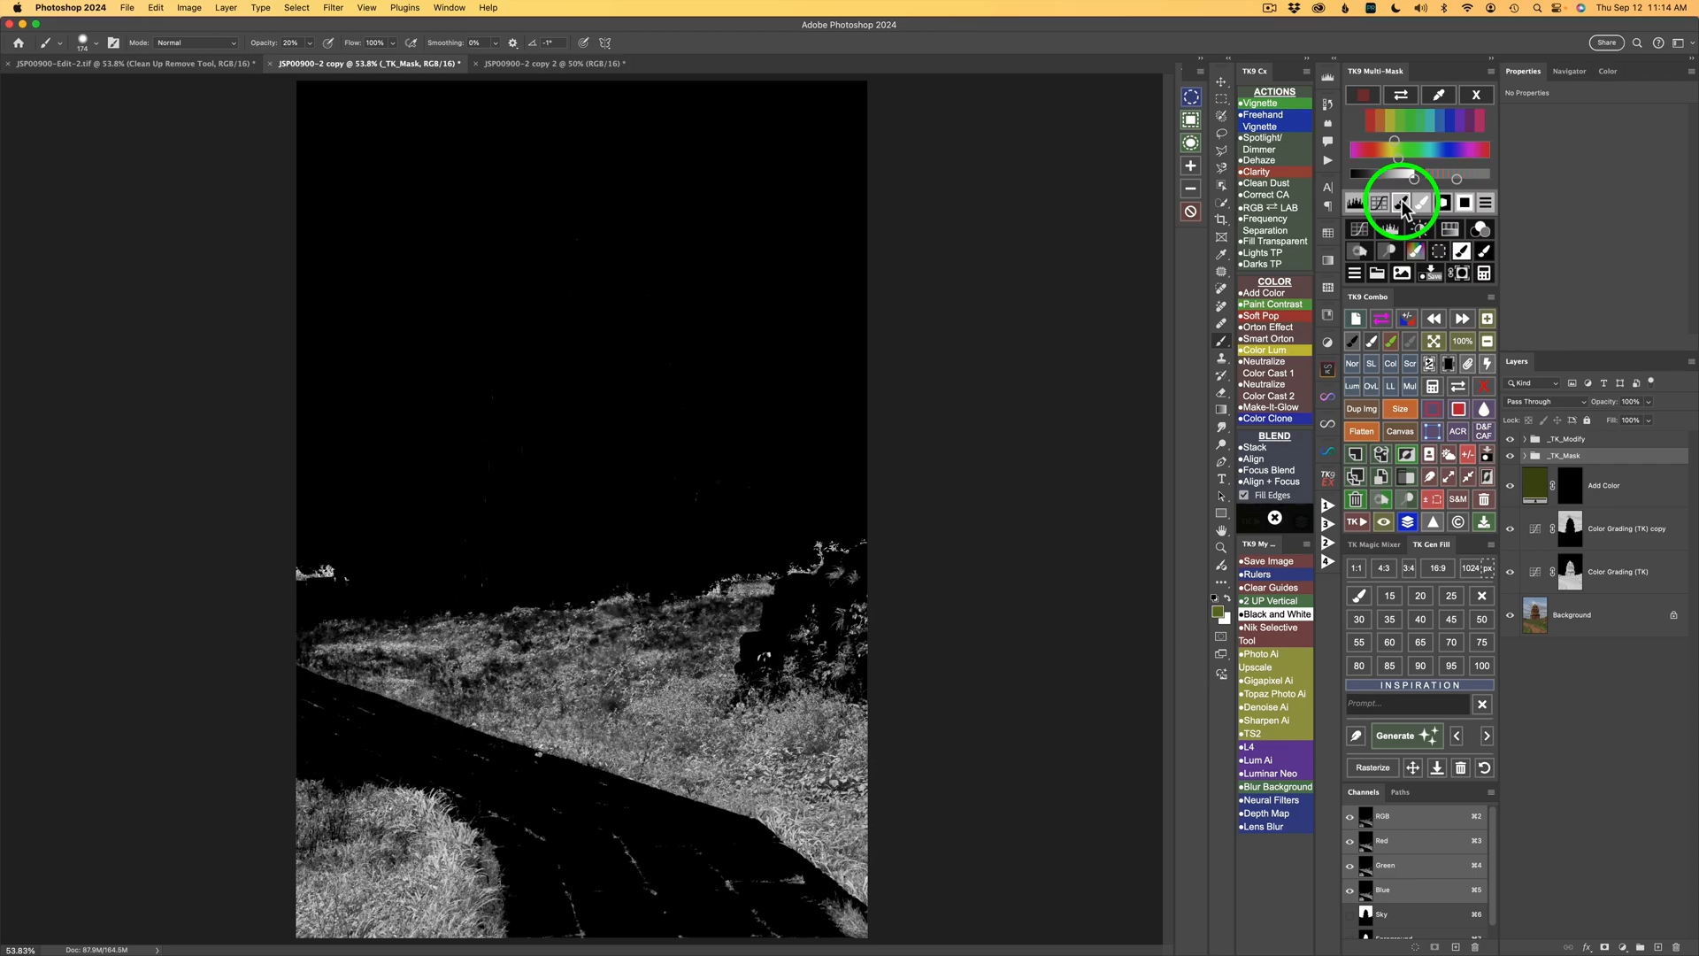
Step: Paint black at 100% opacity on the color mask over stray spots in the sky and temple area
left_click(1402, 205)
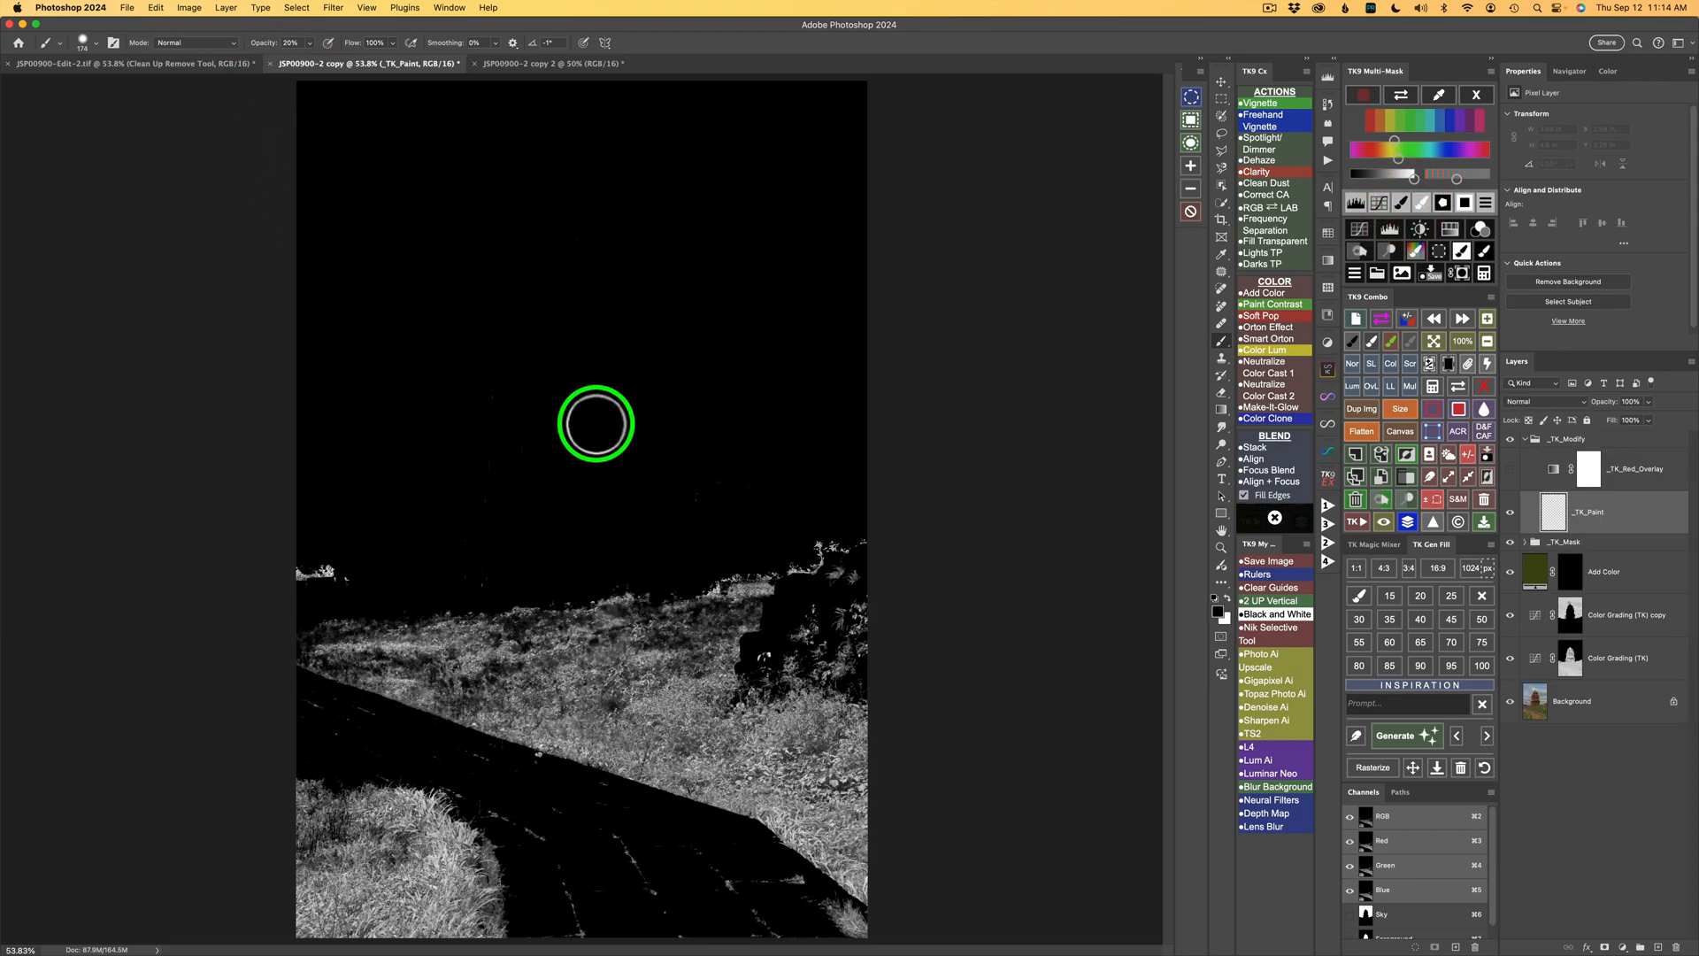
key("0")
left_click(665, 501)
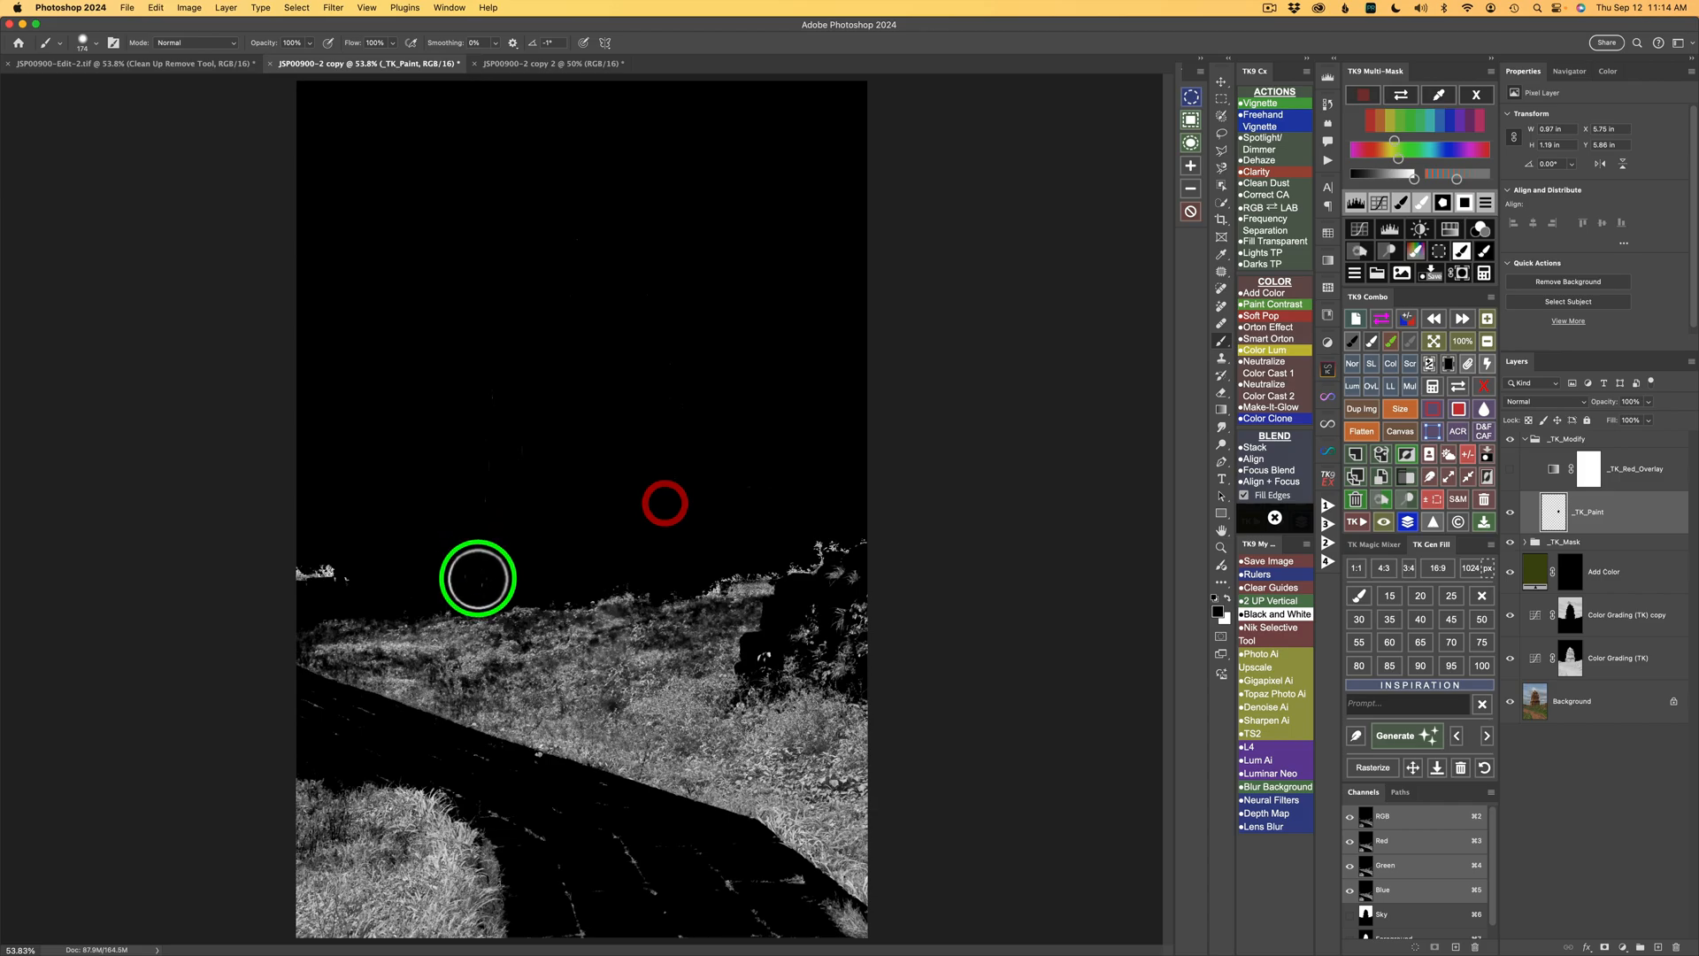
mouse_move(467, 565)
left_mouse_down()
mouse_move(479, 368)
mouse_move(470, 444)
mouse_move(501, 432)
left_mouse_up()
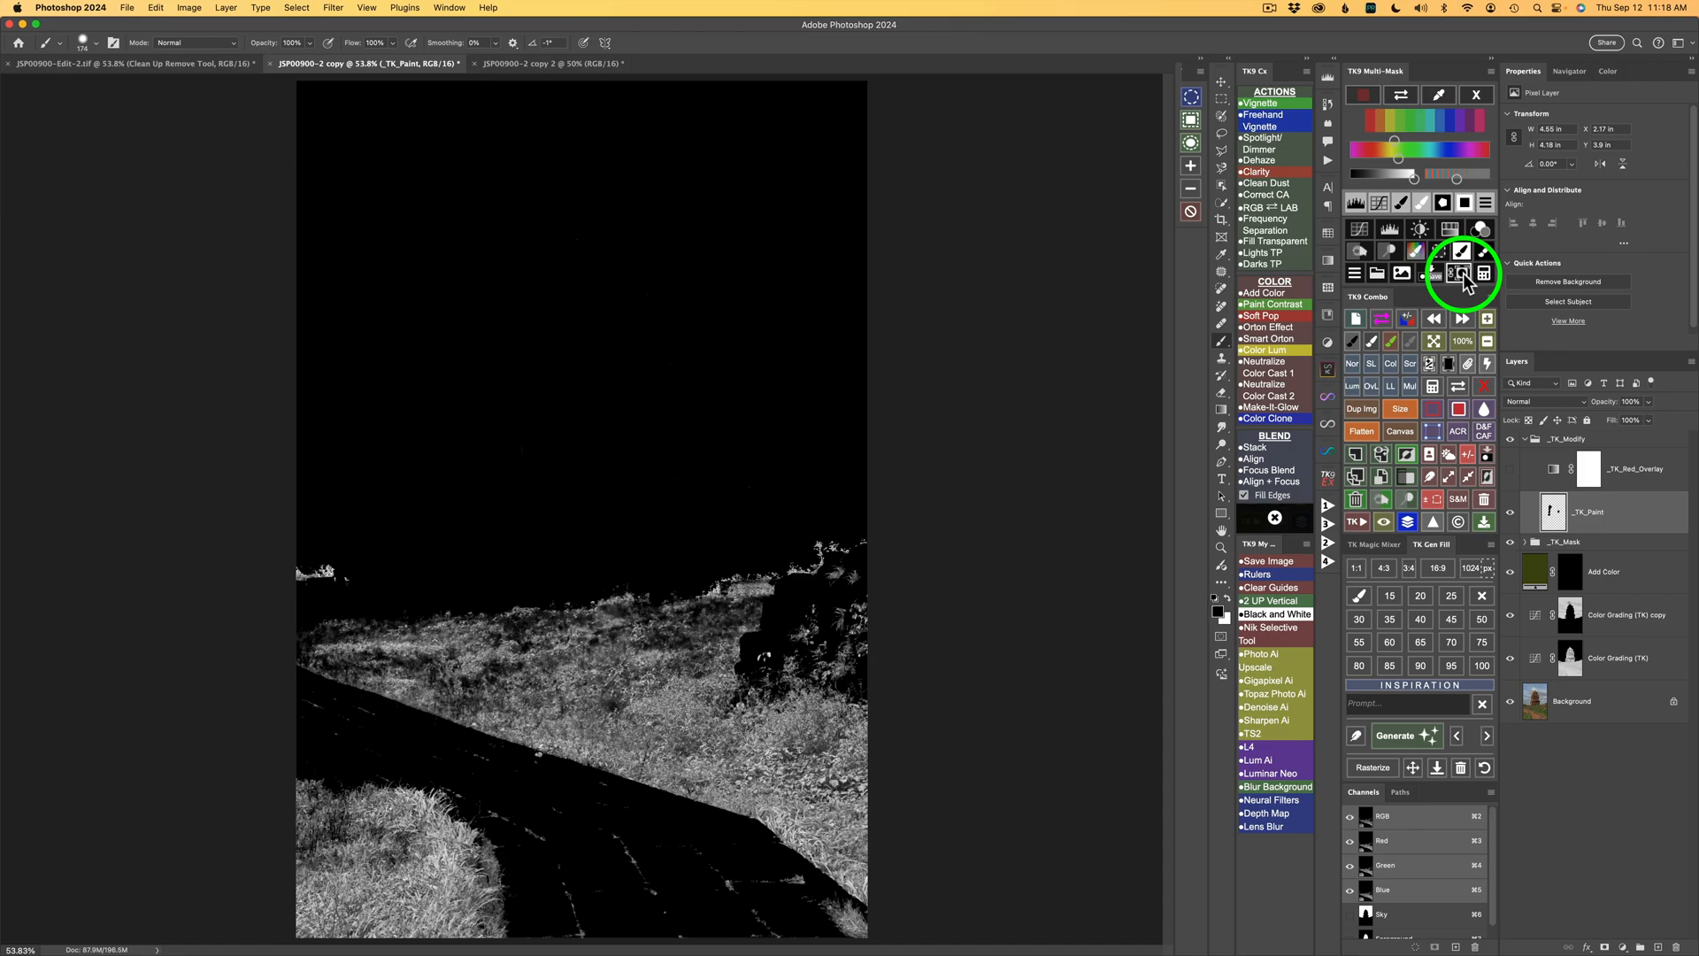
Step: Apply the grass color mask to the Add Color layer and compare the image with and without that layer
left_click(1464, 282)
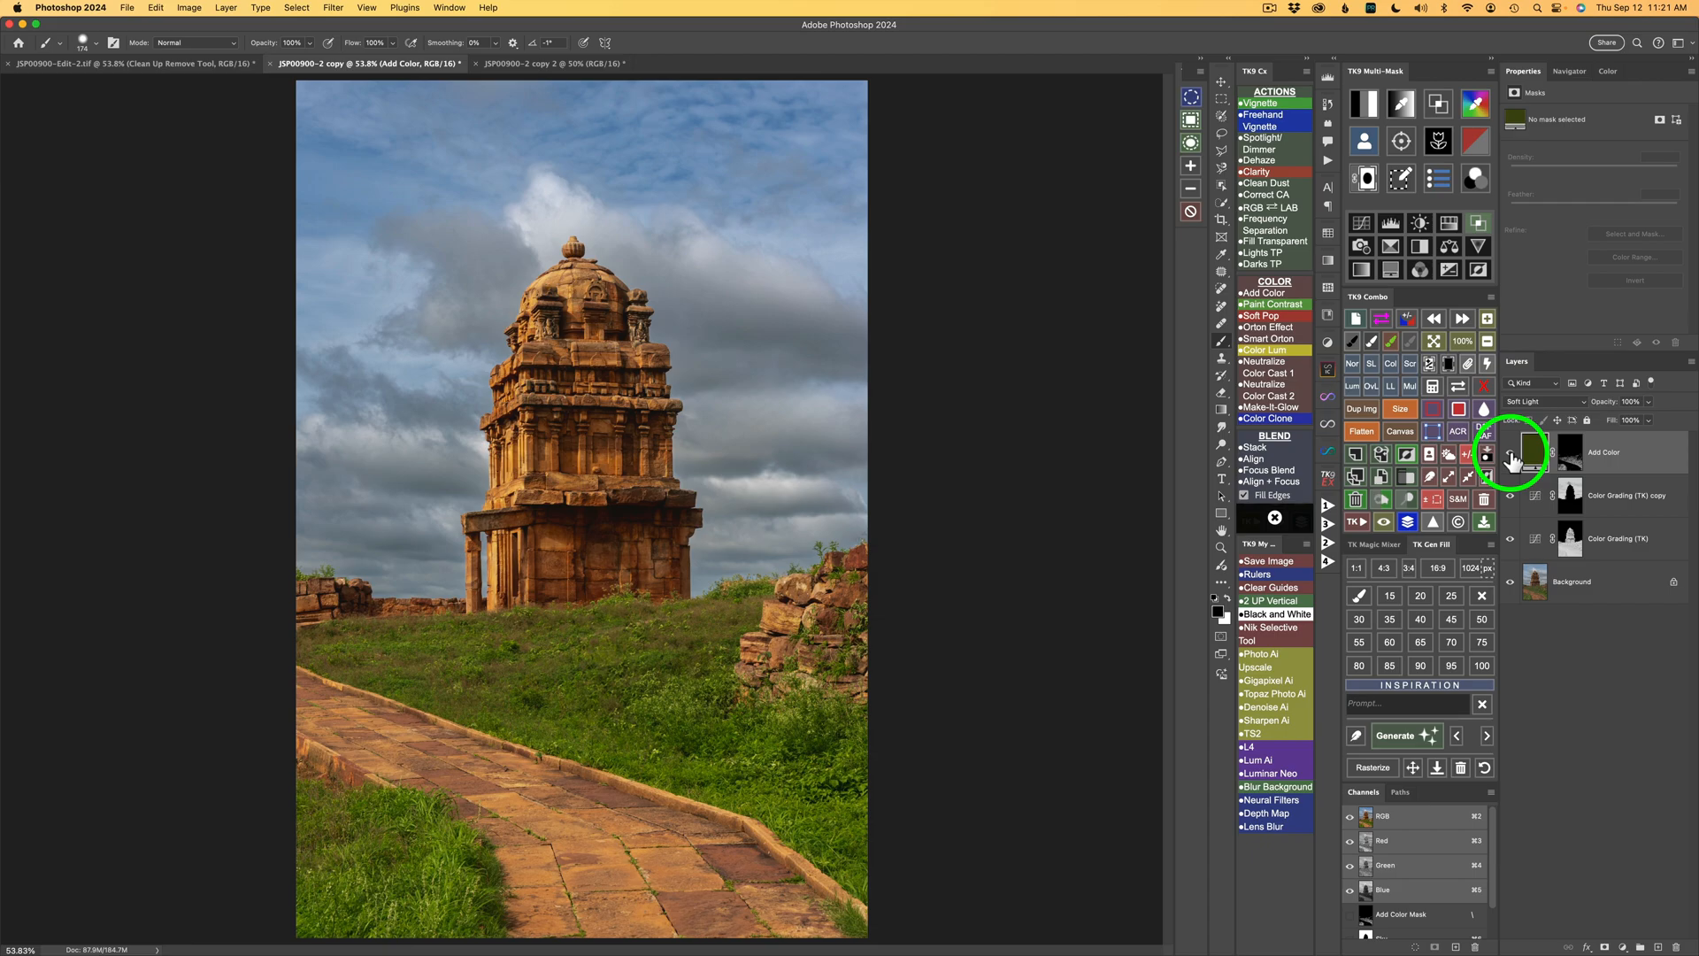
left_click(1511, 456)
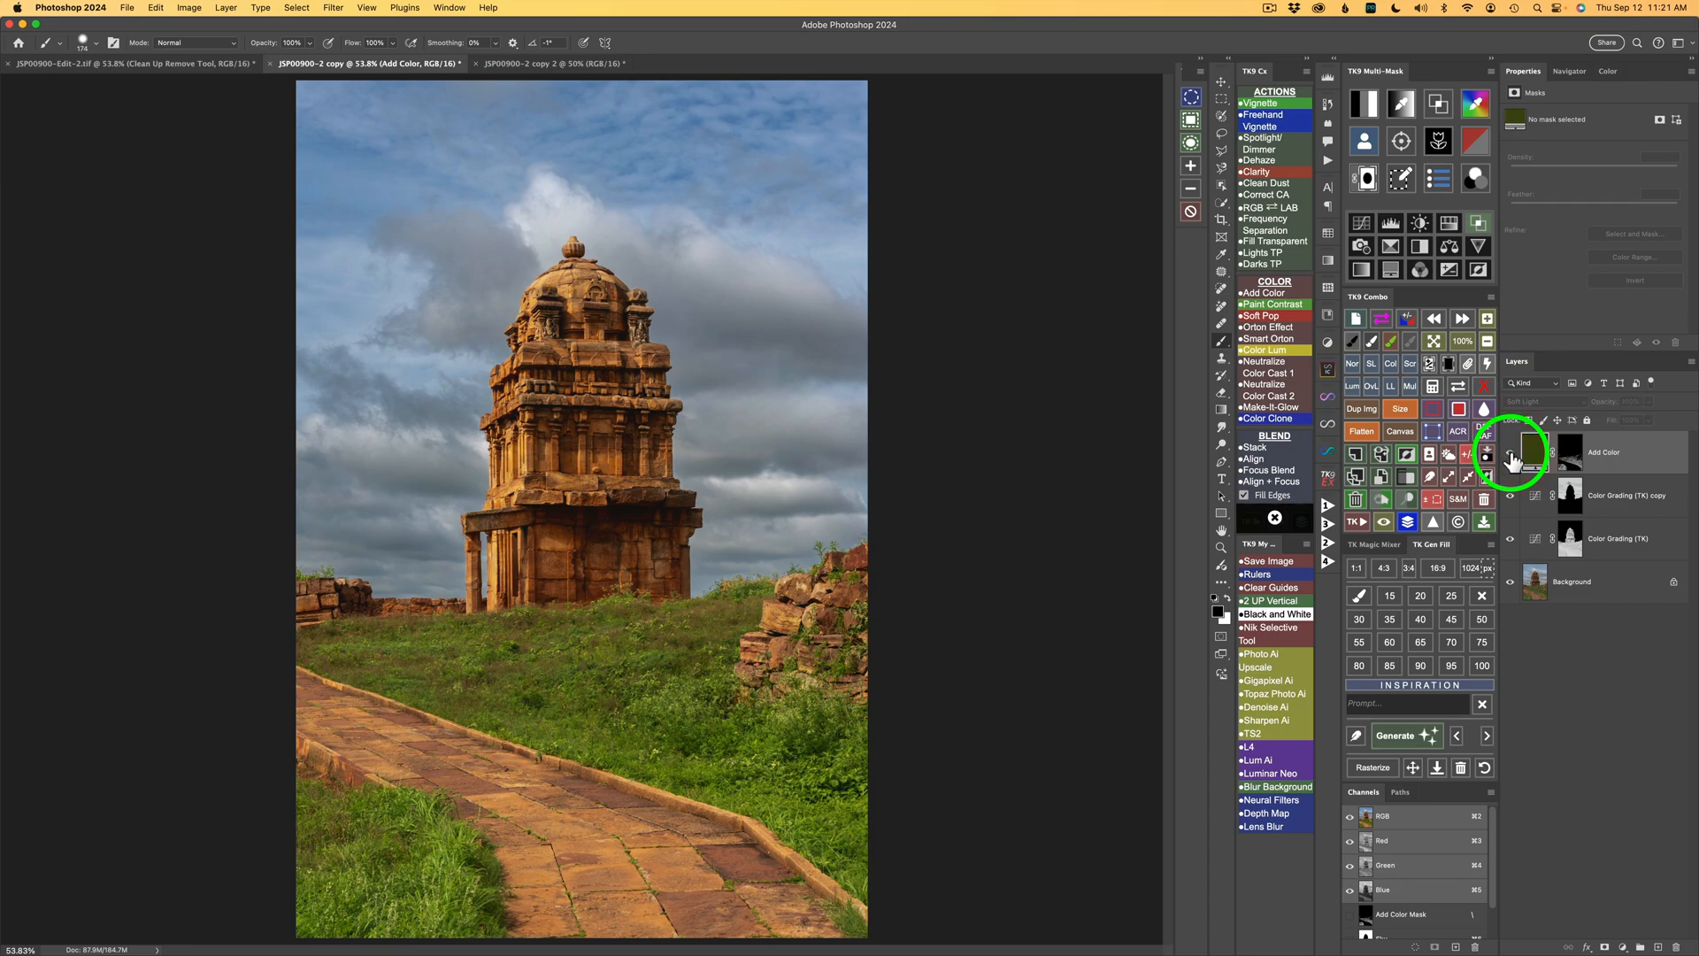
left_click(1510, 456)
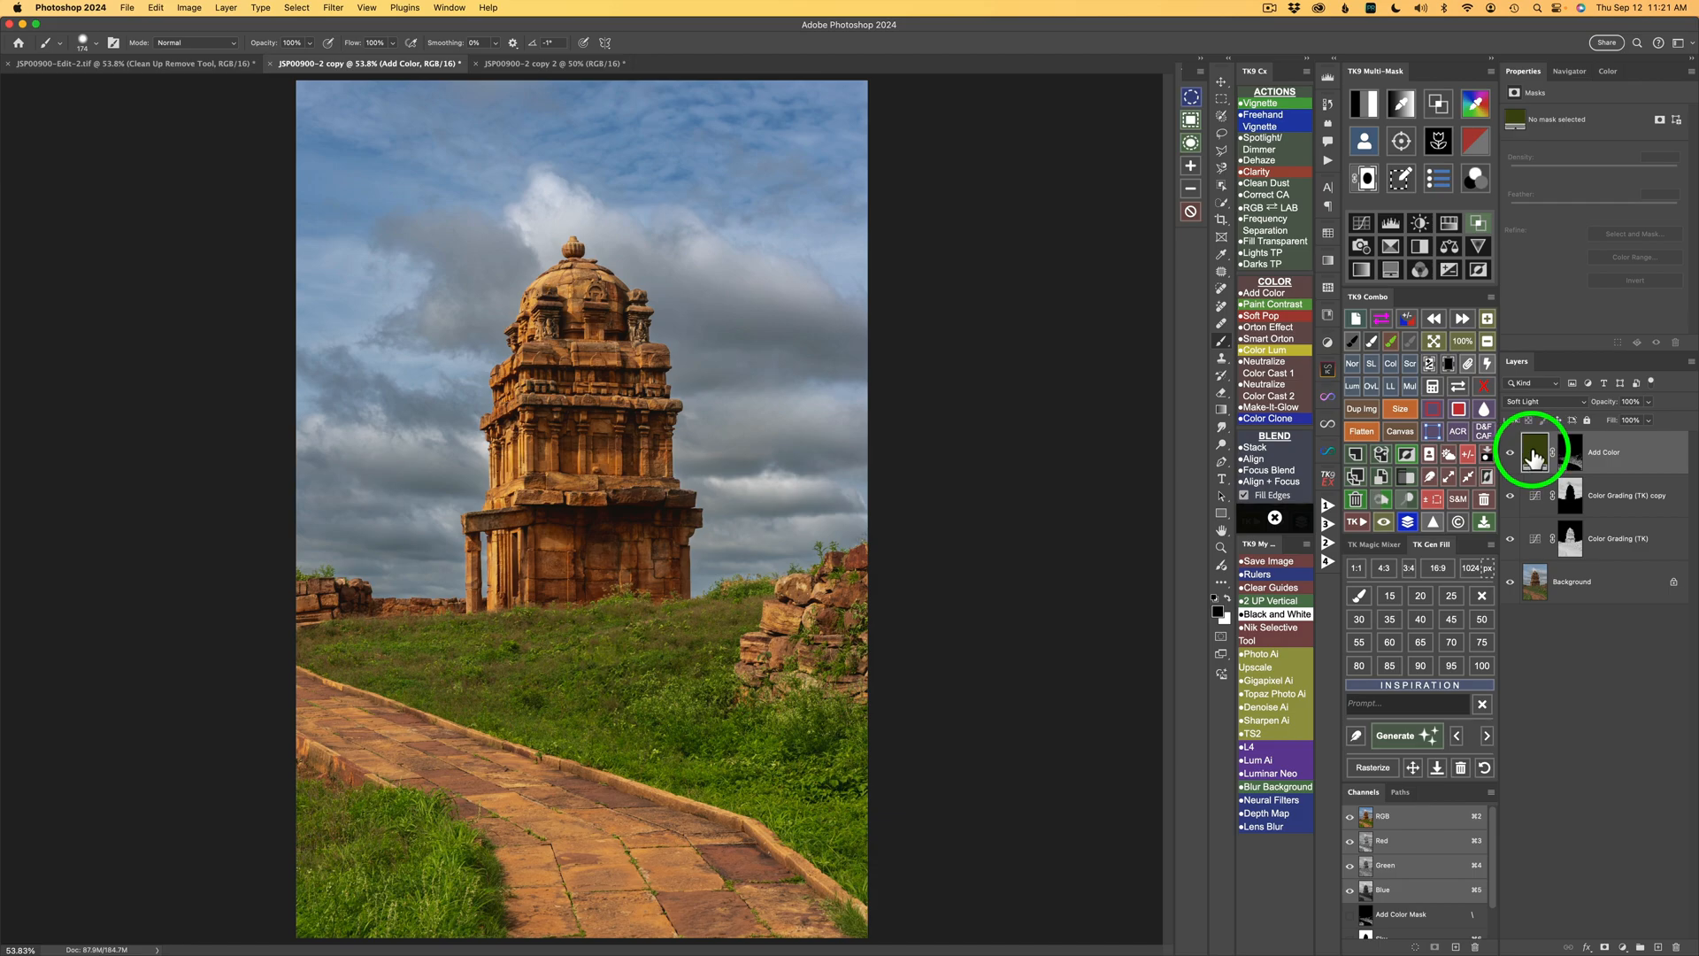
Step: Change the grass Add Color layer's fill to #3d4a2c and compare the image with and without it
double_click(1536, 455)
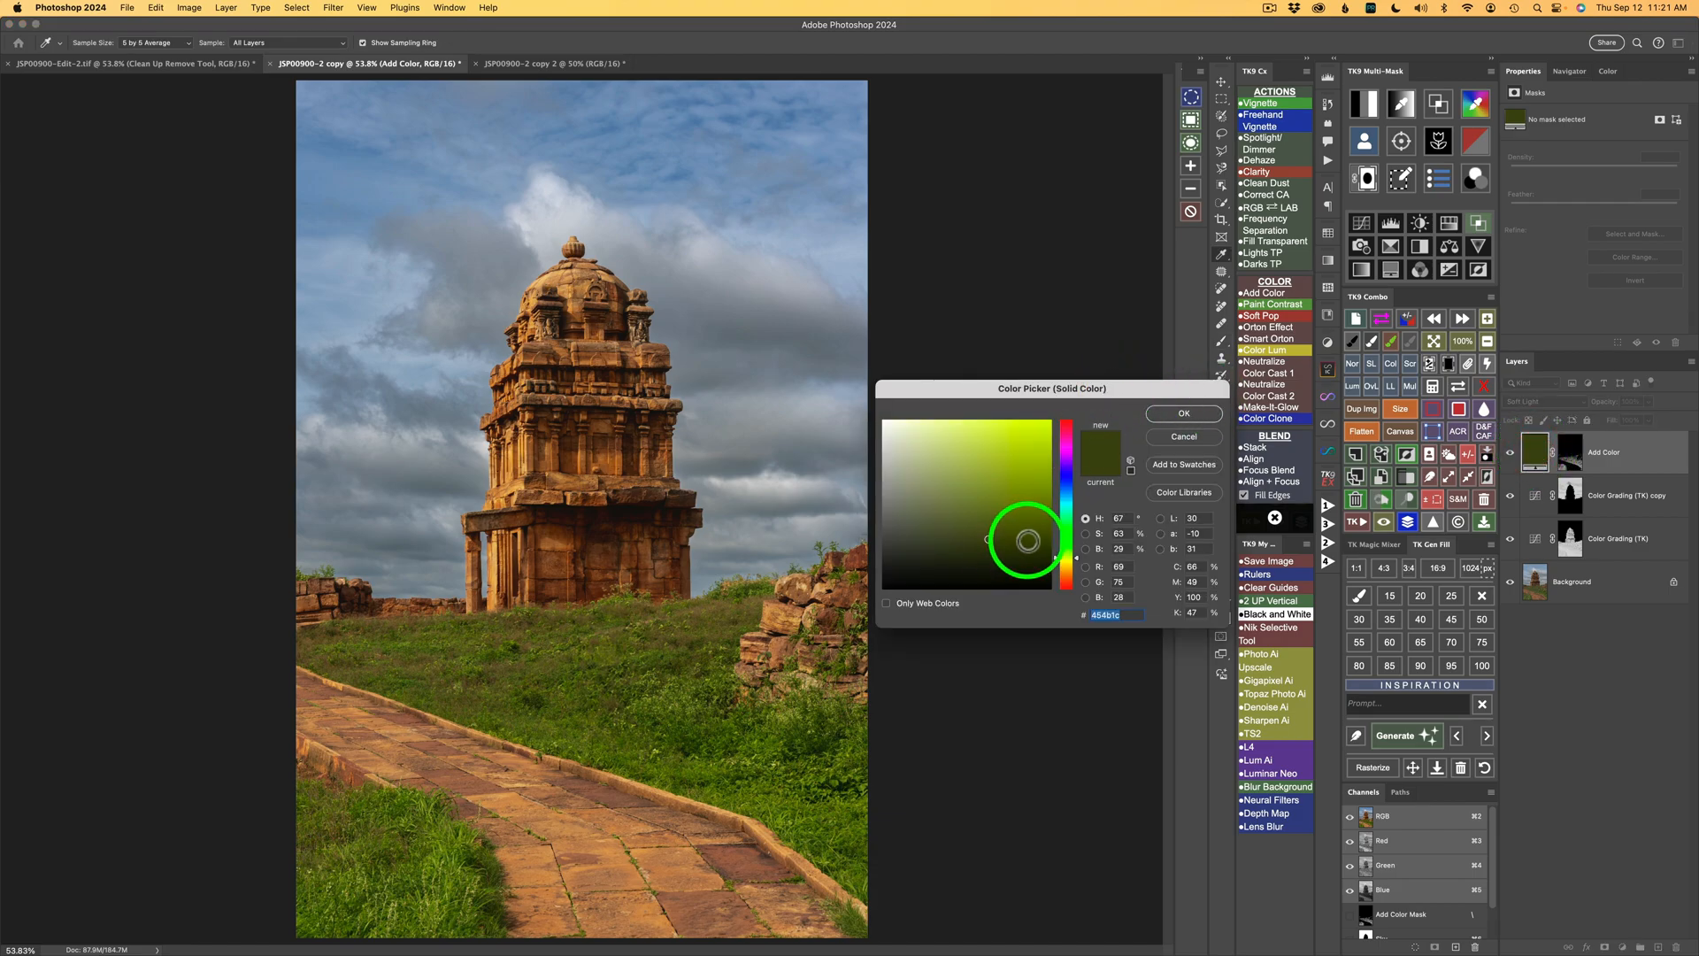
mouse_move(1009, 523)
left_mouse_down()
mouse_move(1009, 475)
mouse_move(998, 512)
mouse_move(953, 525)
mouse_move(964, 561)
mouse_move(982, 495)
mouse_move(953, 516)
mouse_move(988, 489)
mouse_move(952, 501)
mouse_move(1005, 519)
mouse_move(991, 548)
mouse_move(1075, 573)
mouse_move(1075, 547)
mouse_move(1075, 571)
mouse_move(914, 523)
mouse_move(964, 539)
mouse_move(1051, 436)
mouse_move(1004, 543)
left_mouse_up()
left_click(1071, 563)
left_click(1126, 618)
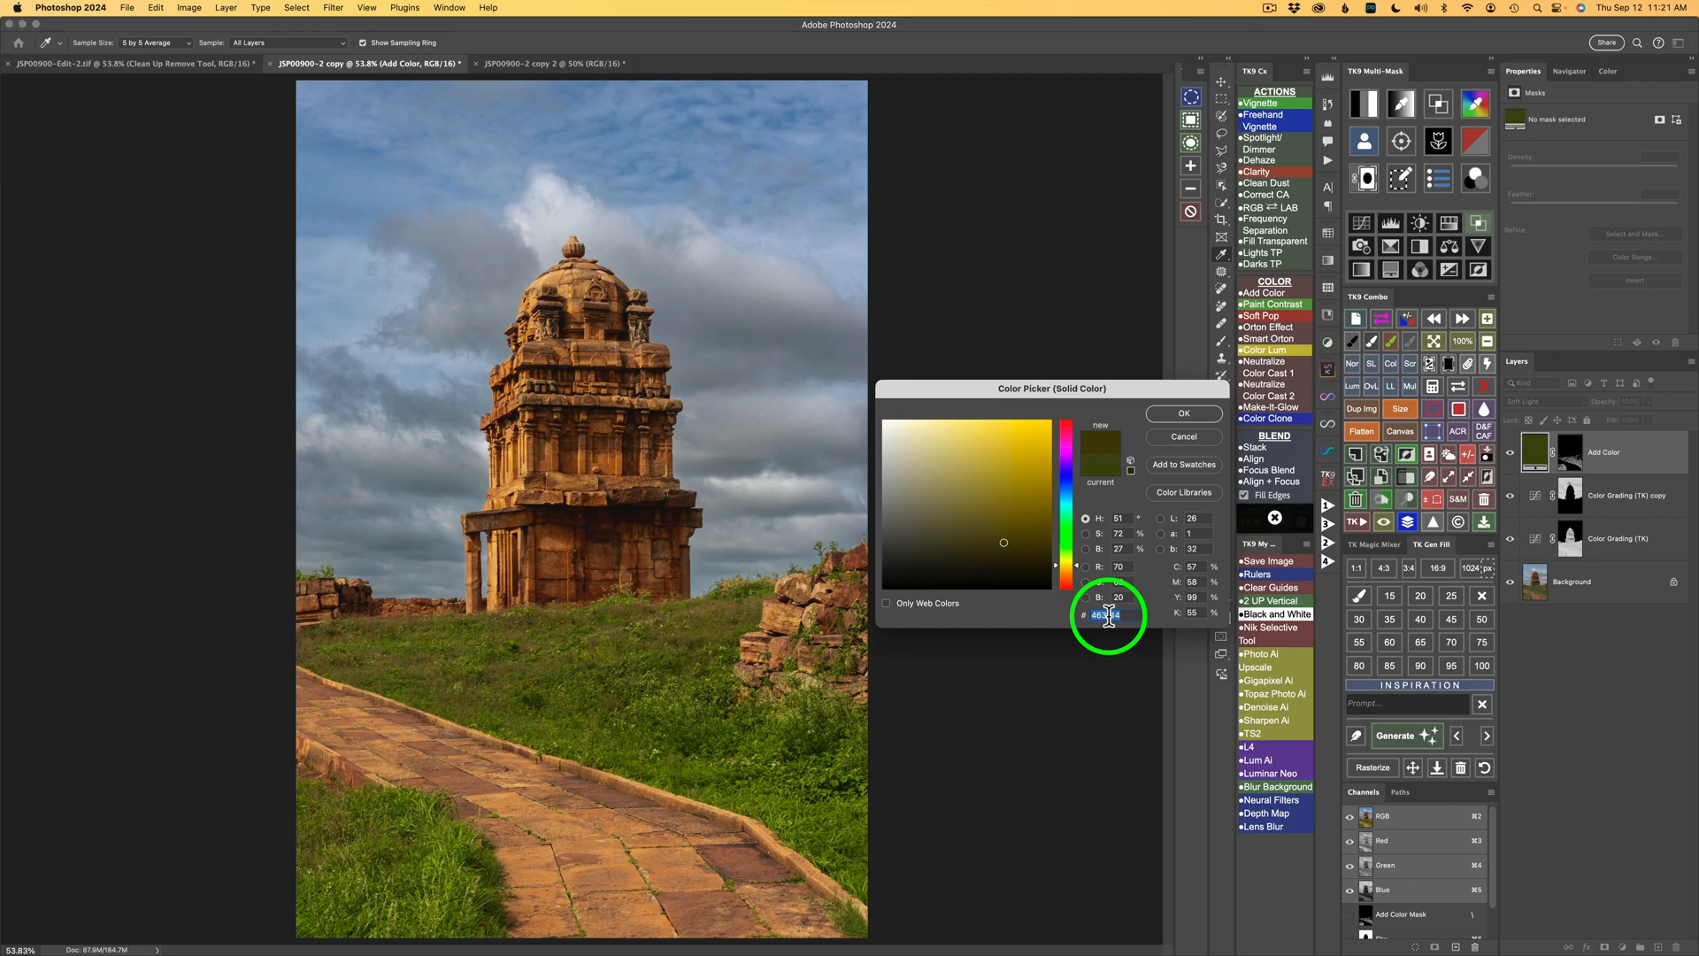
type("3")
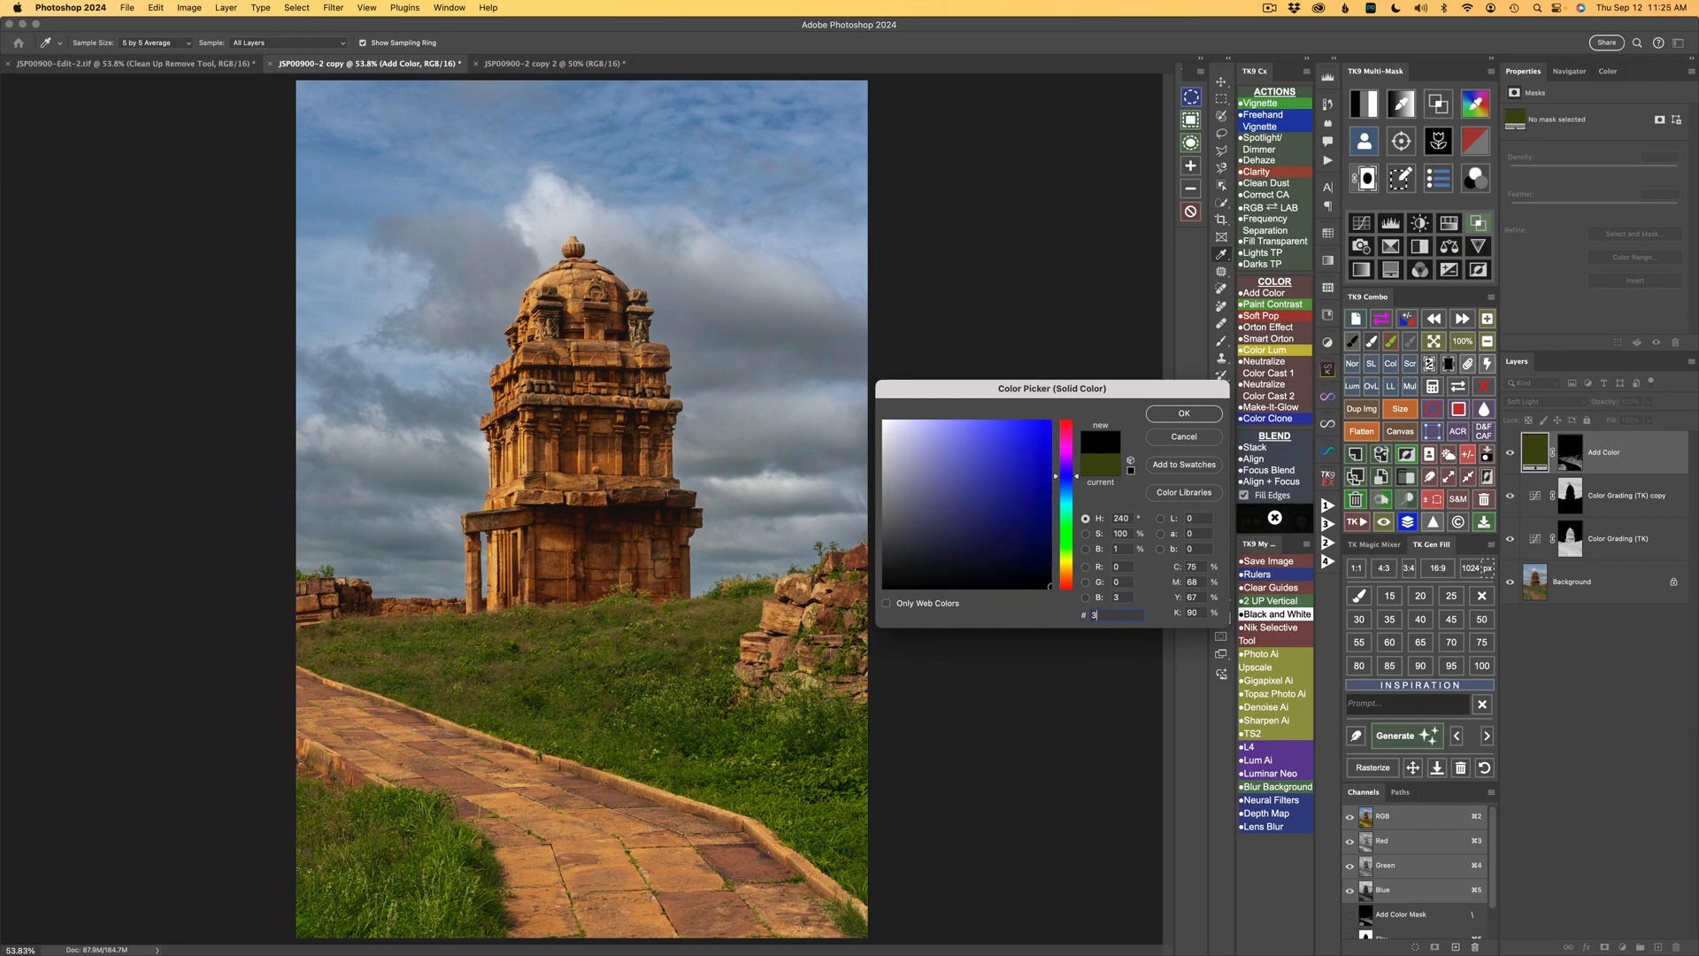
type("d4a")
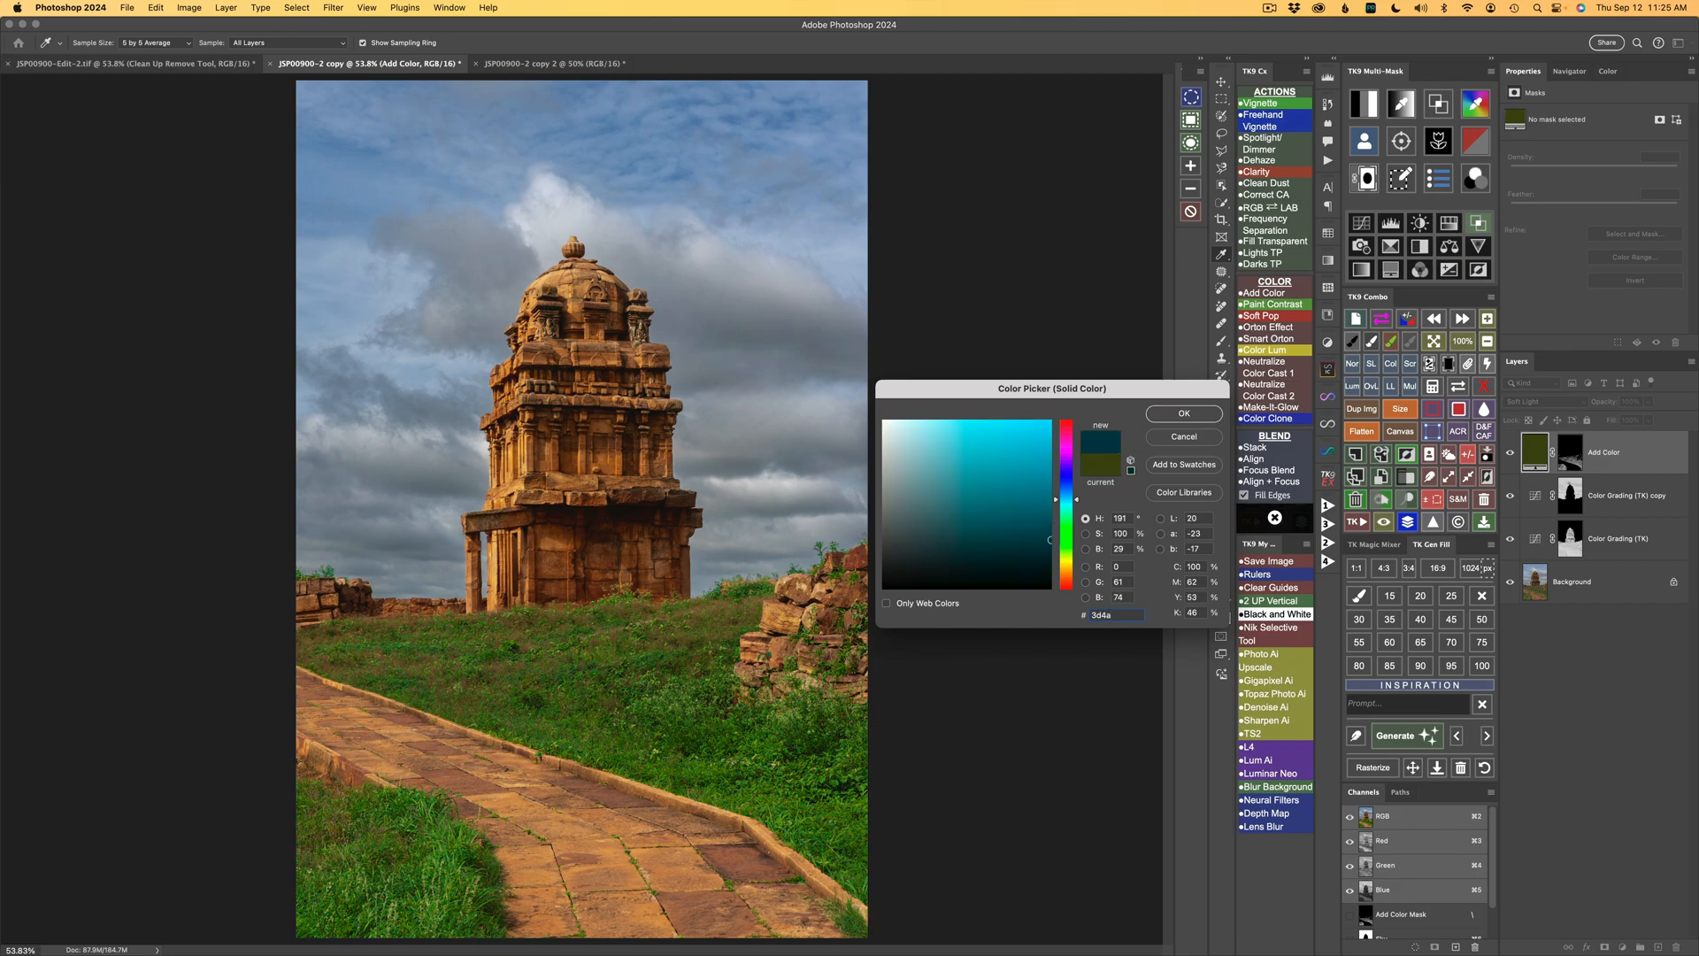
type("2c")
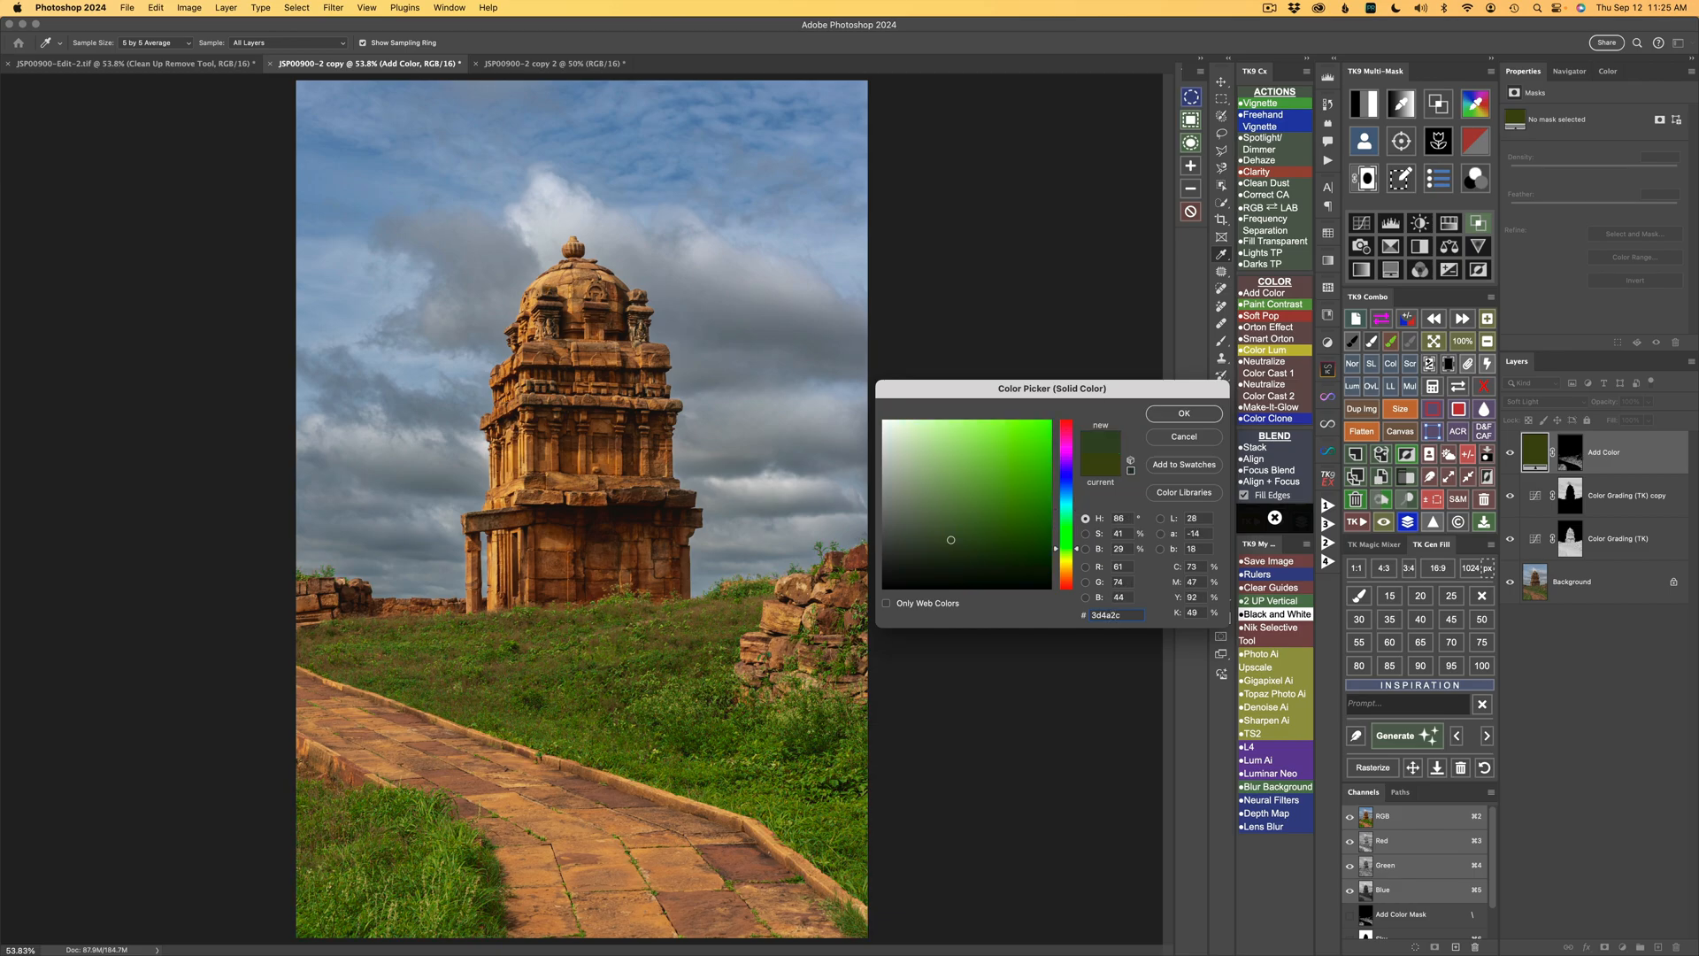
left_click(1209, 418)
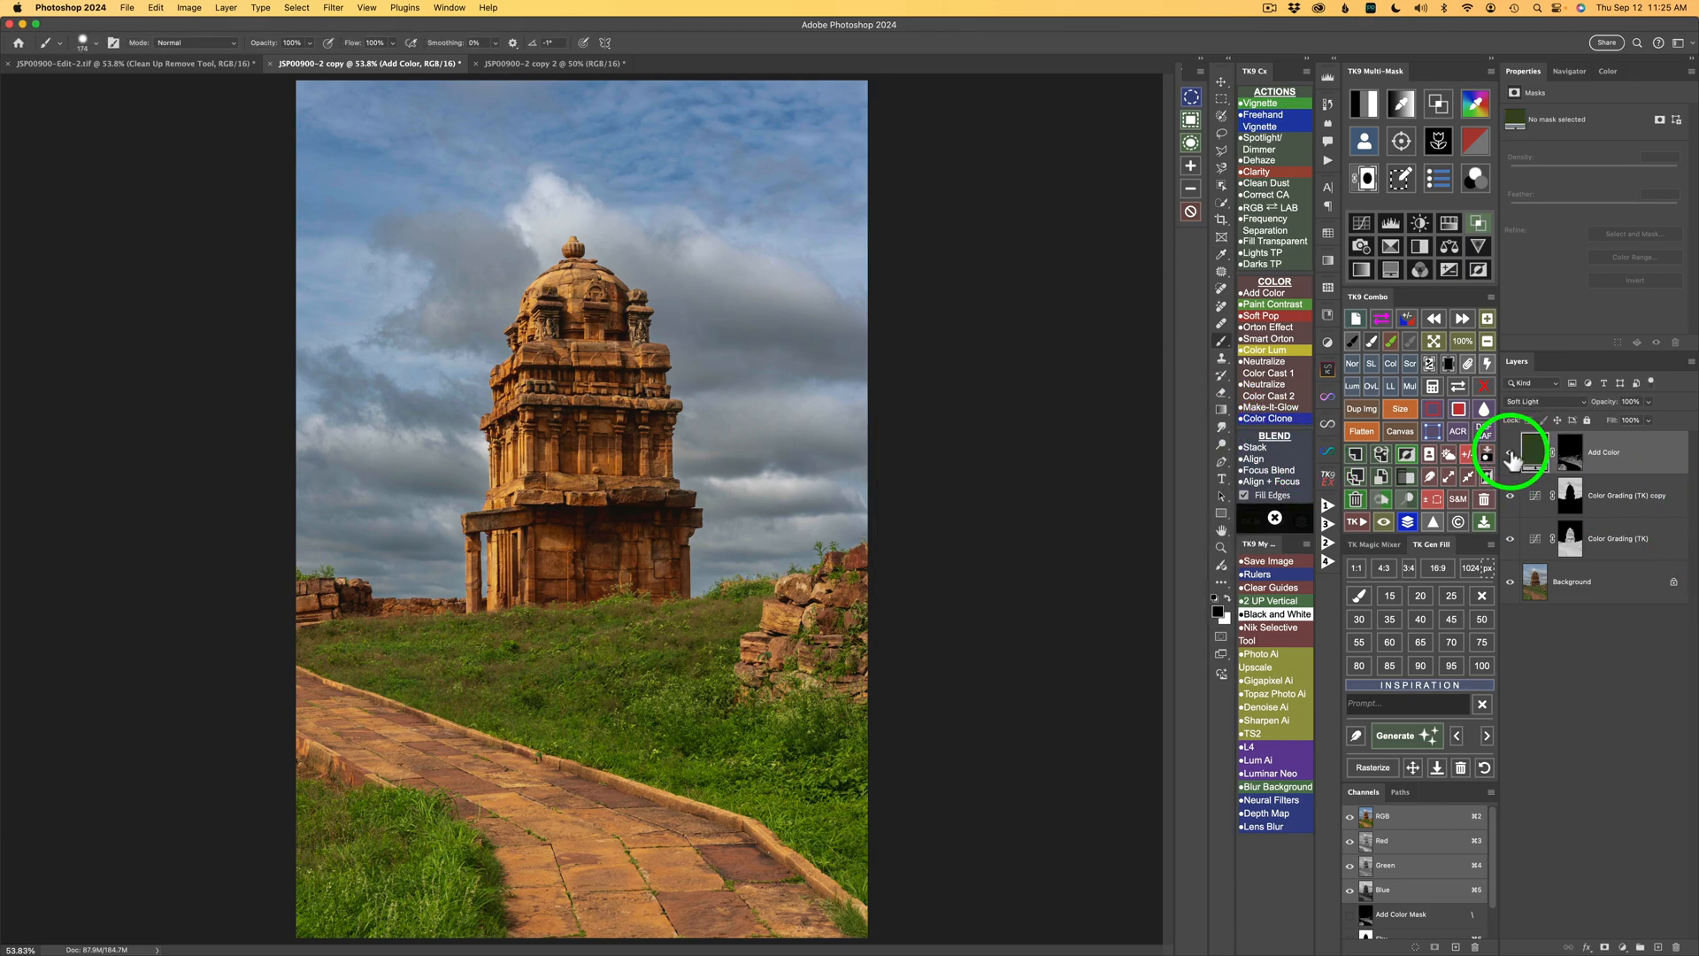
left_click(1510, 453)
left_click(1511, 453)
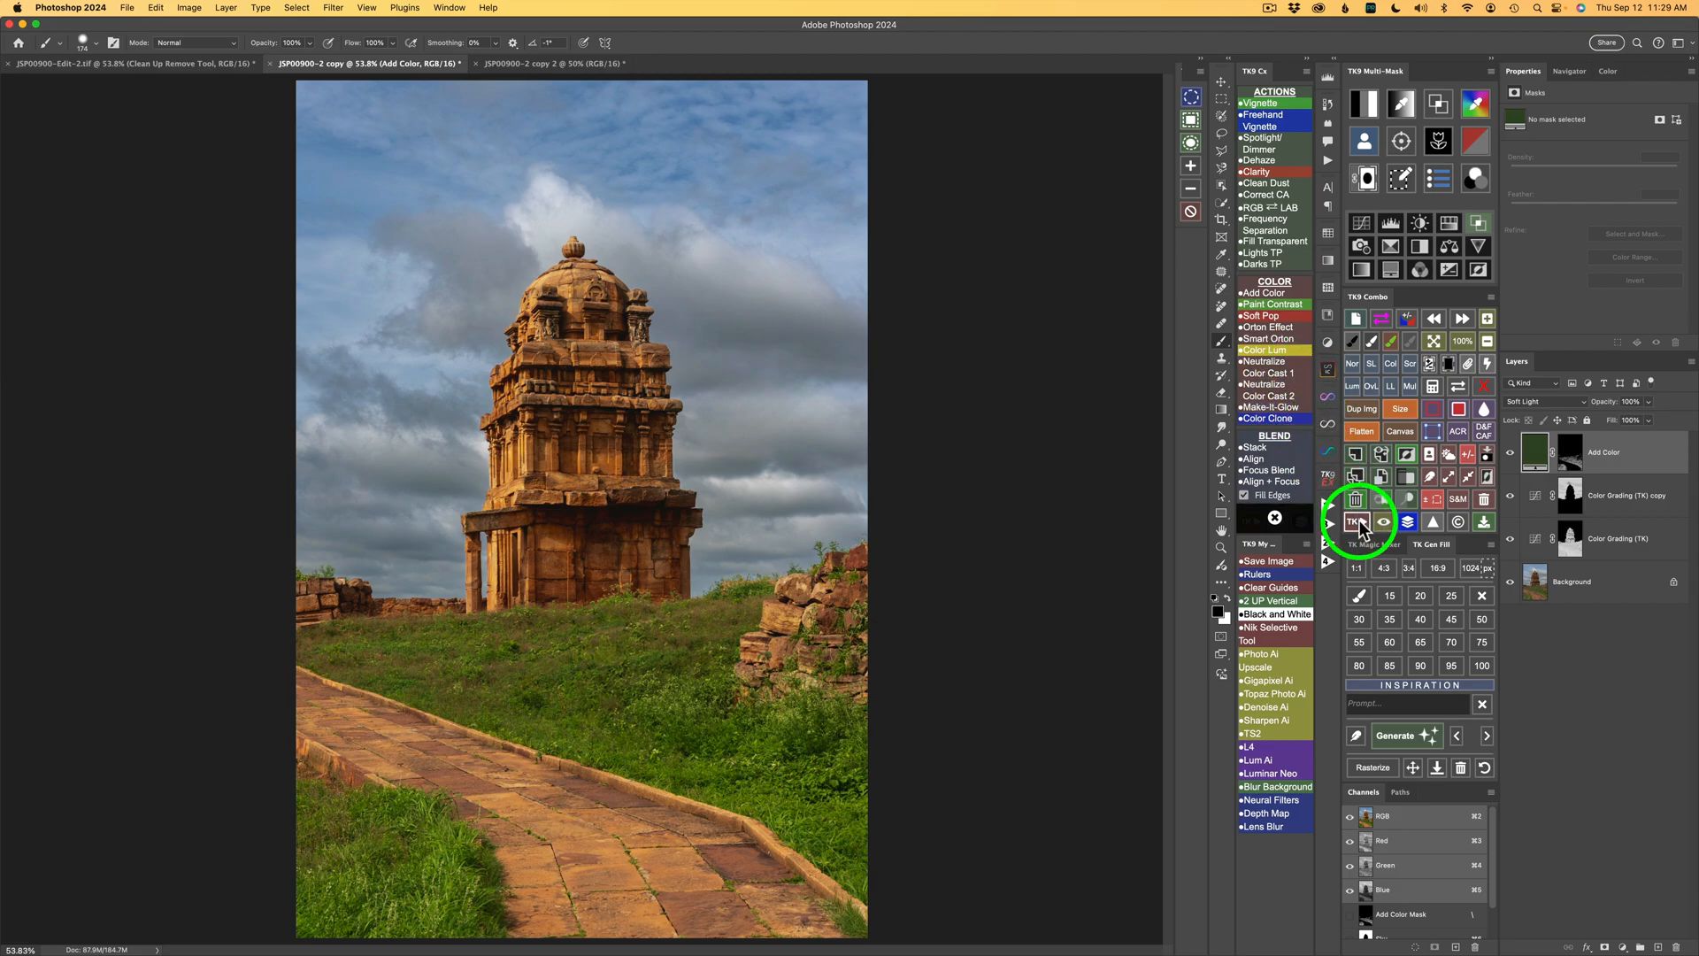
Step: Create a second black-masked Add Color layer and fill it with a brown sampled from the stone path, #594434
left_click(1269, 292)
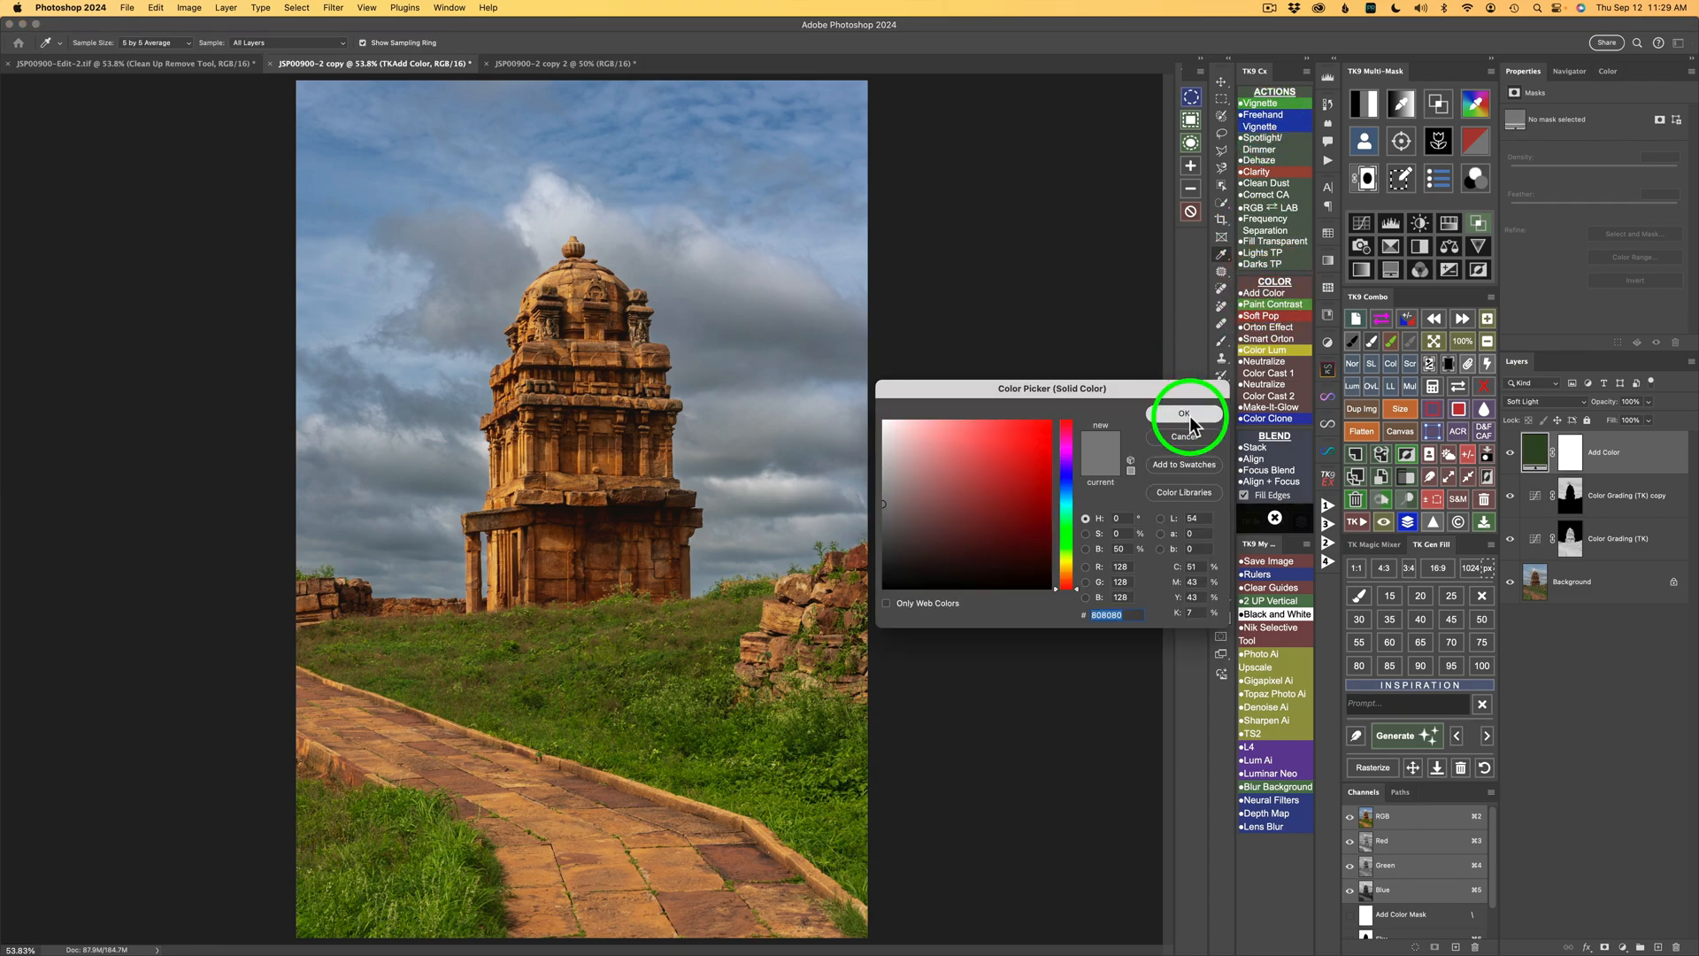
left_click(1184, 414)
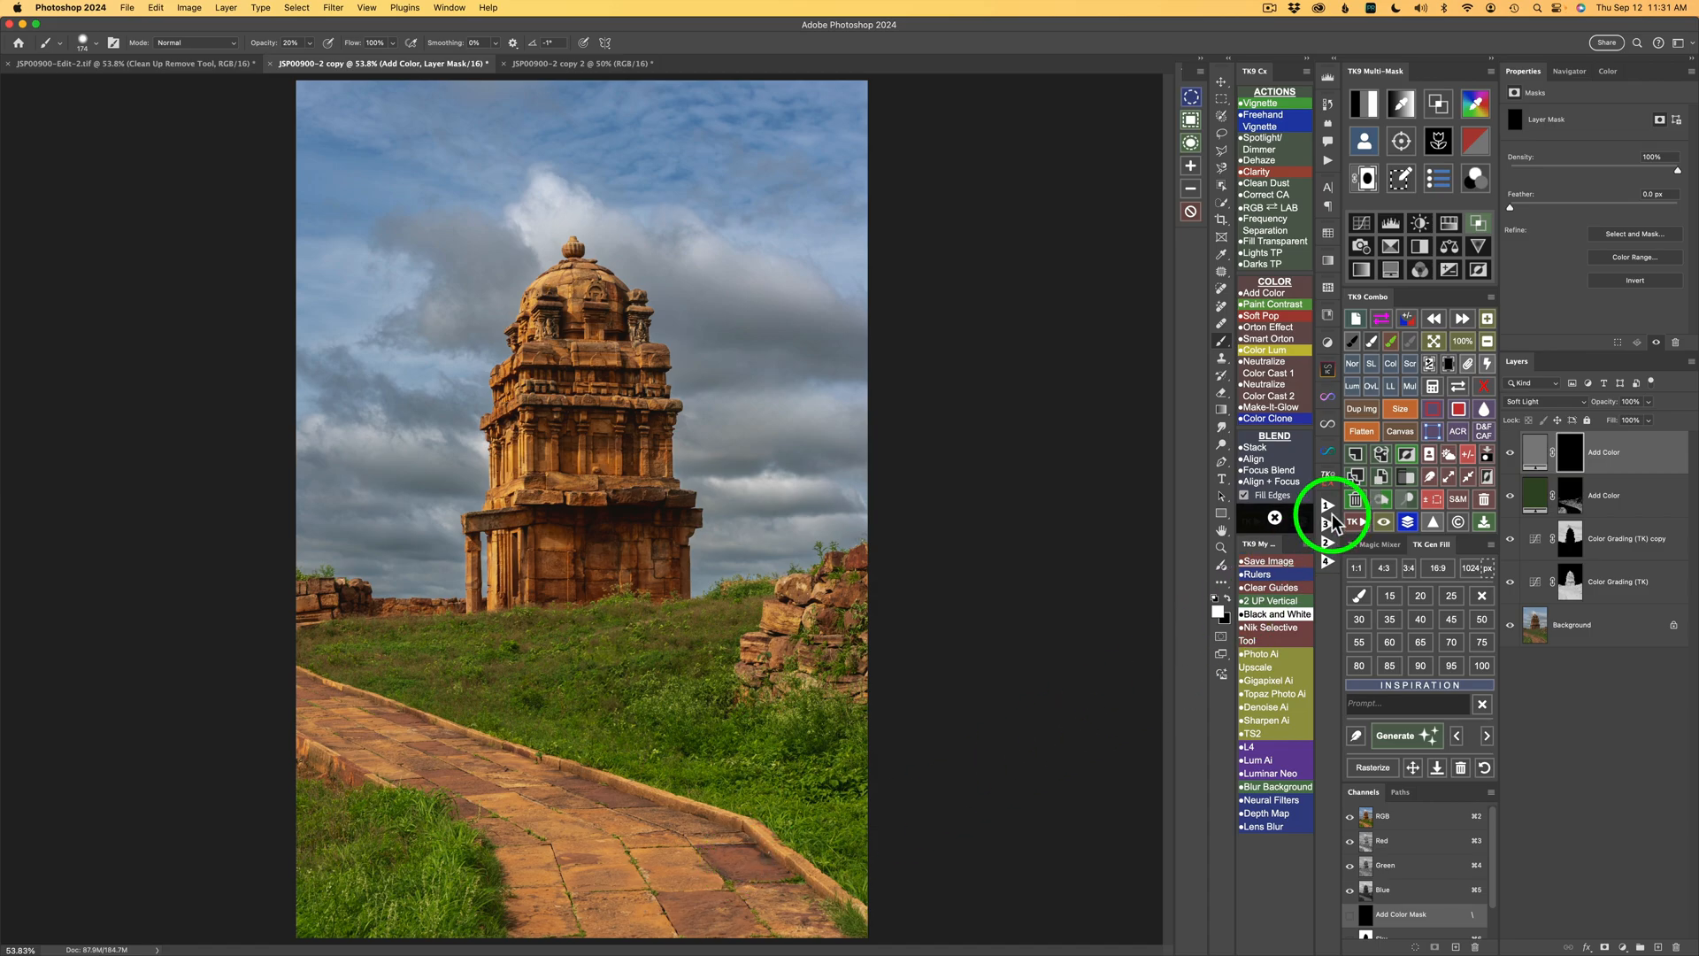
double_click(1535, 456)
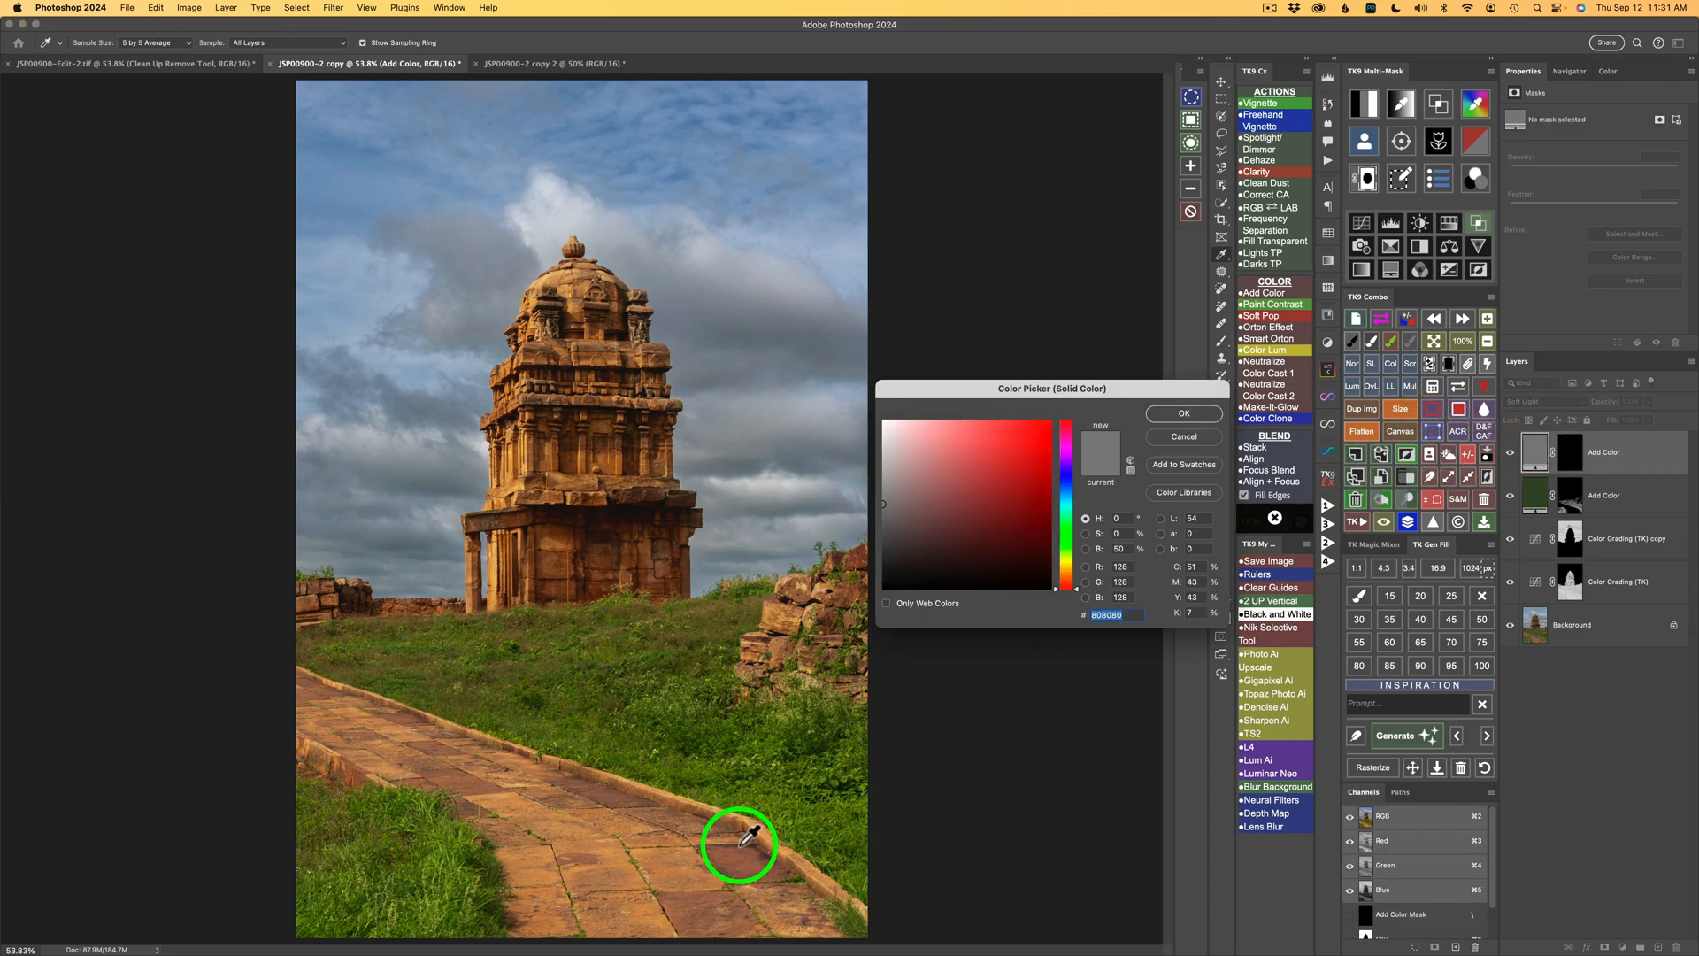
left_click(751, 835)
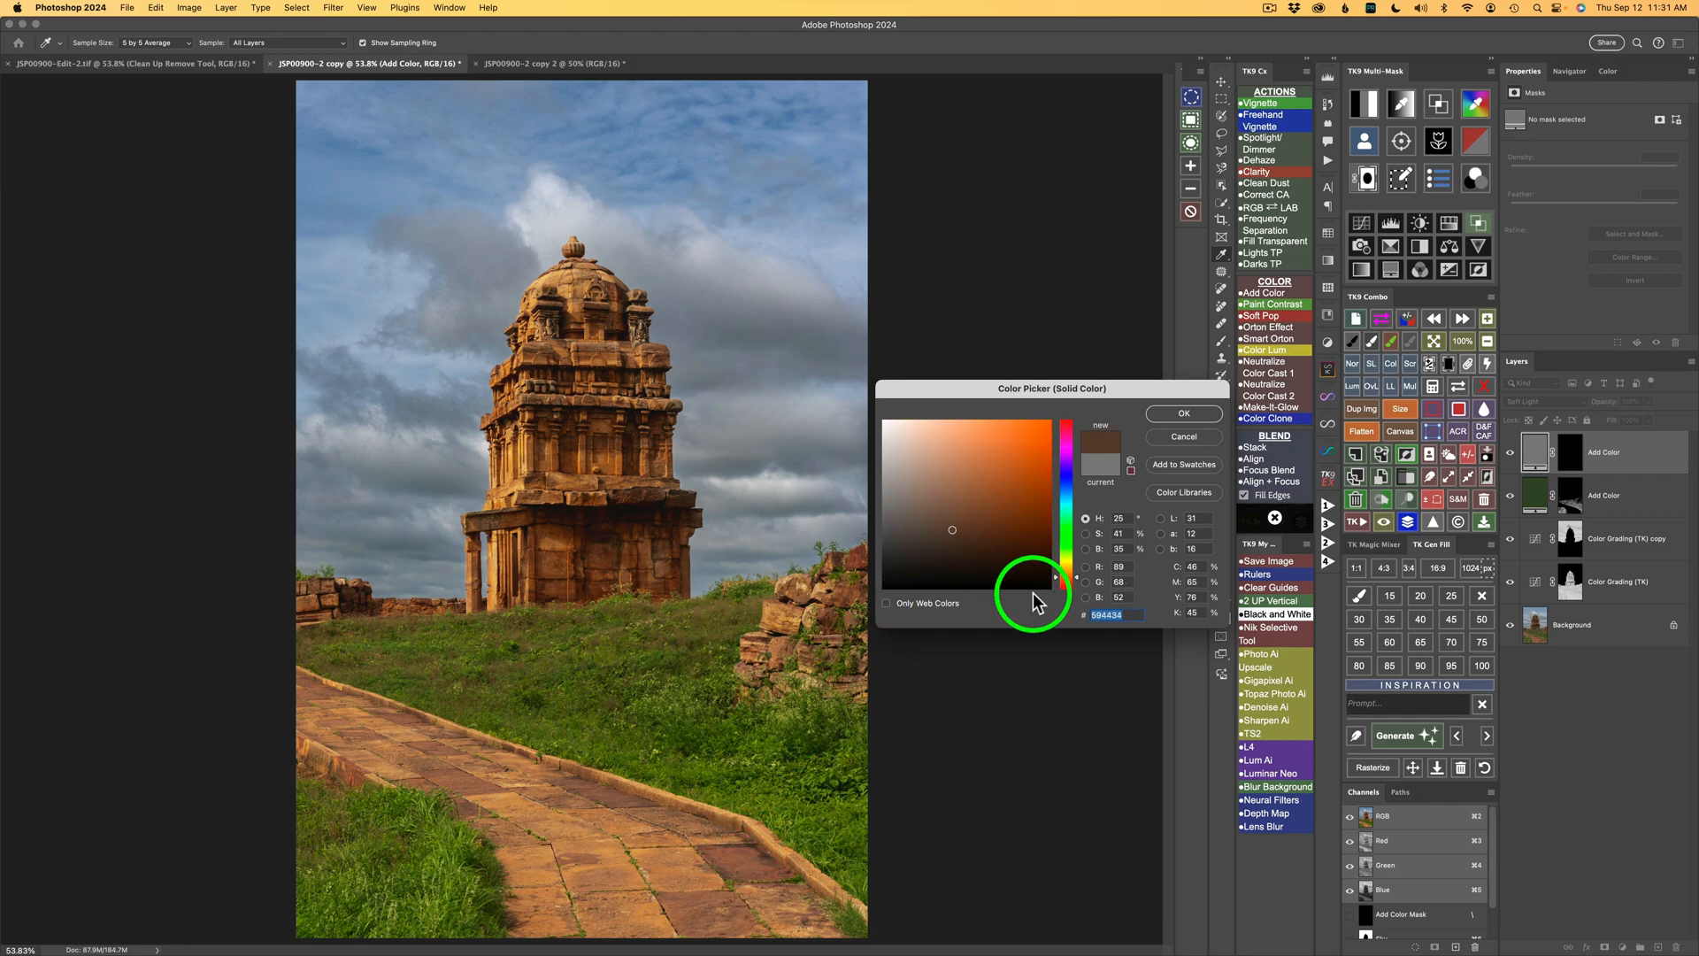
left_click(1185, 413)
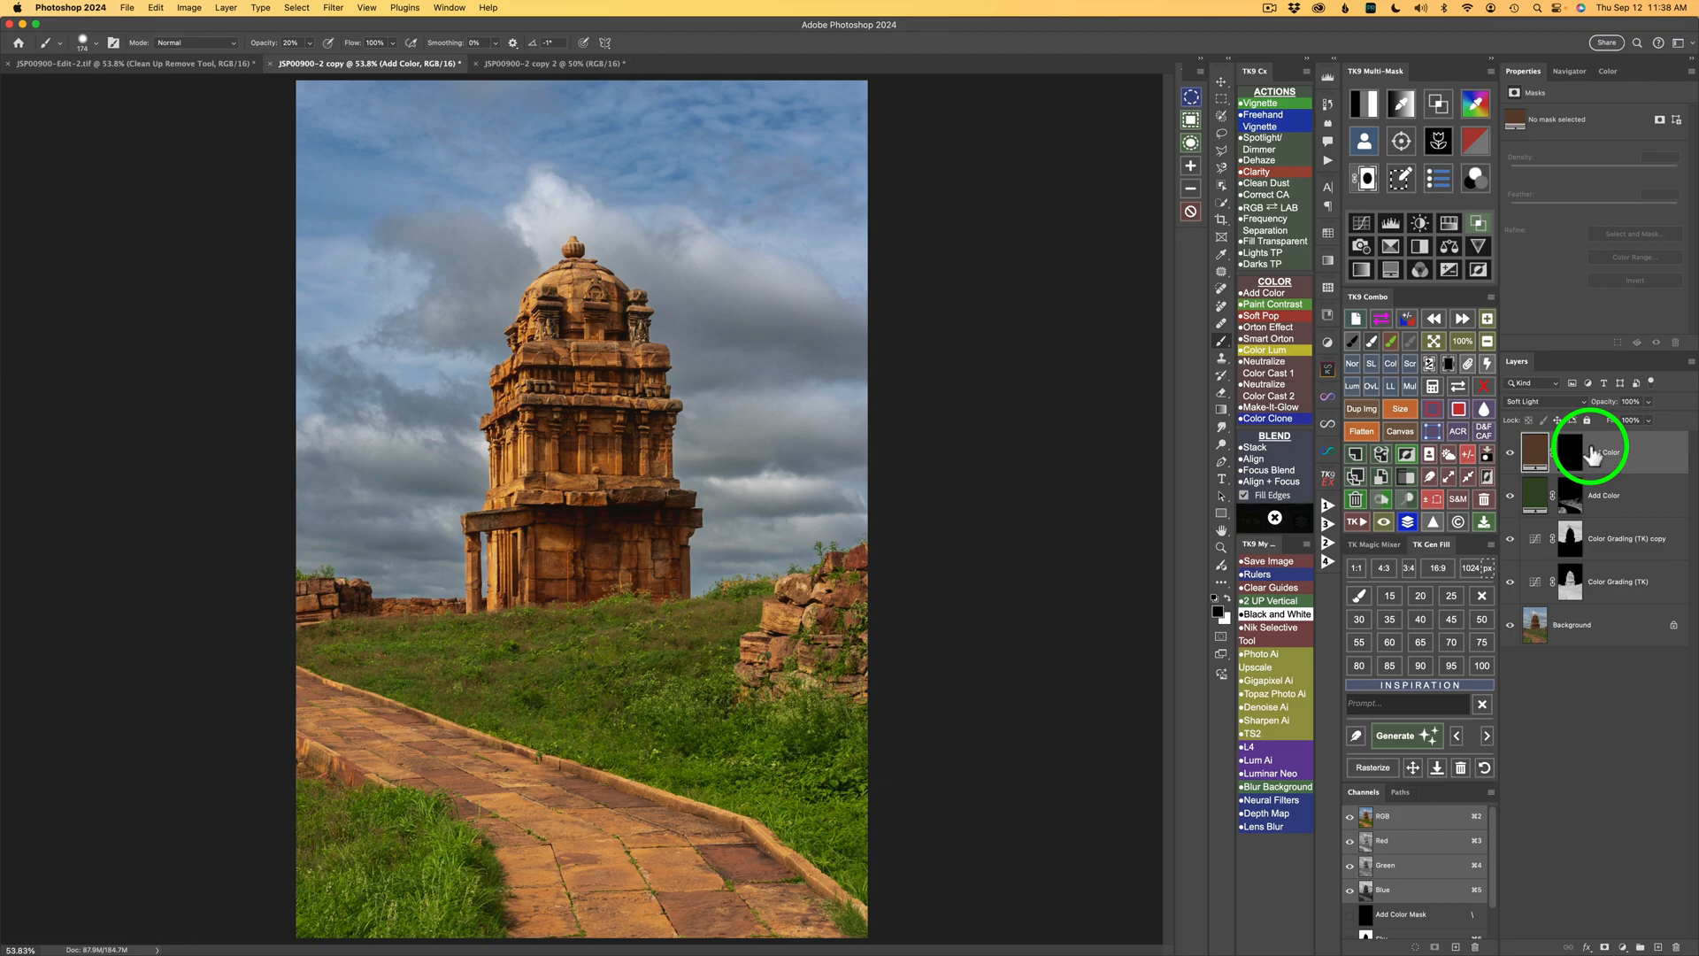
Step: Create a color mask from a tan sampled on the stone path, narrowing its color range to exclude the grass and brightening the mask
left_click(1476, 107)
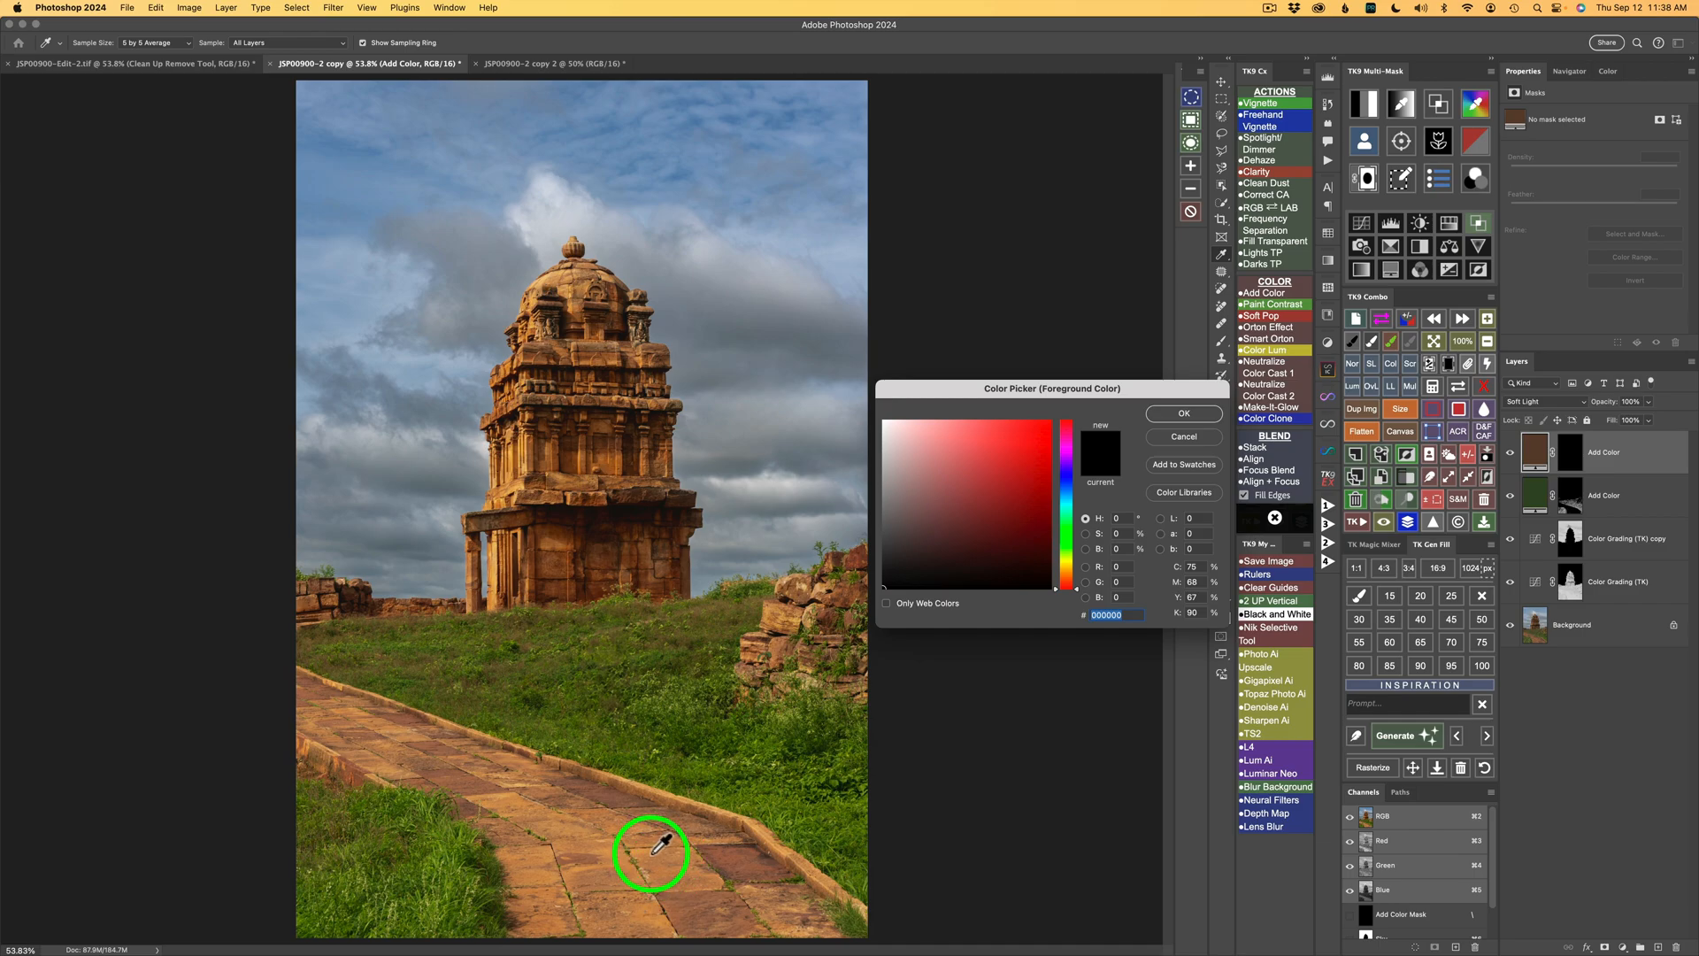
left_click(660, 846)
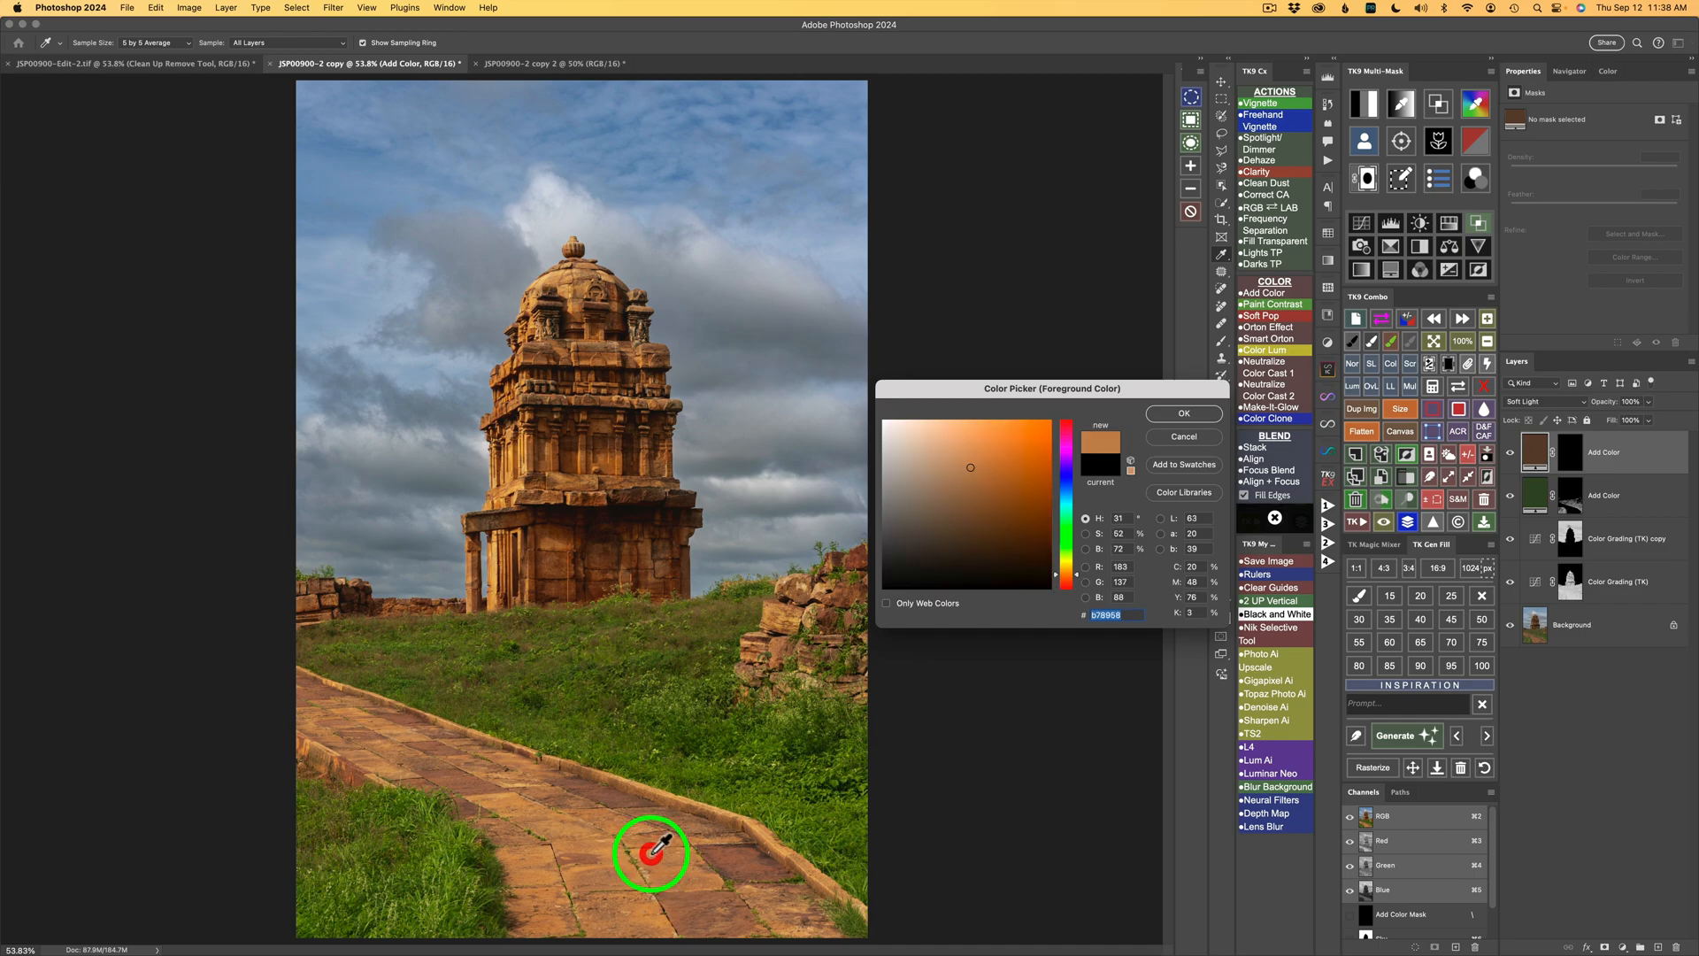
left_click(1186, 418)
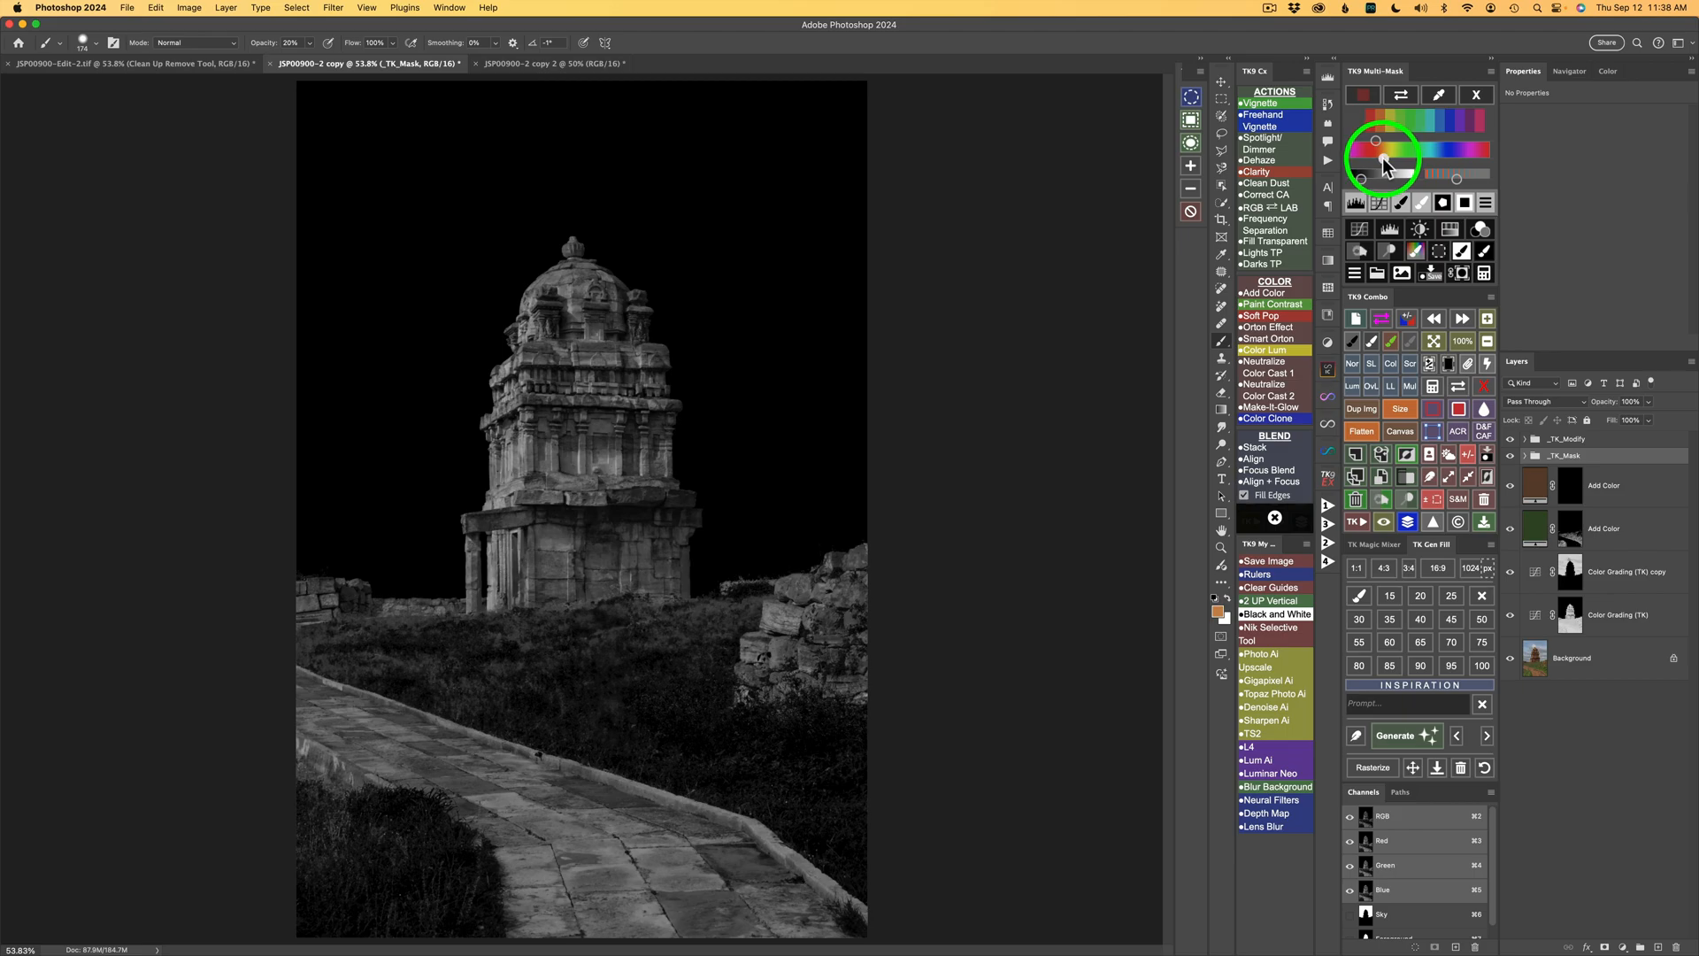
left_click_drag(1386, 166, 1378, 163)
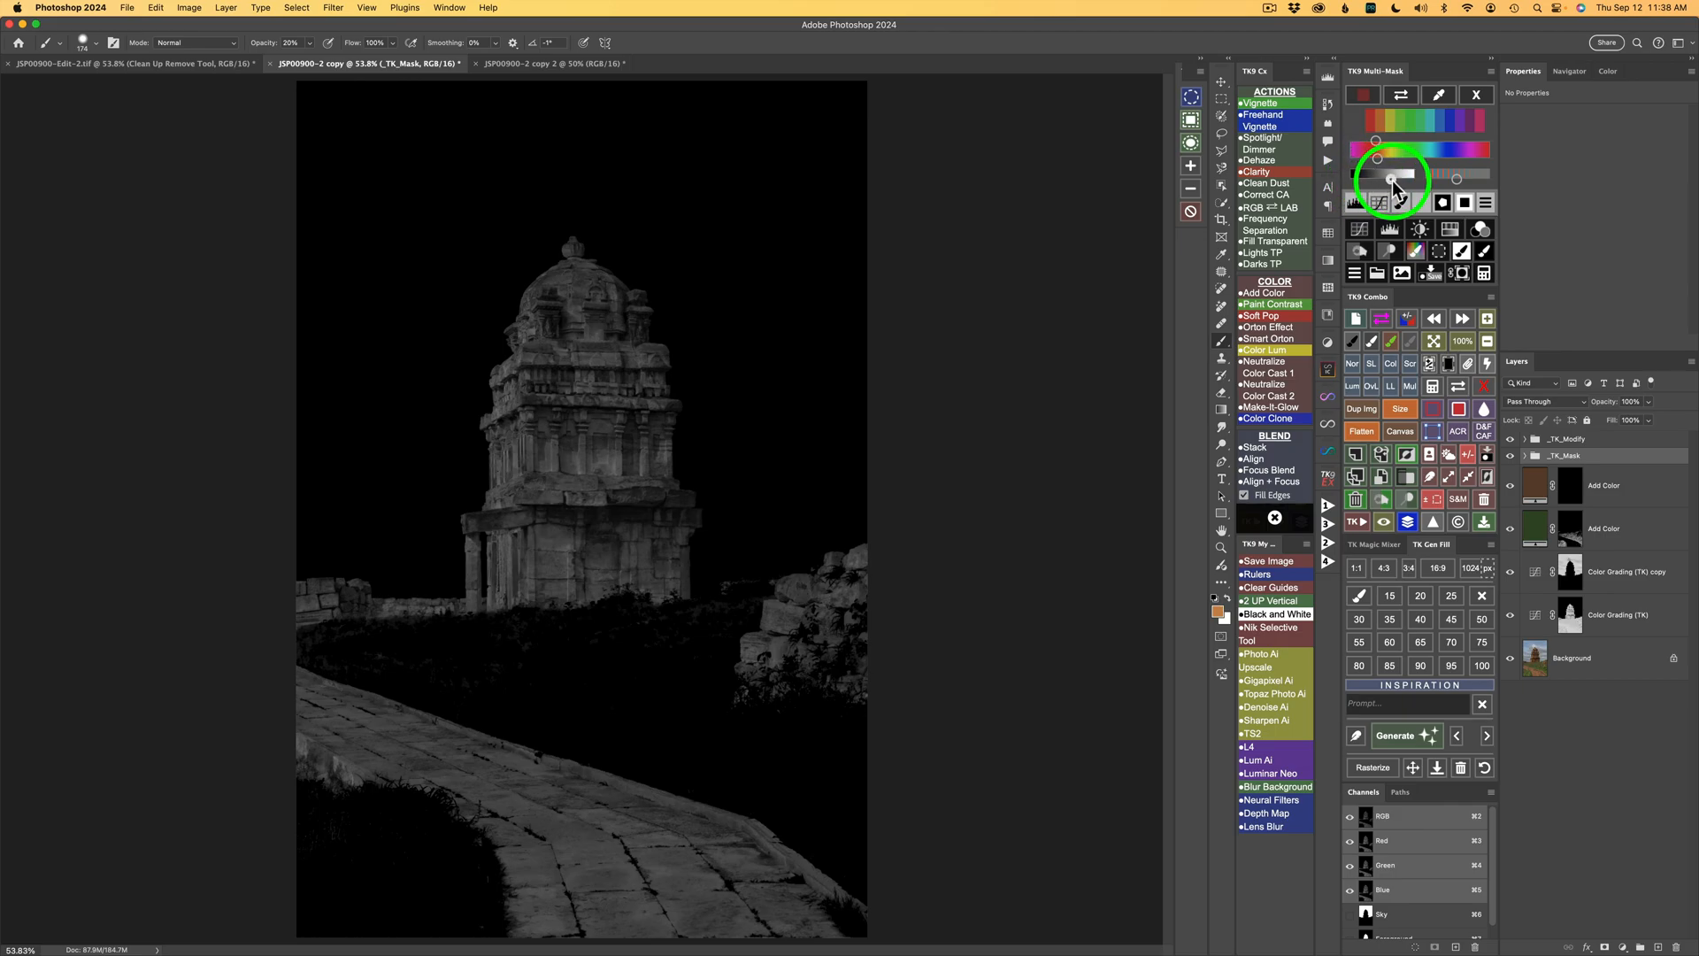
left_click_drag(1393, 178, 1413, 183)
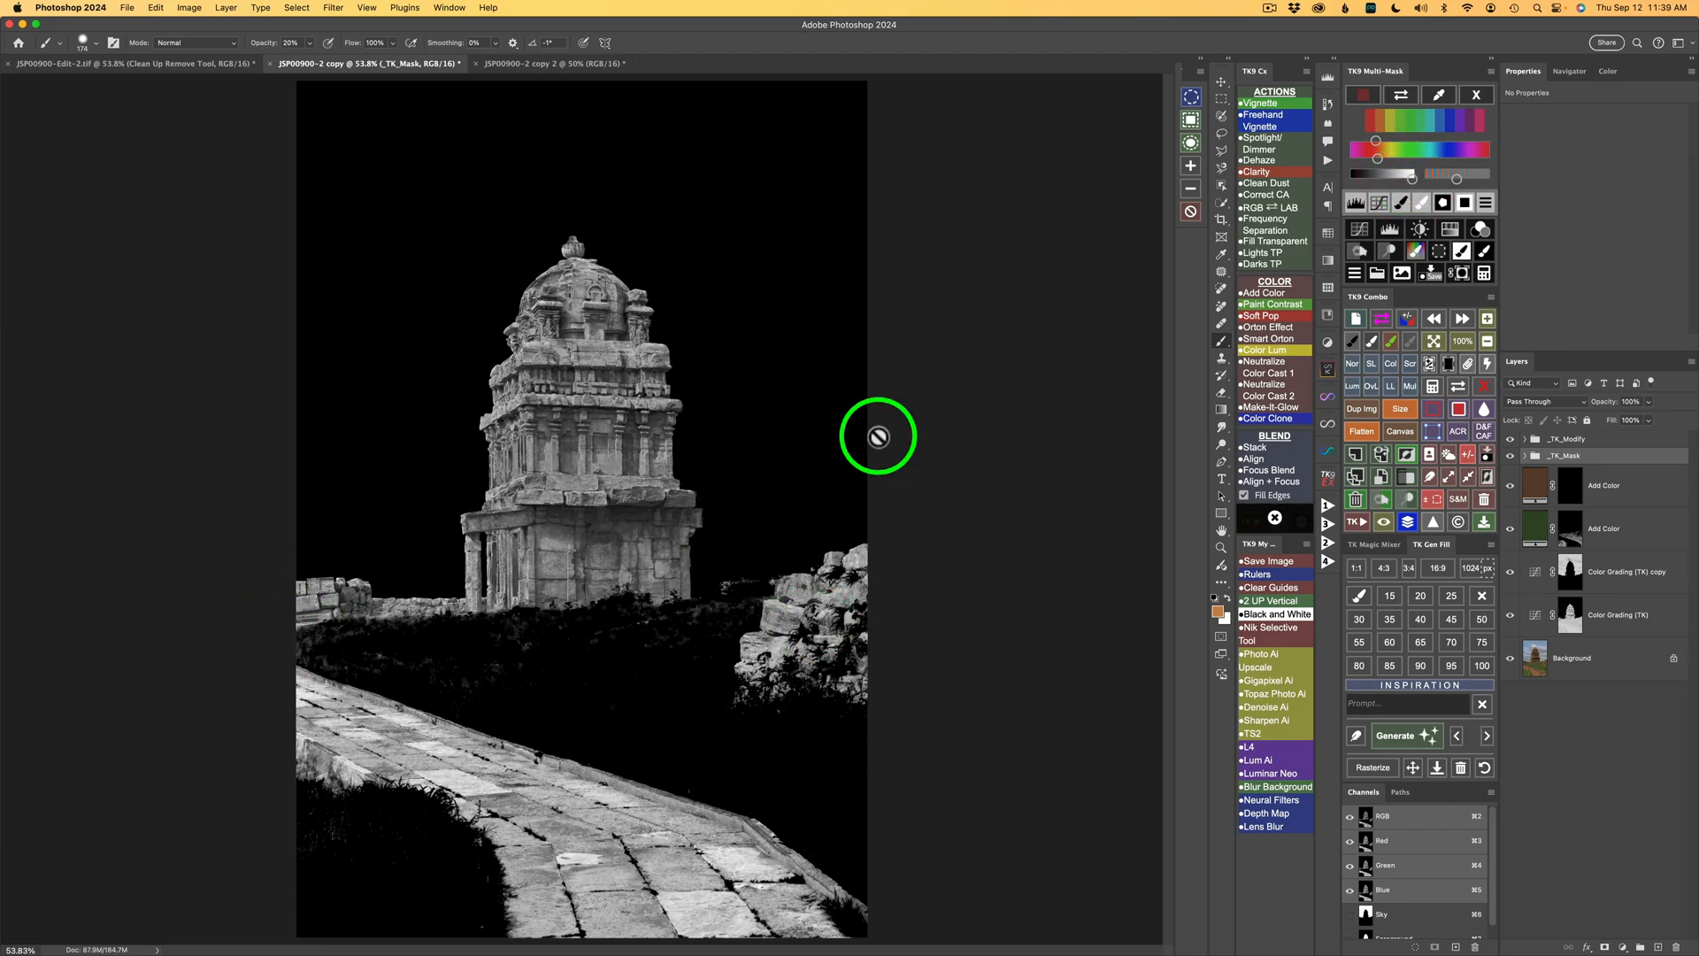
Step: Paint white at 100% opacity through the stone color mask over the path on the brown Add Color layer's mask
left_click(1488, 252)
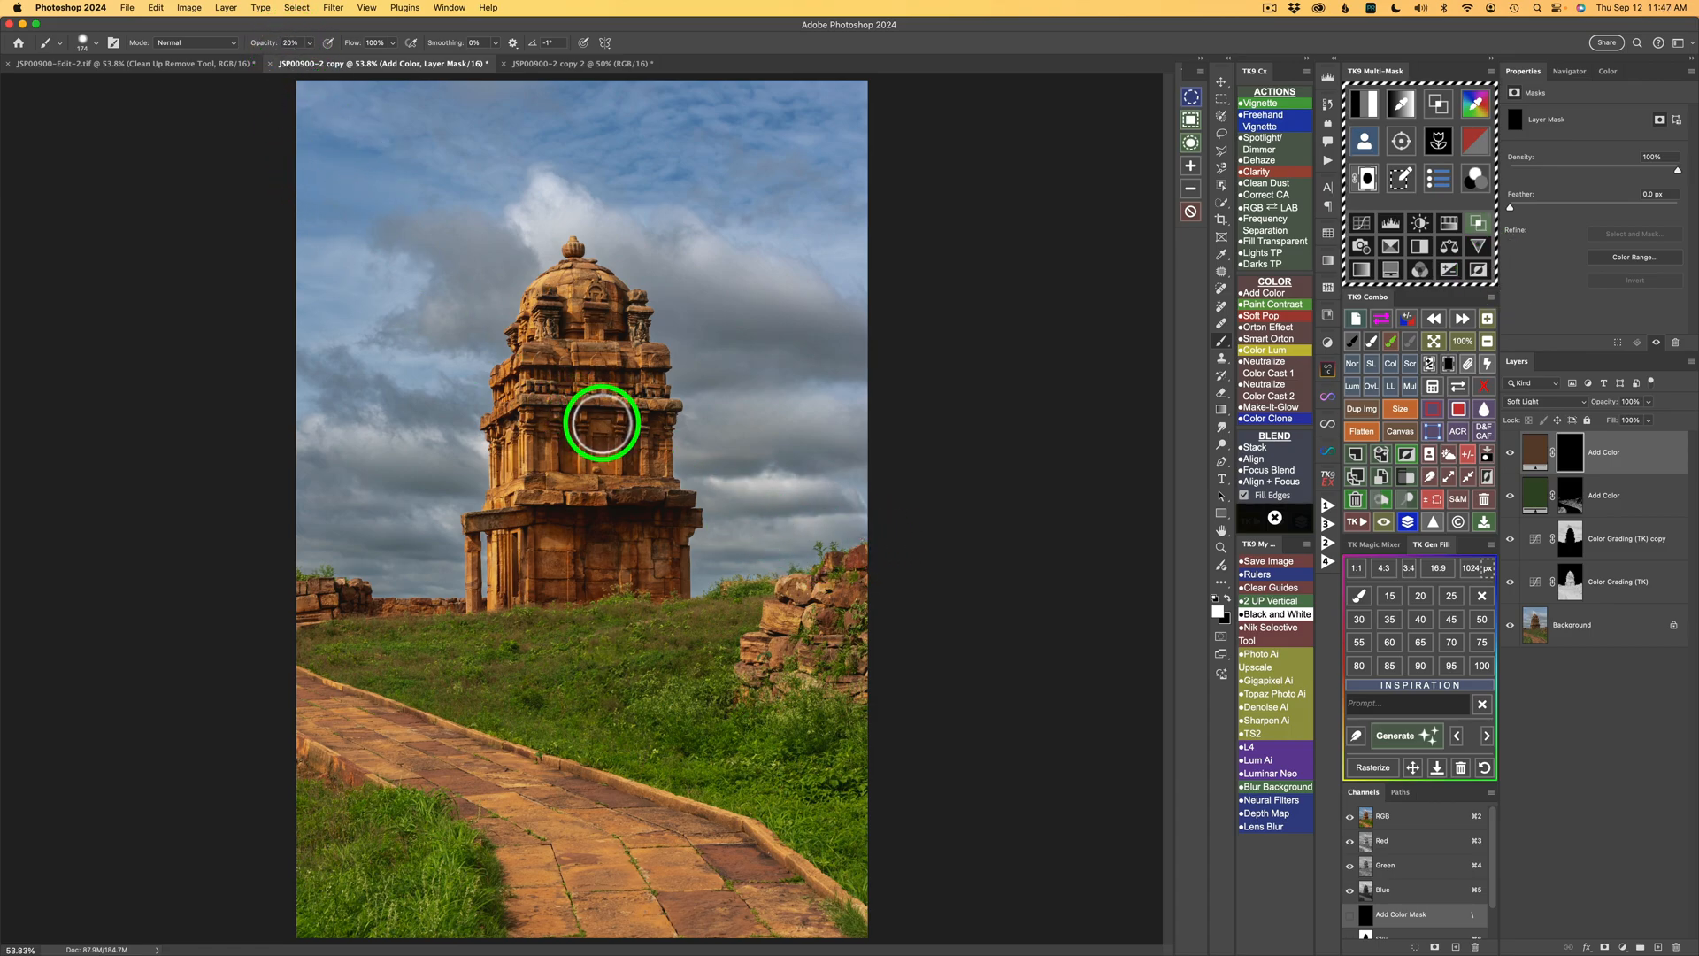
key("0")
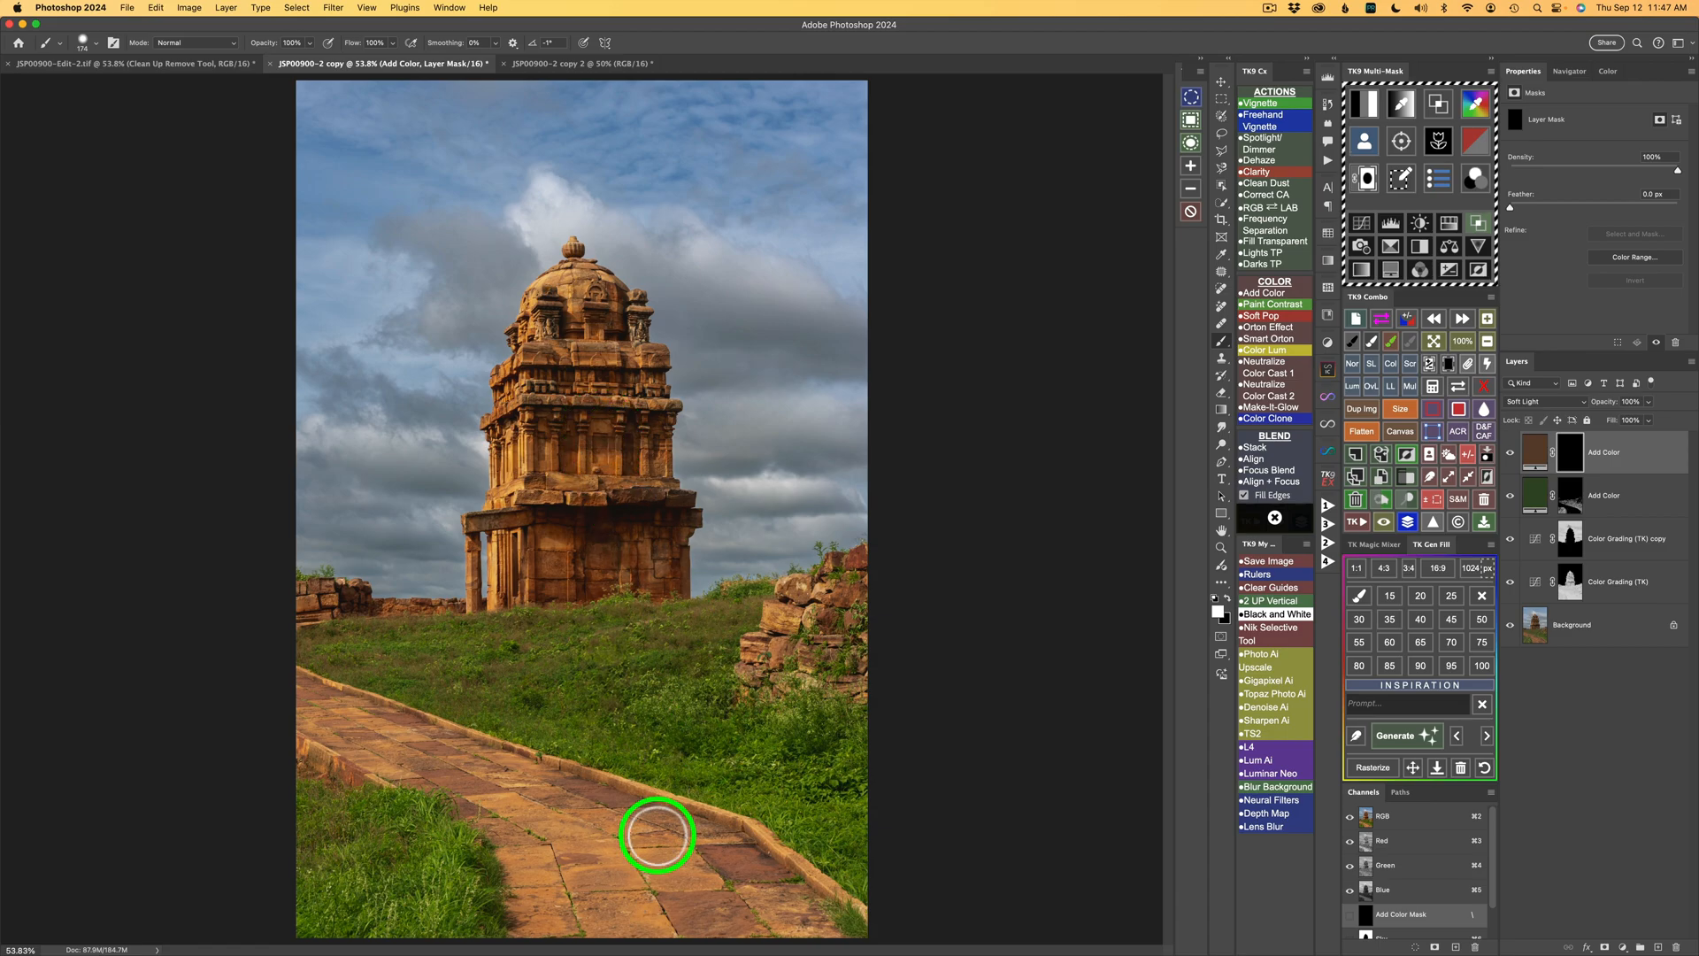
mouse_move(632, 853)
left_mouse_down("ctrl+alt")
mouse_move(745, 856)
mouse_move(632, 892)
mouse_move(746, 875)
mouse_move(582, 816)
left_mouse_up("ctrl+alt")
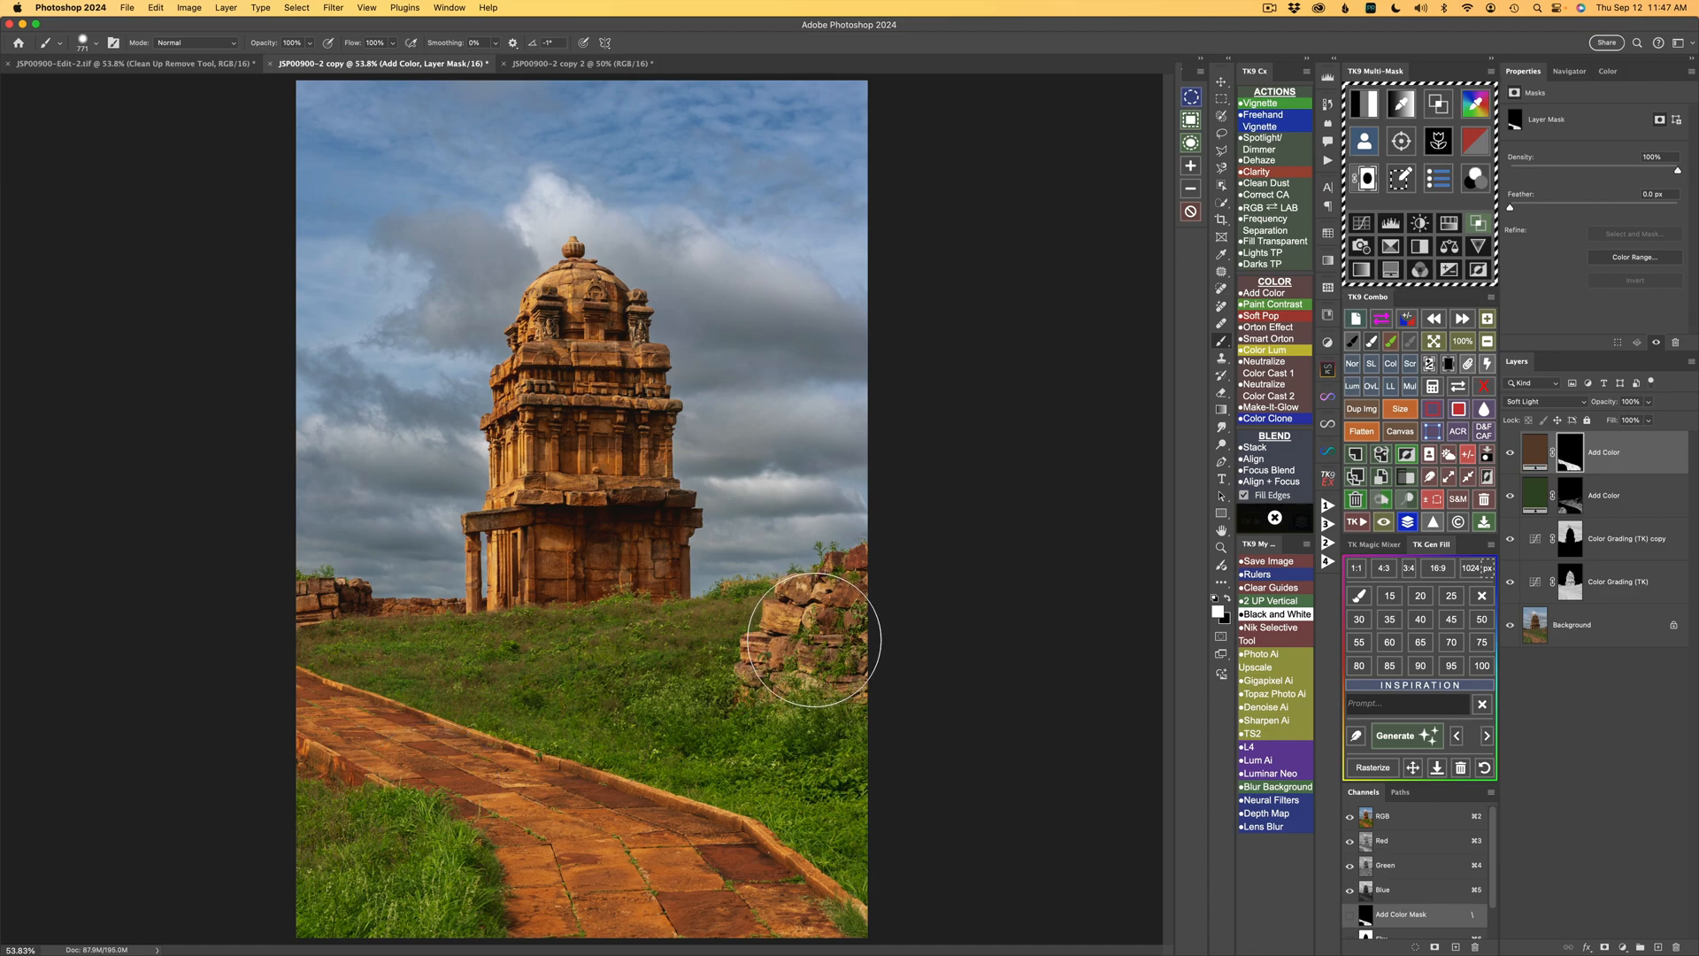
Step: Paint white at 10% opacity over the stone wall beside the temple, and compare the image with and without the layer
mouse_move(825, 645)
left_mouse_down("ctrl+alt")
mouse_move(767, 664)
mouse_move(814, 587)
mouse_move(778, 636)
mouse_move(835, 670)
mouse_move(822, 620)
mouse_move(849, 572)
mouse_move(778, 661)
mouse_move(780, 618)
mouse_move(763, 662)
mouse_move(795, 593)
mouse_move(779, 679)
mouse_move(800, 624)
mouse_move(779, 656)
mouse_move(838, 660)
mouse_move(803, 667)
mouse_move(820, 613)
left_mouse_up("ctrl+alt")
key("1")
mouse_move(331, 603)
left_mouse_down()
mouse_move(286, 621)
mouse_move(300, 652)
left_mouse_up()
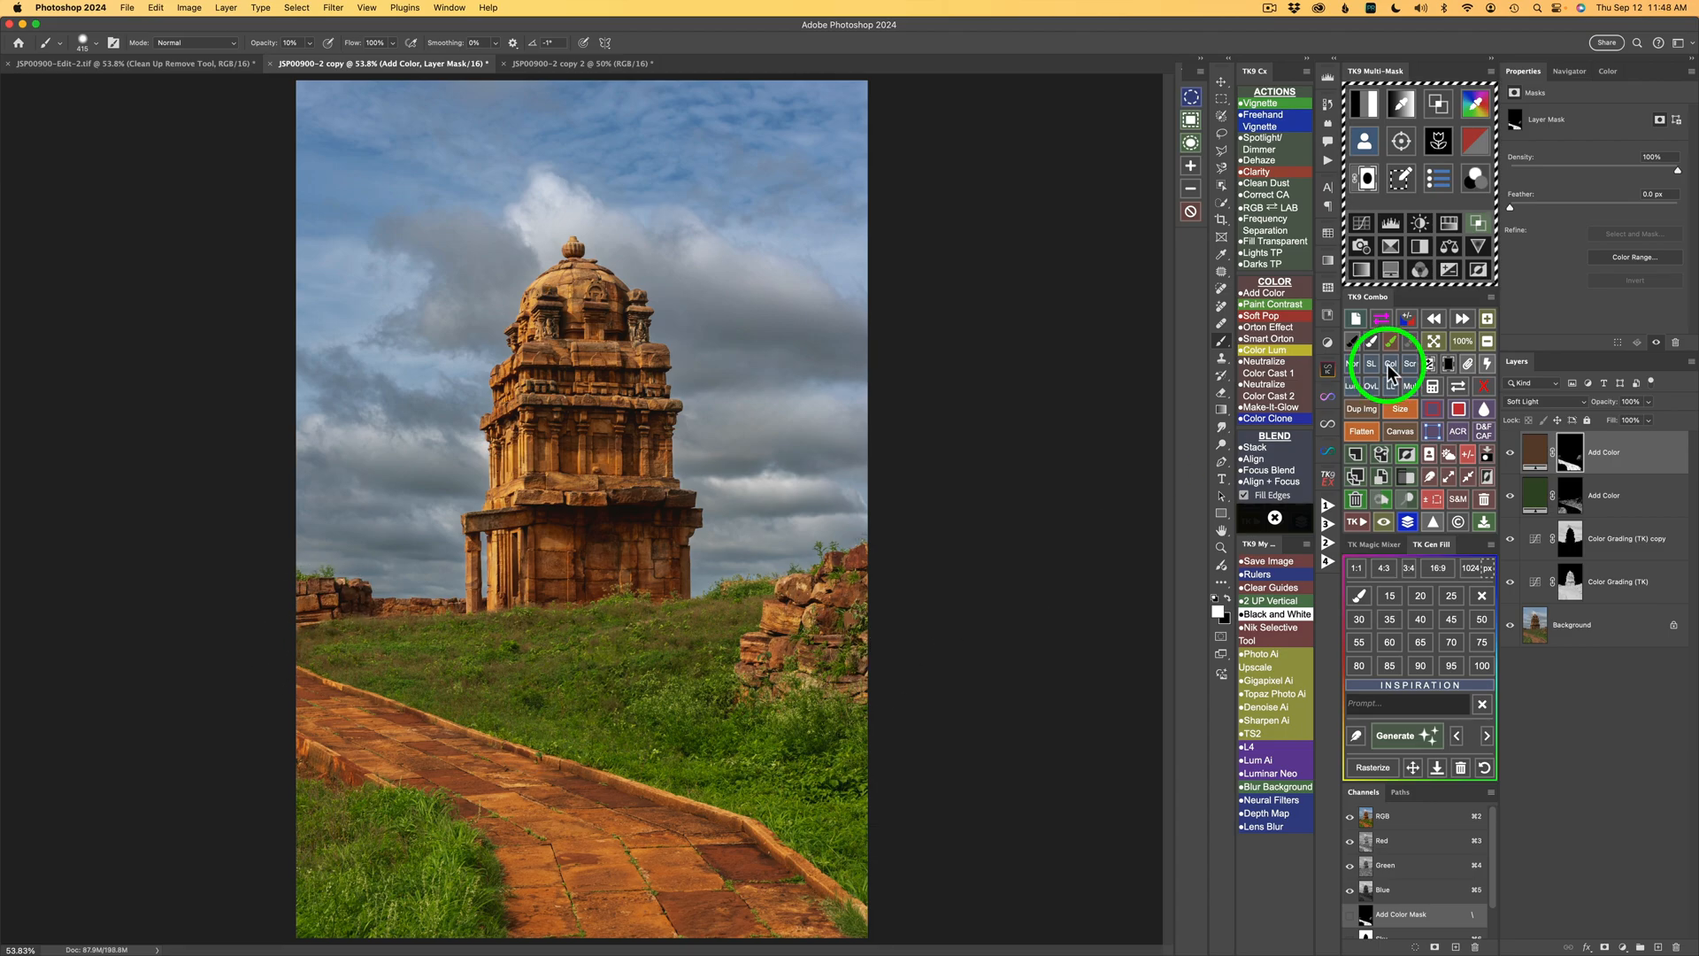
left_click(1511, 454)
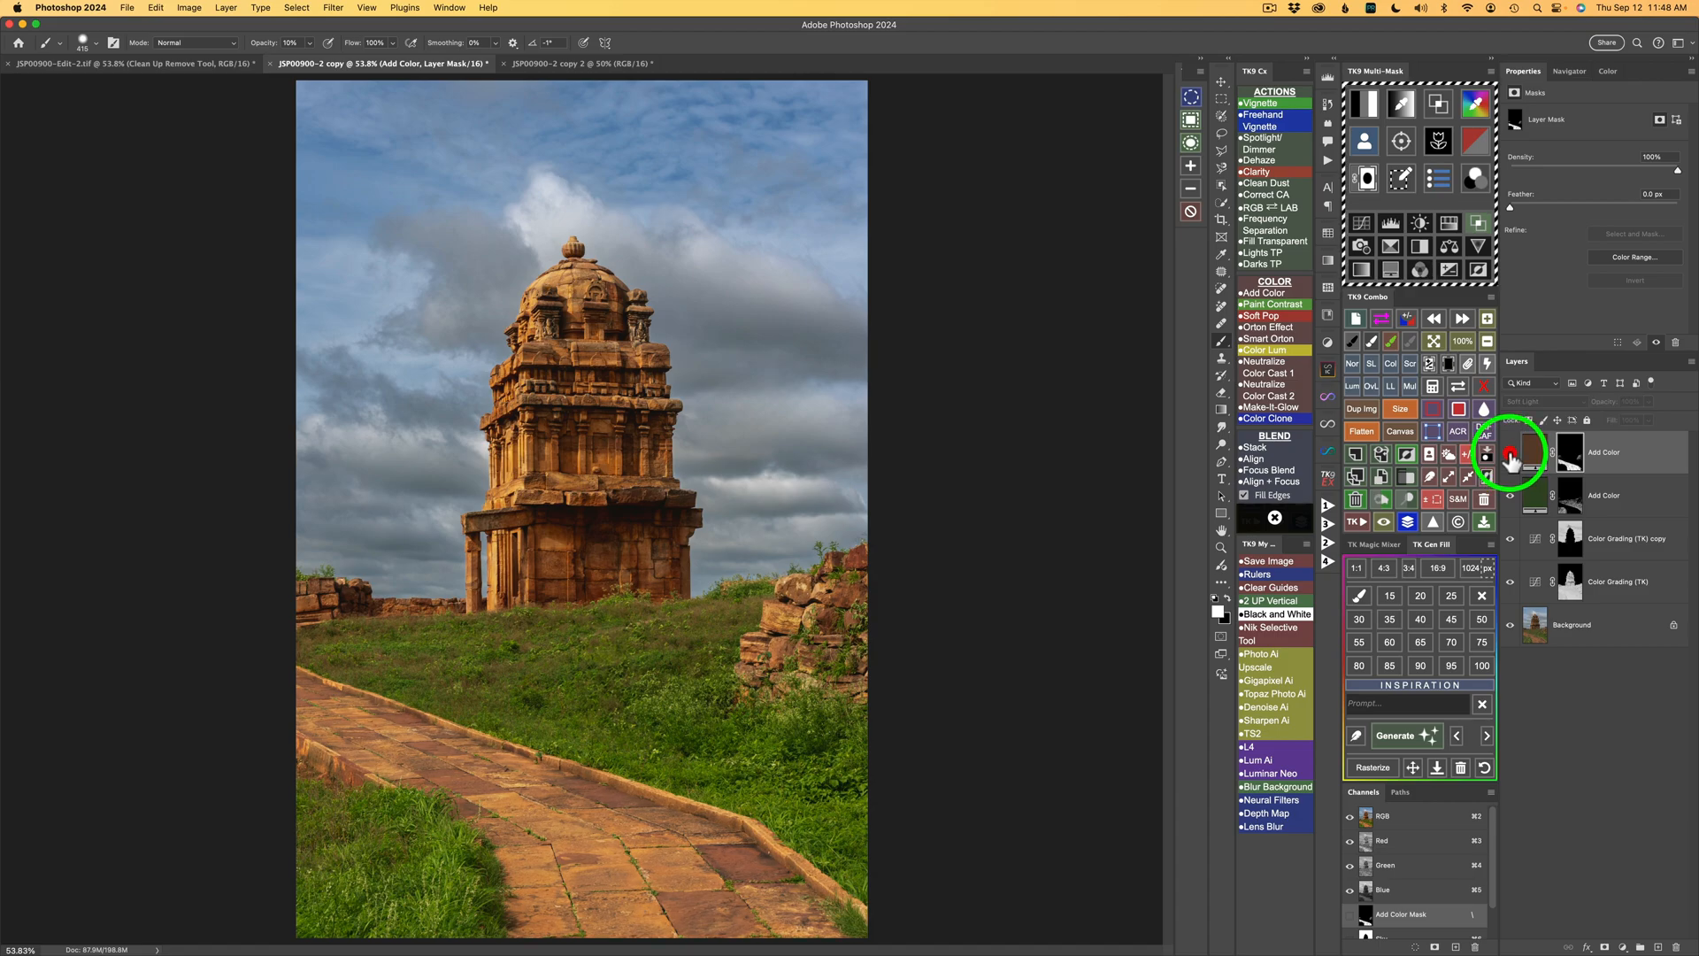
left_click(1511, 454)
Step: Set the path's Add Color layer to Linear Light blending with 28% fill and compare the image with and without it
left_click(1535, 452)
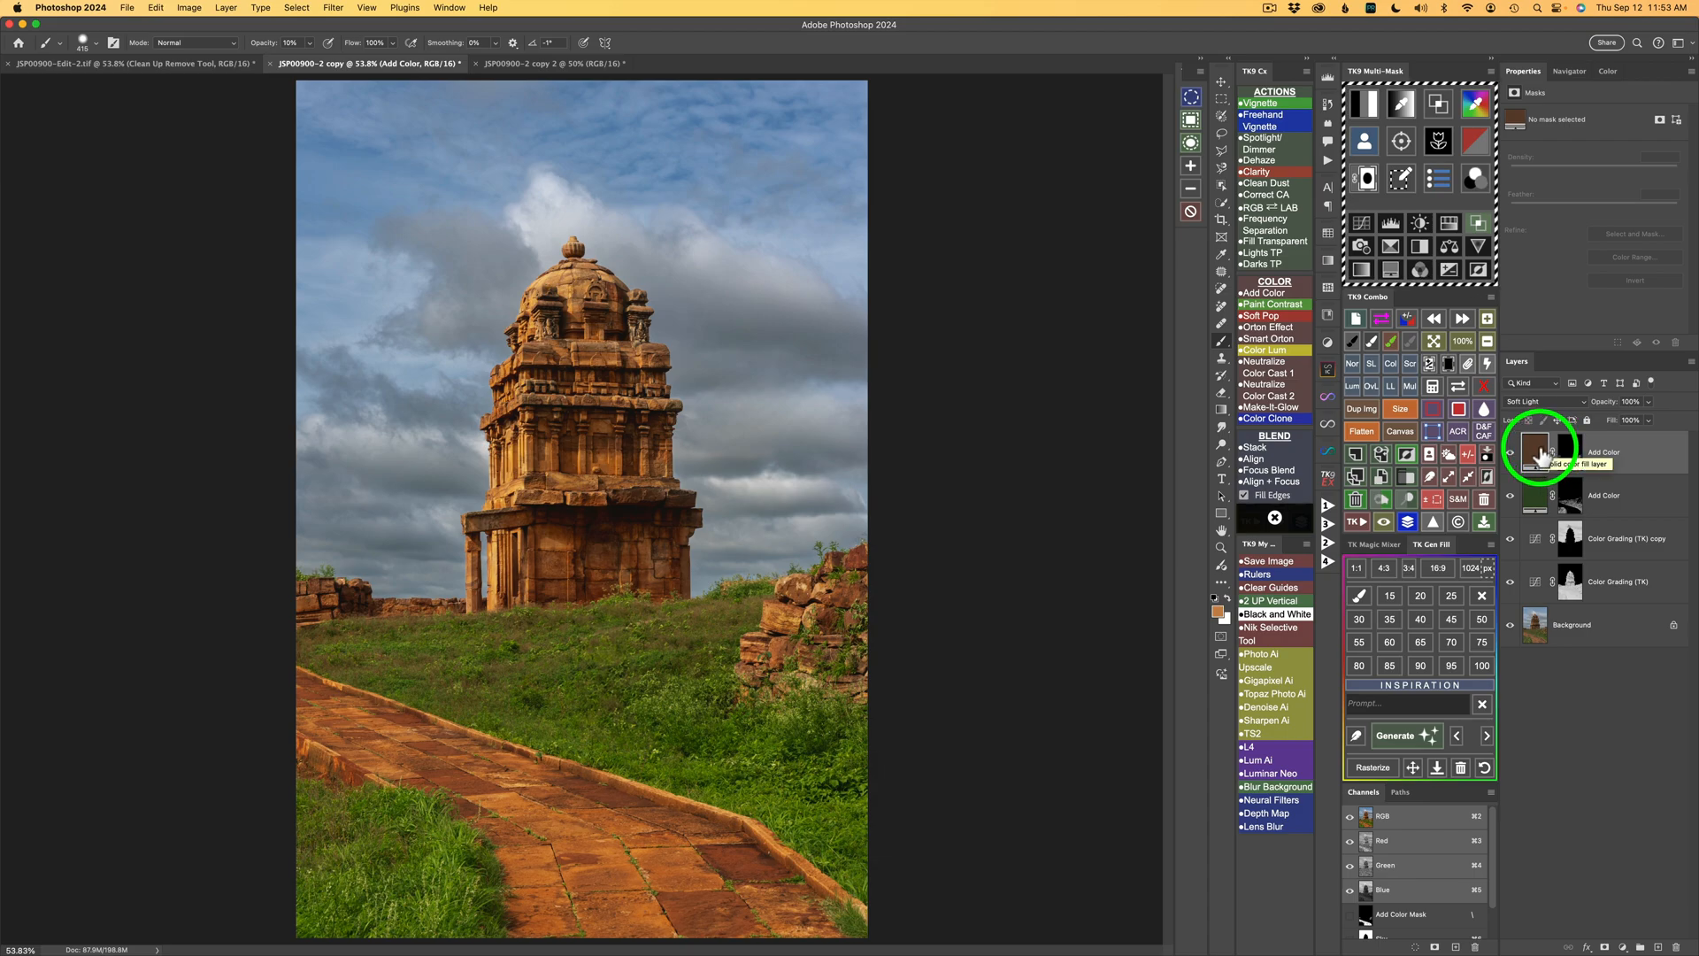
left_click(1393, 387)
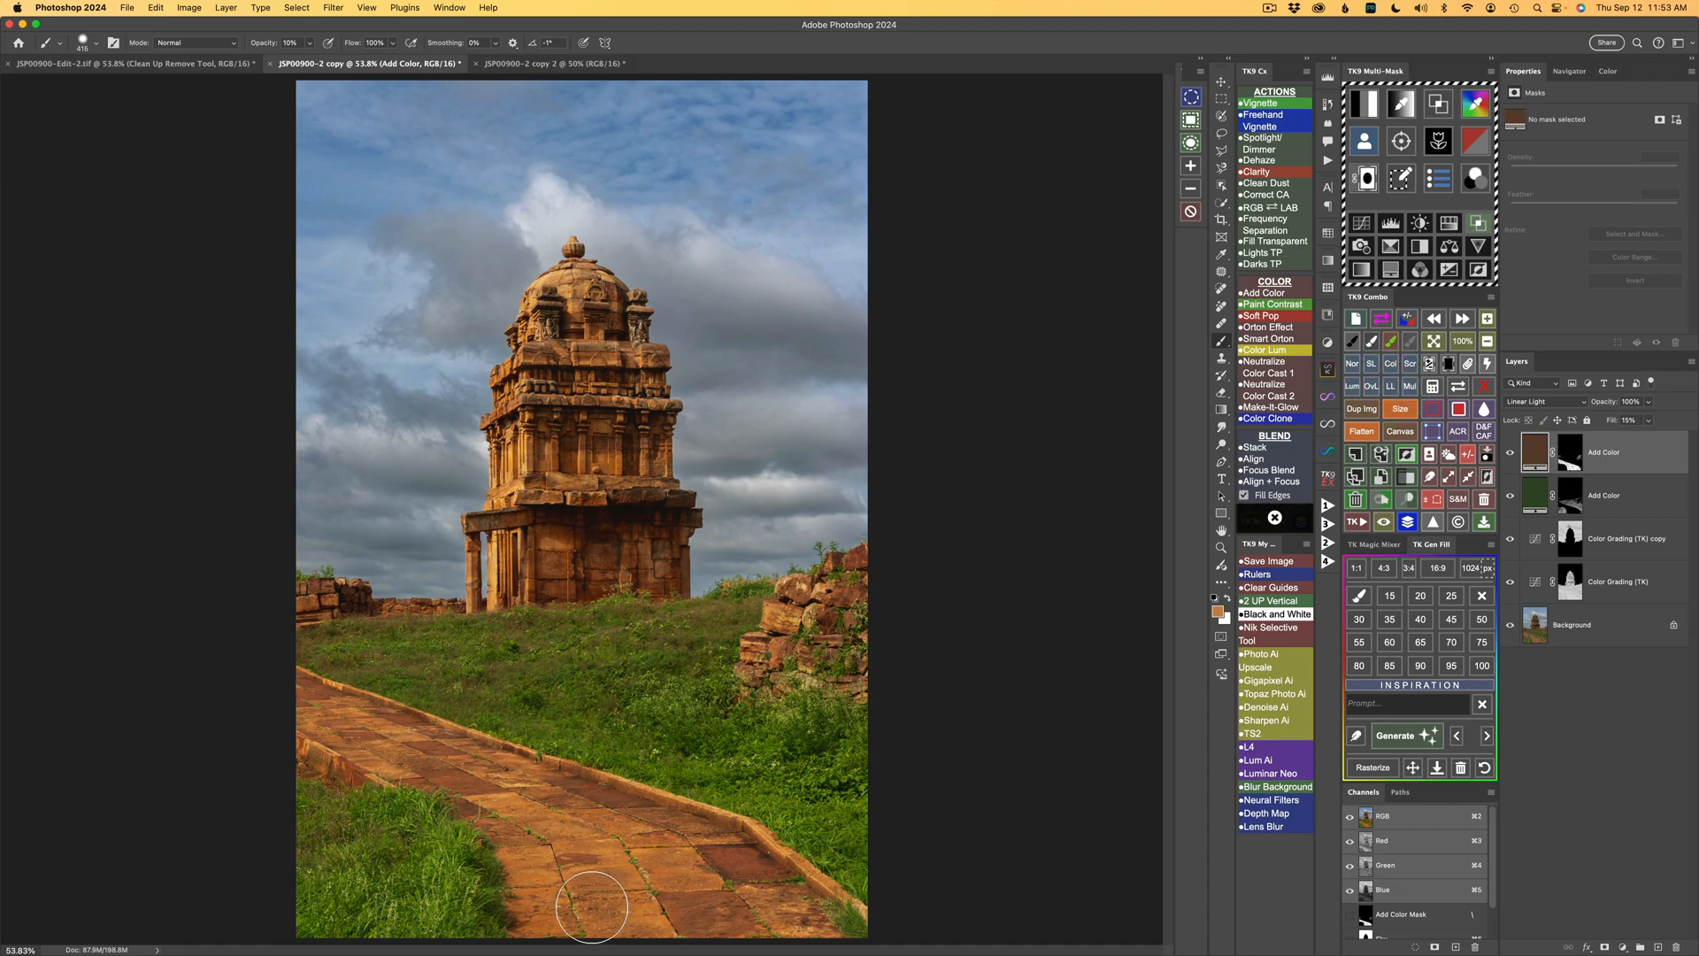
left_click(1650, 420)
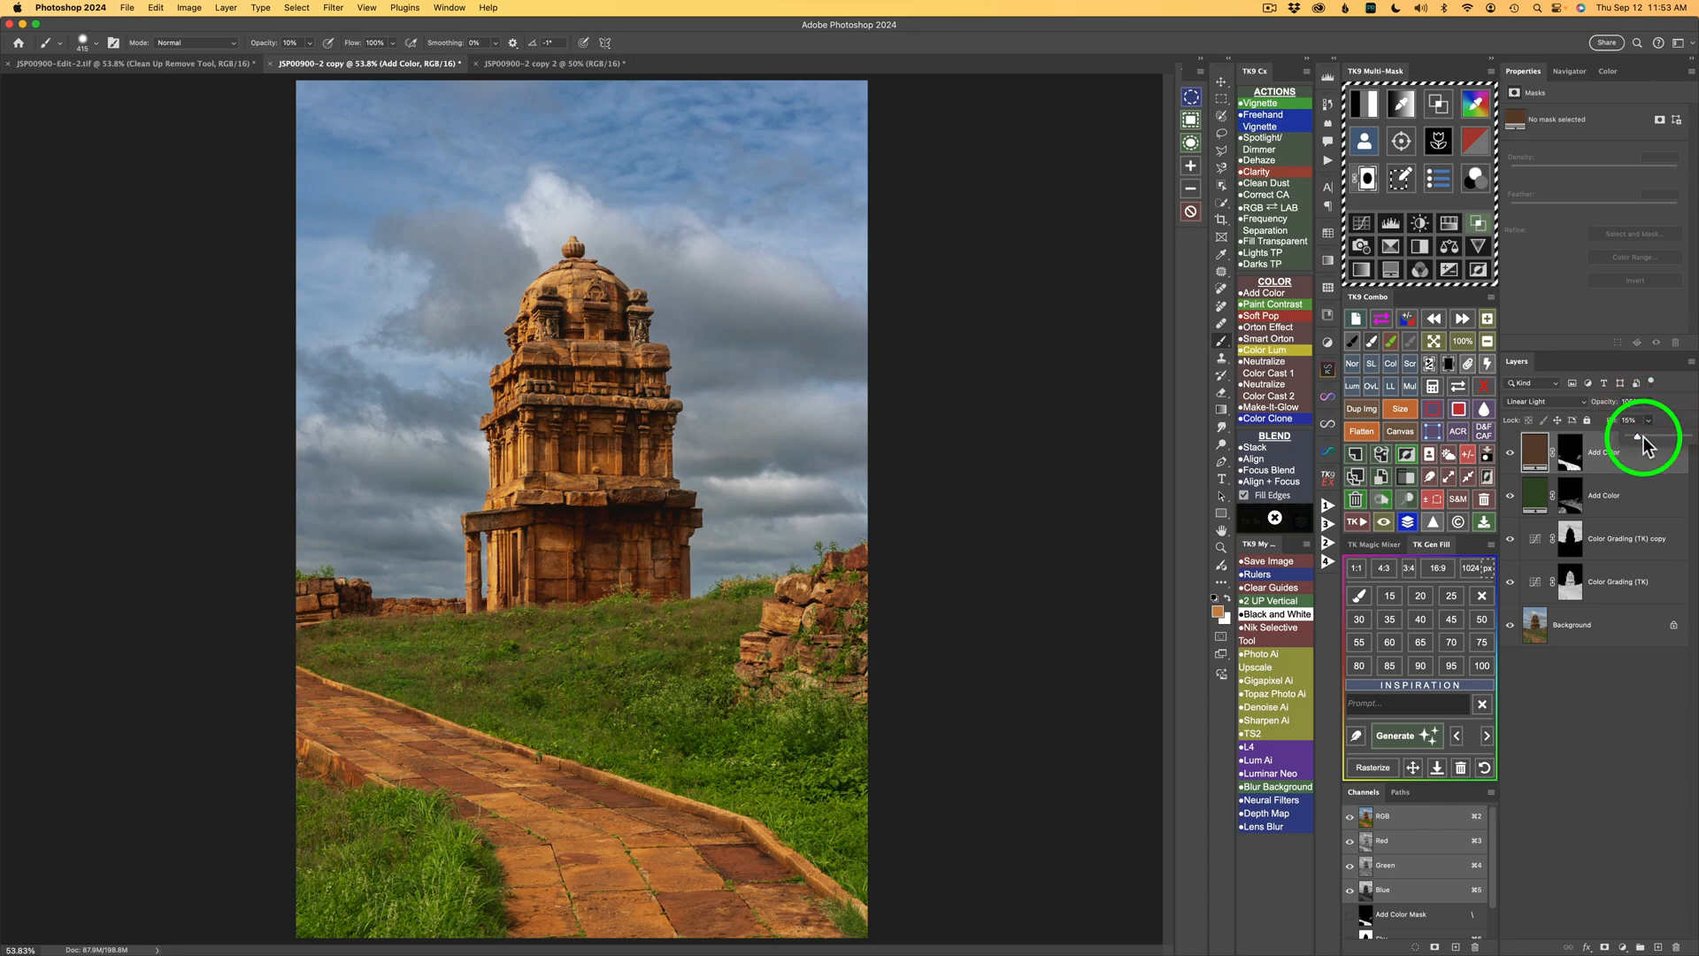
mouse_move(1642, 446)
left_mouse_down()
mouse_move(1673, 445)
mouse_move(1648, 443)
left_mouse_up()
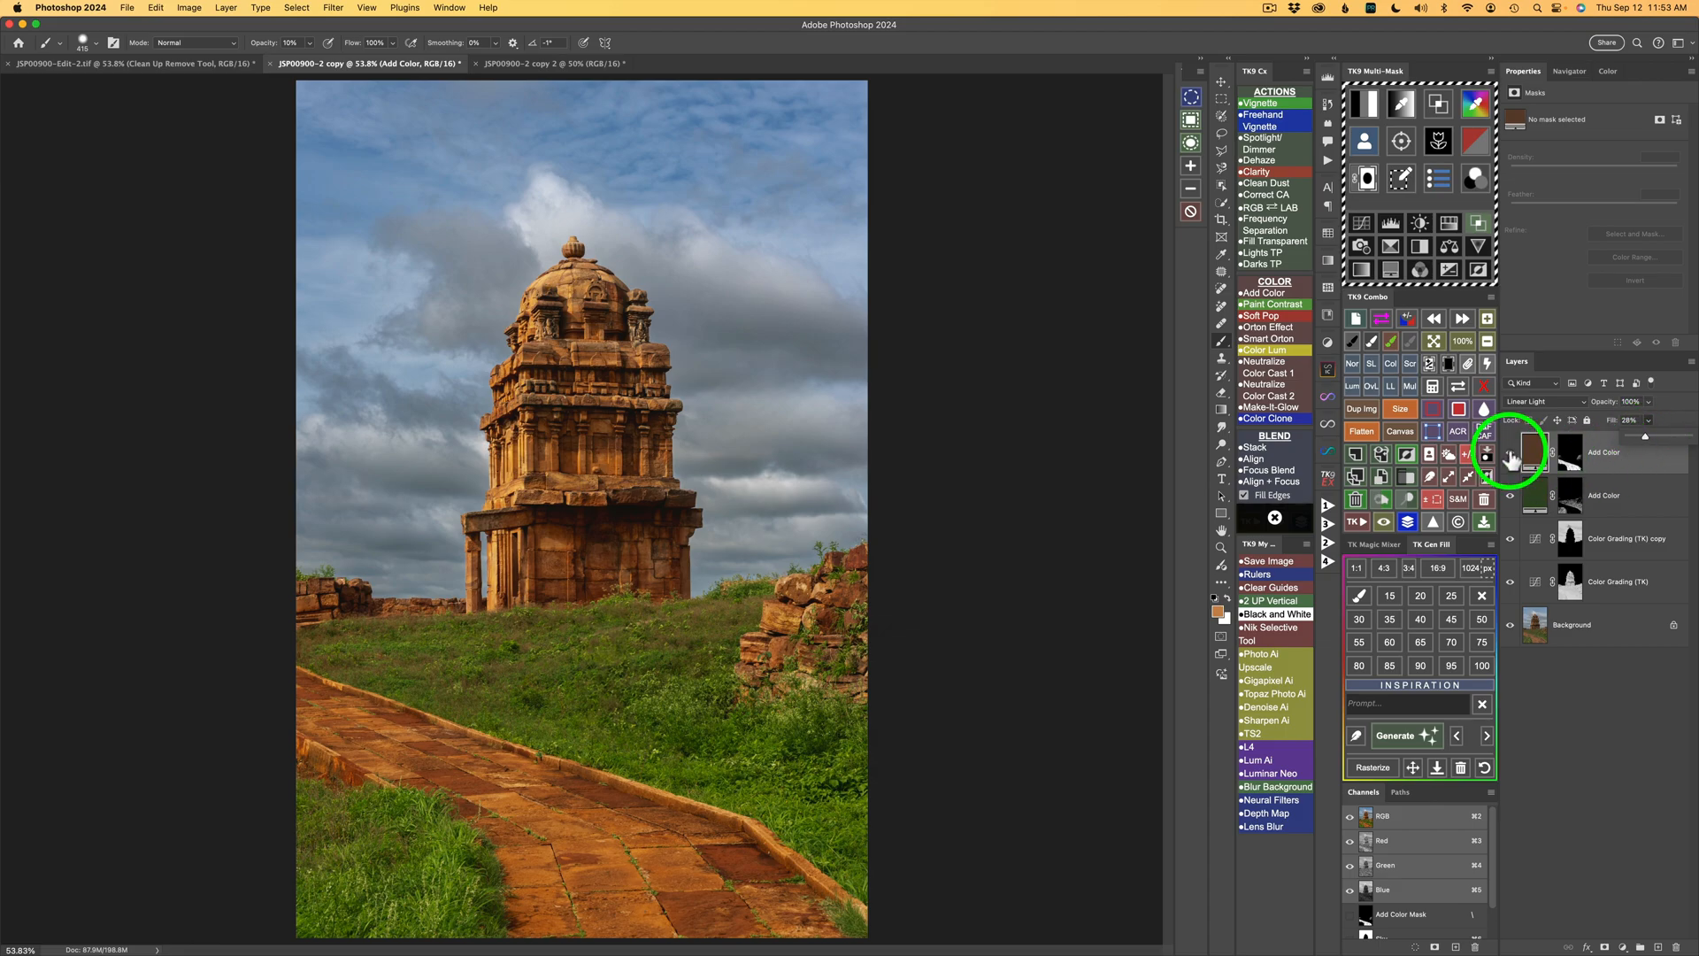
left_click(1510, 454)
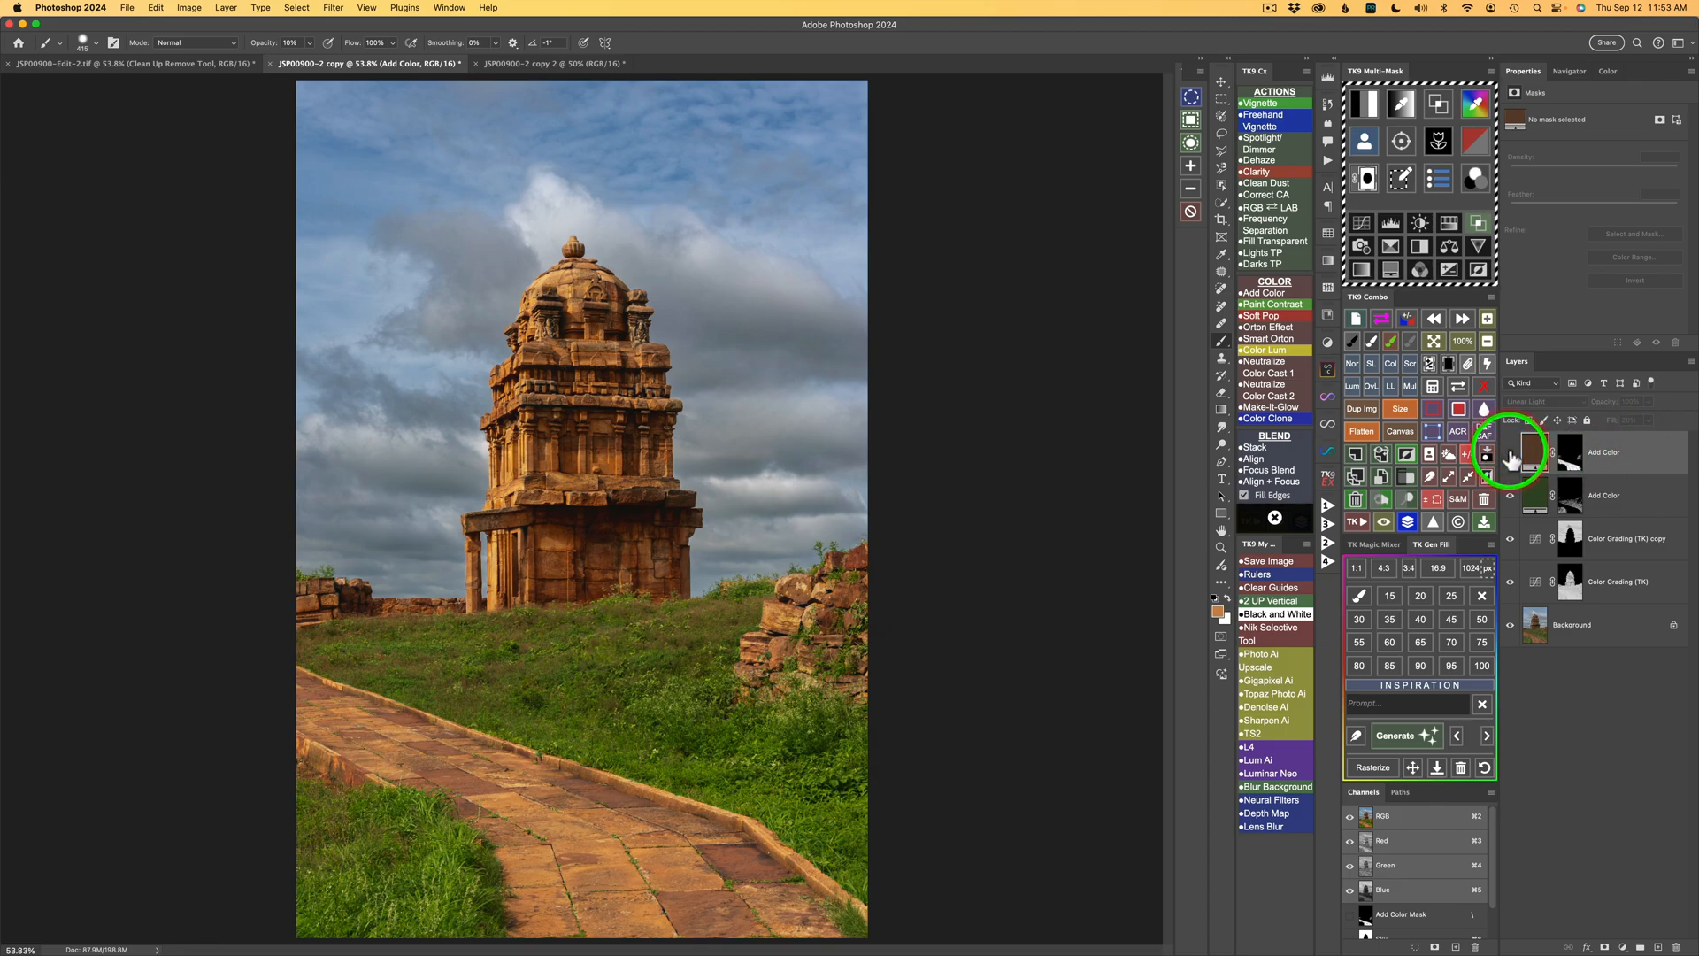
left_click(1511, 454)
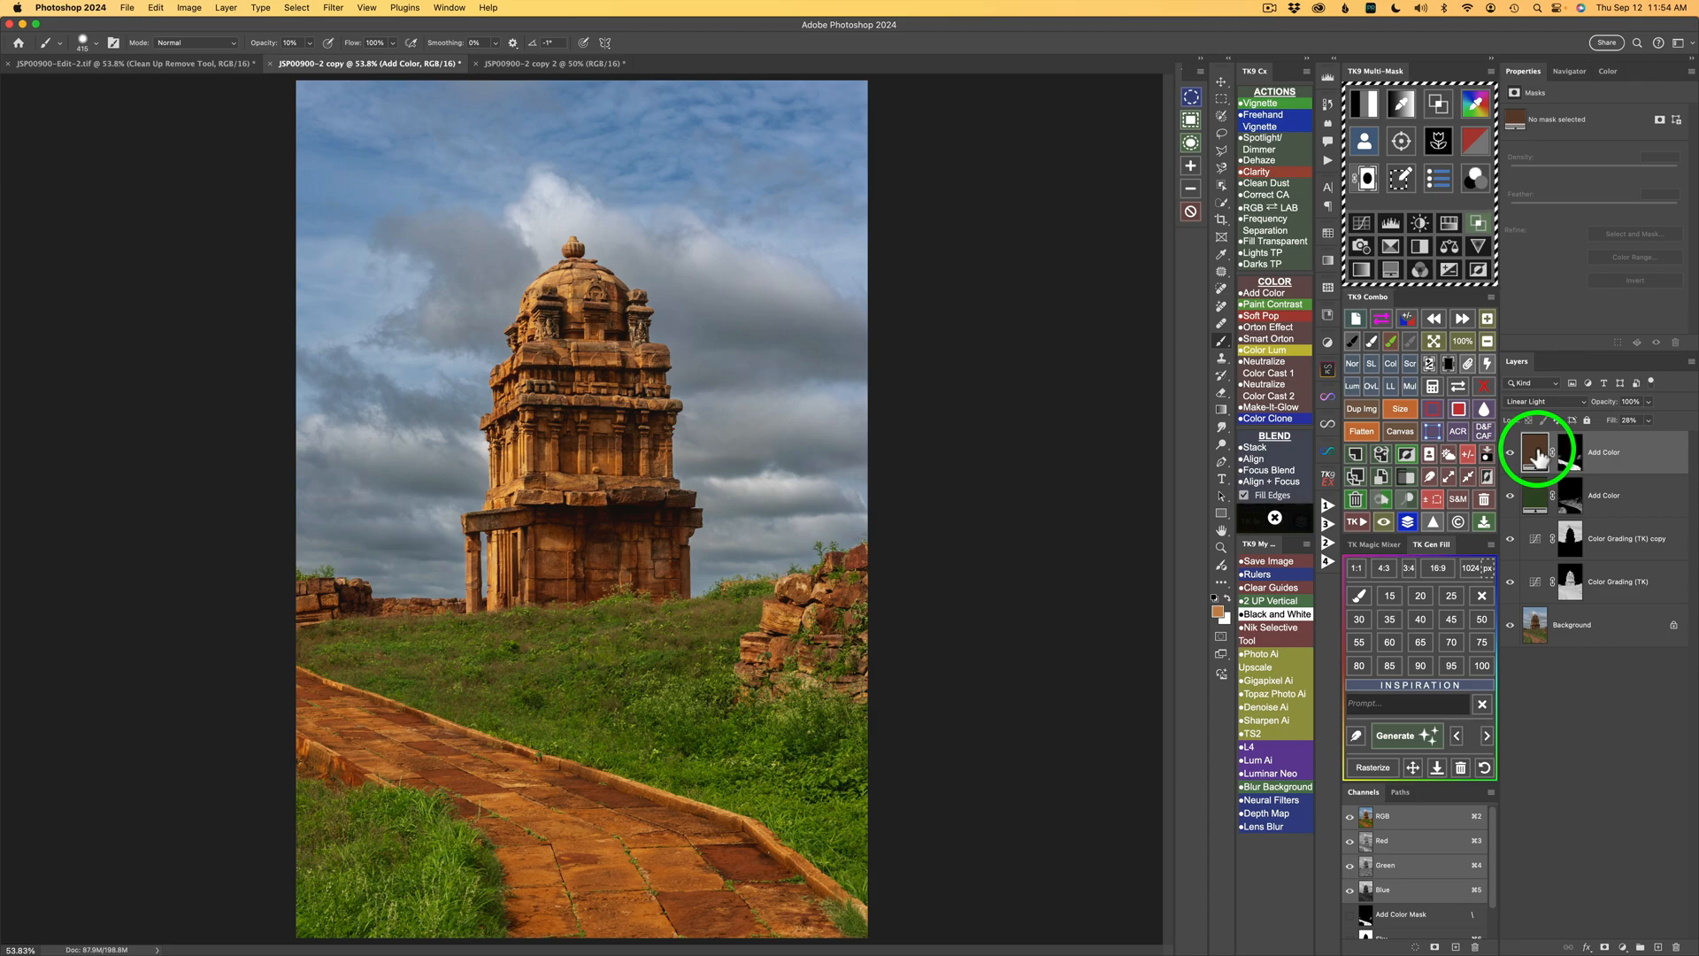
Step: Try warmer fill colors for the path's Add Color layer, settle on #3a3029, and compare the image with and without it
double_click(1540, 455)
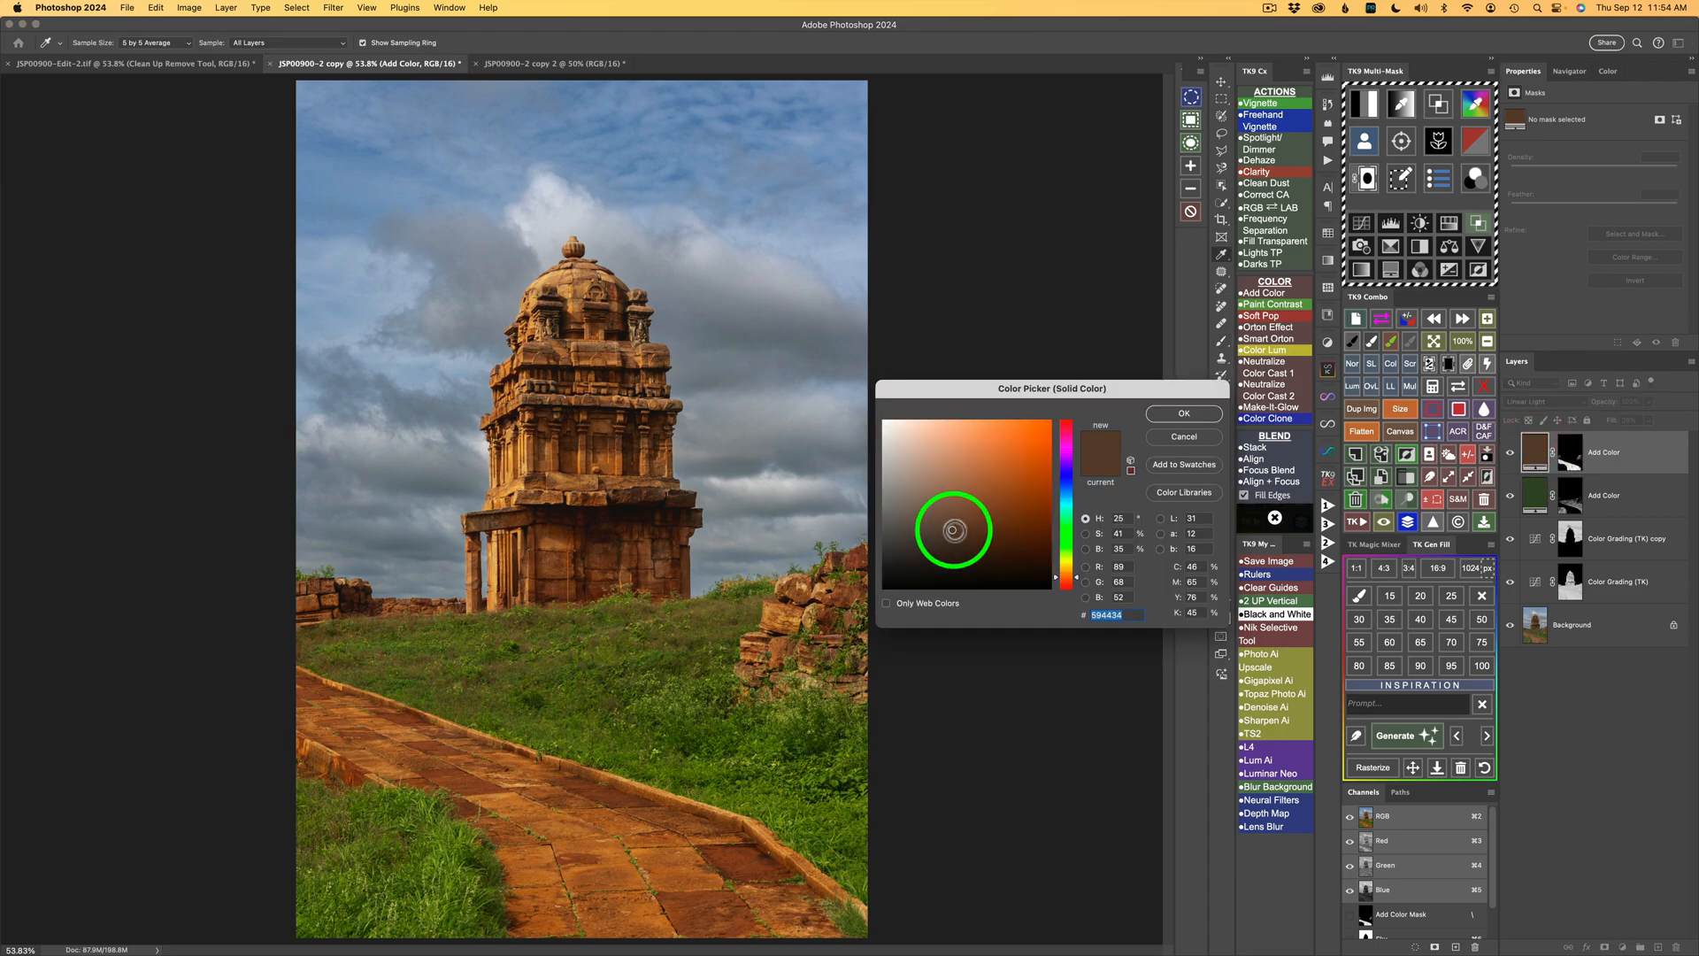
left_click(988, 532)
mouse_move(988, 532)
left_mouse_down()
mouse_move(994, 556)
mouse_move(995, 517)
left_mouse_up()
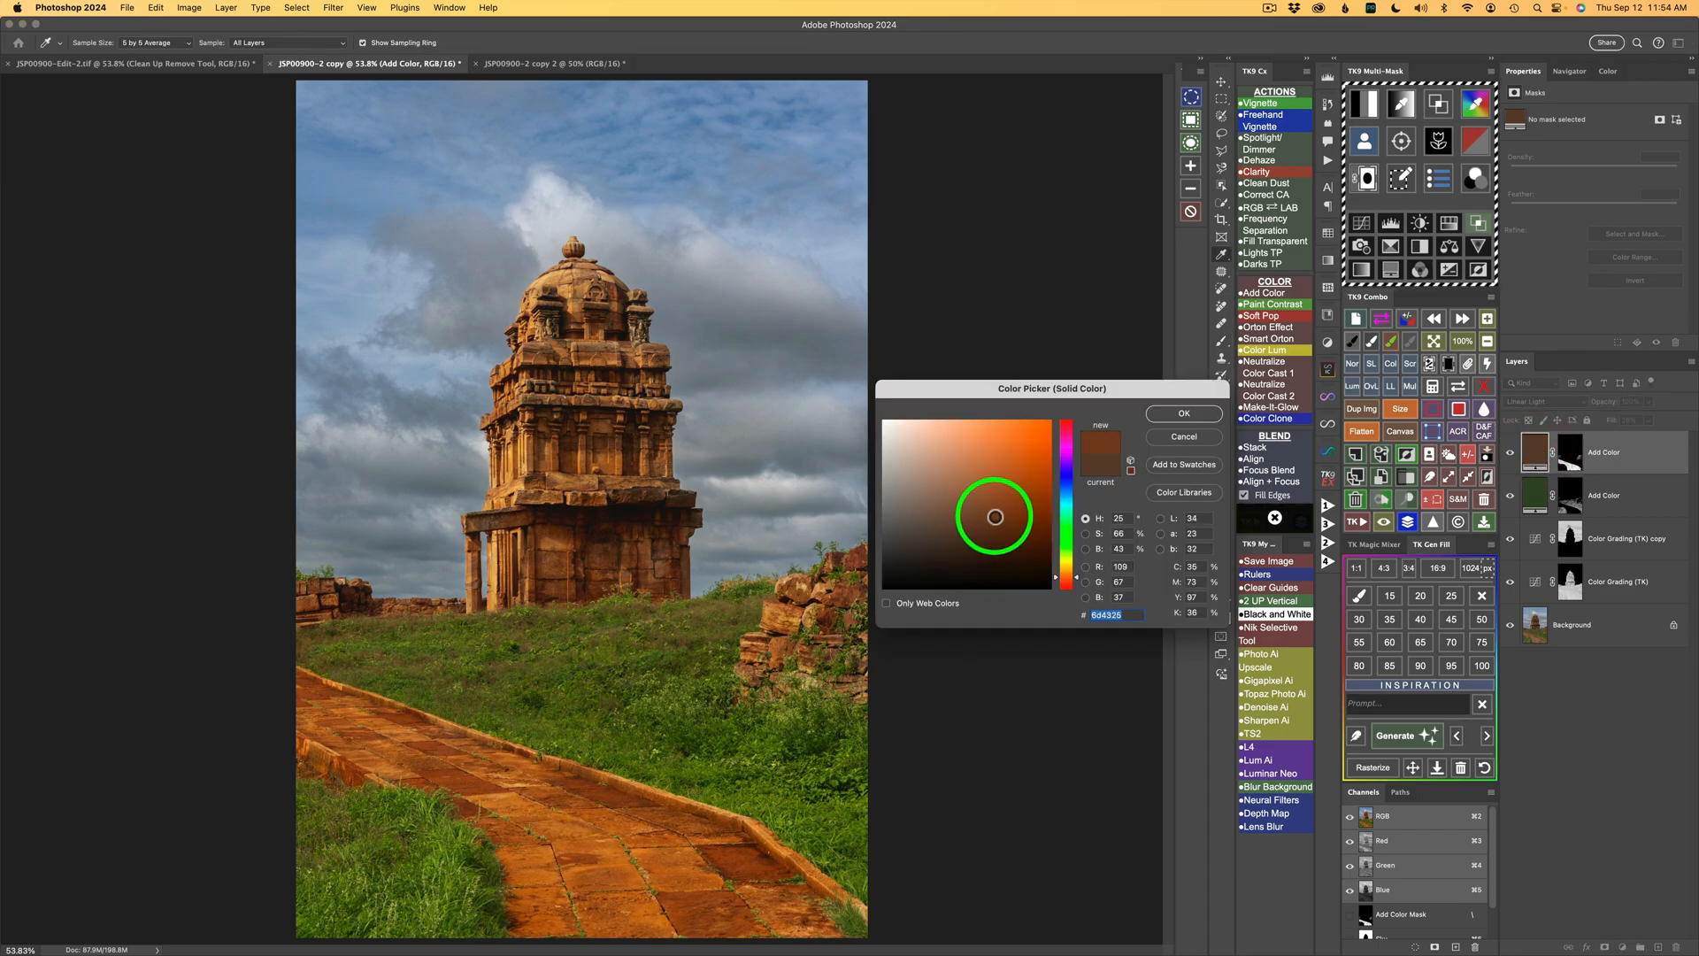
left_click(1076, 540)
left_click(1077, 573)
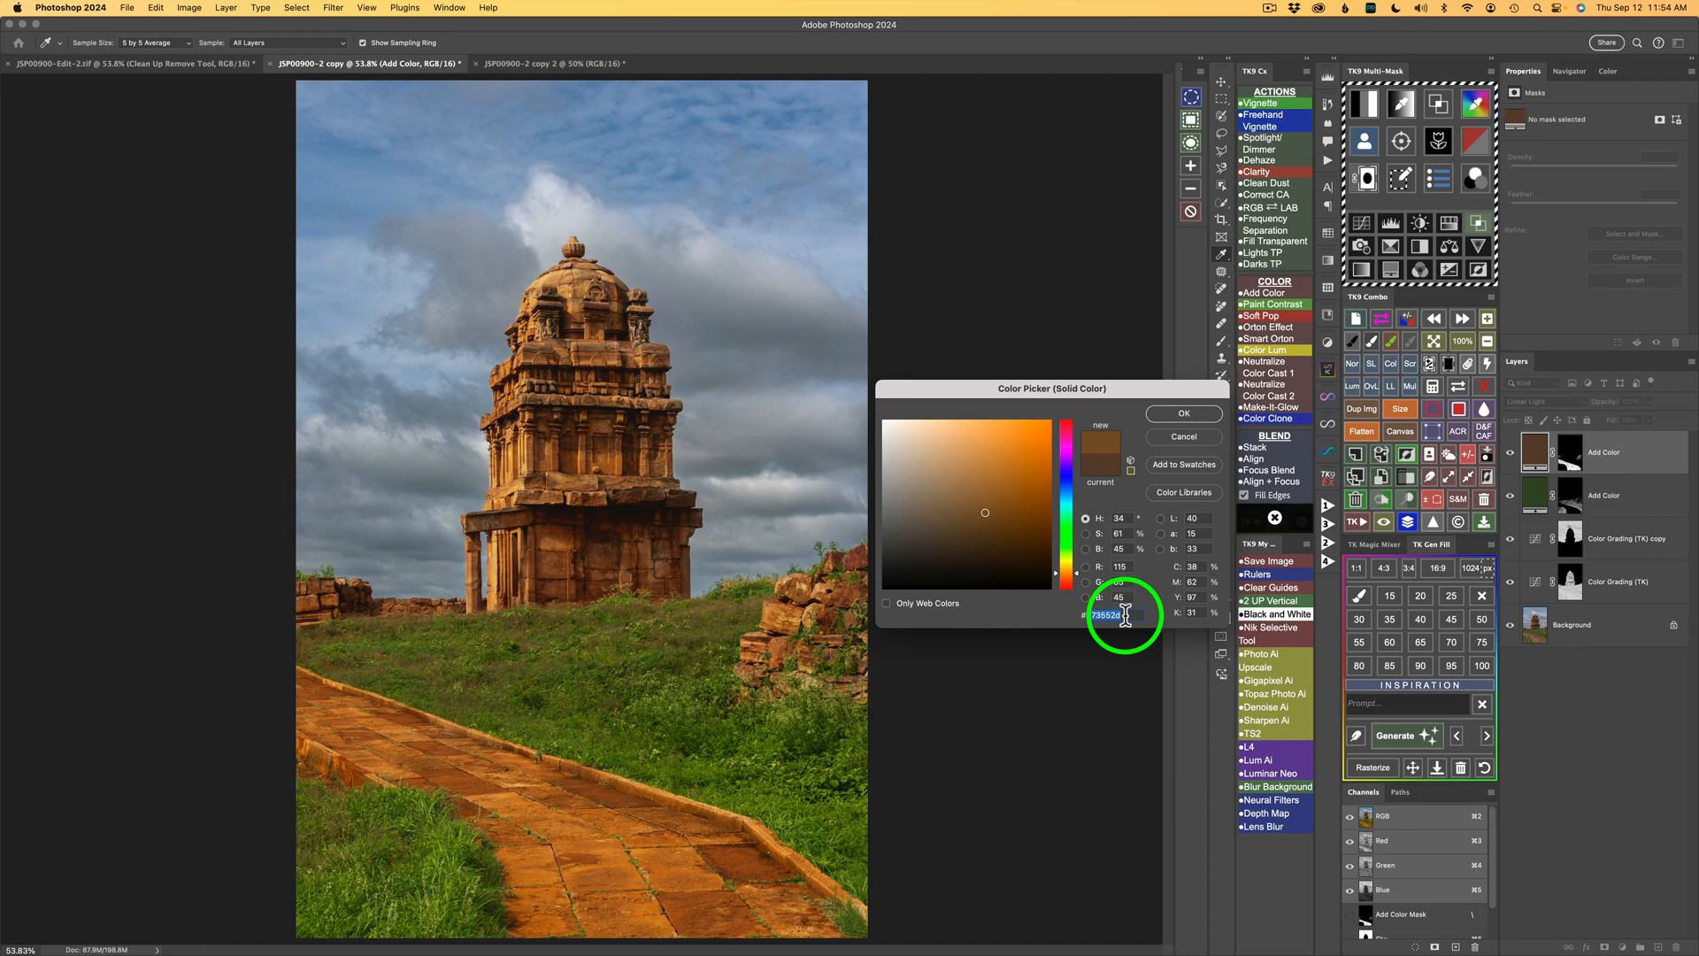
type("3a")
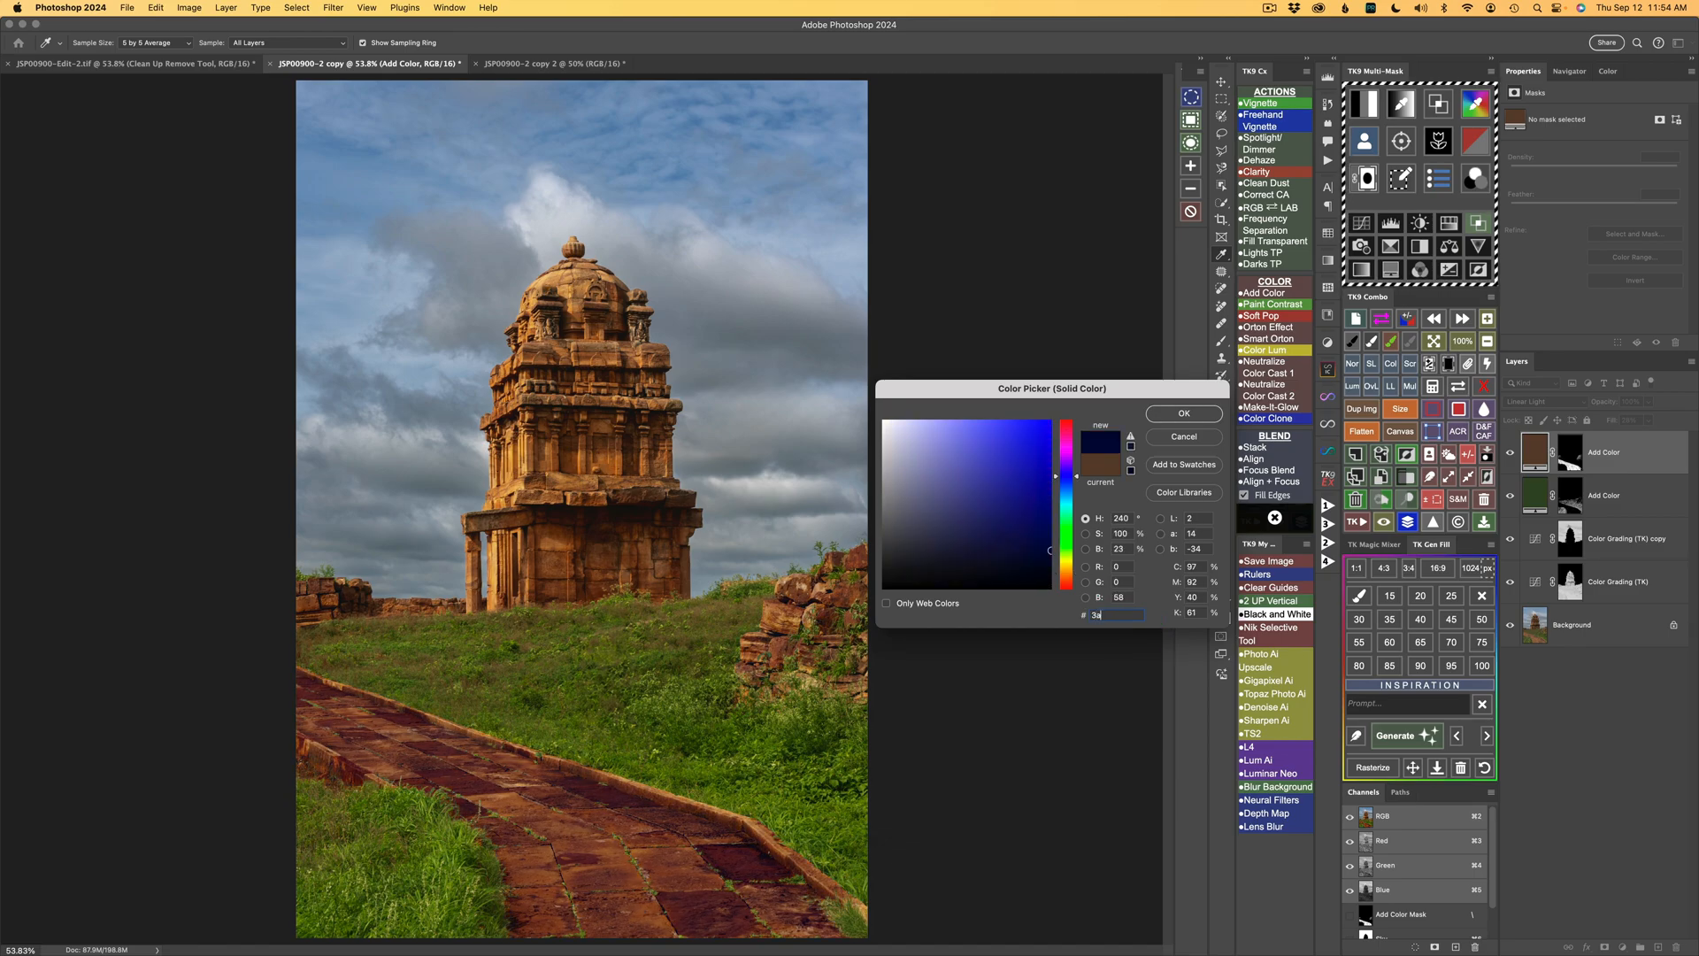
type("3029")
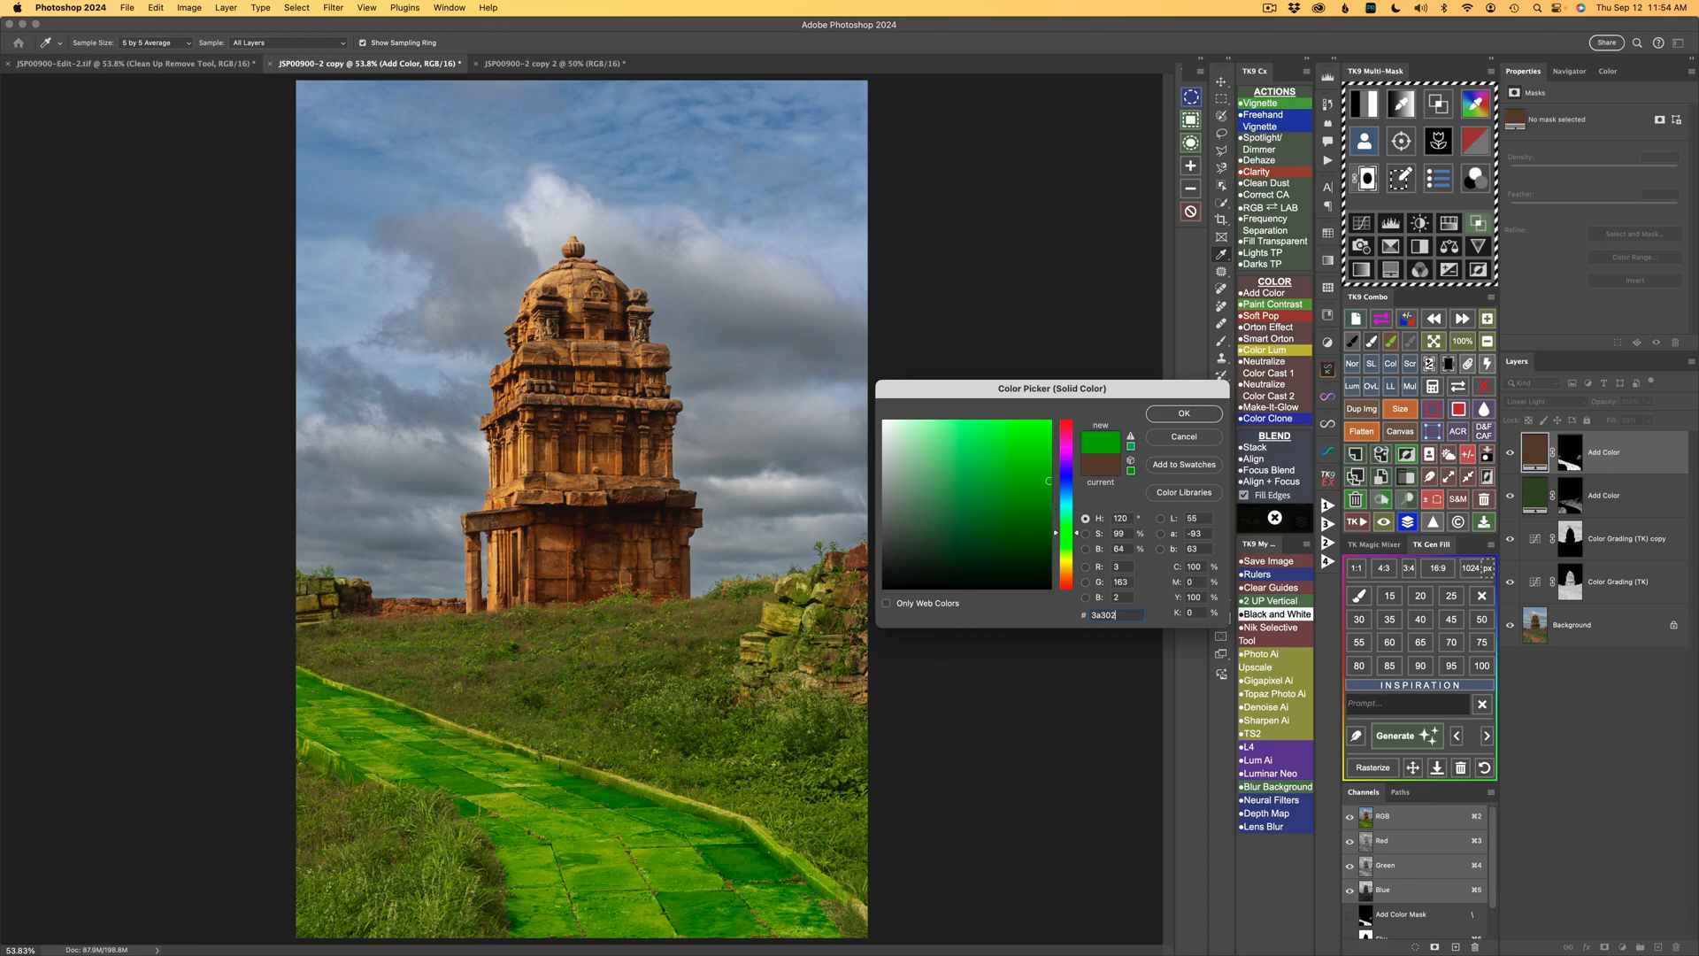
left_click(1214, 414)
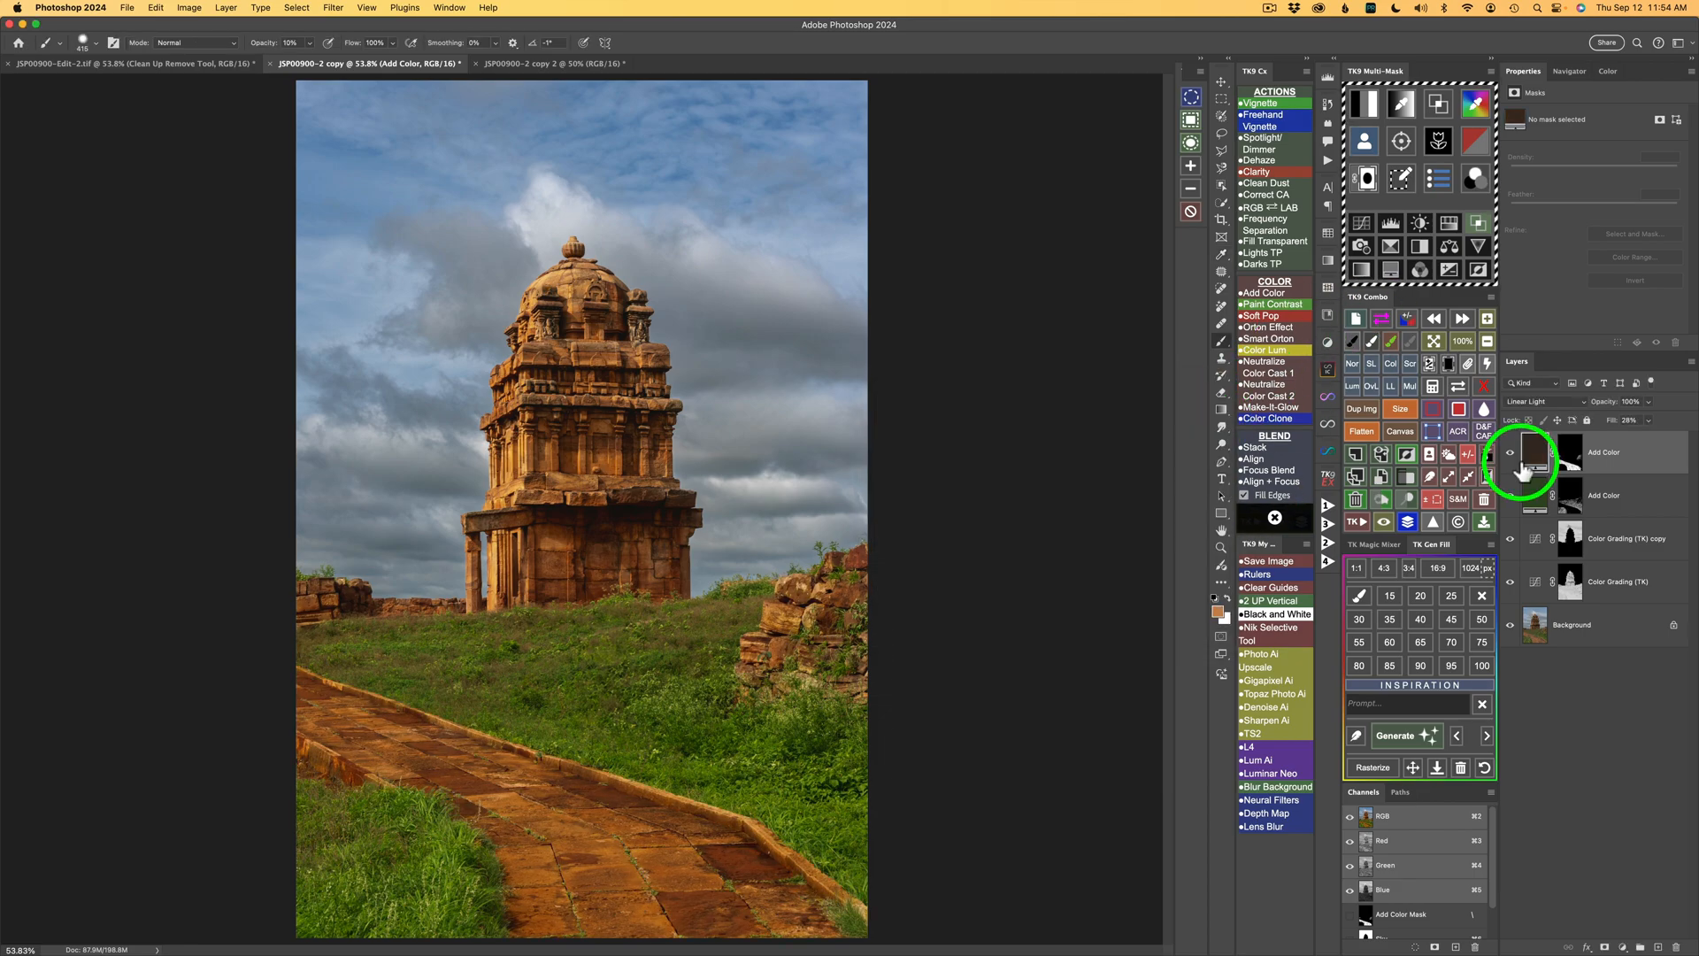
left_click(1512, 454)
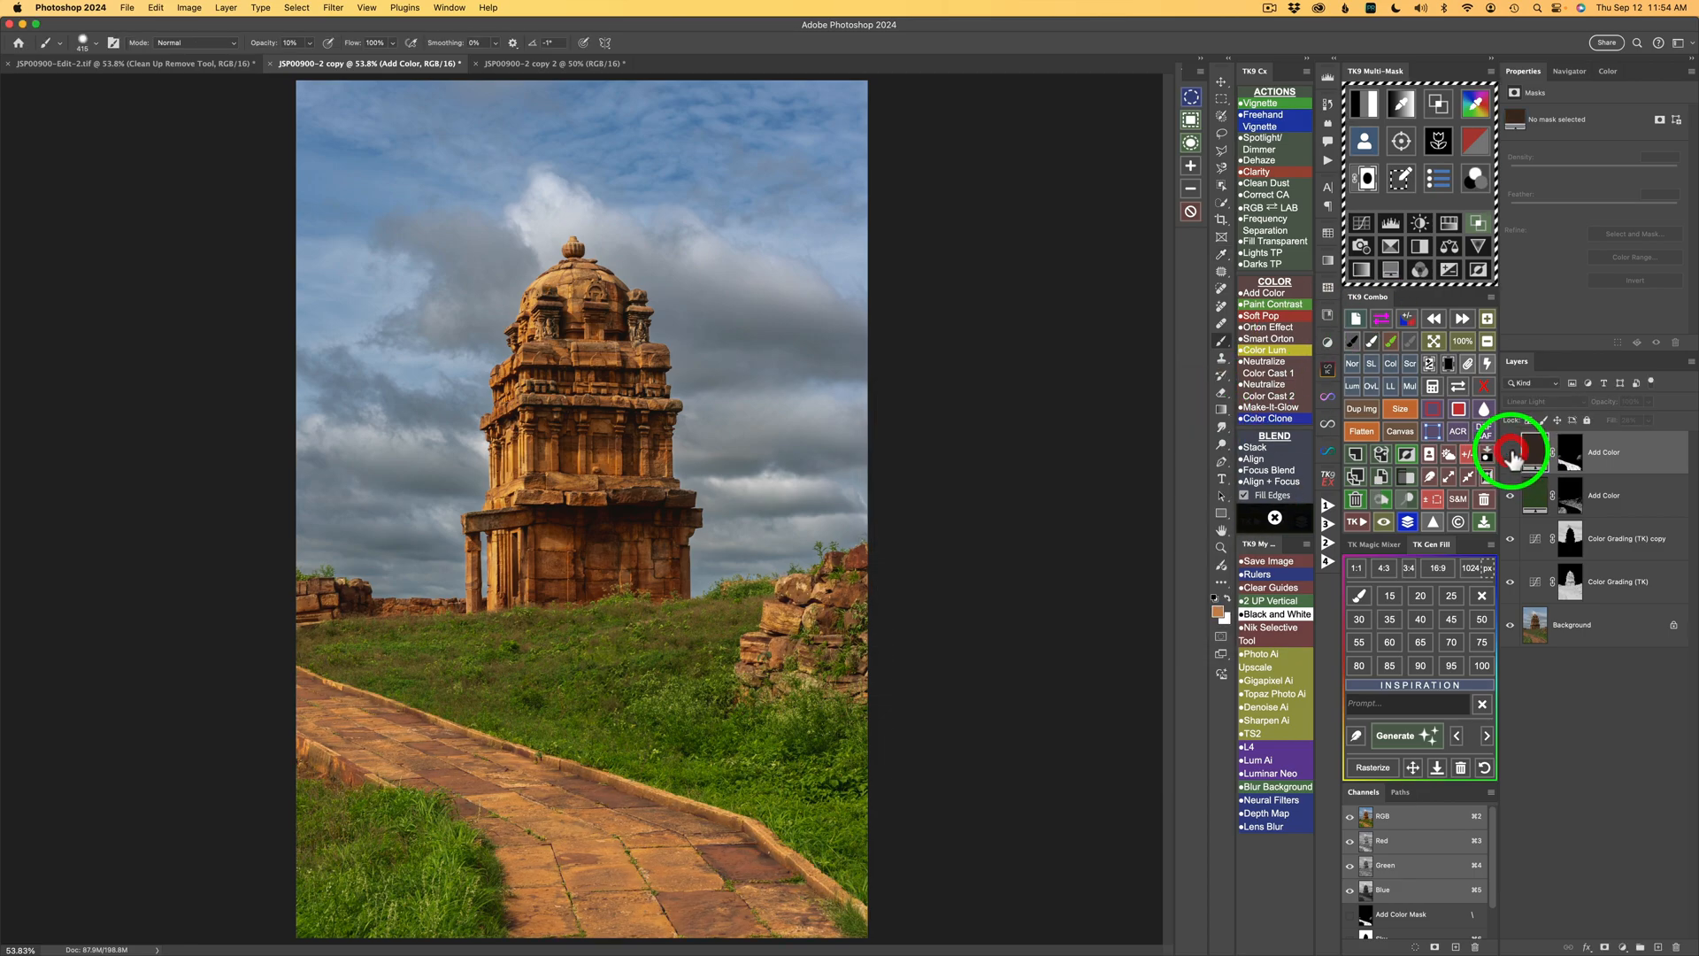
left_click(1511, 454)
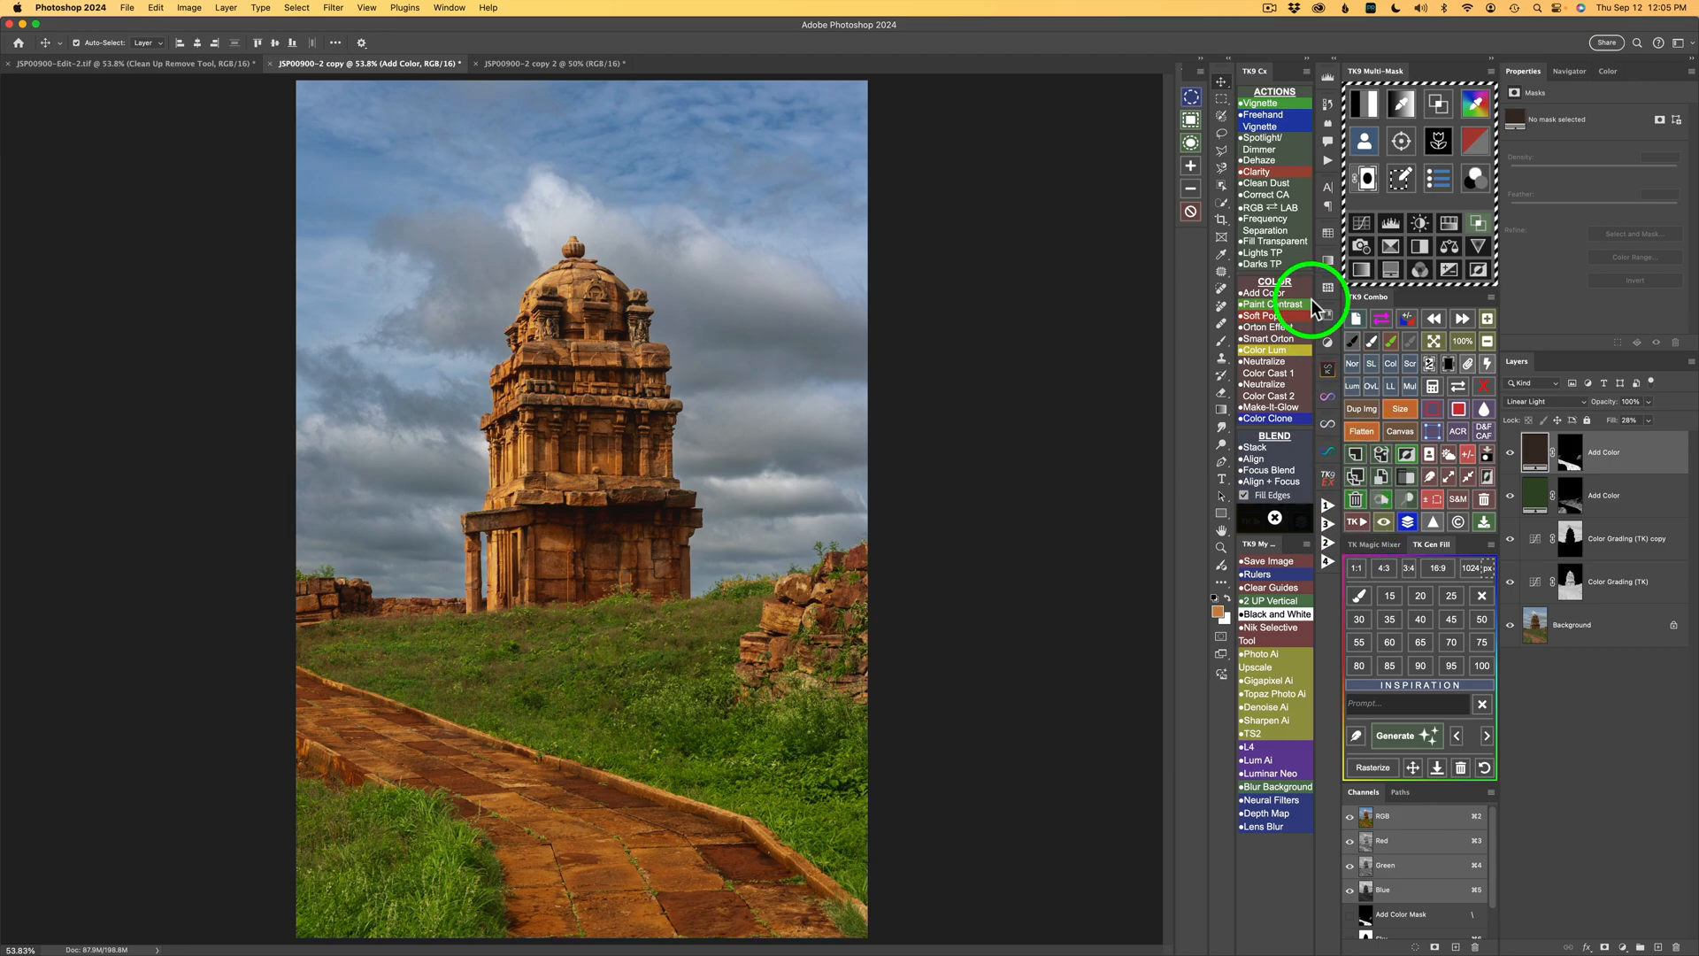
Step: Create a Clarity layer with a High Pass radius of 40.2 pixels and invert its effect
left_click(1264, 173)
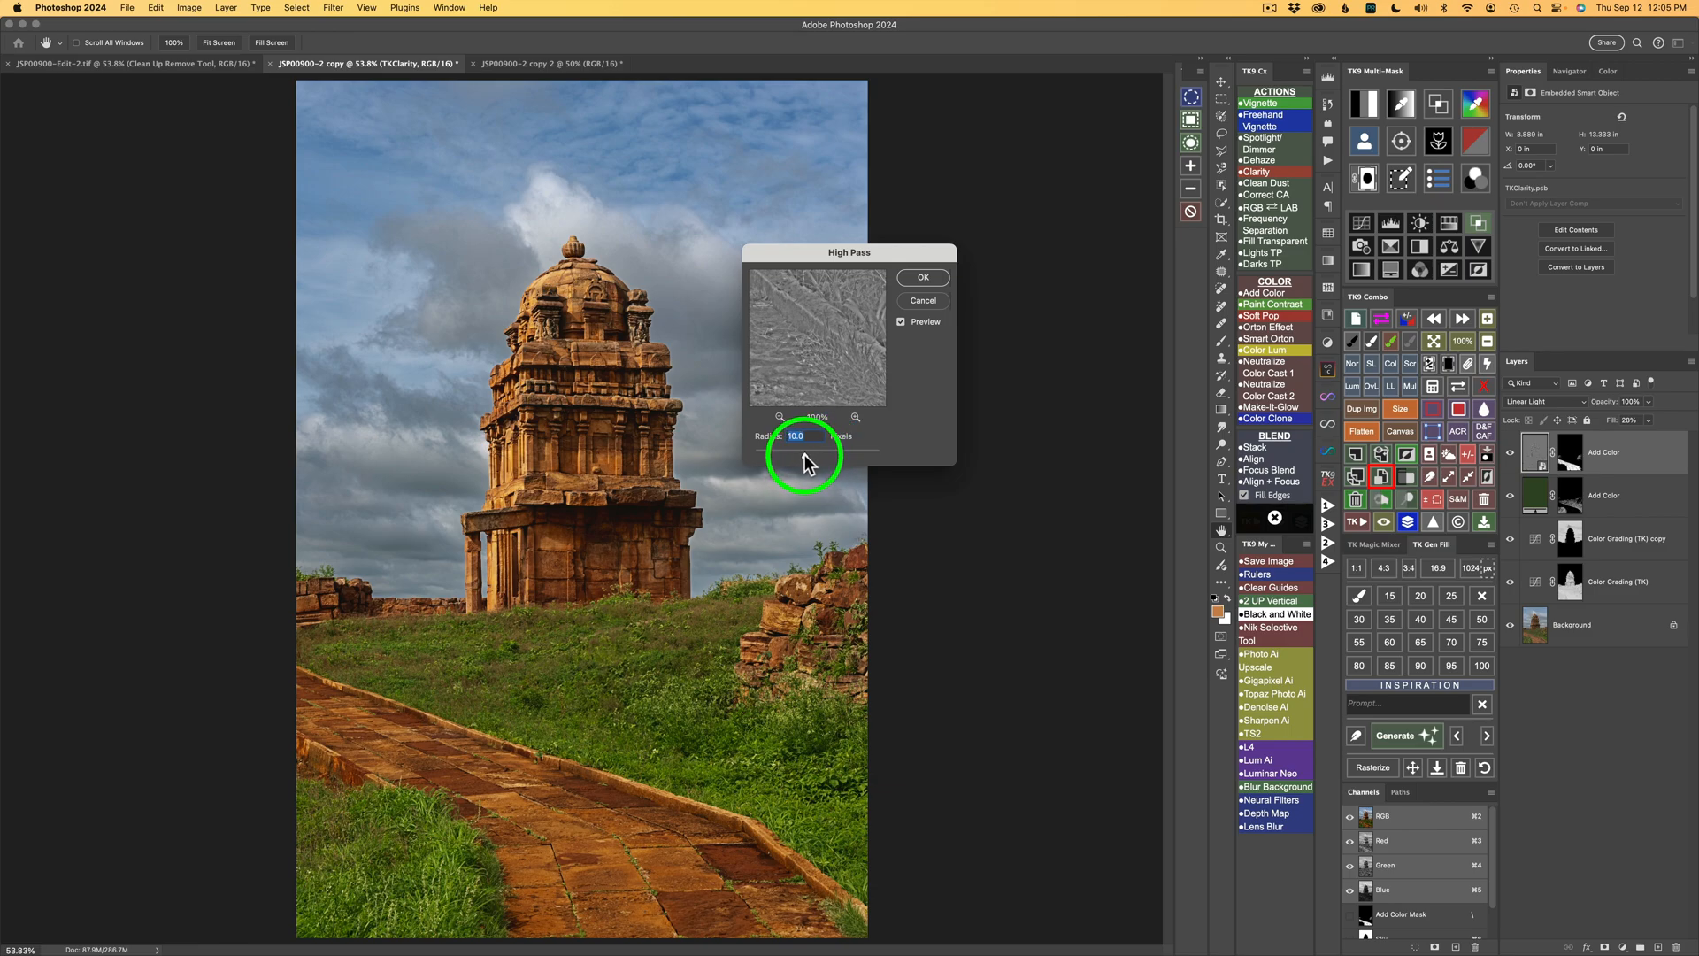
left_click_drag(806, 461, 820, 463)
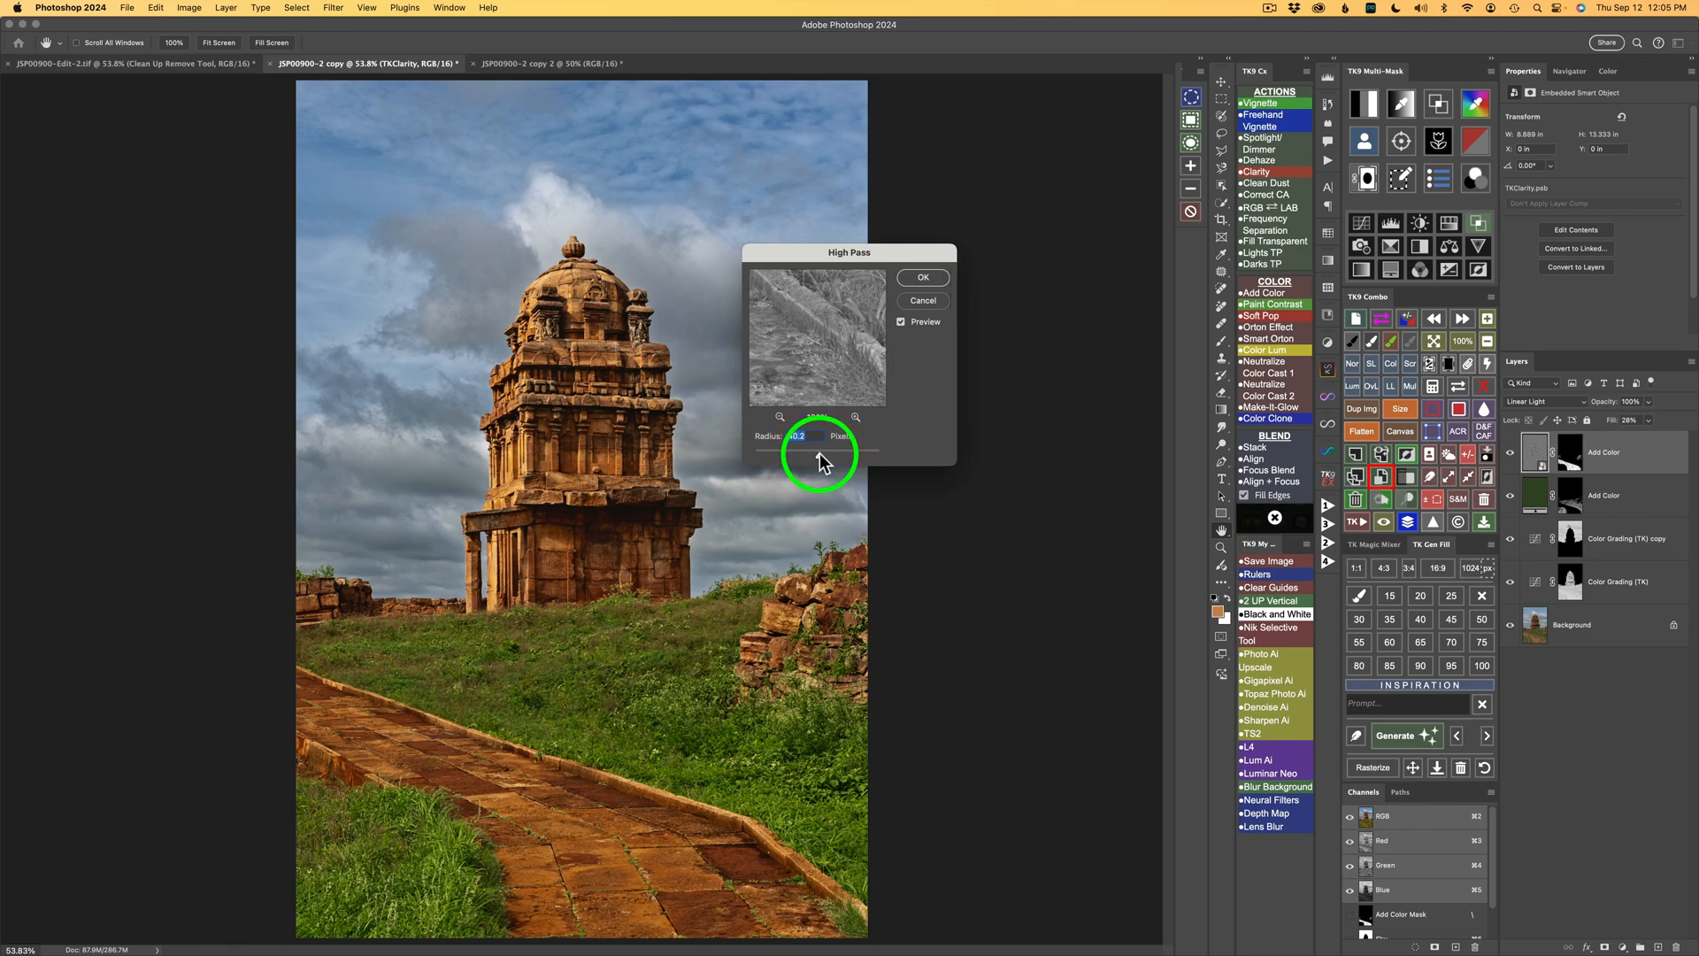
left_click(924, 277)
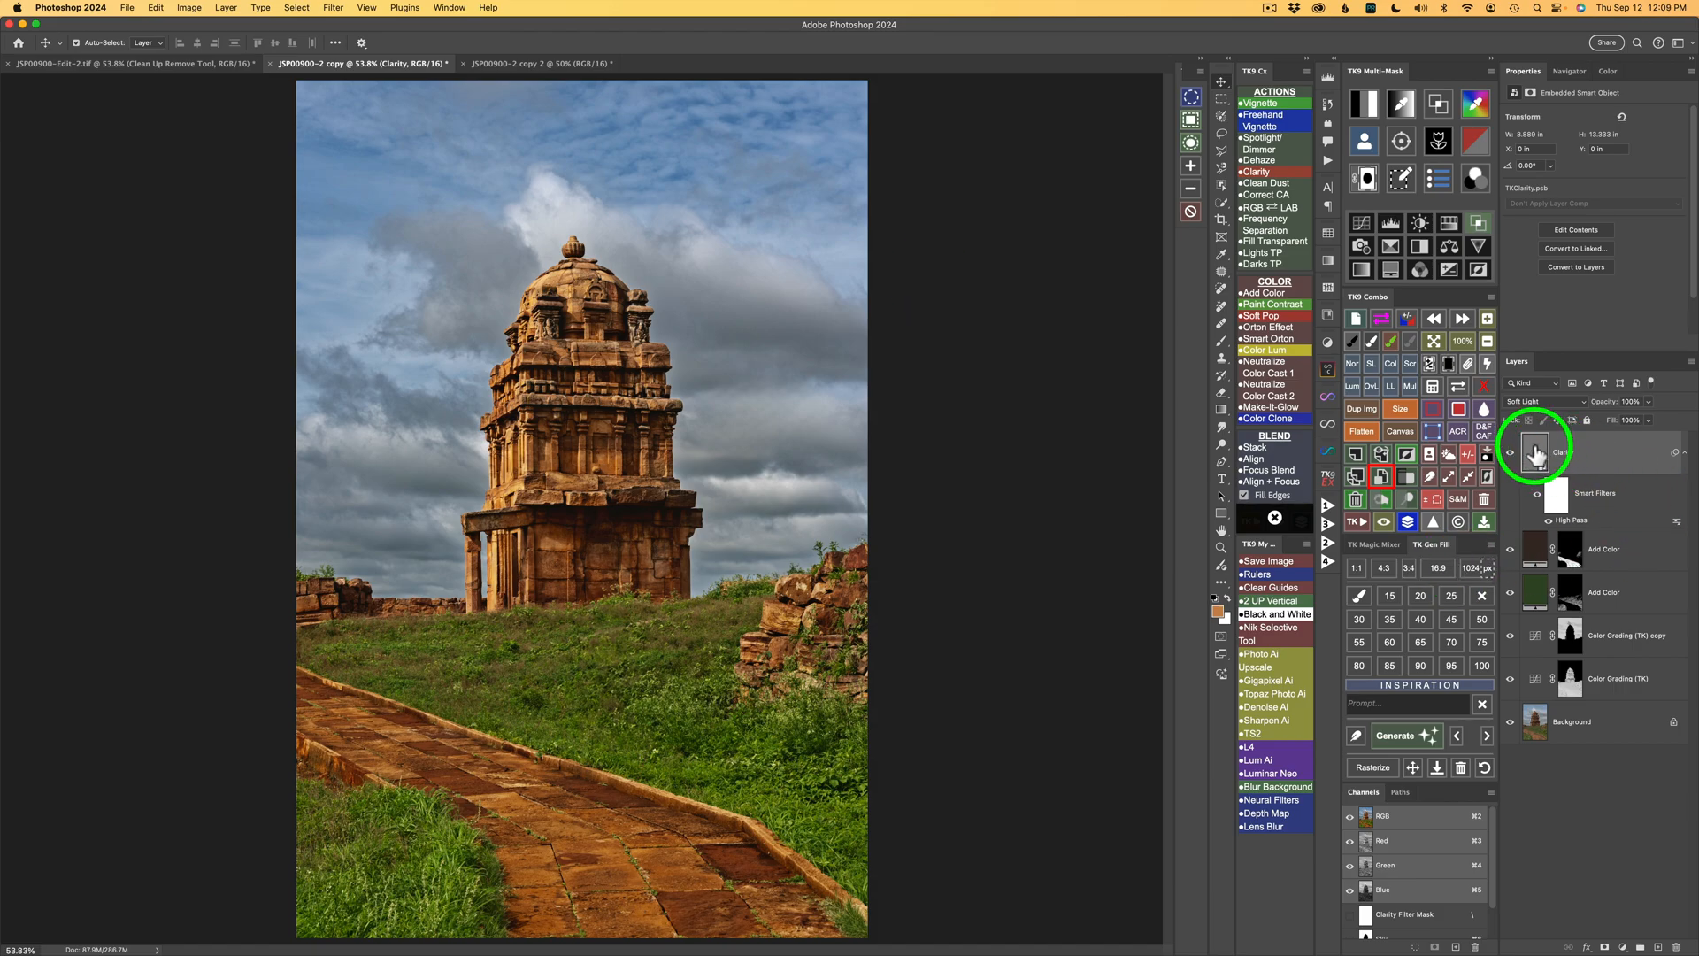
left_click(1410, 453)
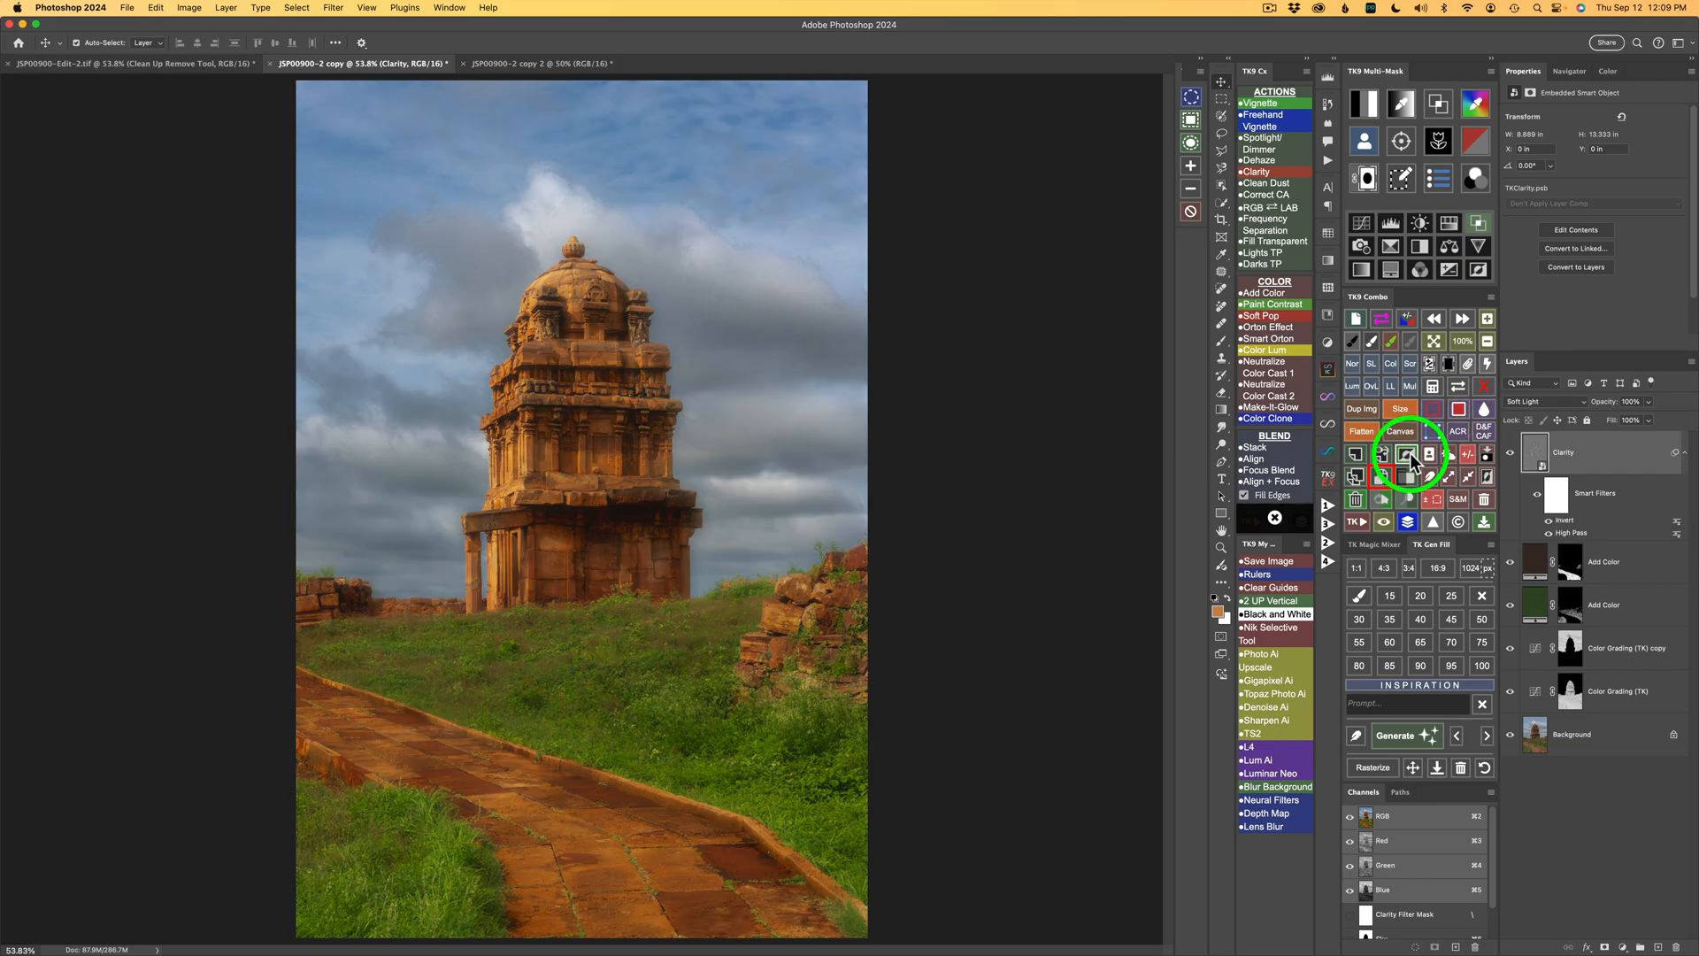
Step: Mask the inverted Clarity layer with the saved Sky mask and compare the image with and without the layer
left_click(1436, 386)
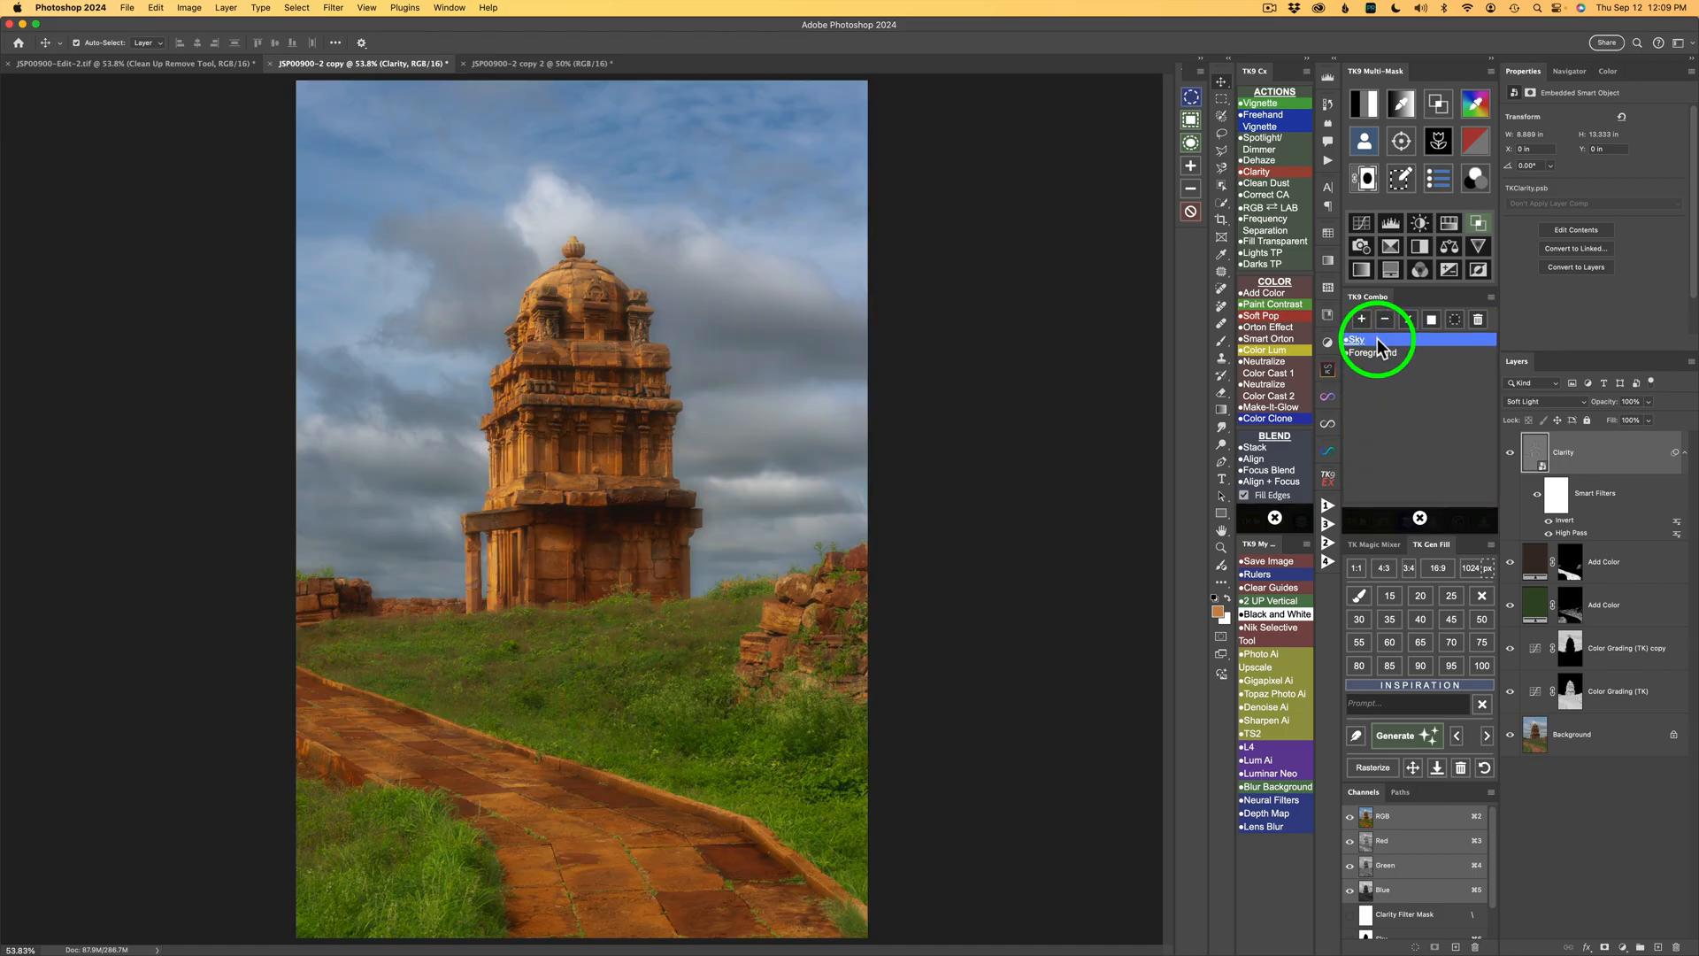
left_click(1407, 324)
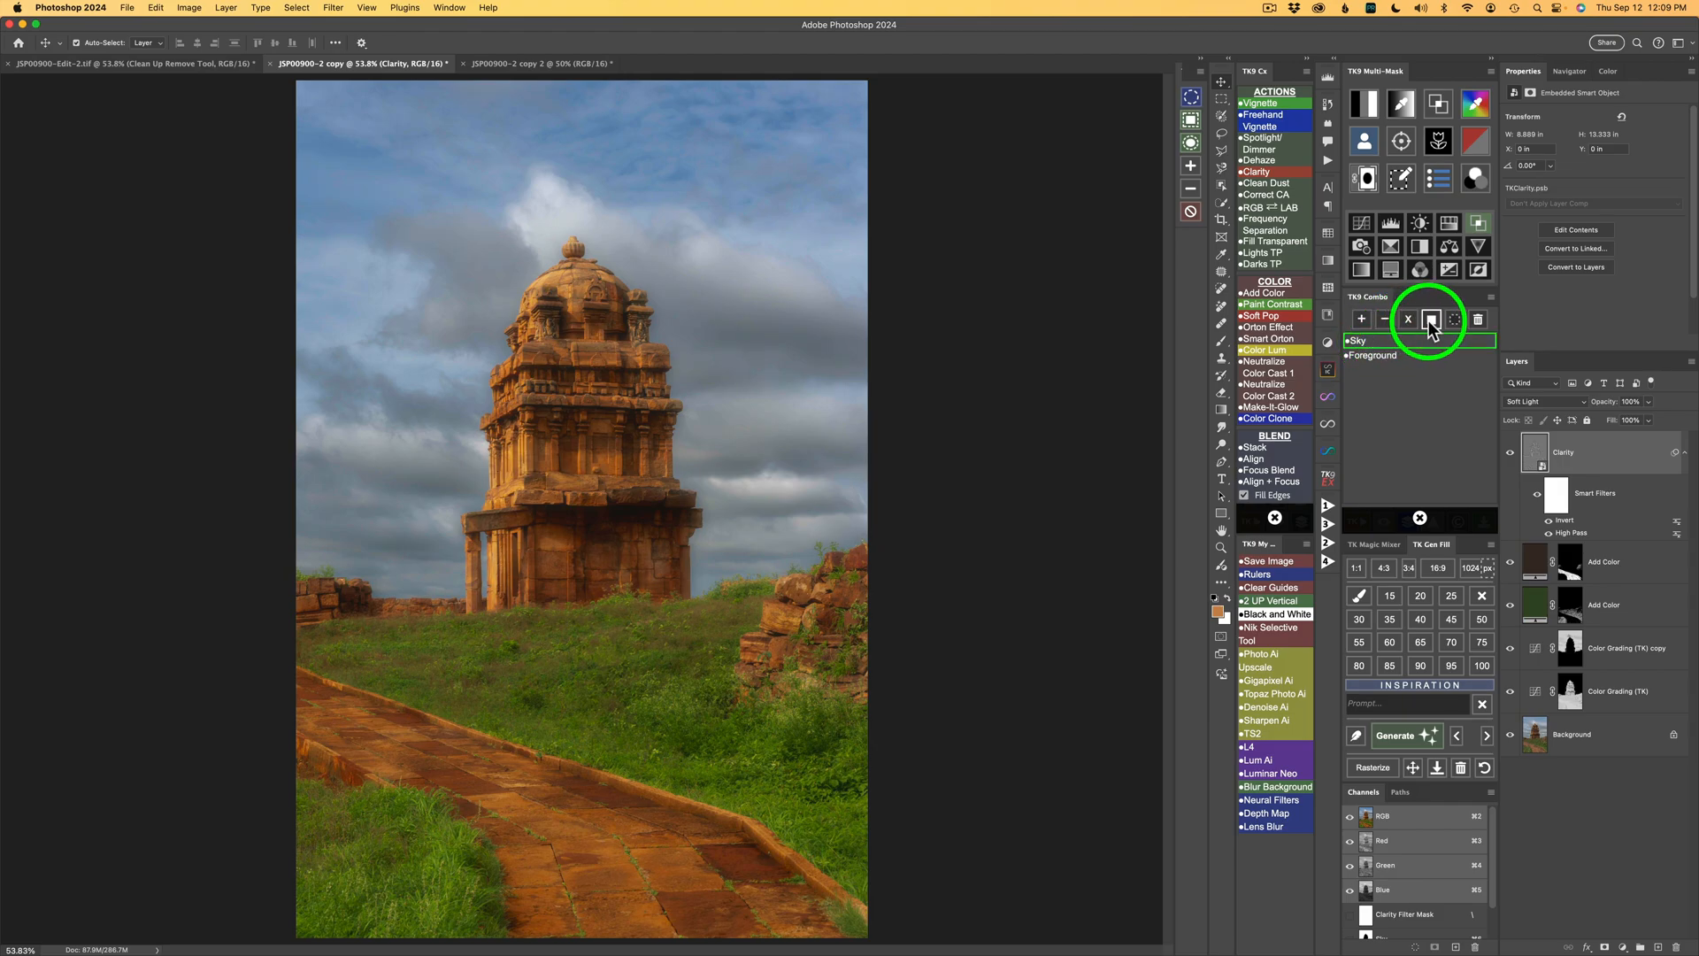
left_click(1432, 321)
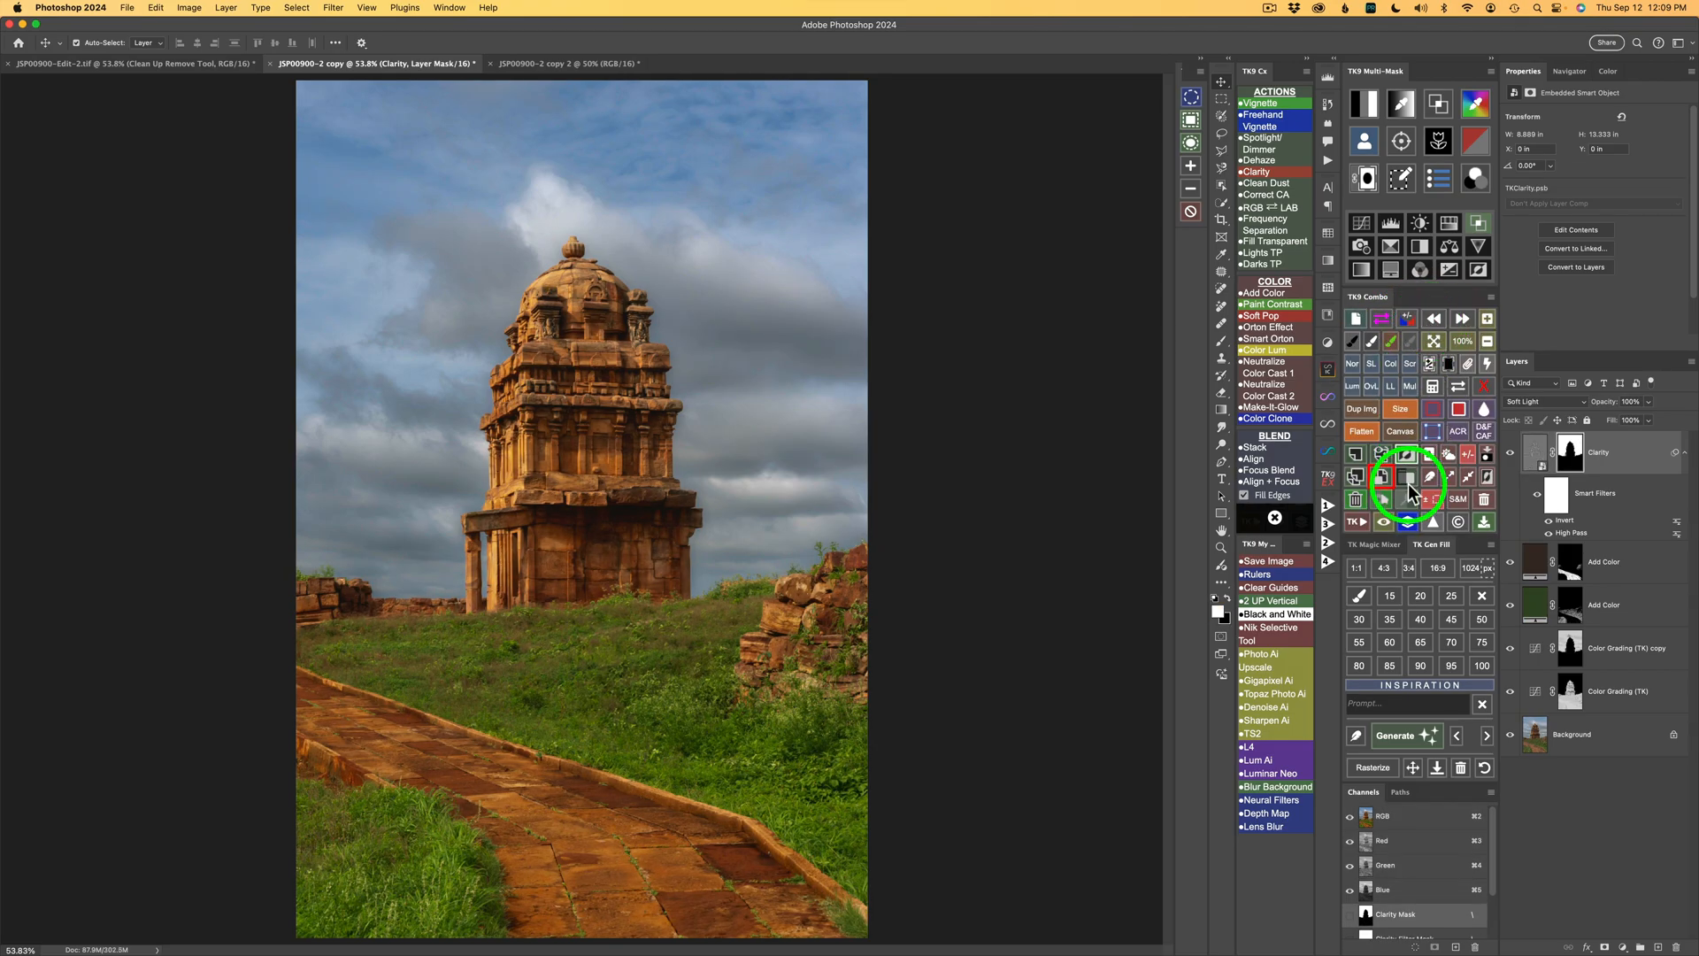
left_click(1511, 453)
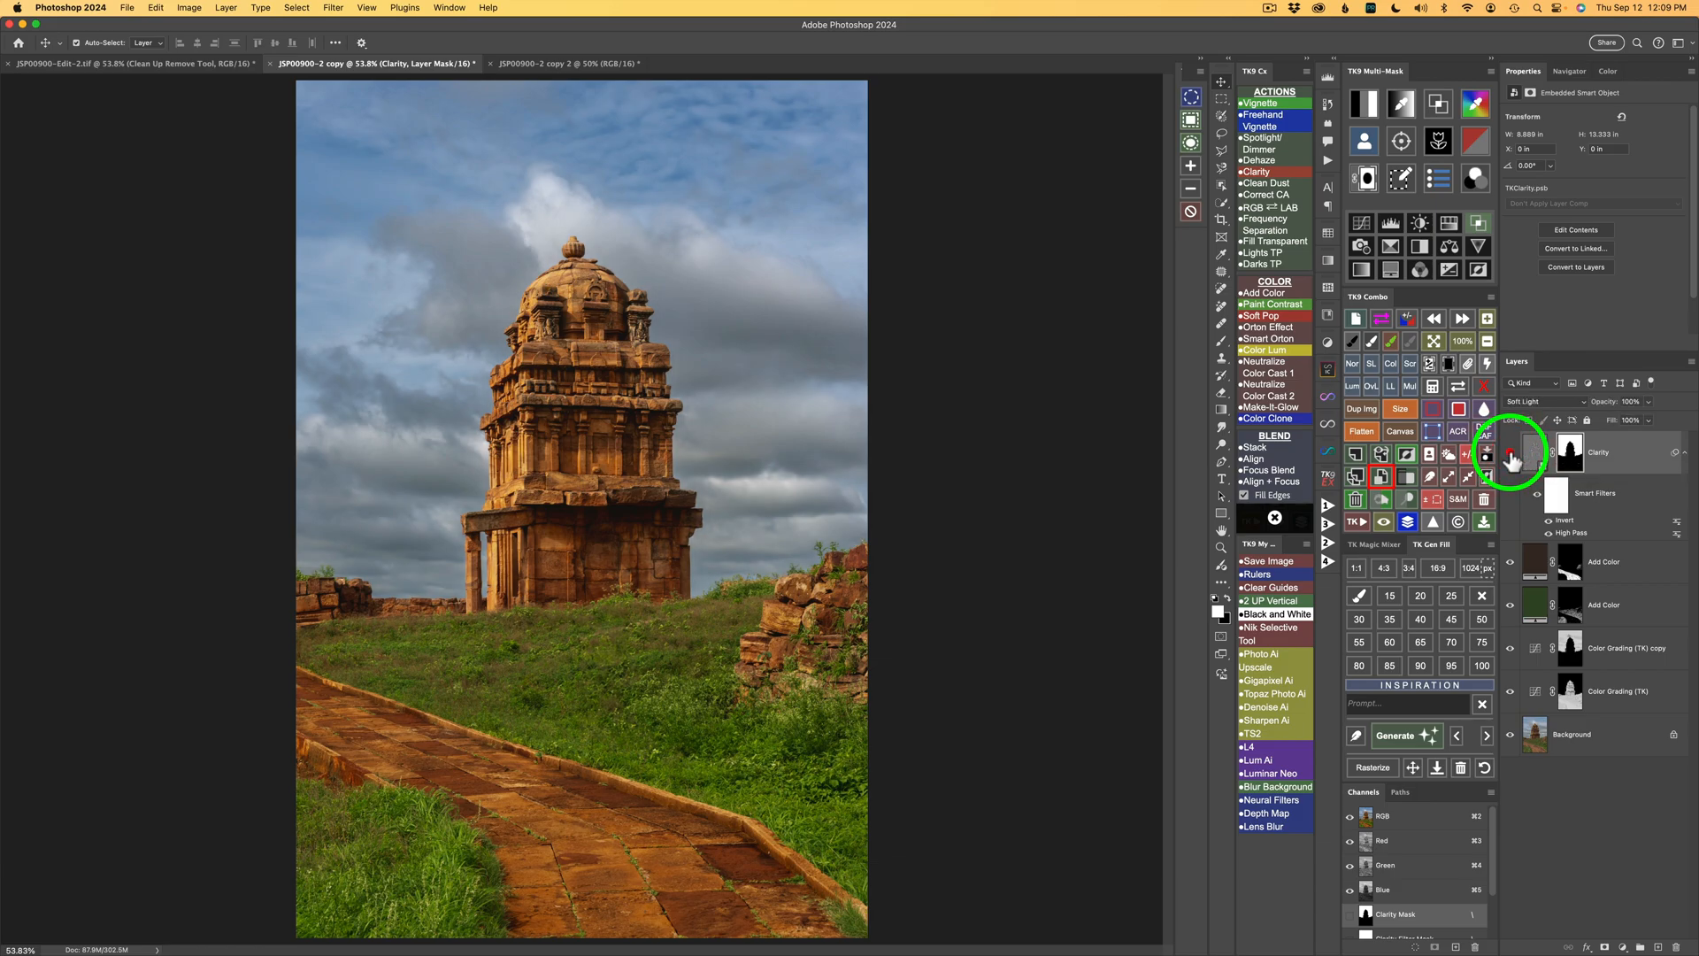
left_click(1511, 455)
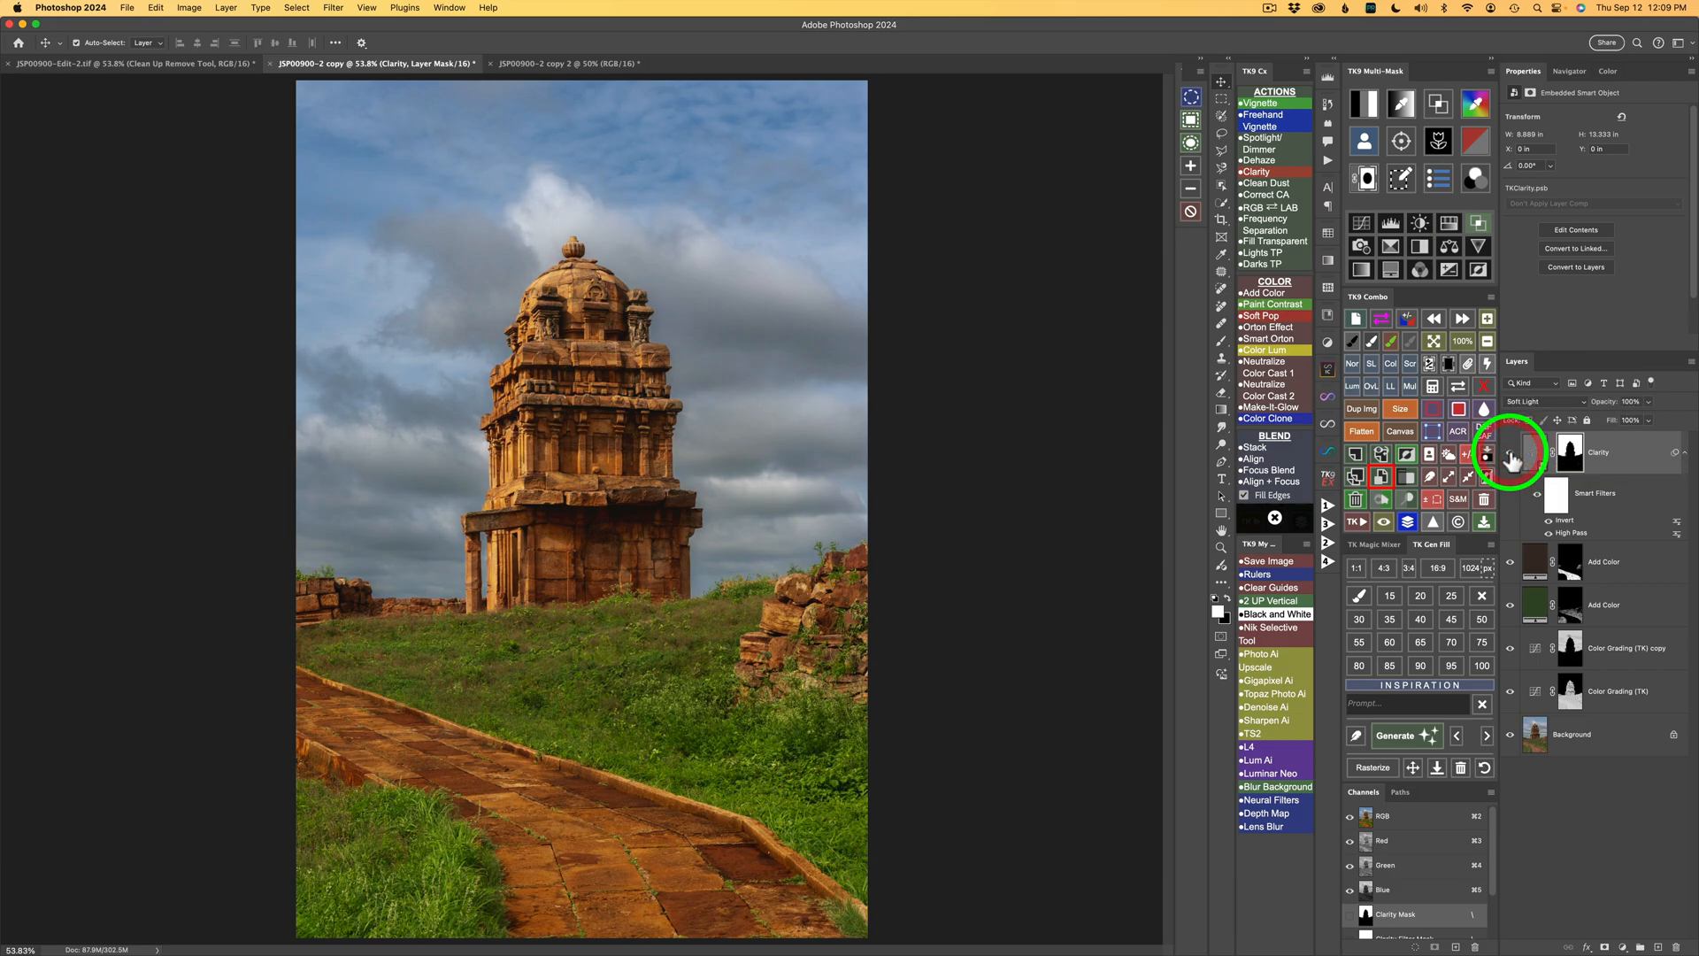
Step: Review the Clarity layer's High Pass filter settings and leave them without changes
double_click(1568, 532)
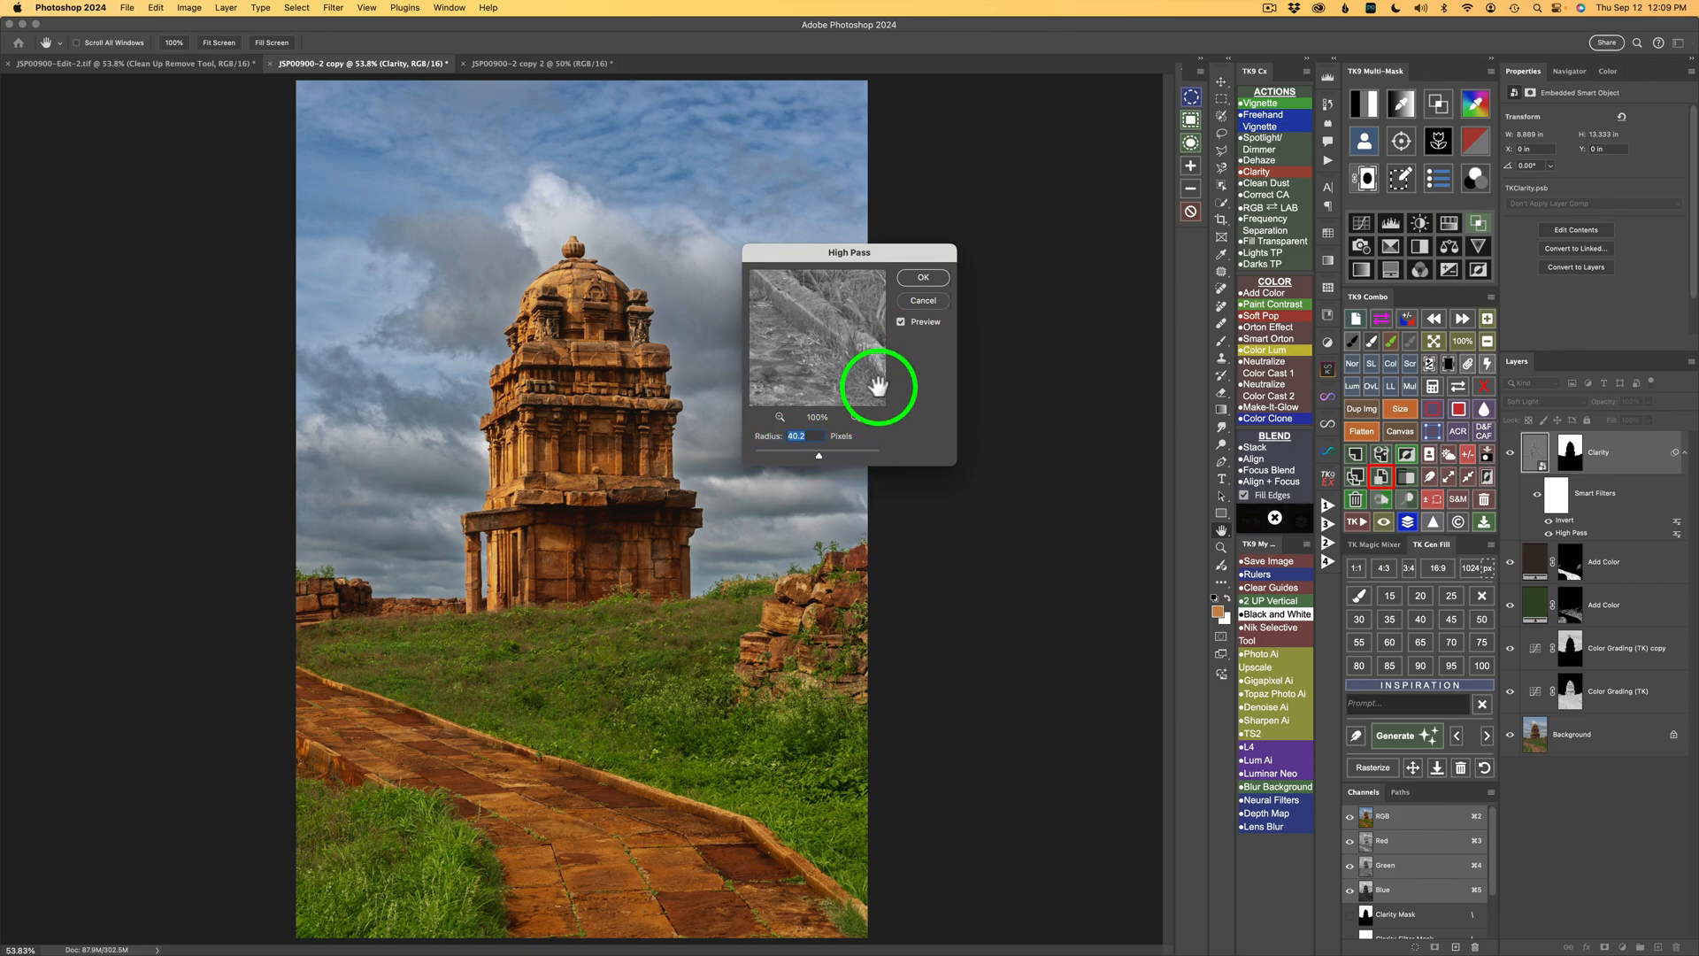
left_click(920, 301)
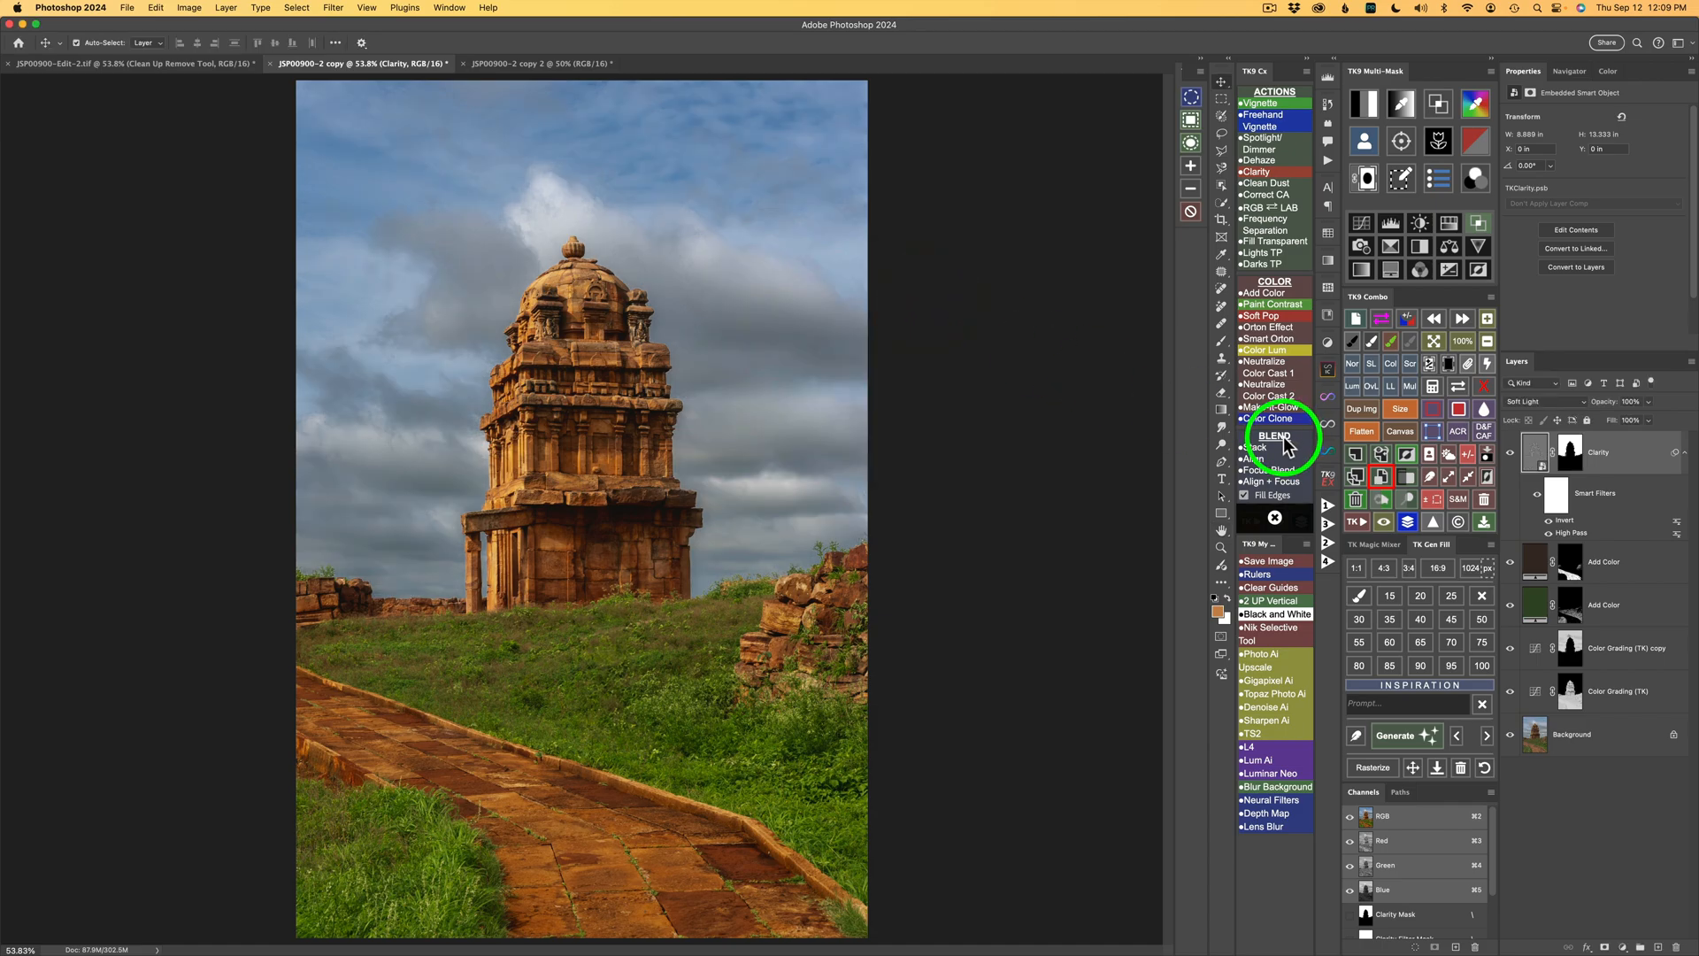
Step: Create a merged smart object layer above the Clarity layer and open it in the Camera Raw filter
left_click(1510, 453)
left_click(1536, 452)
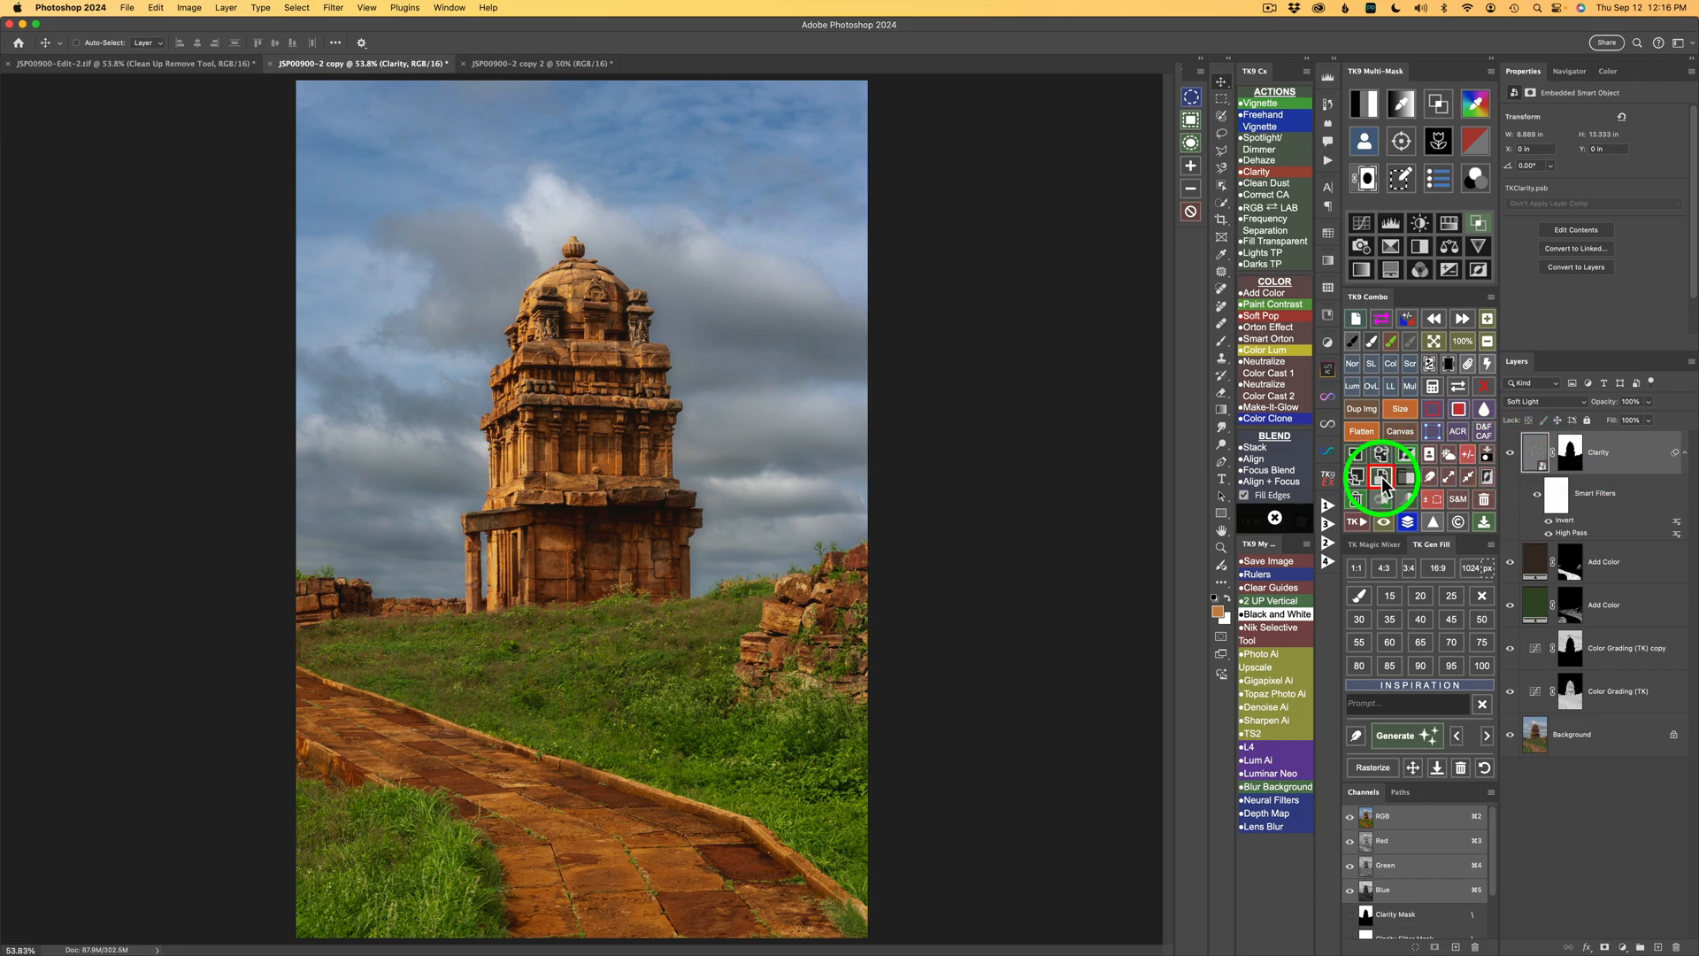
left_click(1381, 478)
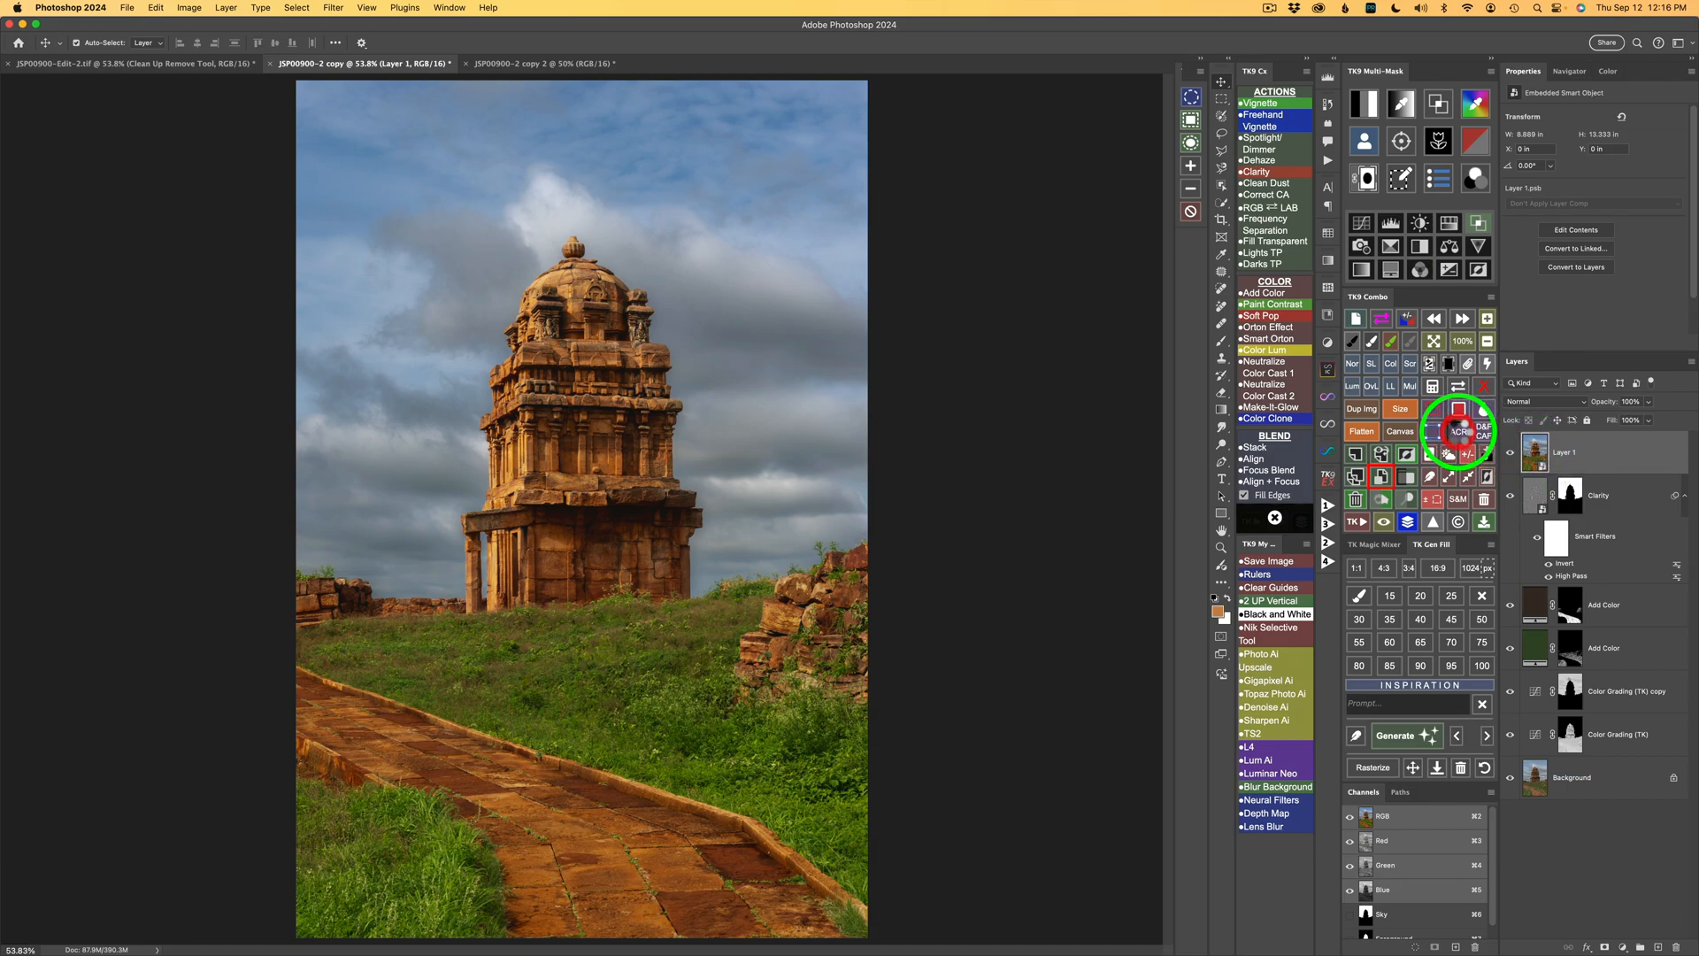
left_click(1461, 431)
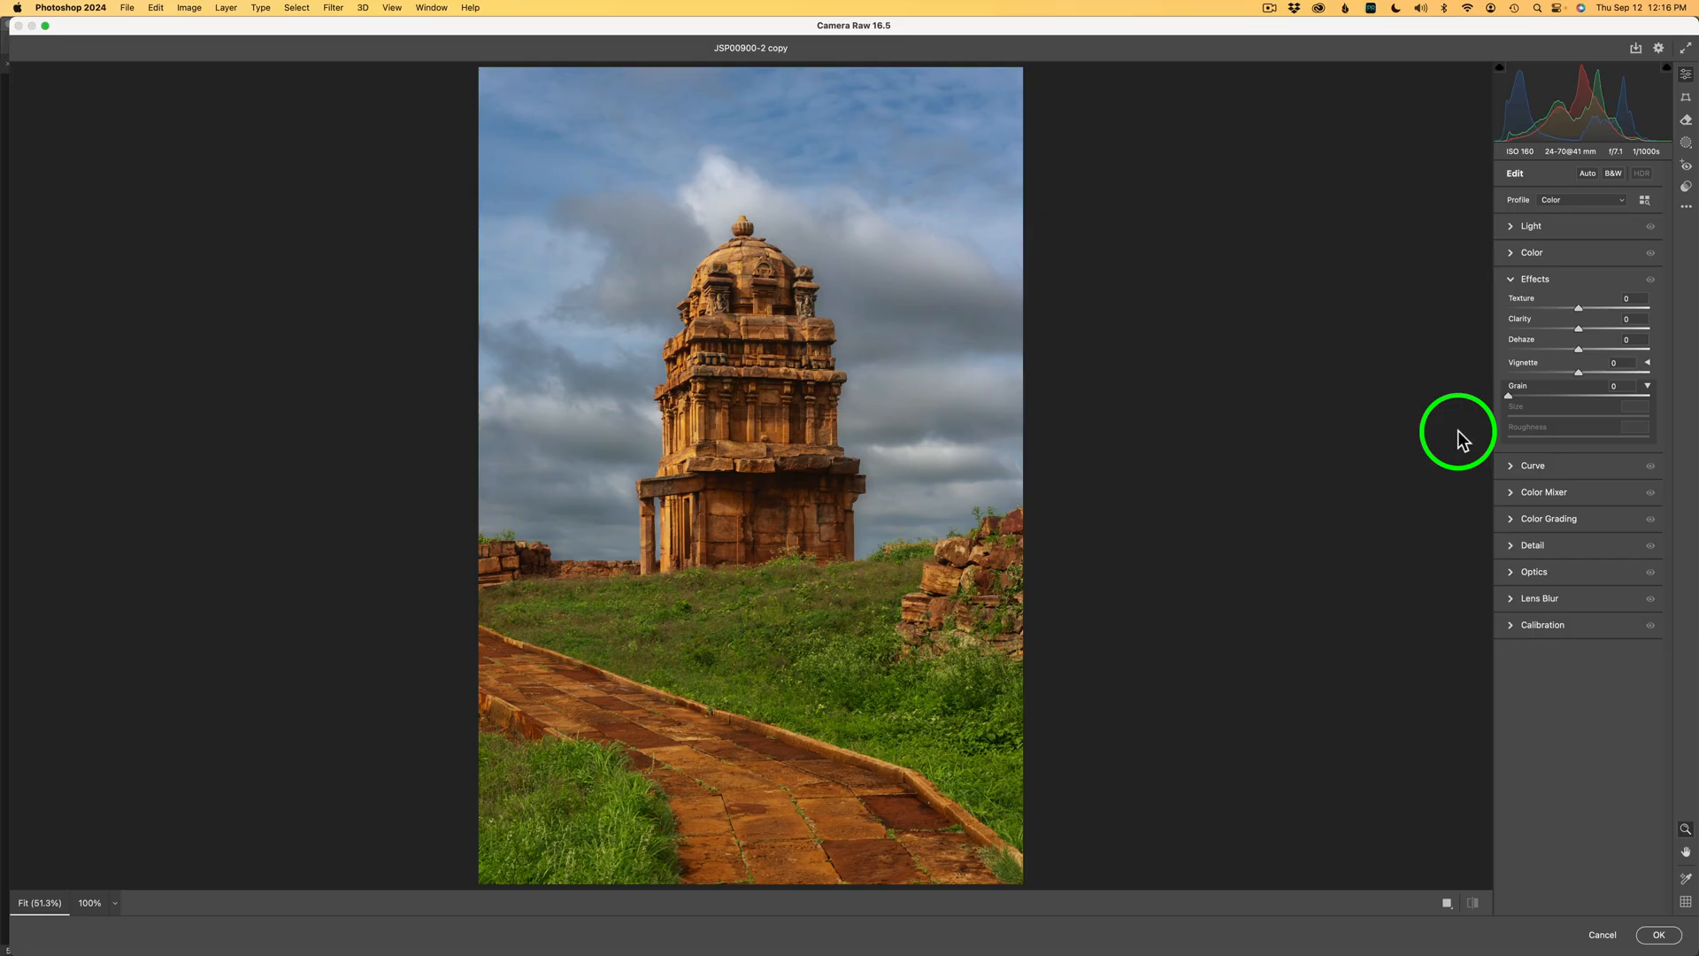
Step: Set Texture to +42, raise Clarity moderately, and apply the Camera Raw filter
left_click(1554, 280)
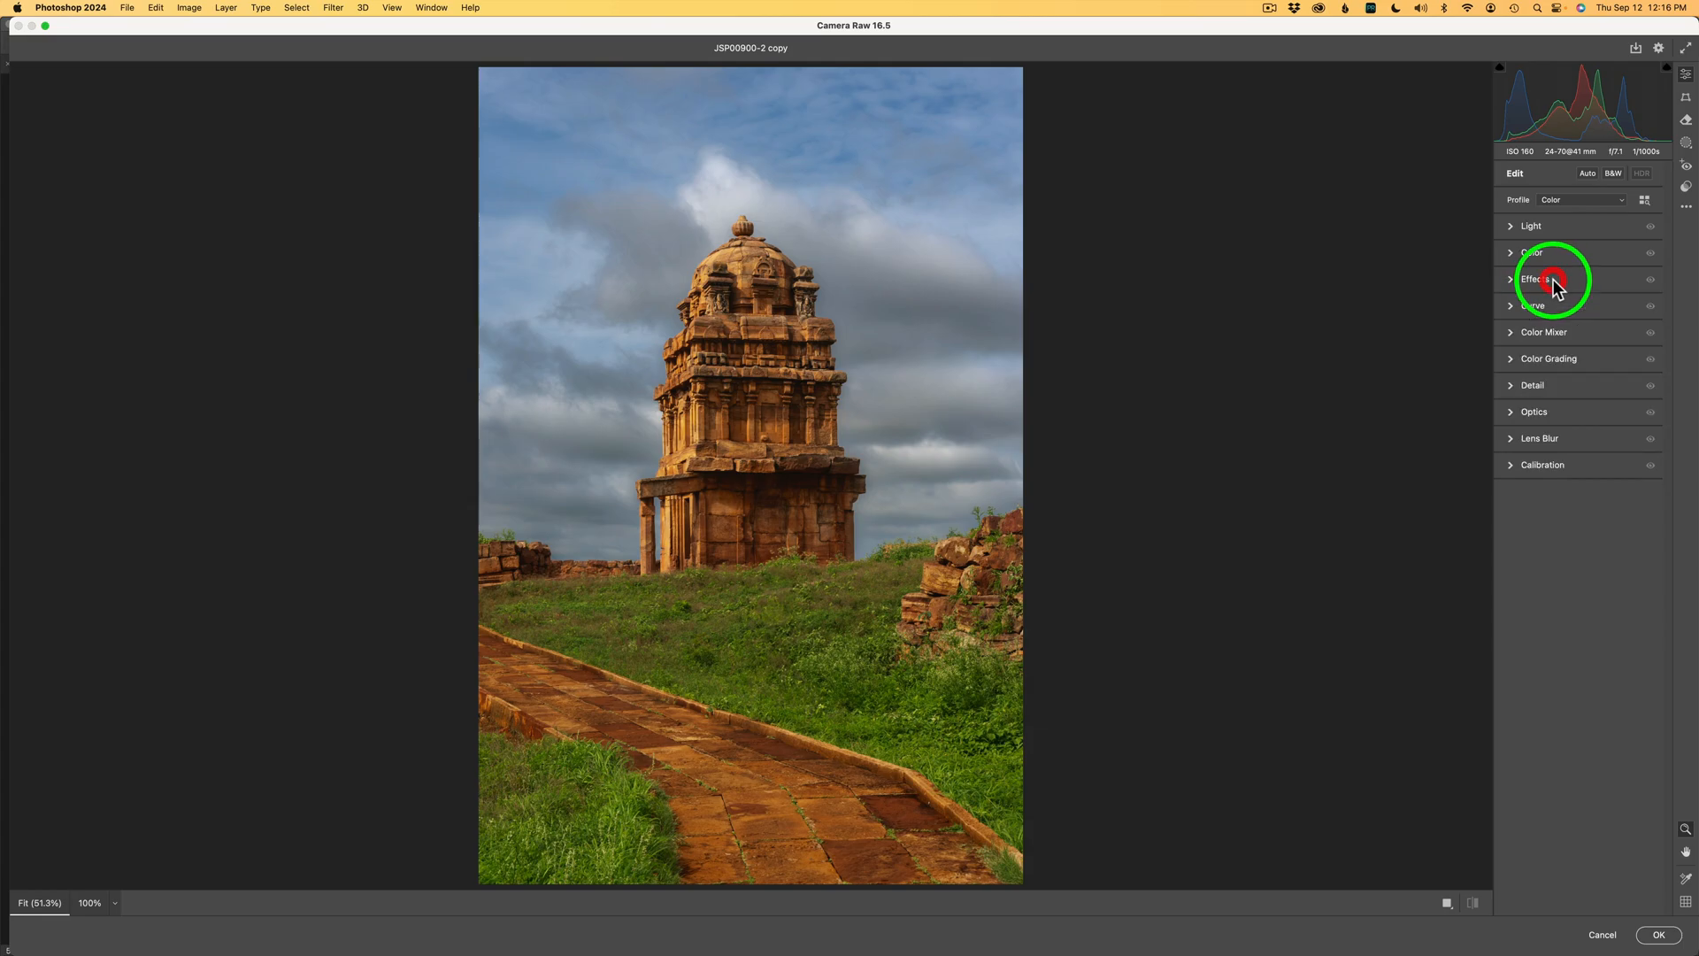
left_click(1567, 280)
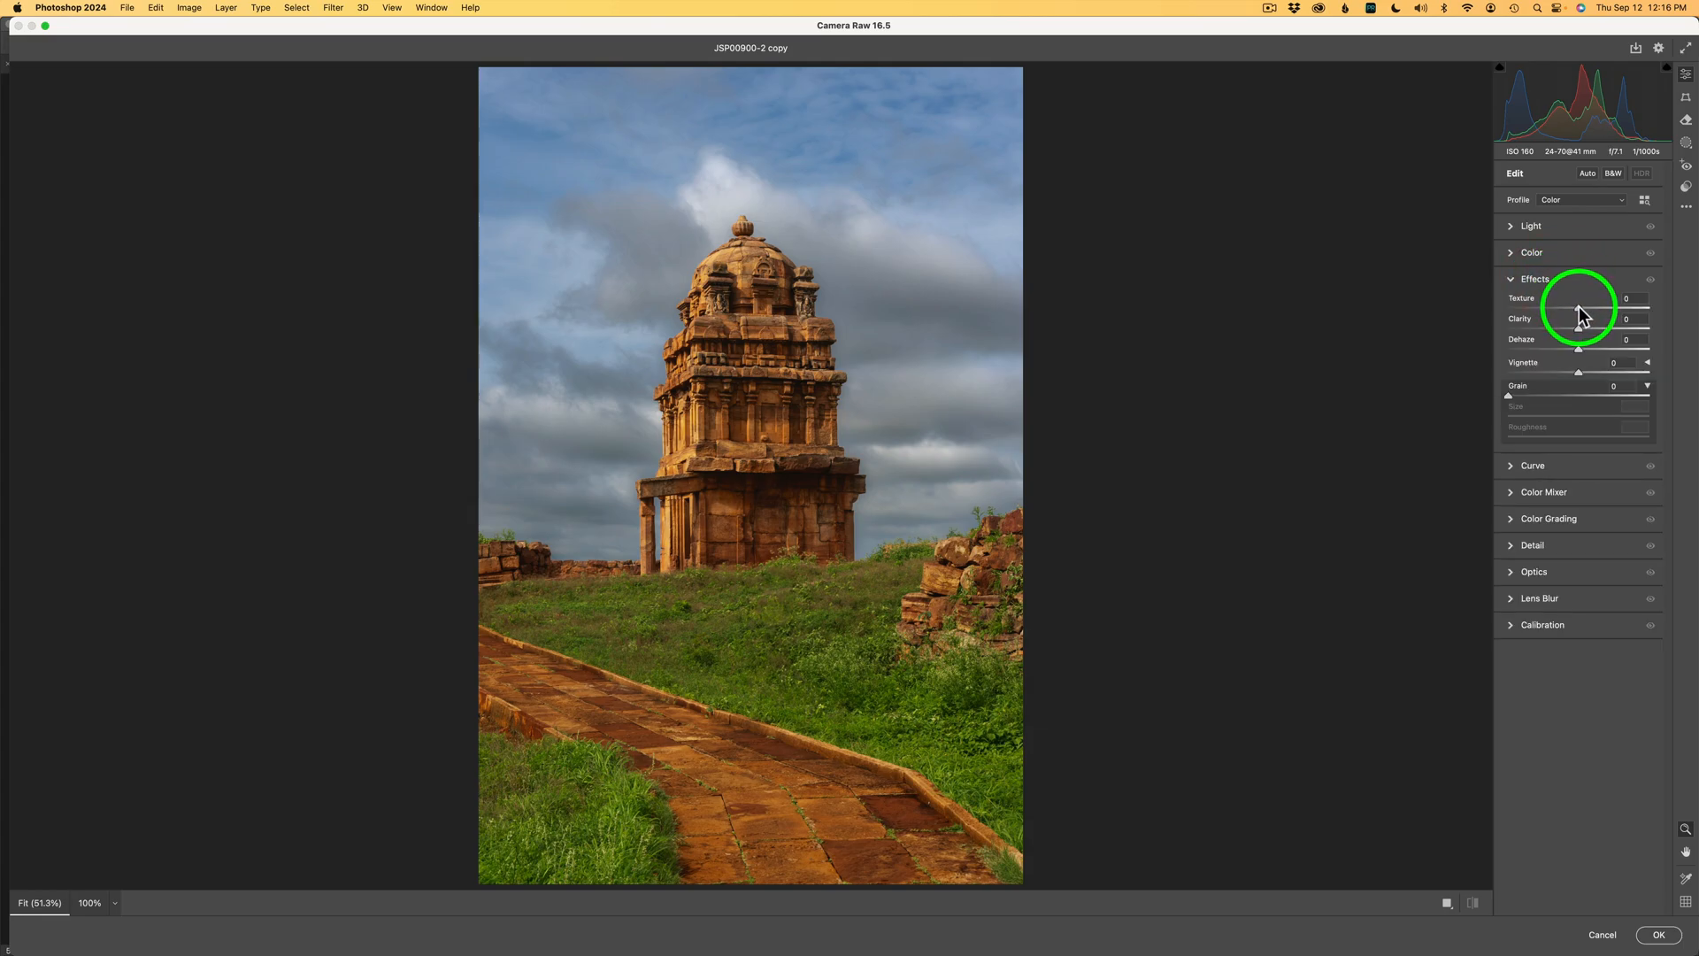
left_click_drag(1579, 306, 1593, 306)
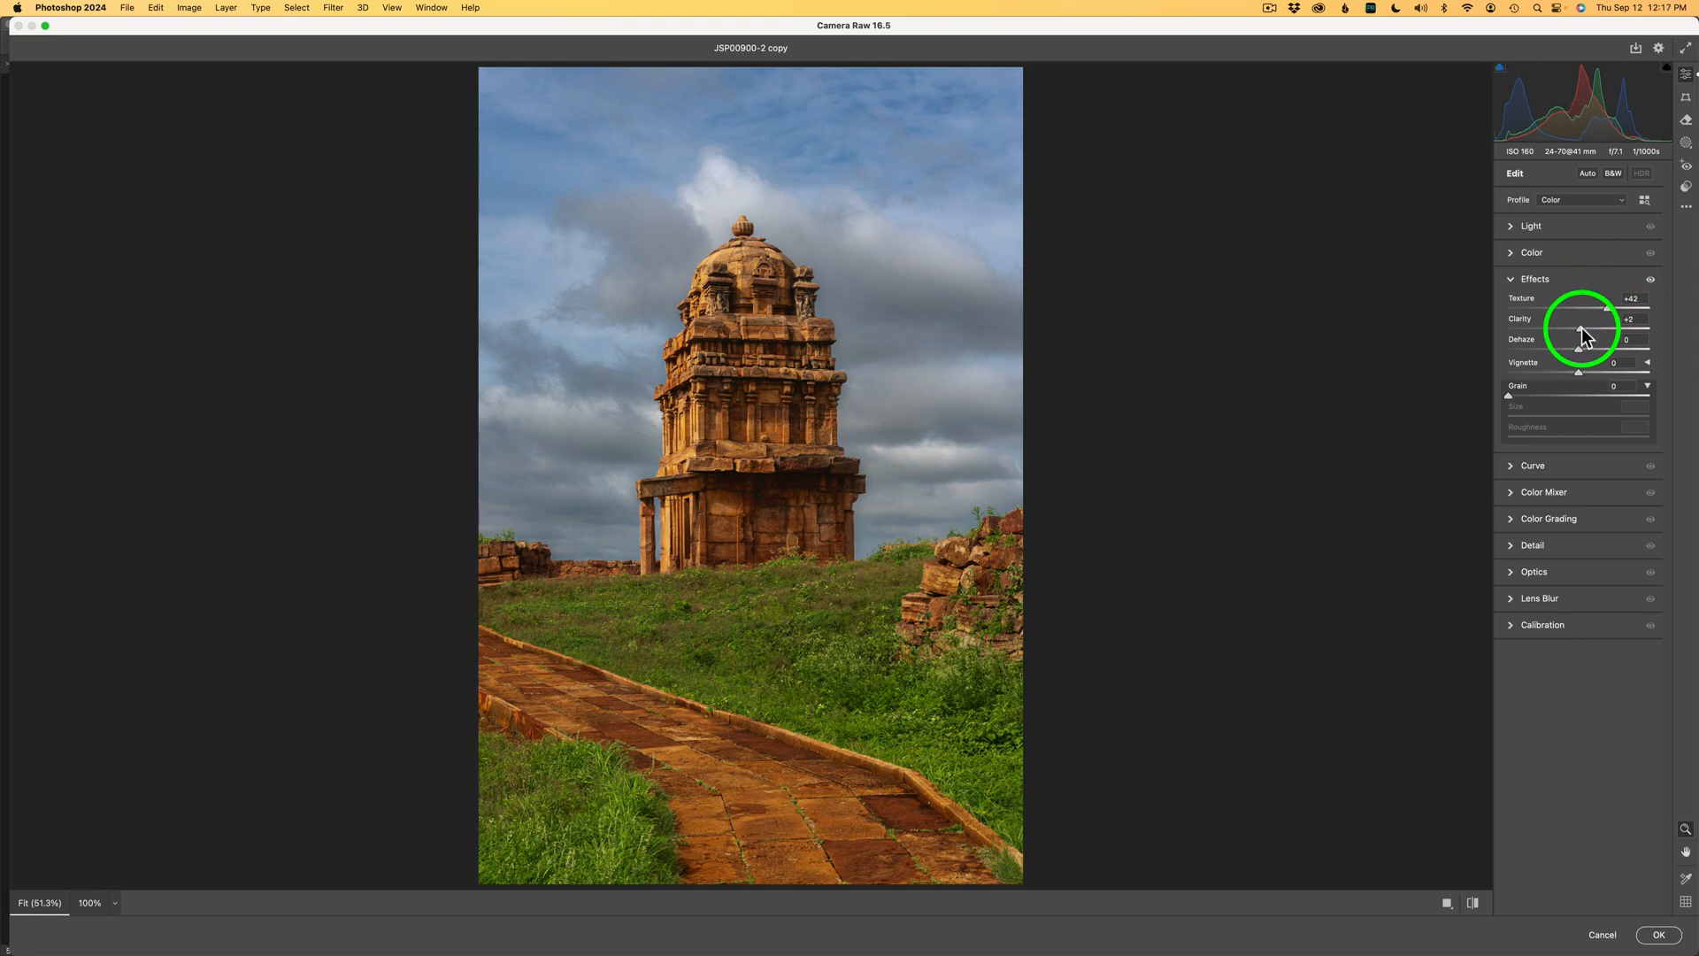
left_click_drag(1586, 327, 1594, 327)
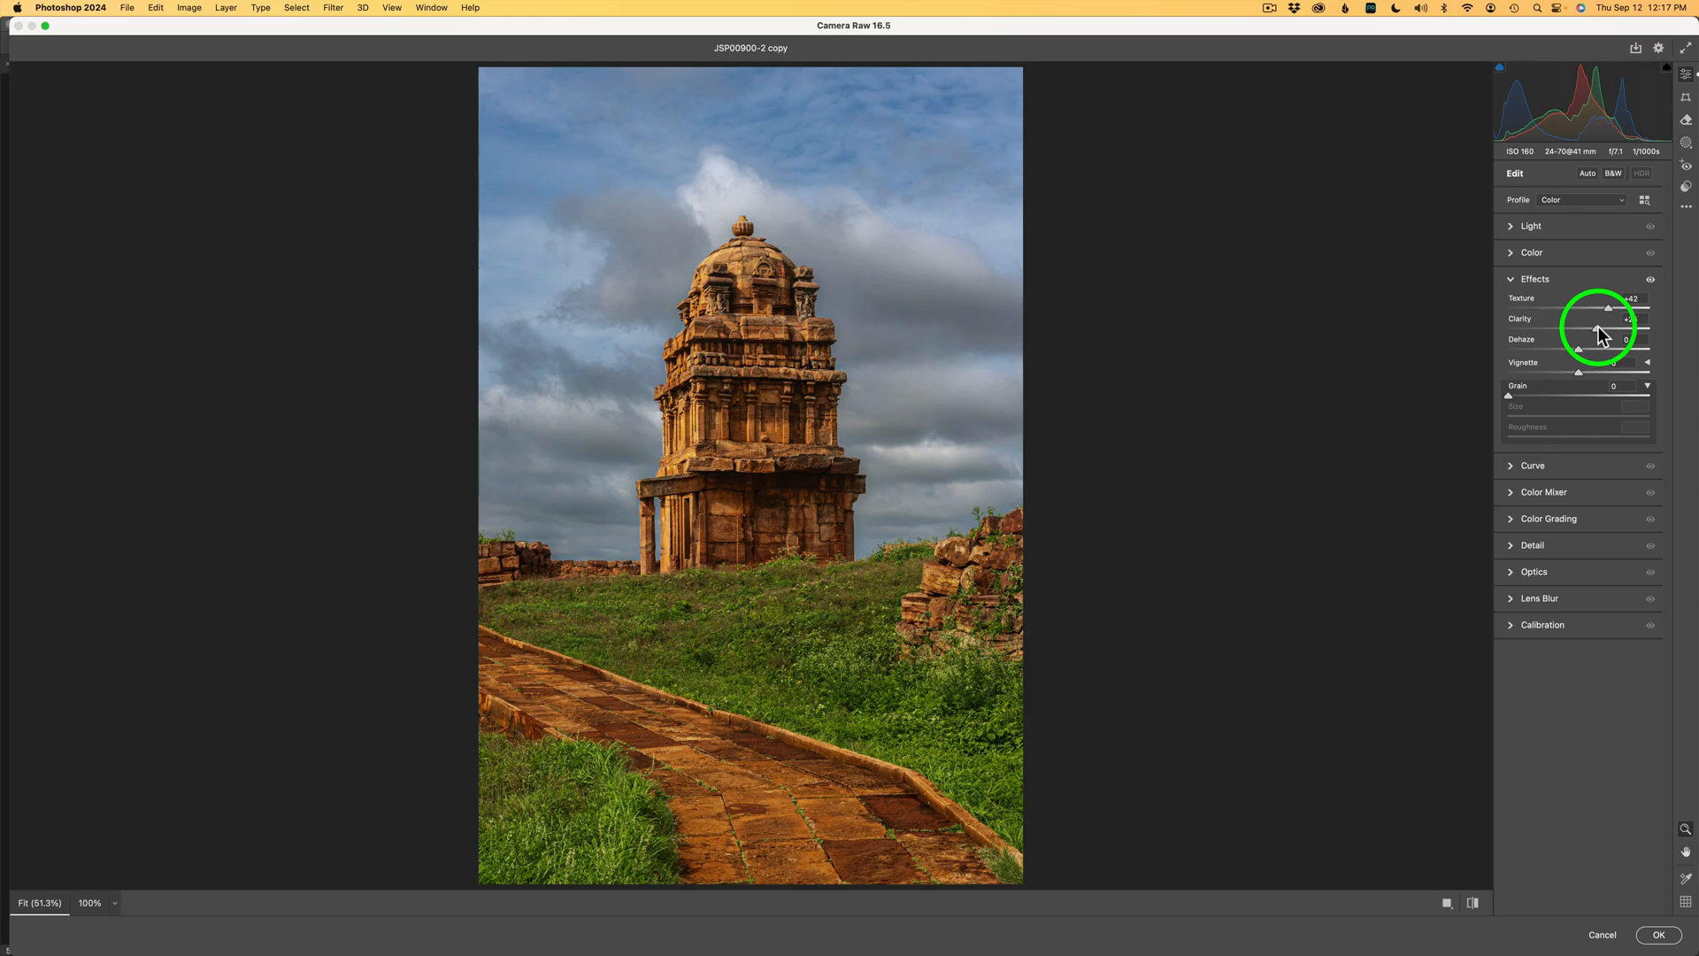
left_click(1669, 938)
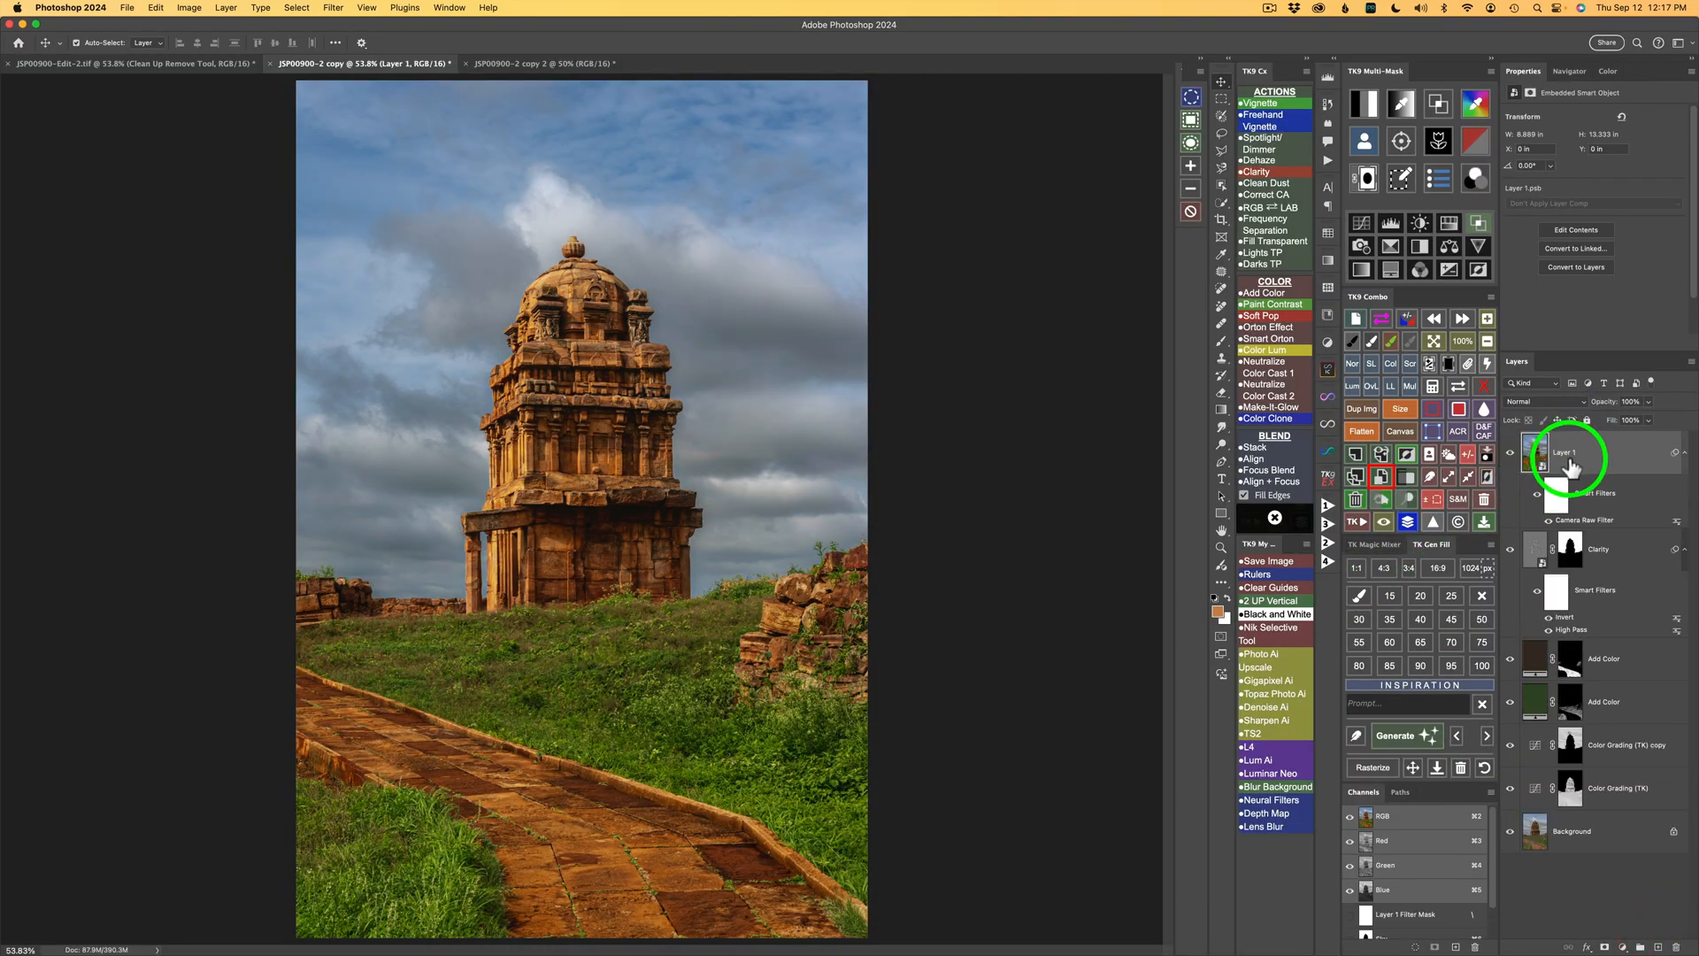
Step: Add a black mask to Layer 1, select the temple with Object Selection, and fill that selection with white on the mask
left_click(1451, 367)
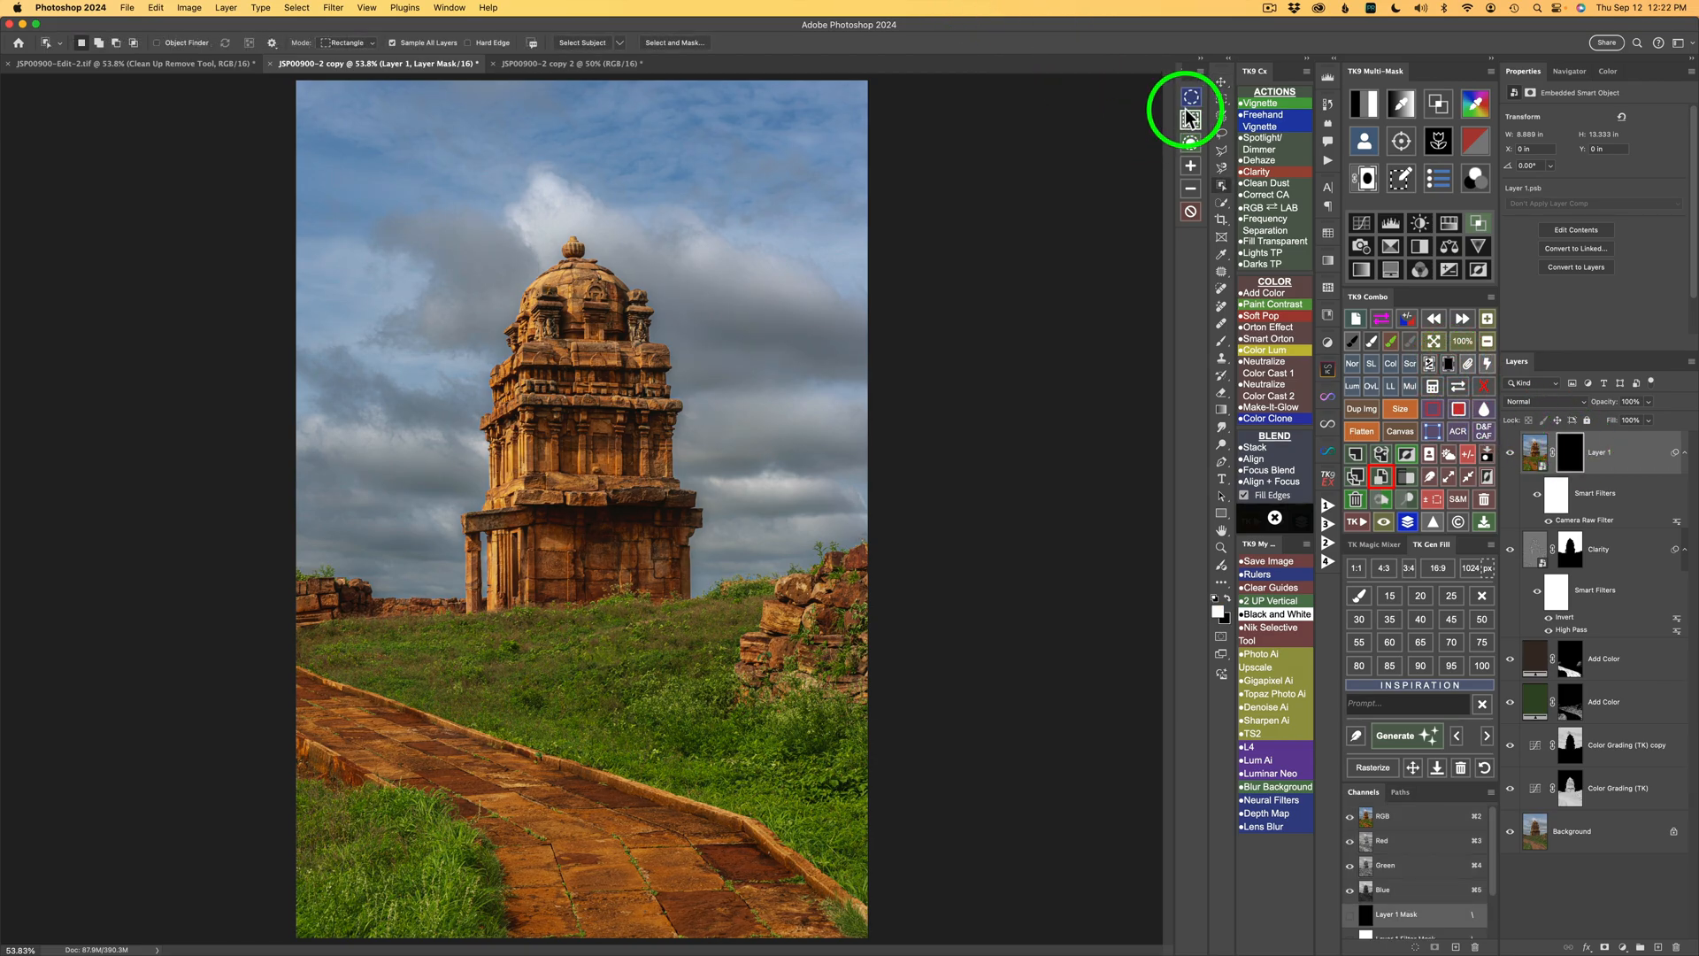
left_click(1192, 120)
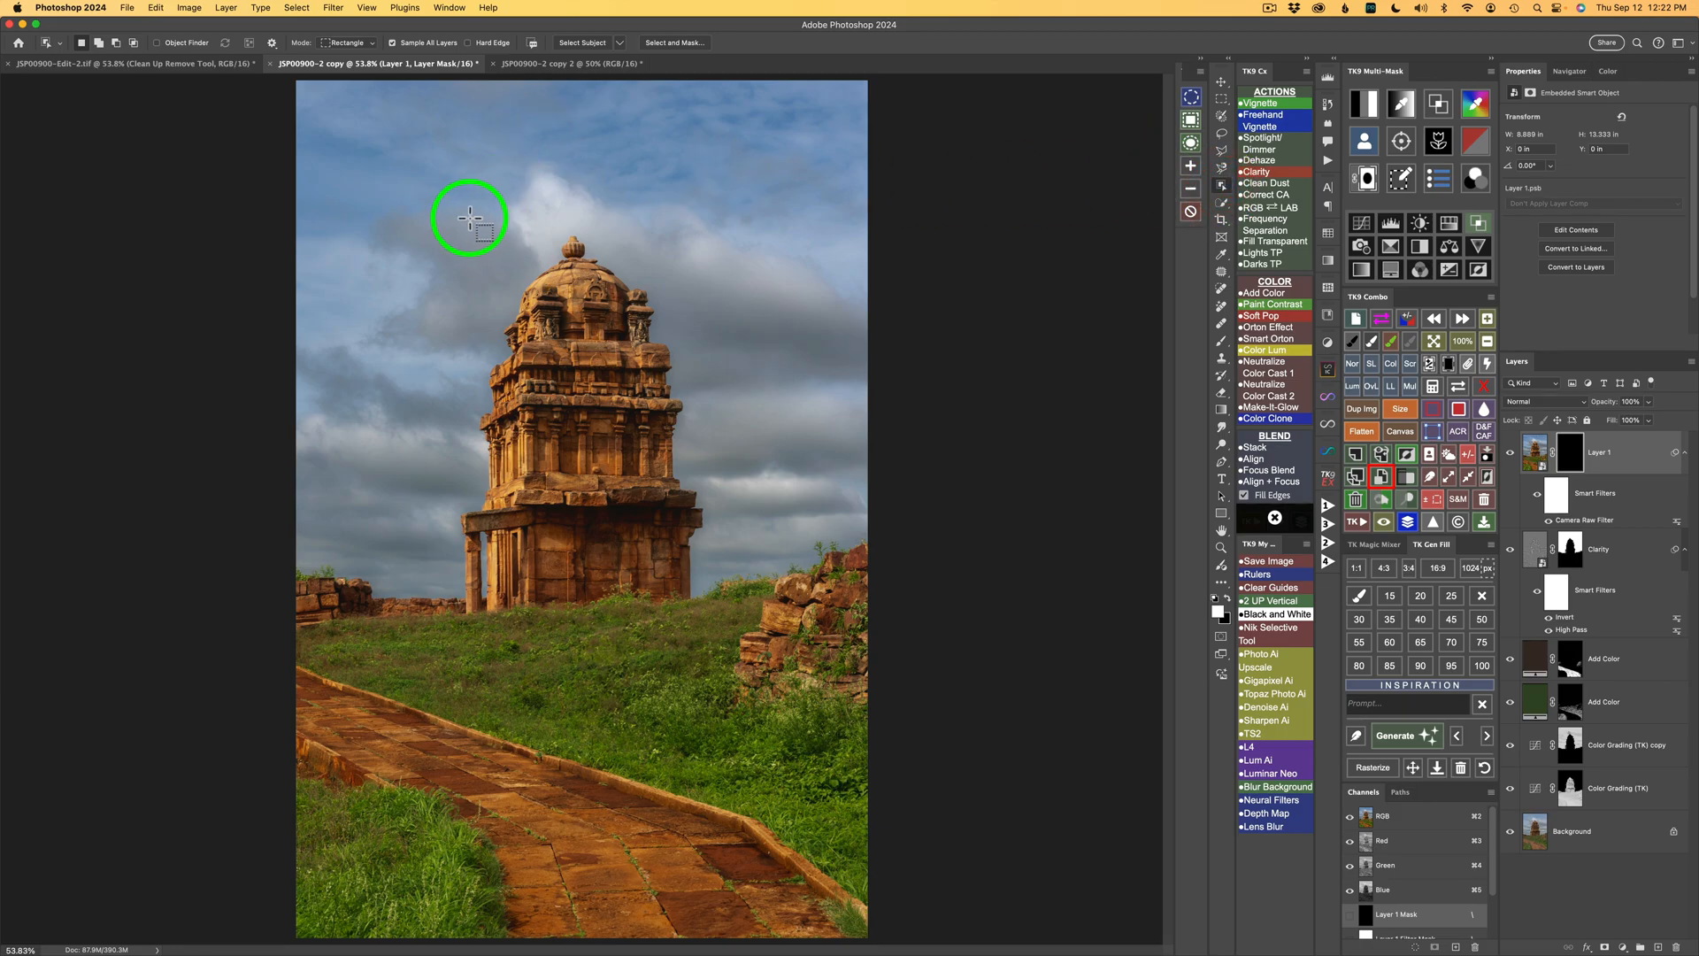
left_click_drag(429, 216, 713, 617)
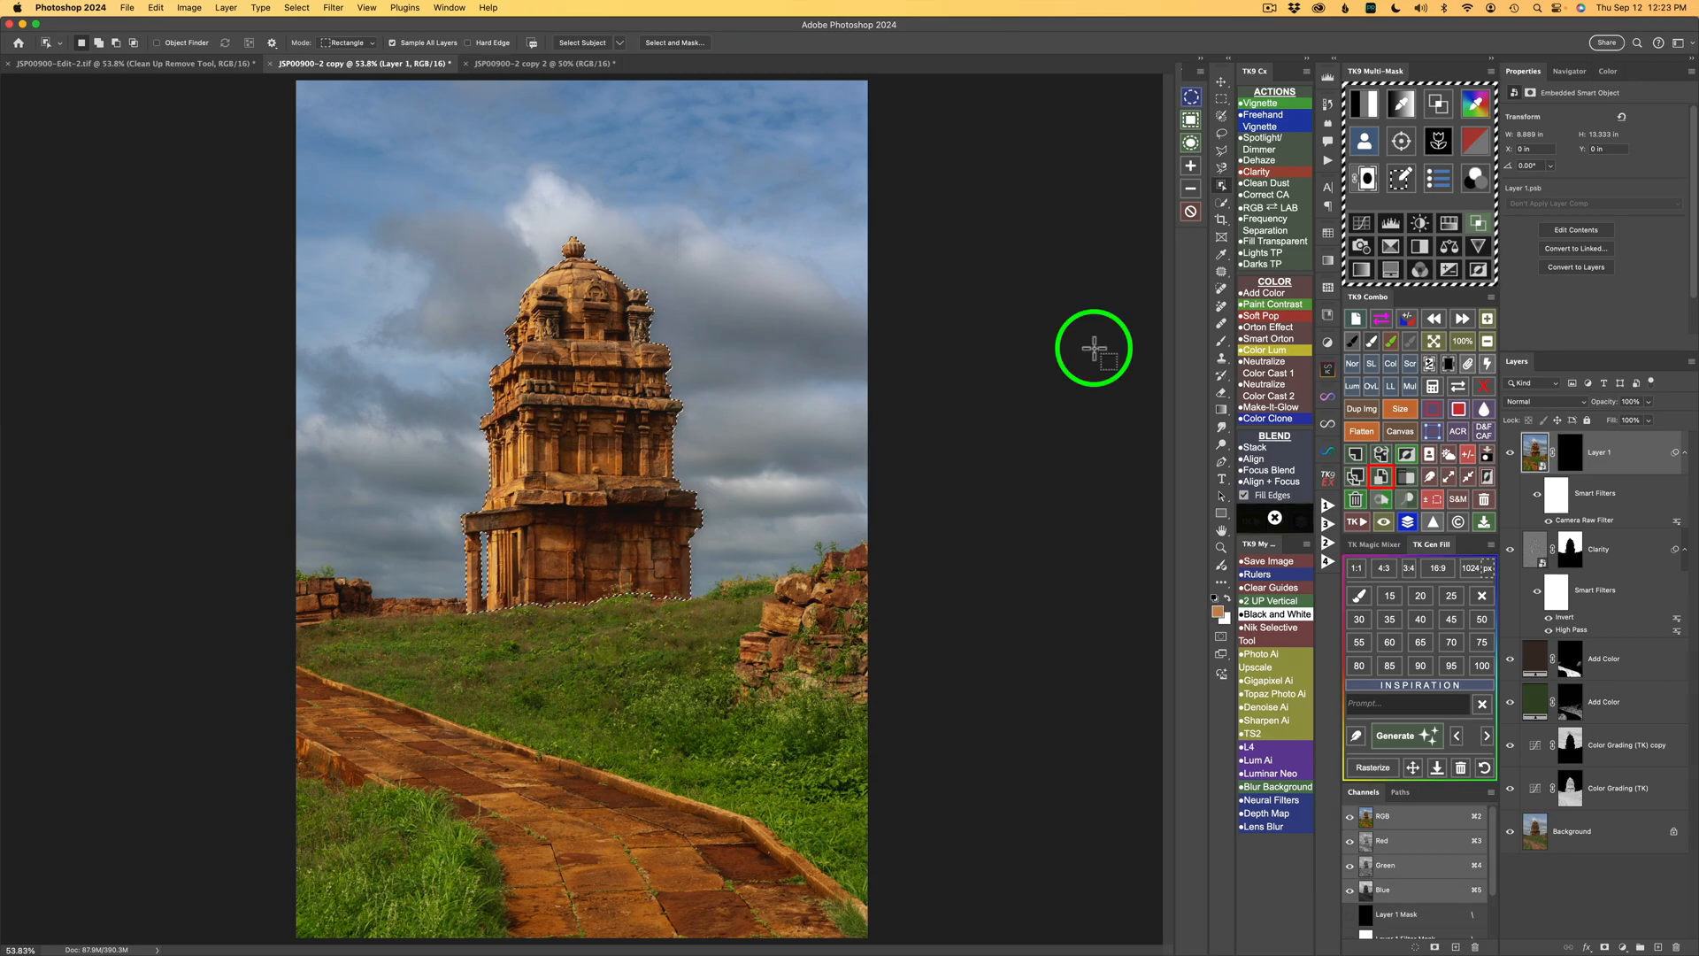
left_click(1434, 385)
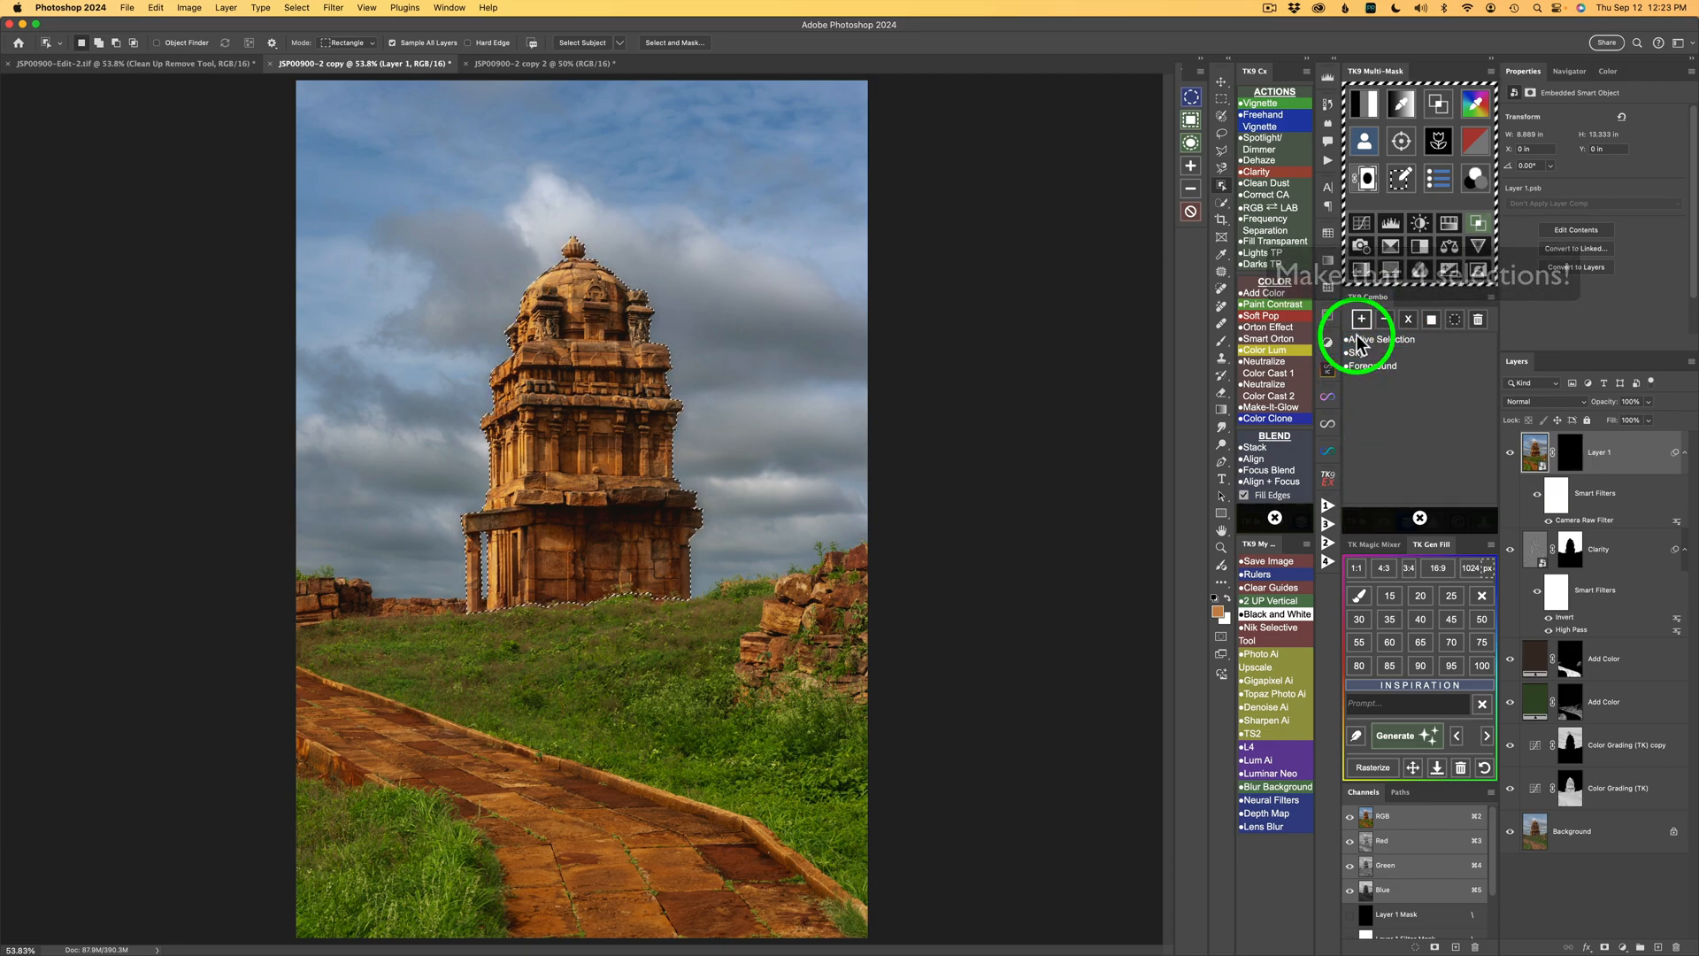
left_click(1386, 340)
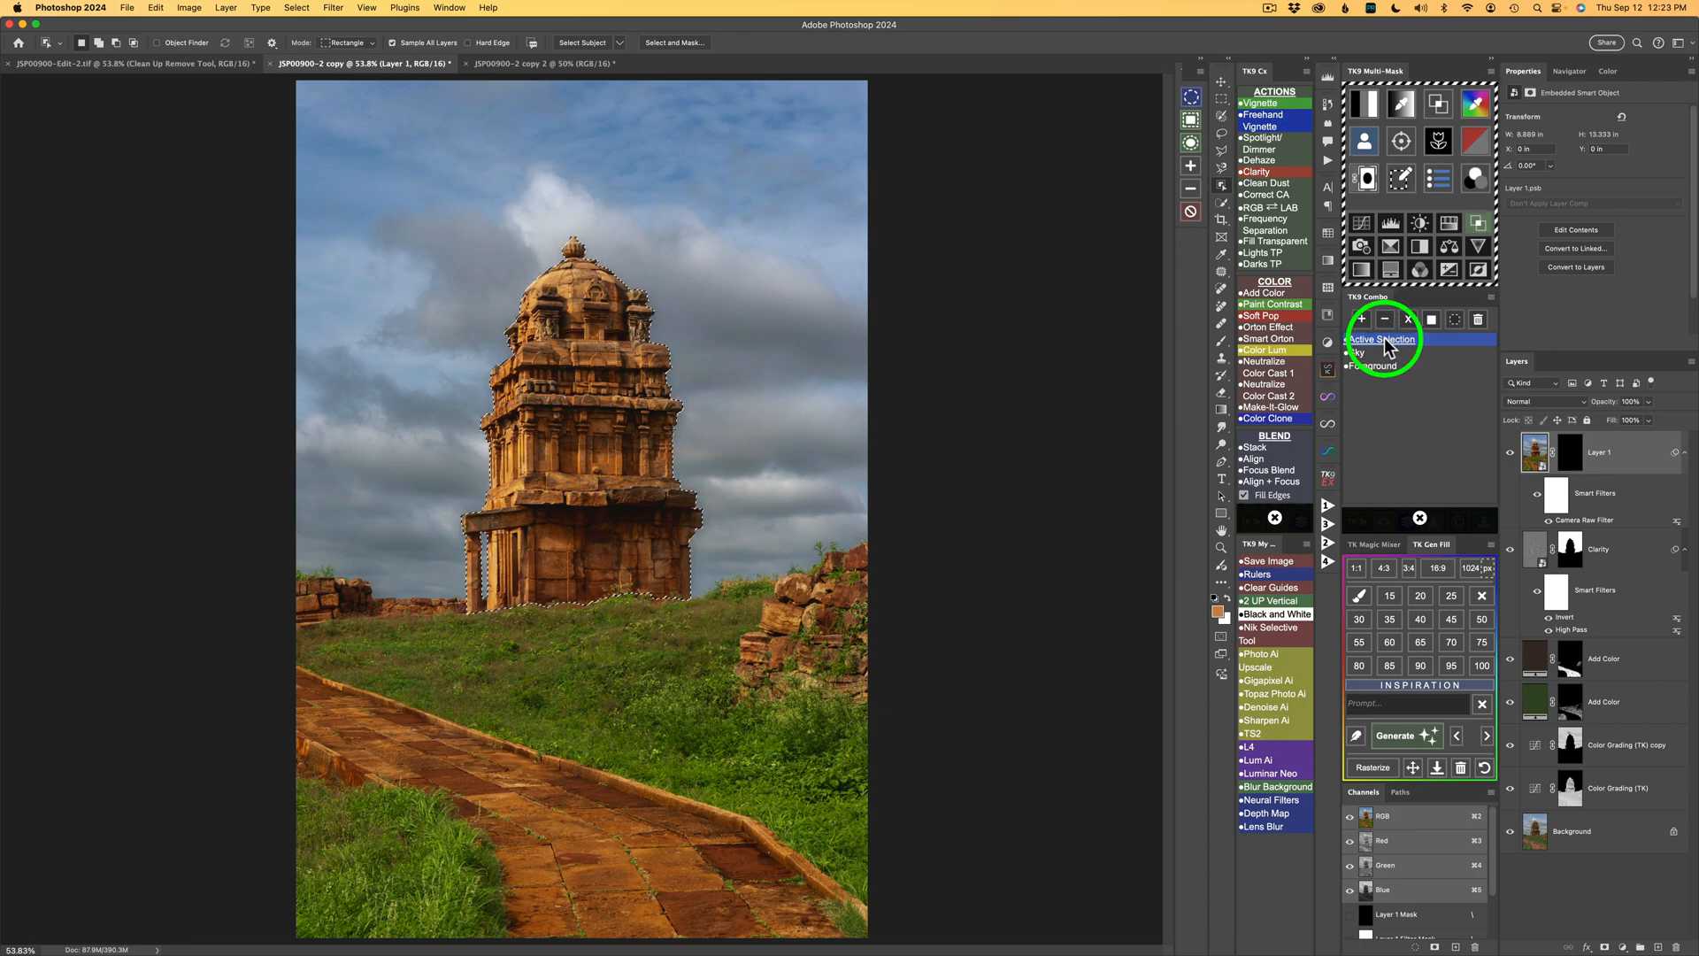
left_click(1431, 321)
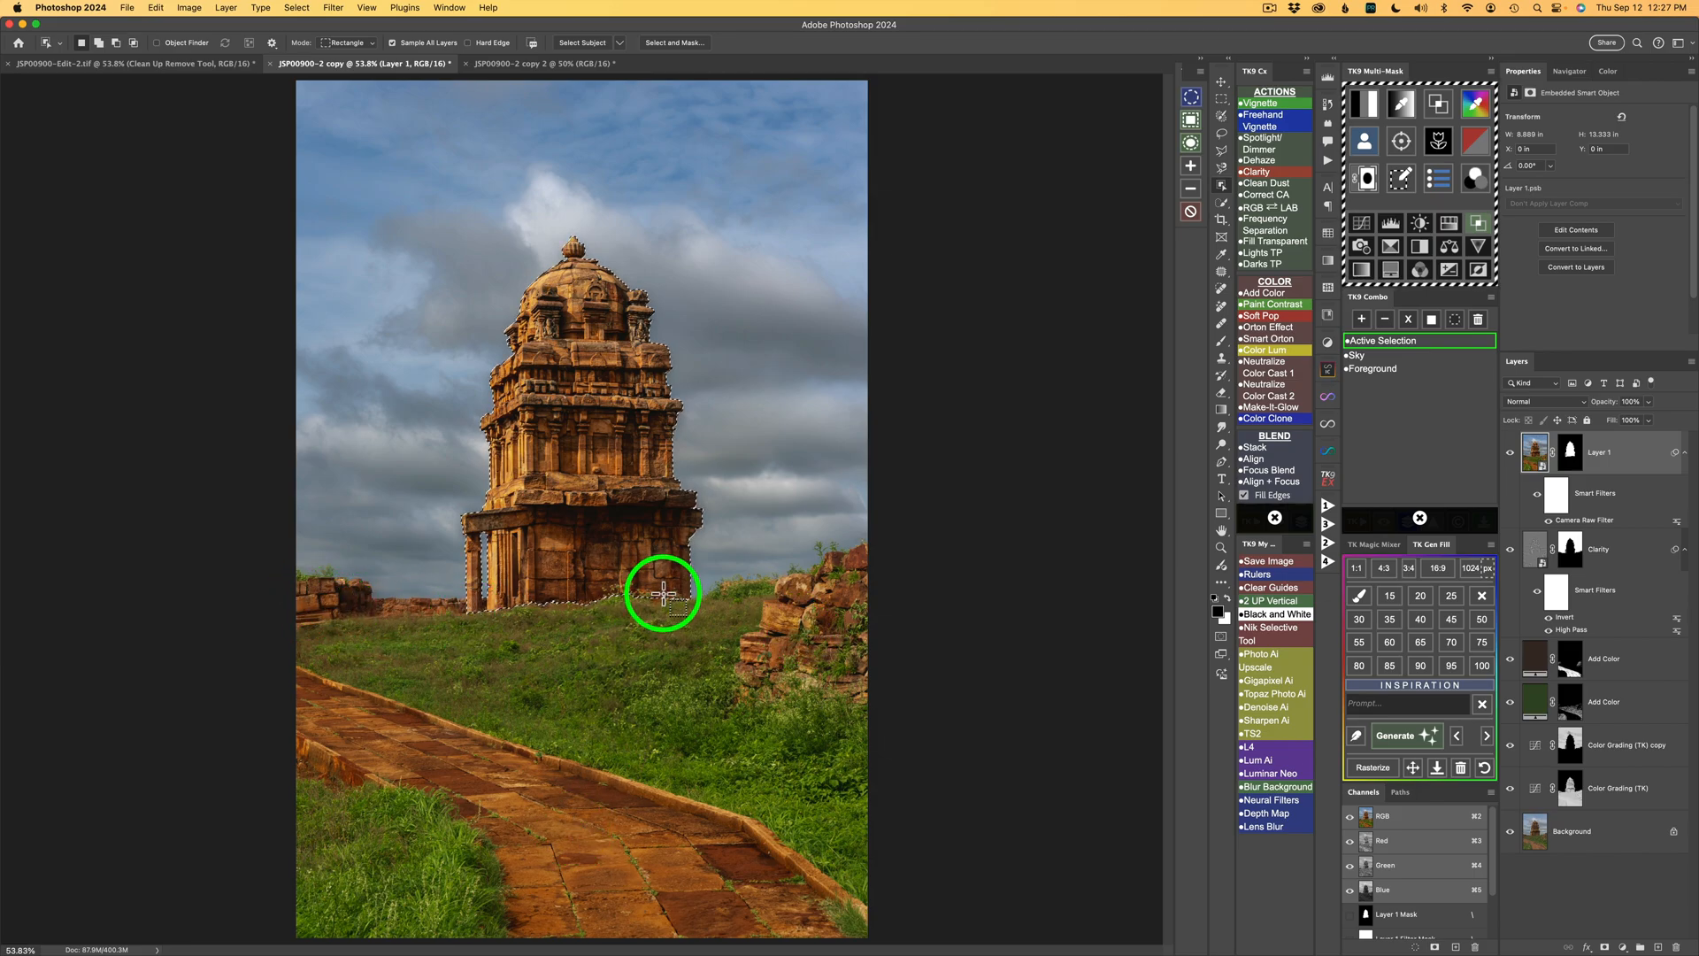
Step: Select the stone wall beside the temple on the right of the photo and add it to Layer 1's mask
left_click_drag(744, 526, 888, 724)
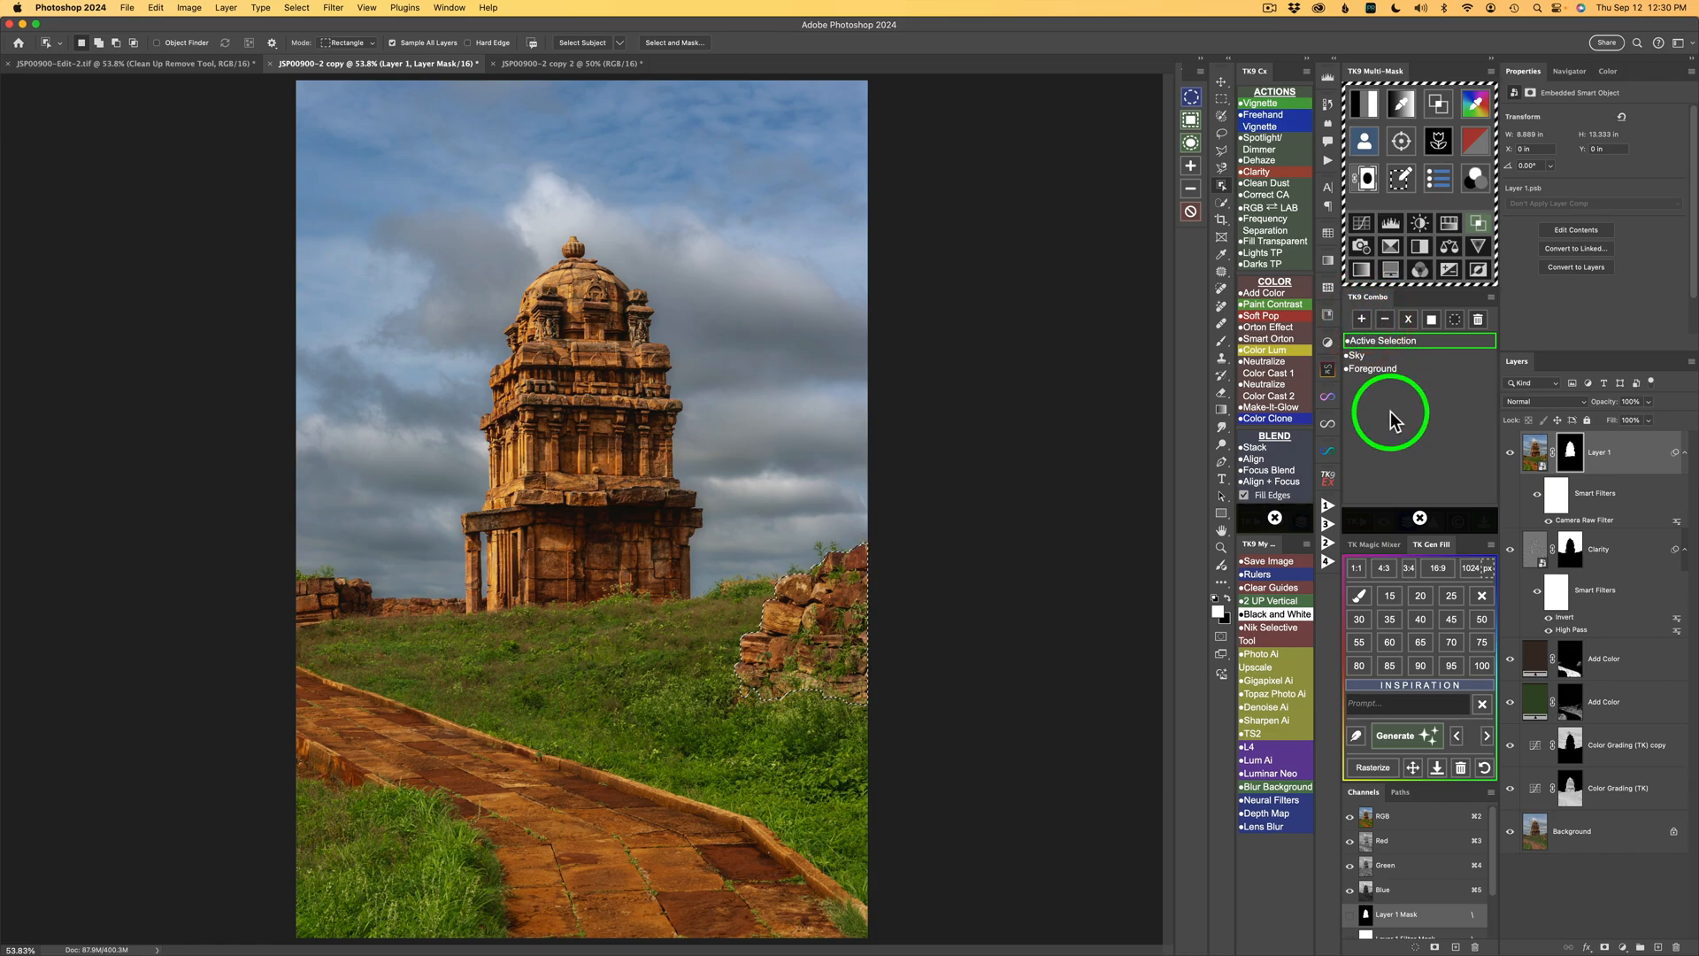
left_click(1384, 343)
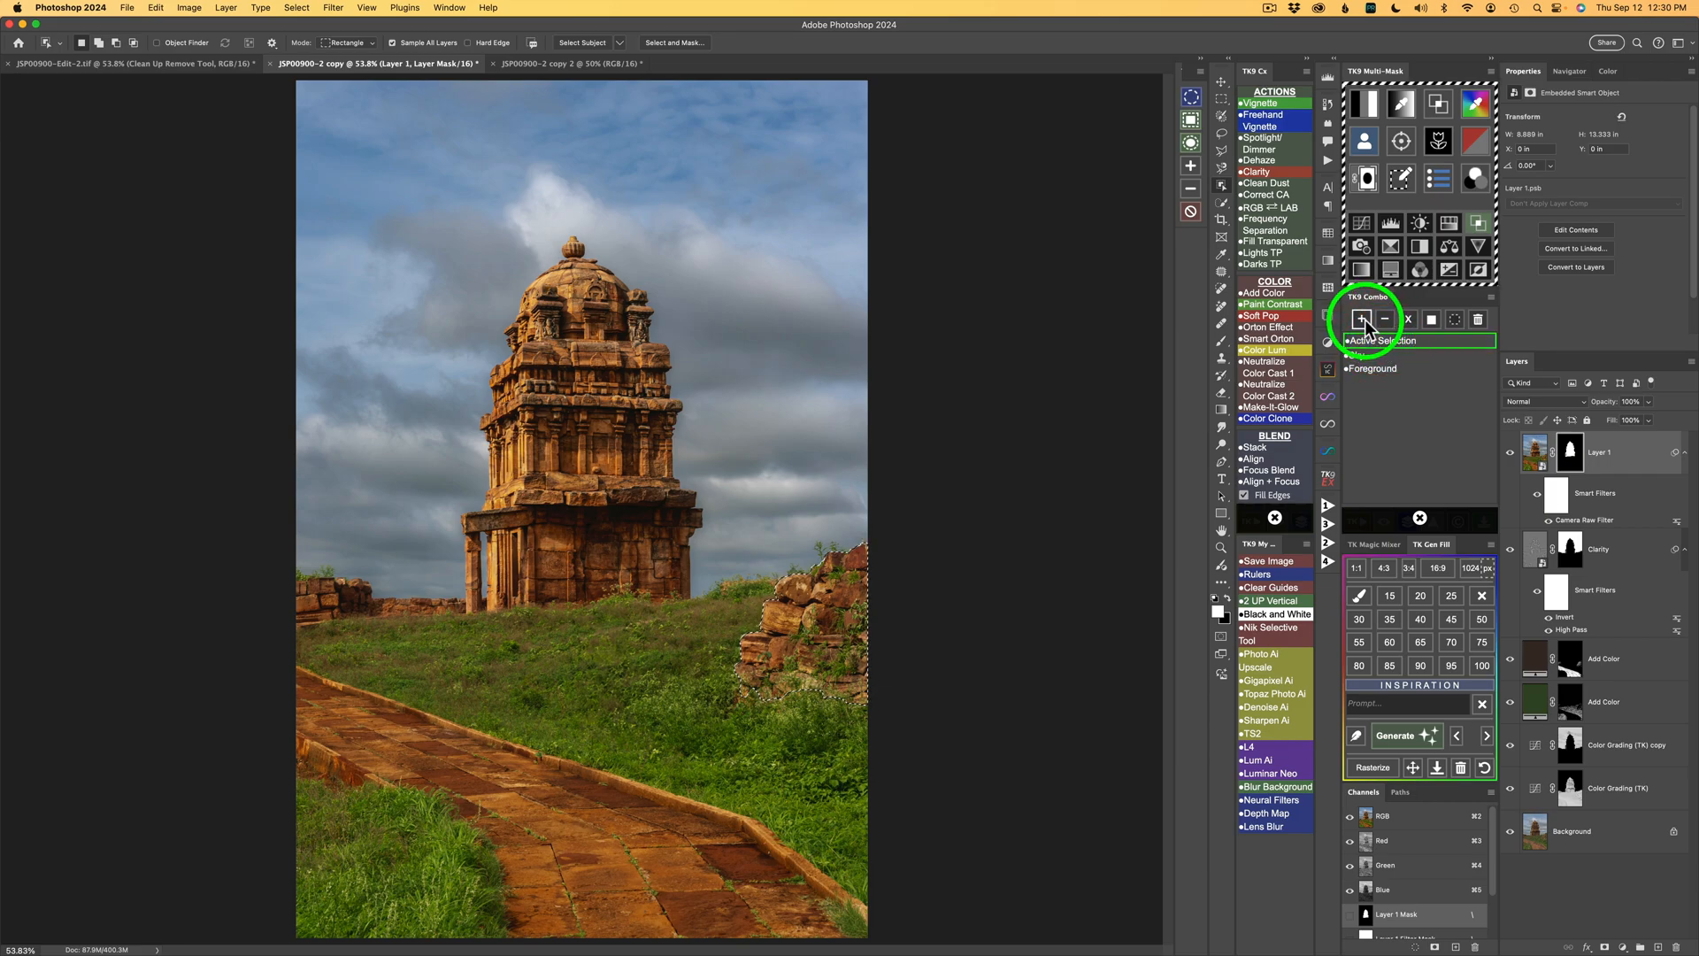
left_click(1366, 322)
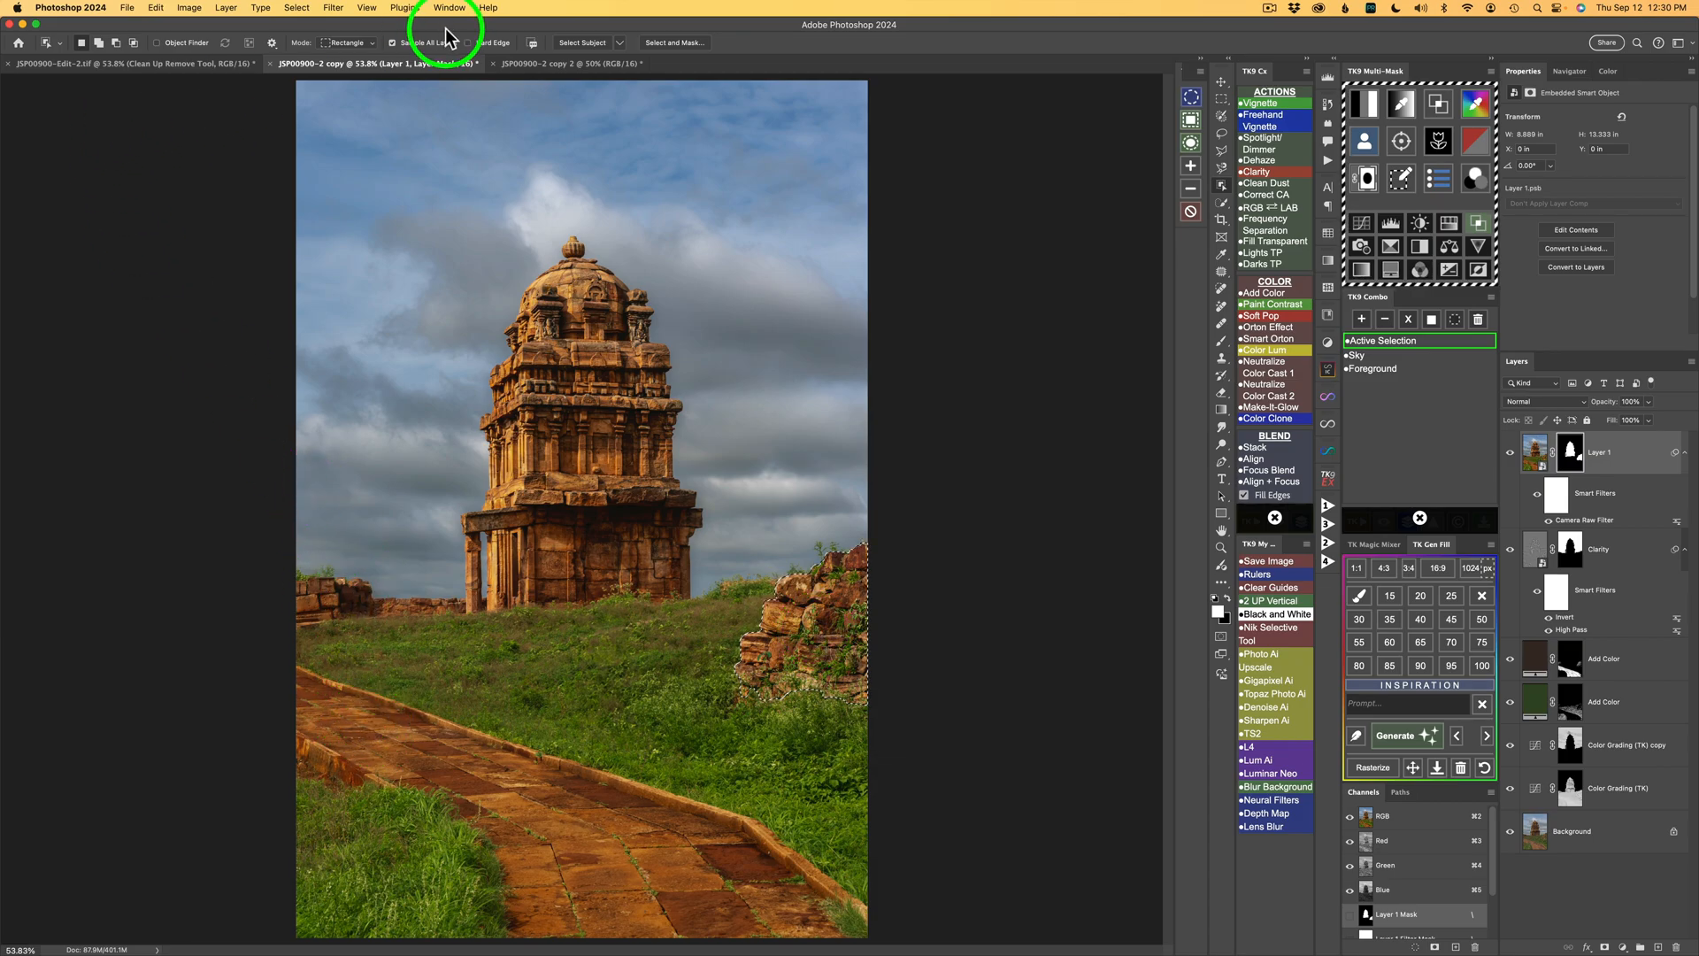
Step: Switch Object Selection to Lasso mode, select the stone path, and add it to Layer 1's mask
left_click(373, 41)
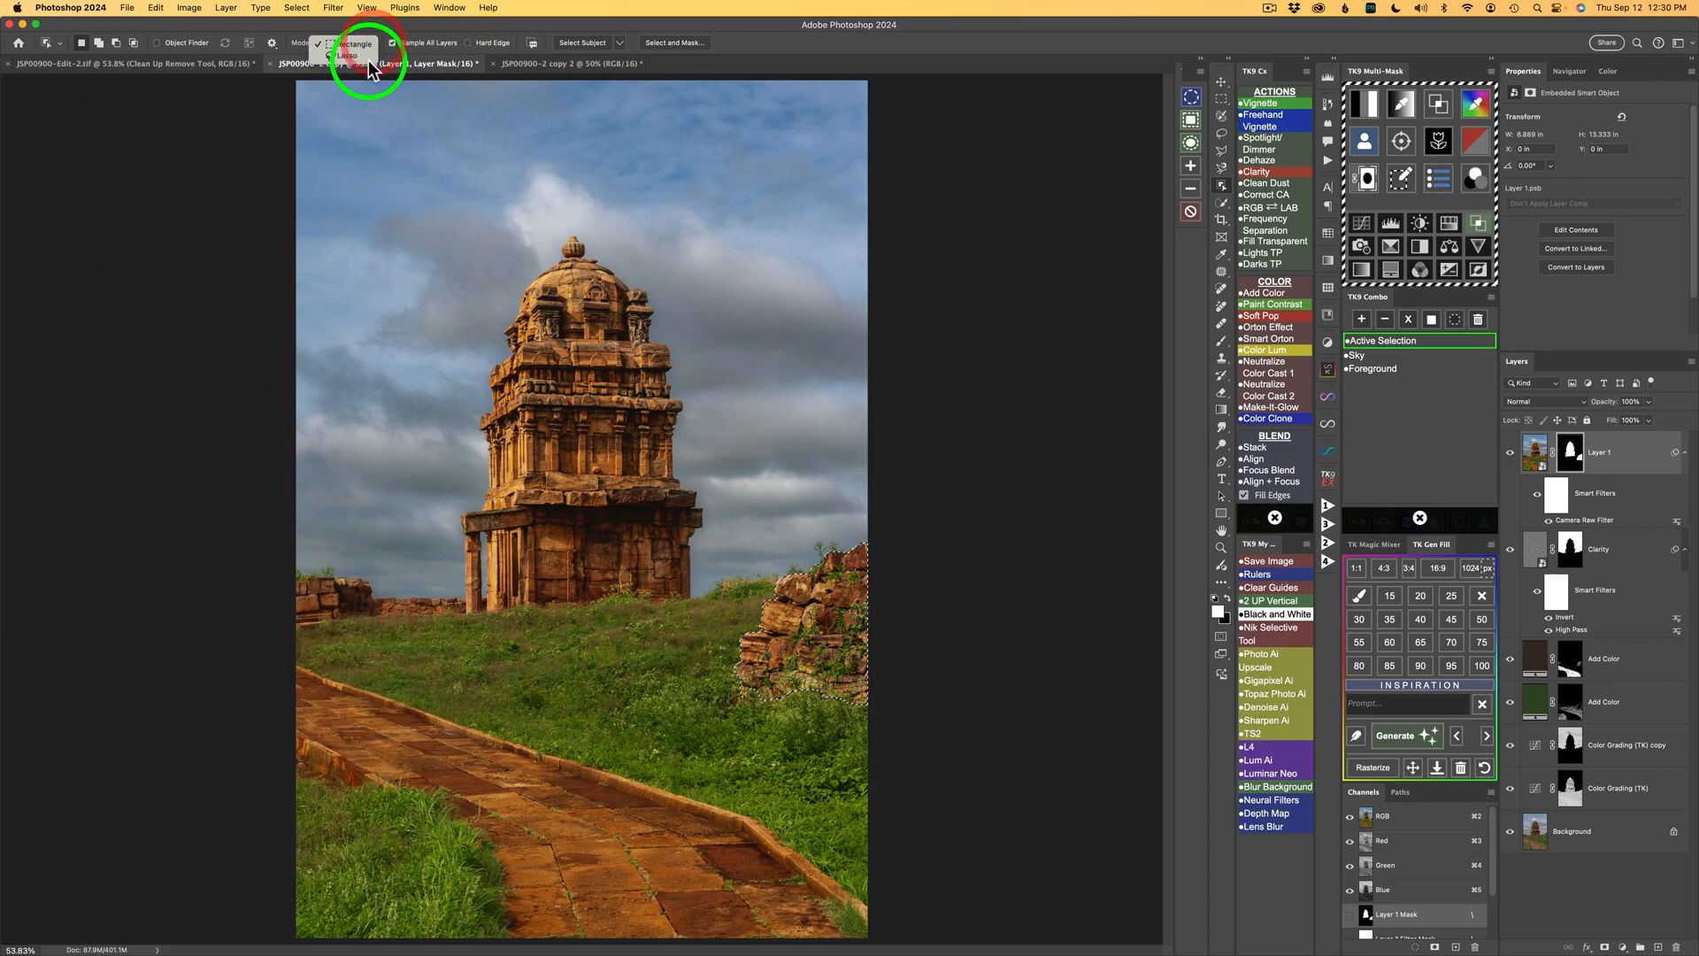
left_click(347, 55)
mouse_move(336, 685)
left_mouse_down()
mouse_move(712, 821)
mouse_move(830, 874)
mouse_move(853, 906)
mouse_move(542, 926)
mouse_move(467, 785)
mouse_move(395, 775)
mouse_move(290, 651)
mouse_move(411, 706)
left_mouse_up()
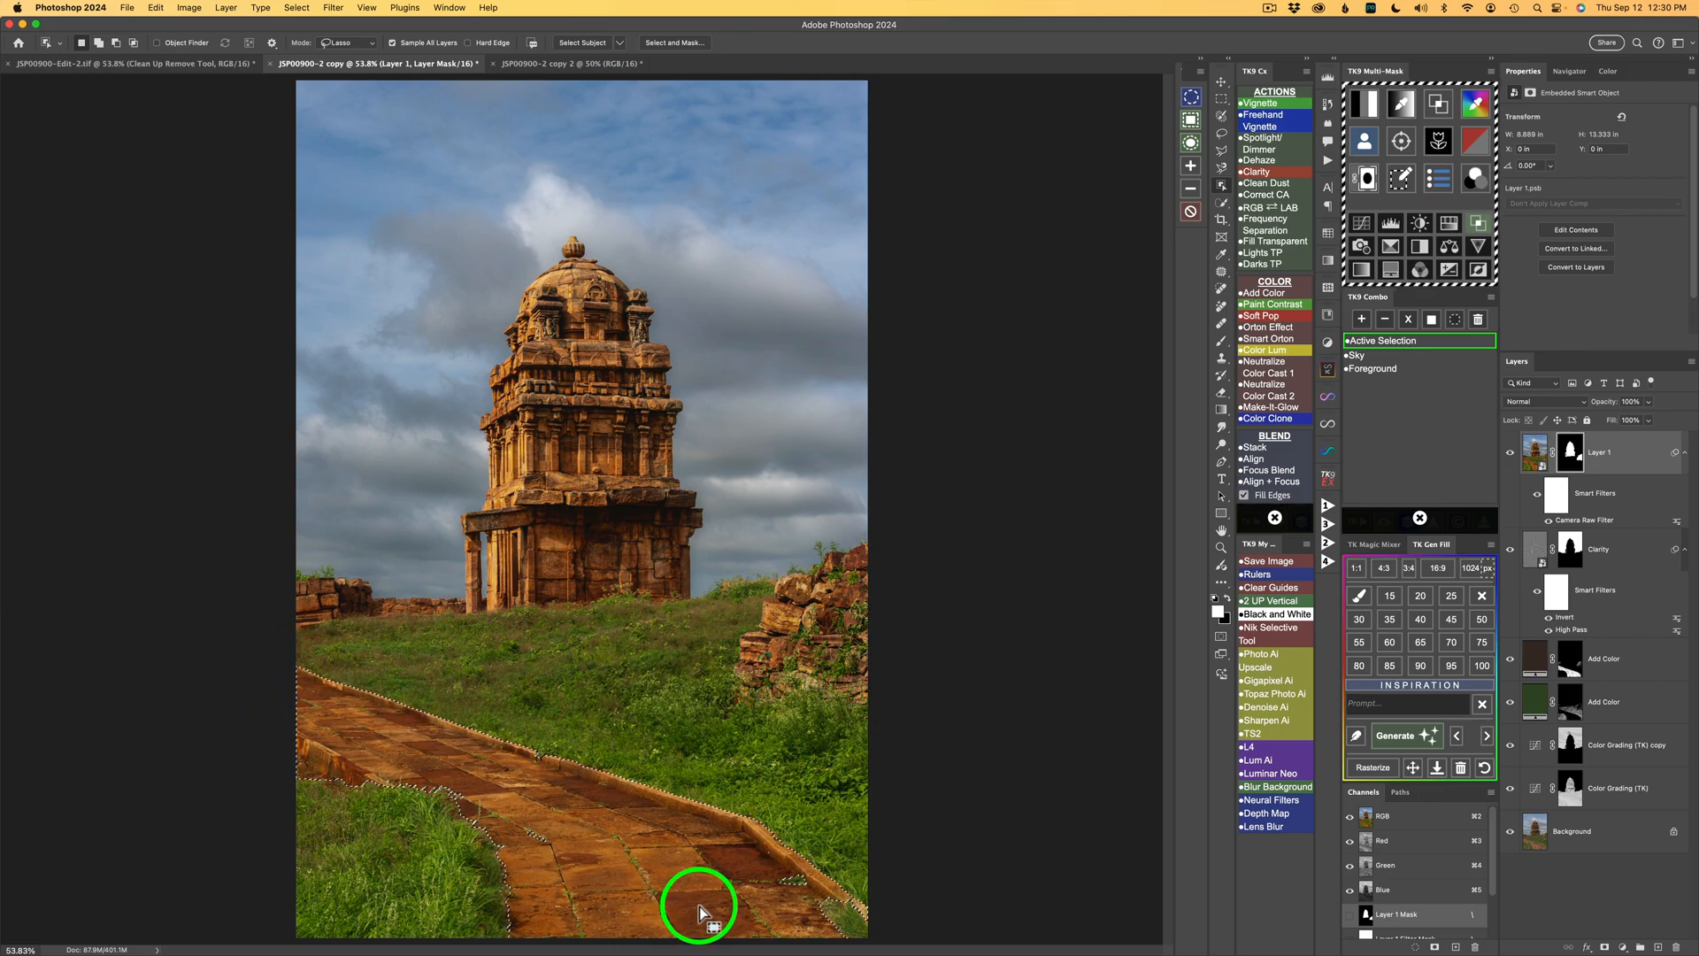
left_click(1361, 320)
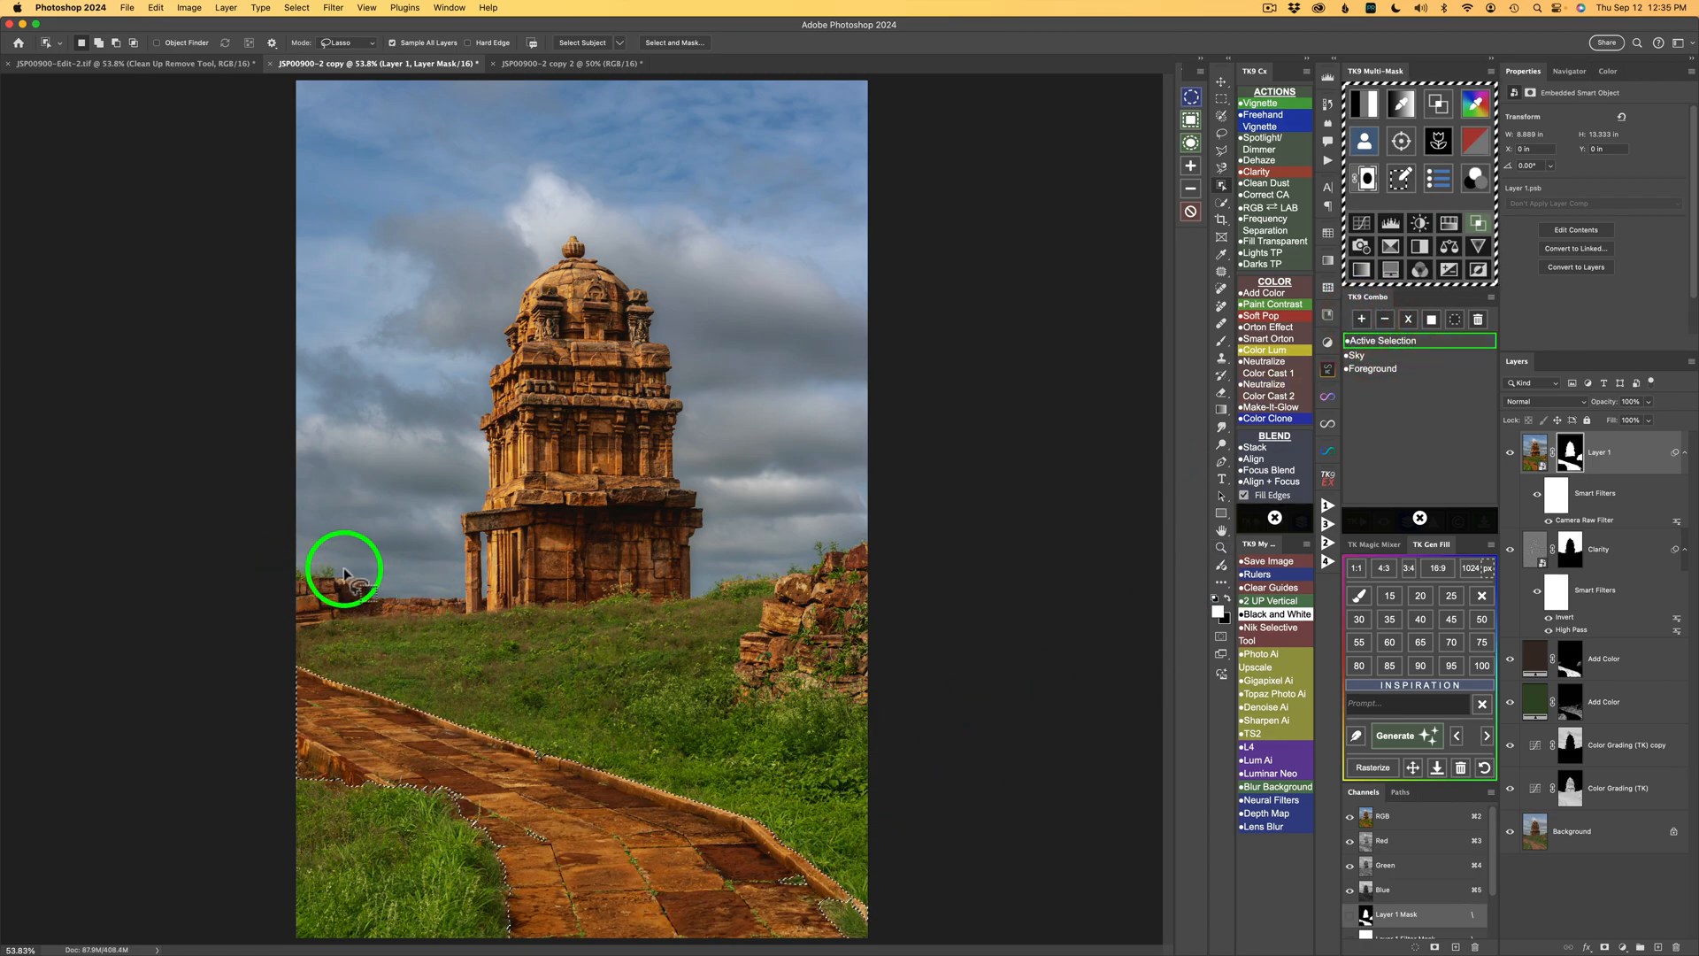
Step: Select the low stone wall on the left of the photo, refine it with the Lasso, add it to Layer 1's mask, and deselect
mouse_move(345, 571)
left_mouse_down()
mouse_move(284, 589)
mouse_move(337, 621)
mouse_move(431, 622)
mouse_move(459, 597)
mouse_move(376, 574)
left_mouse_up()
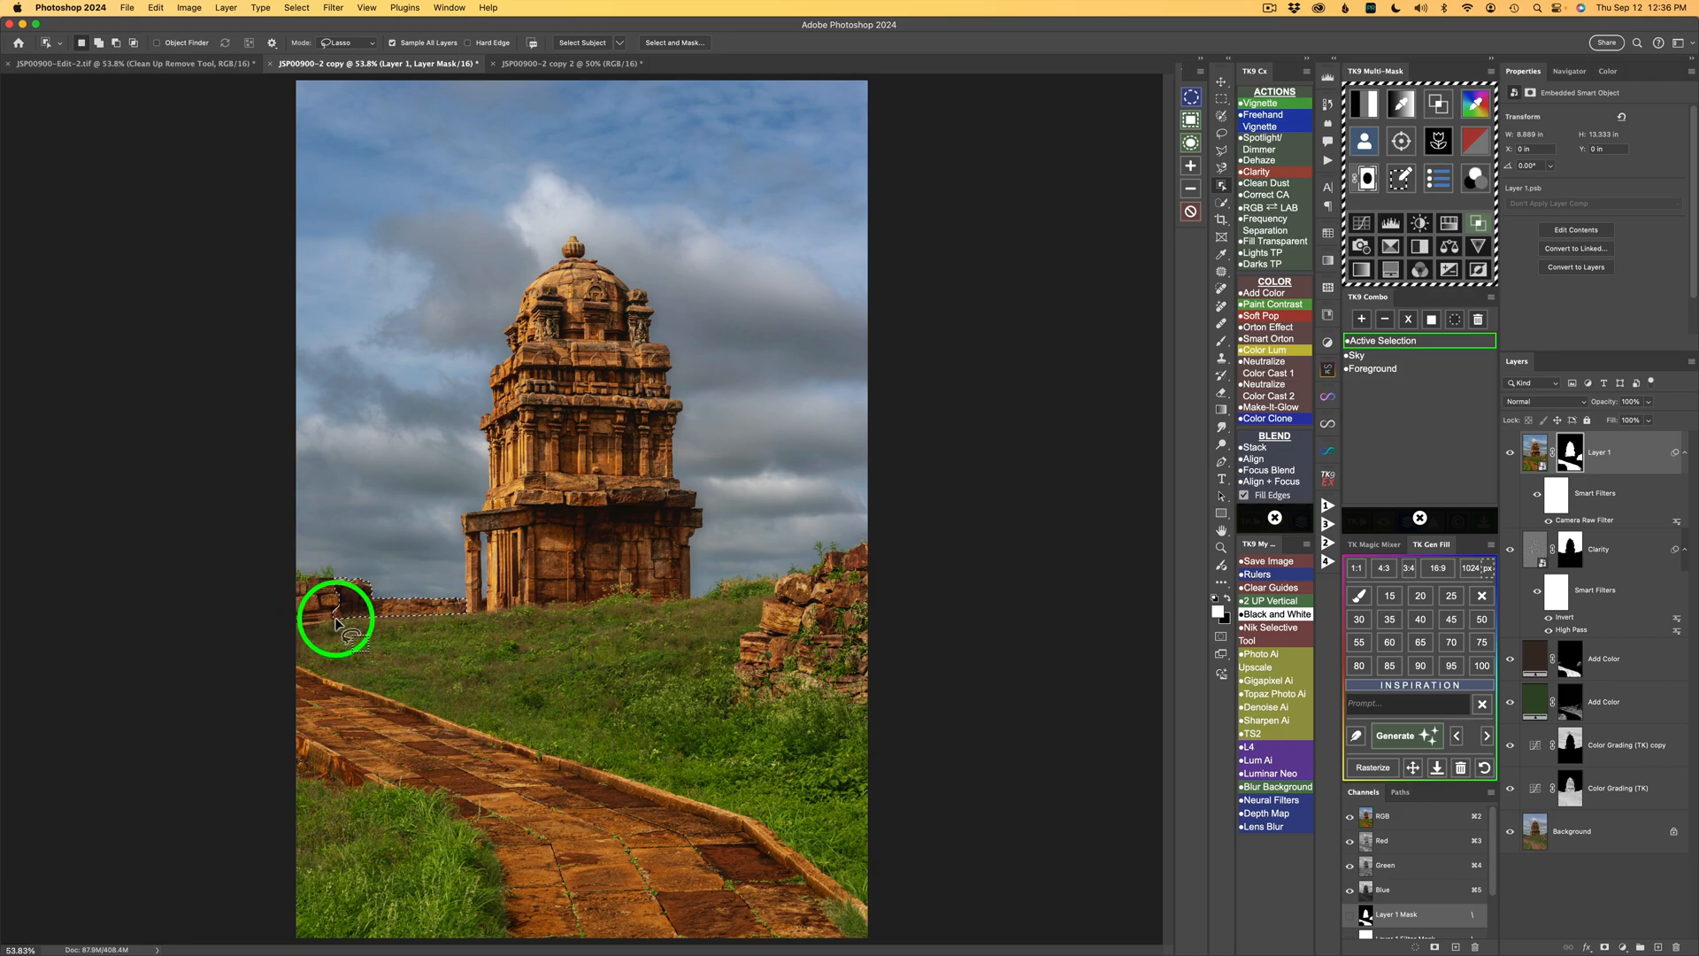
key("l")
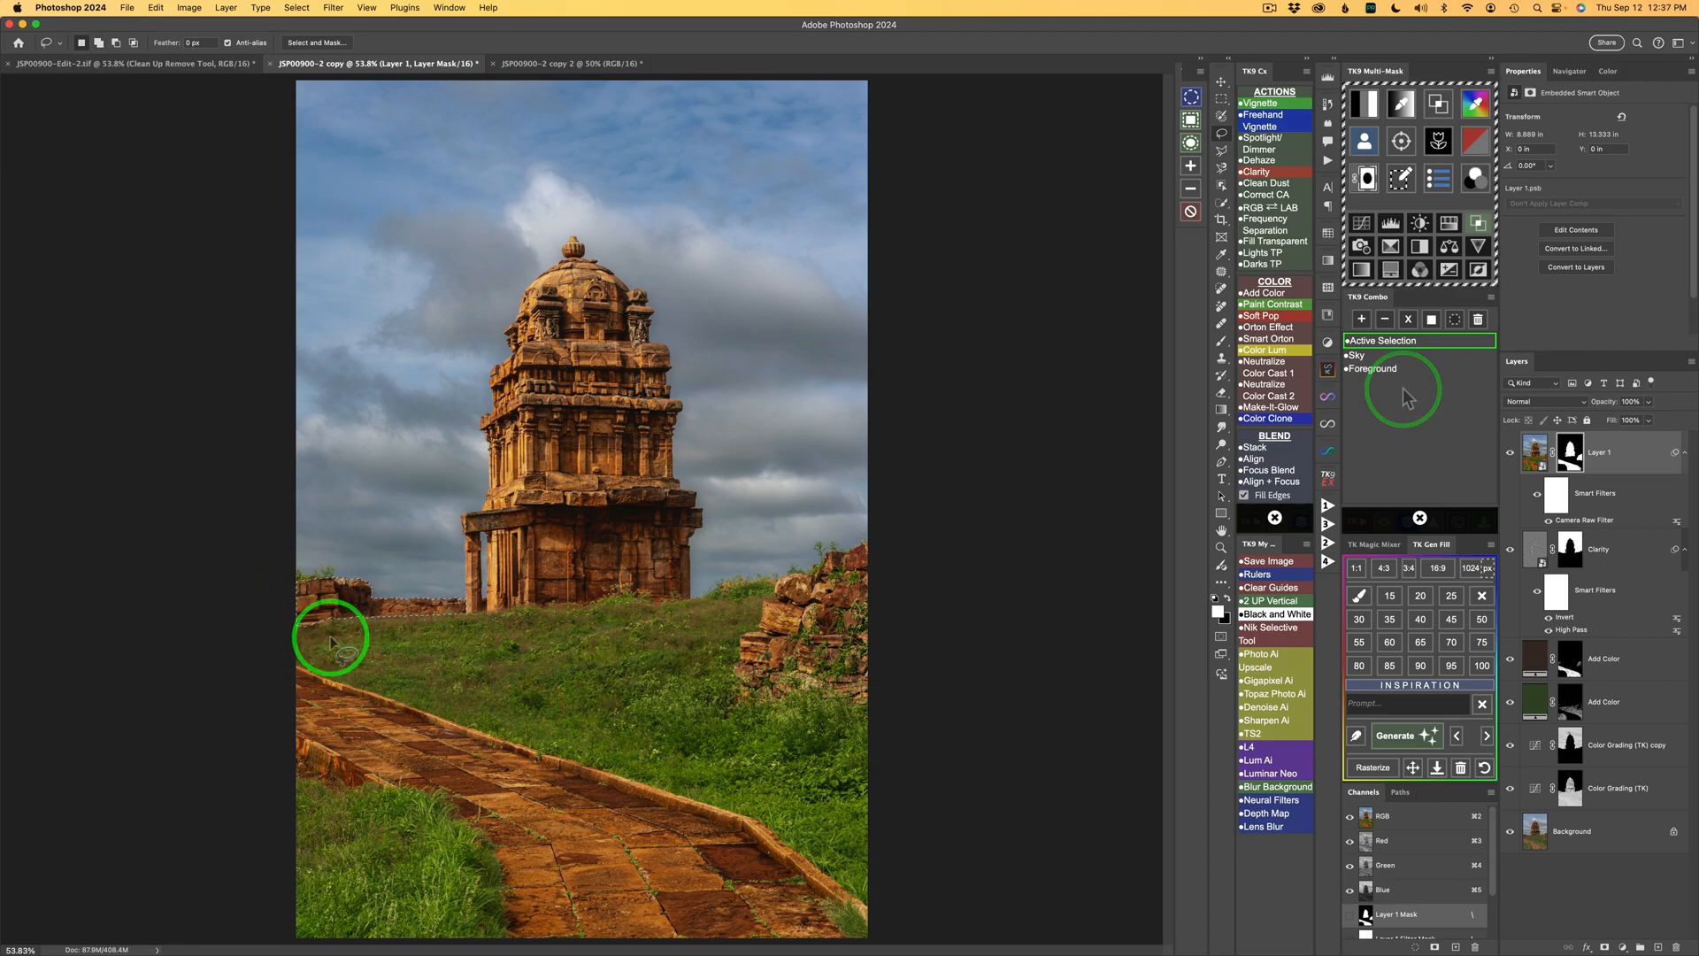
left_click(1401, 345)
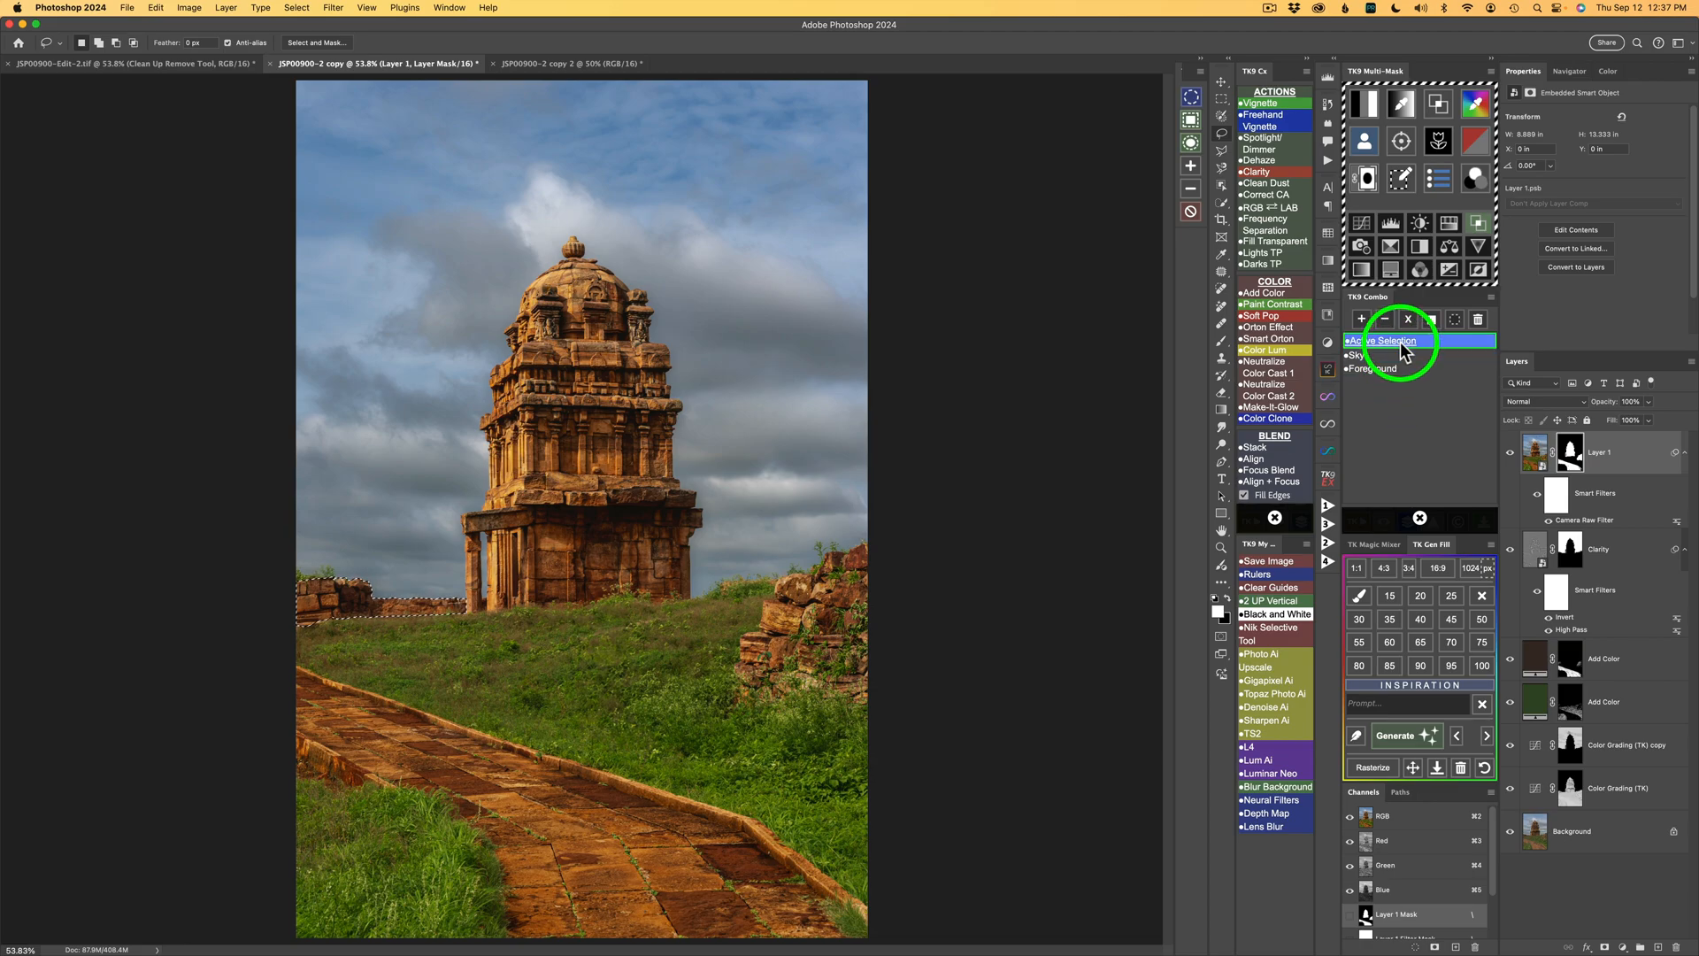
left_click(1360, 320)
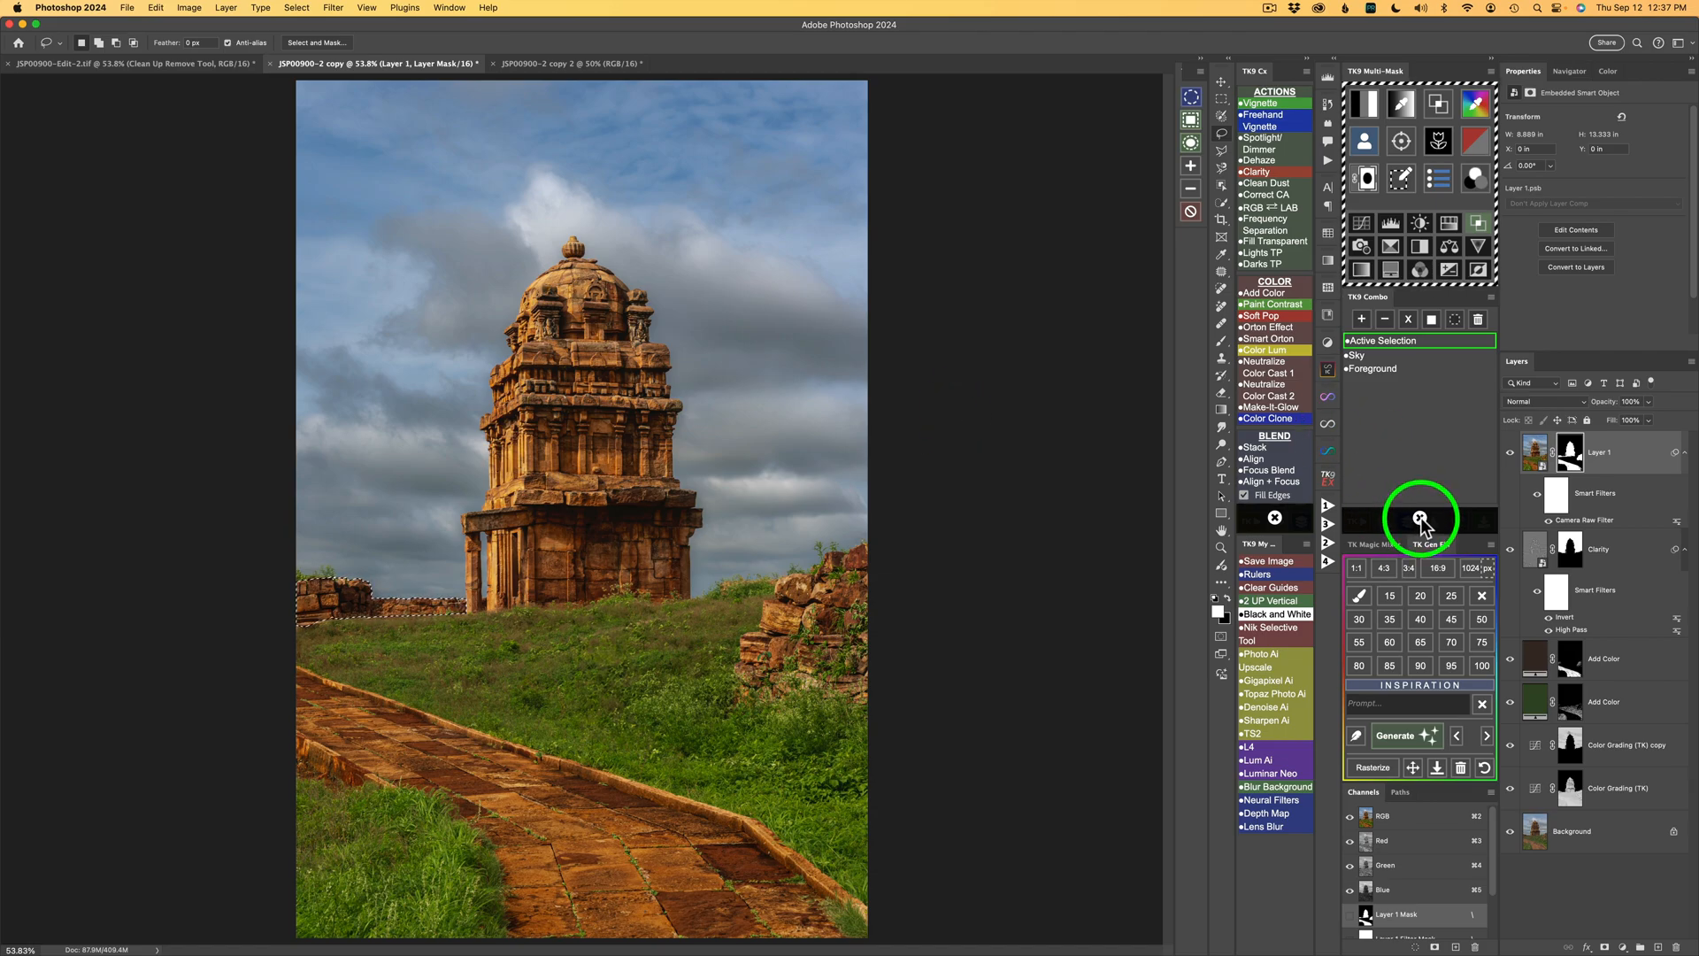
left_click(1420, 519)
left_click(1467, 454)
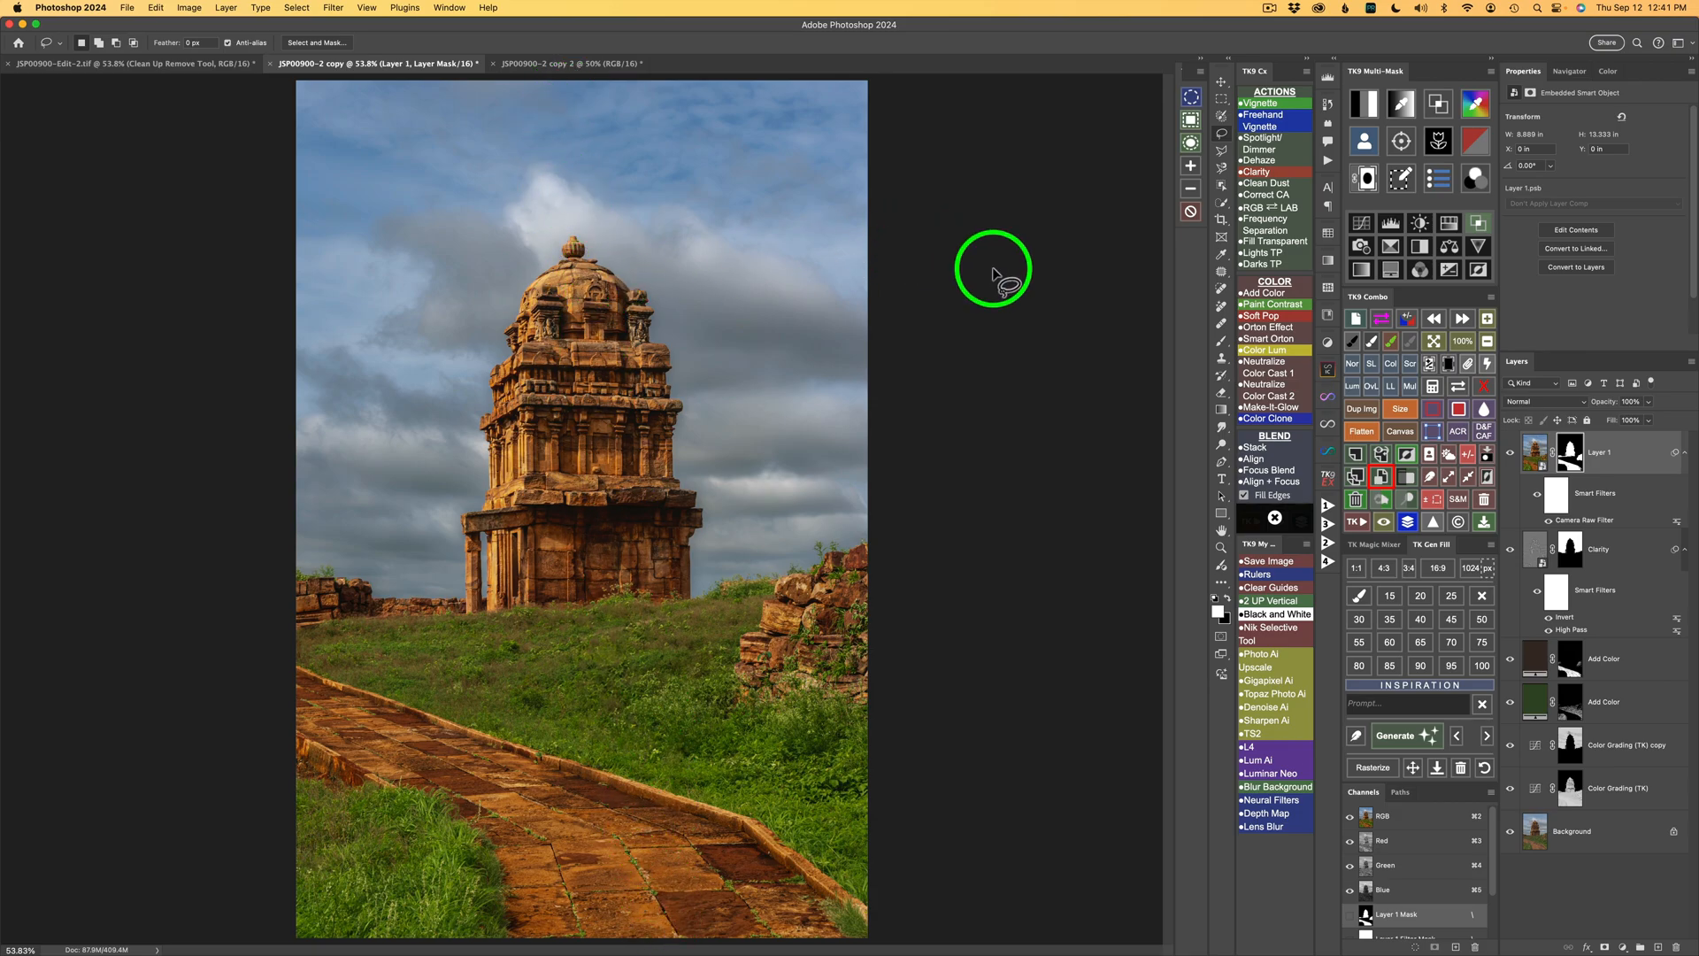
Step: Add a Curves adjustment layer in Multiply blend mode with a black mask
left_click(1363, 224)
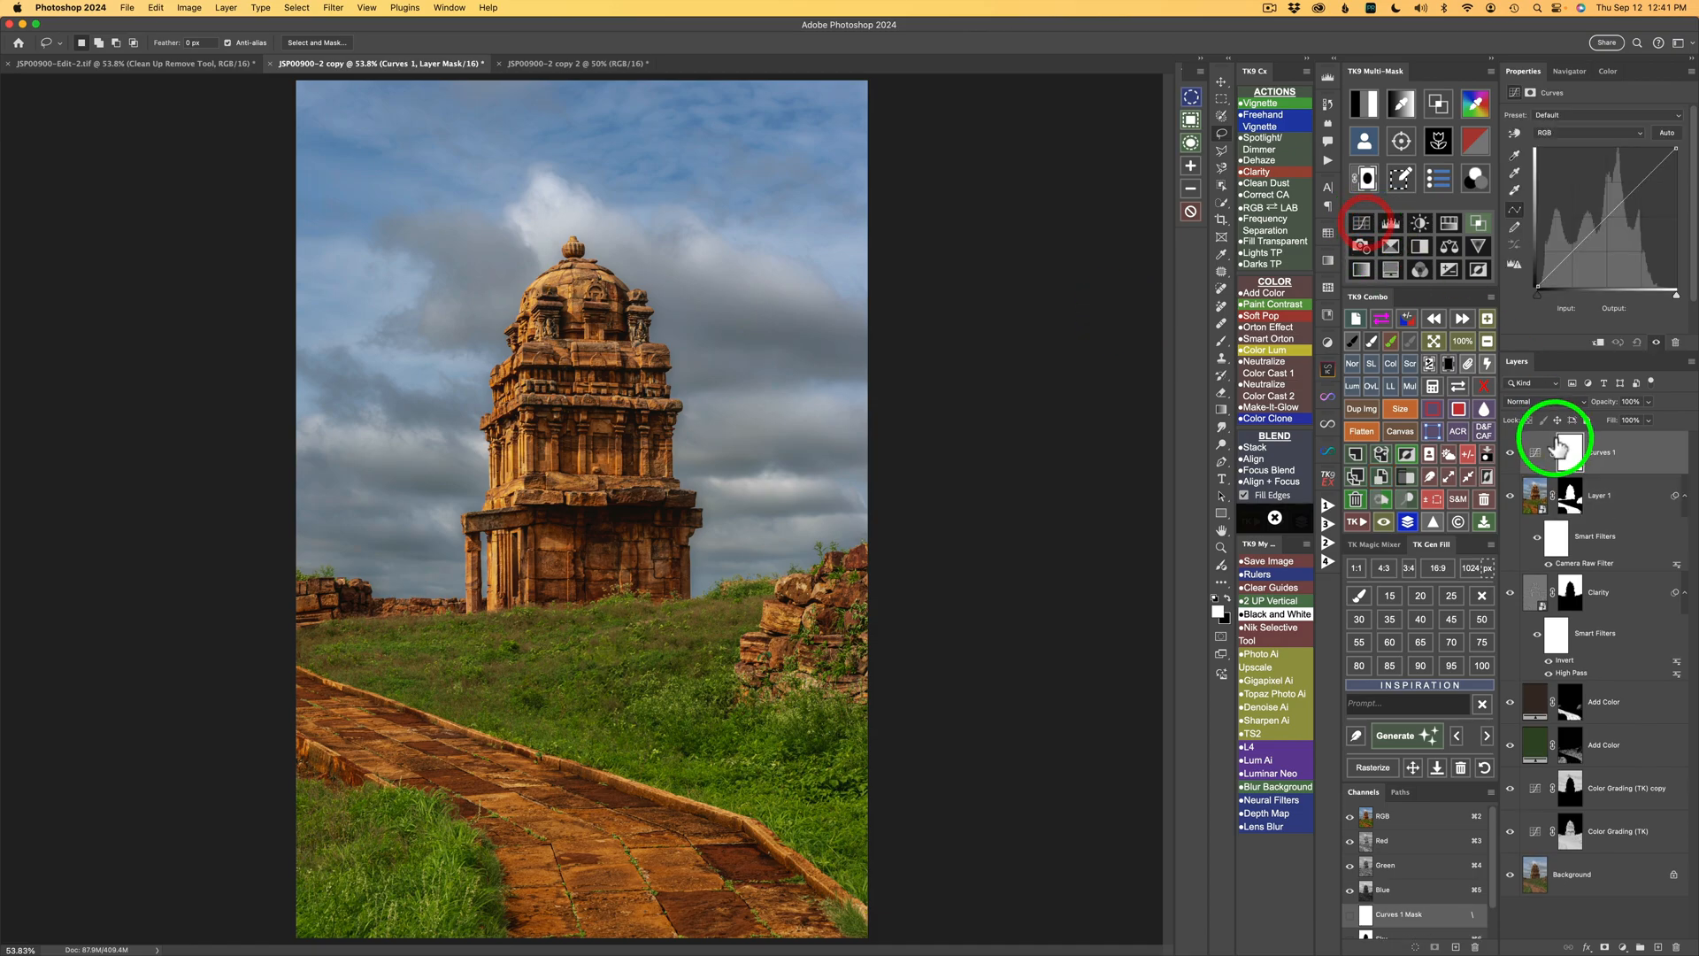
left_click(1450, 367)
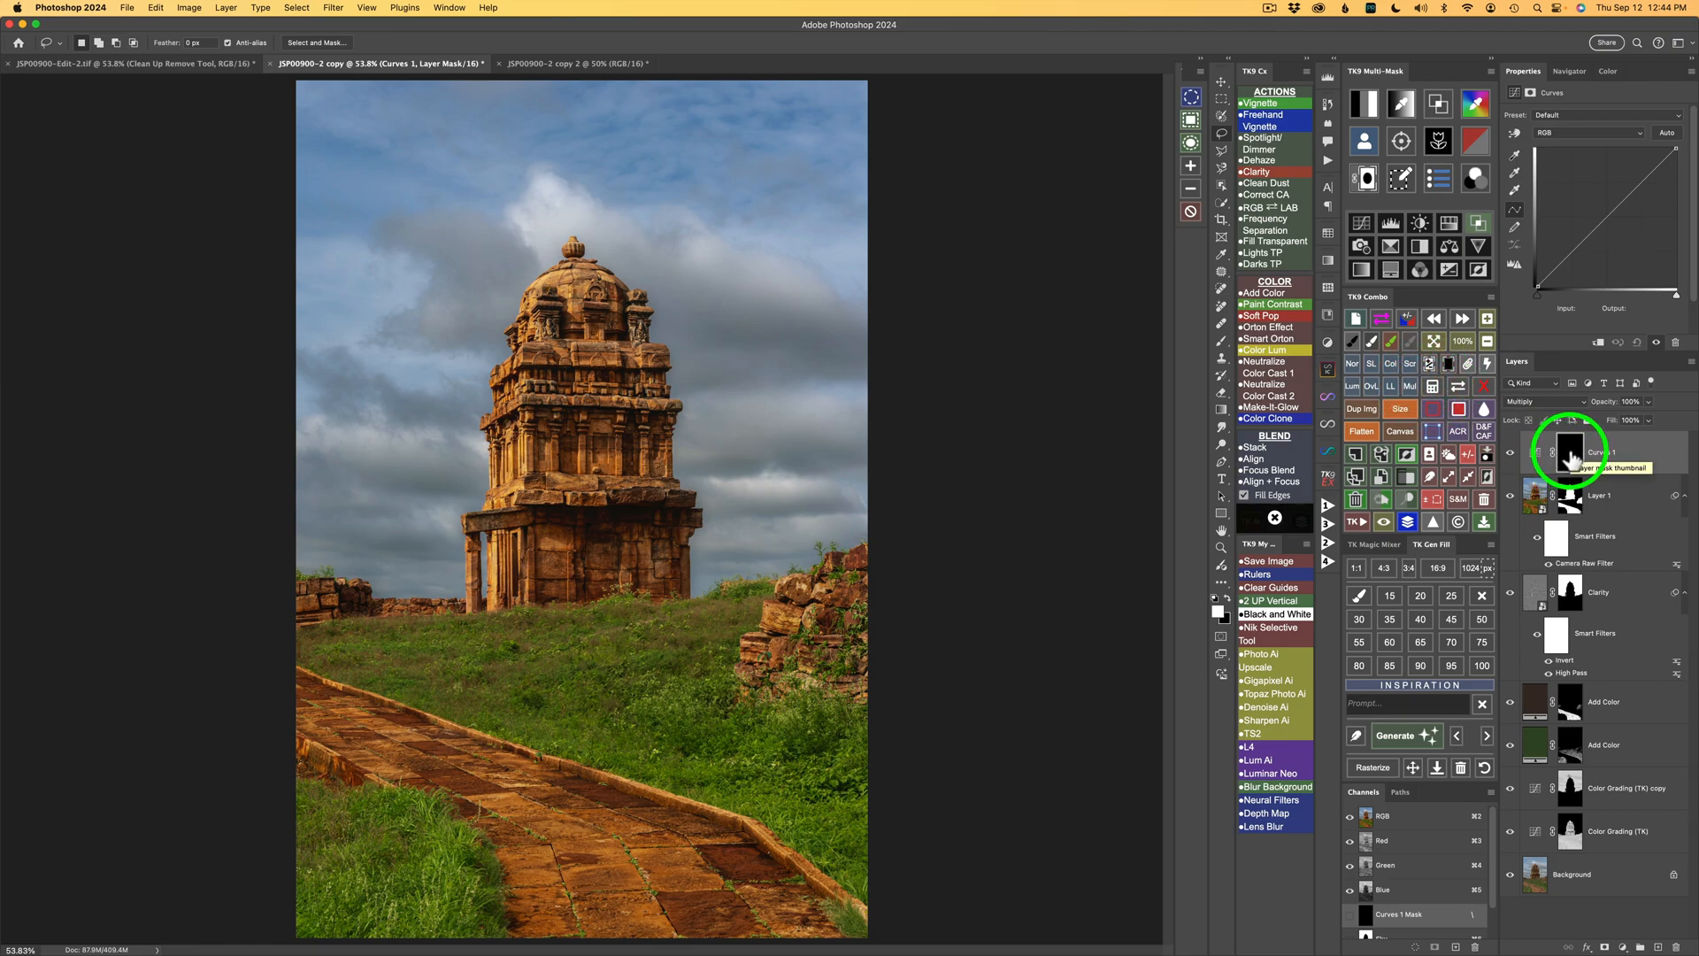
Step: Draw a reversed black-to-white linear gradient on the Curves mask from the photo's upper edge to the temple's tip, and adjust its midpoint
left_click(1223, 410)
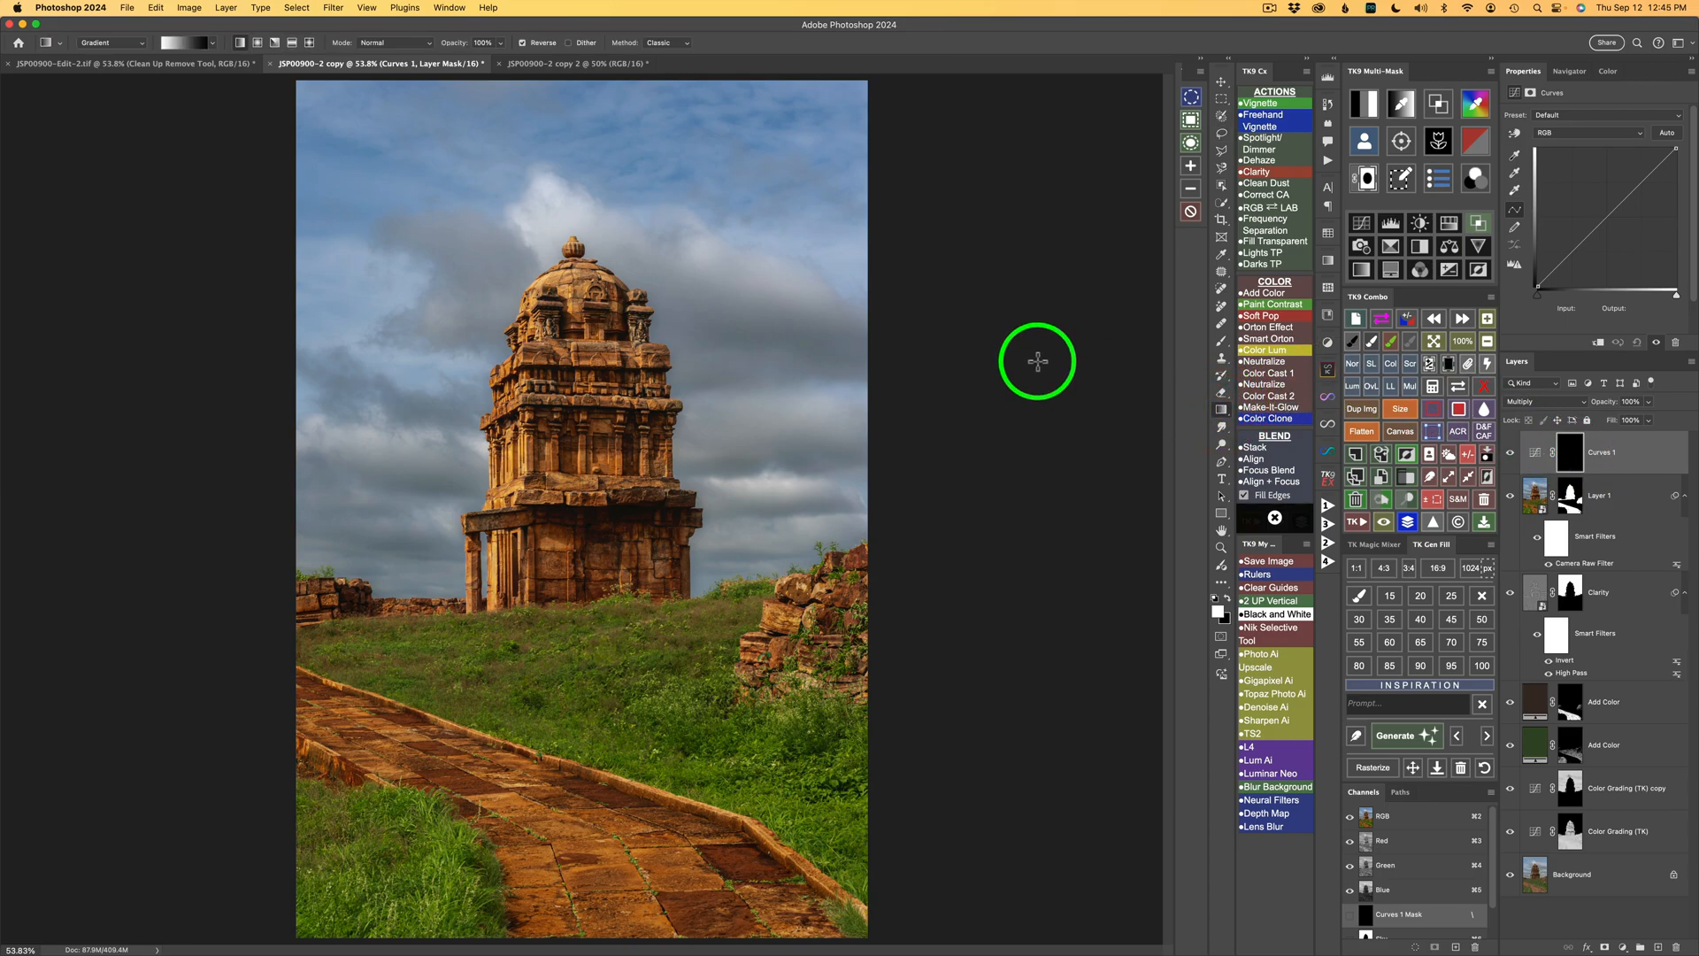
left_click(213, 43)
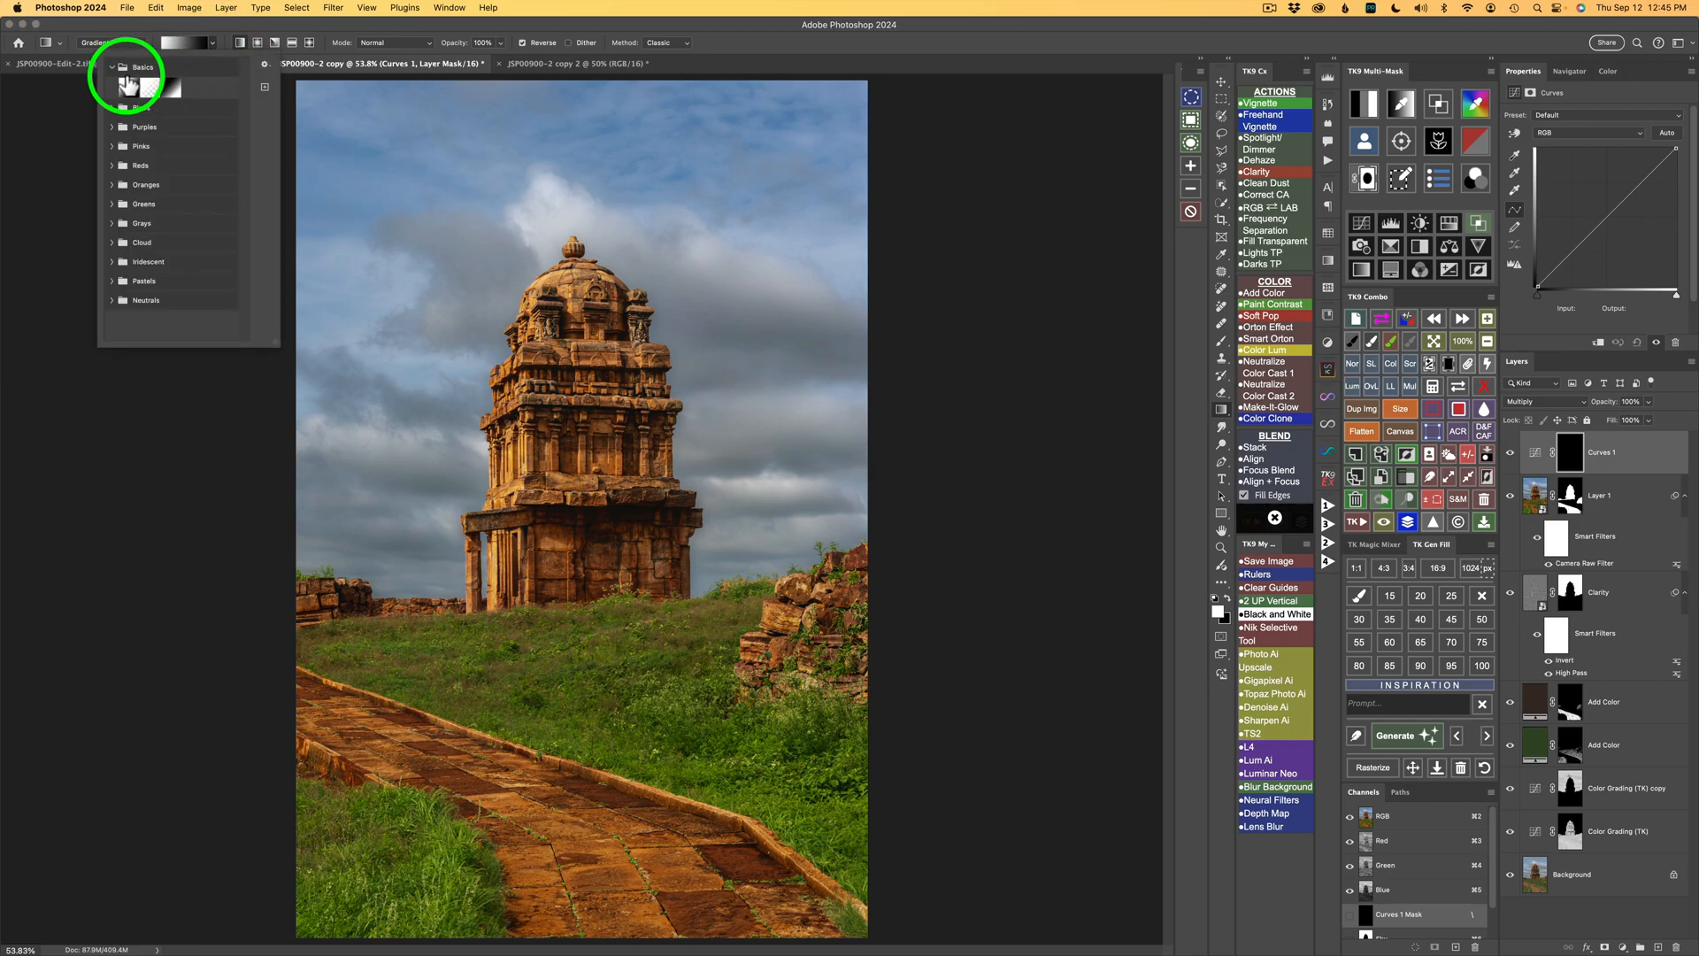
left_click(171, 90)
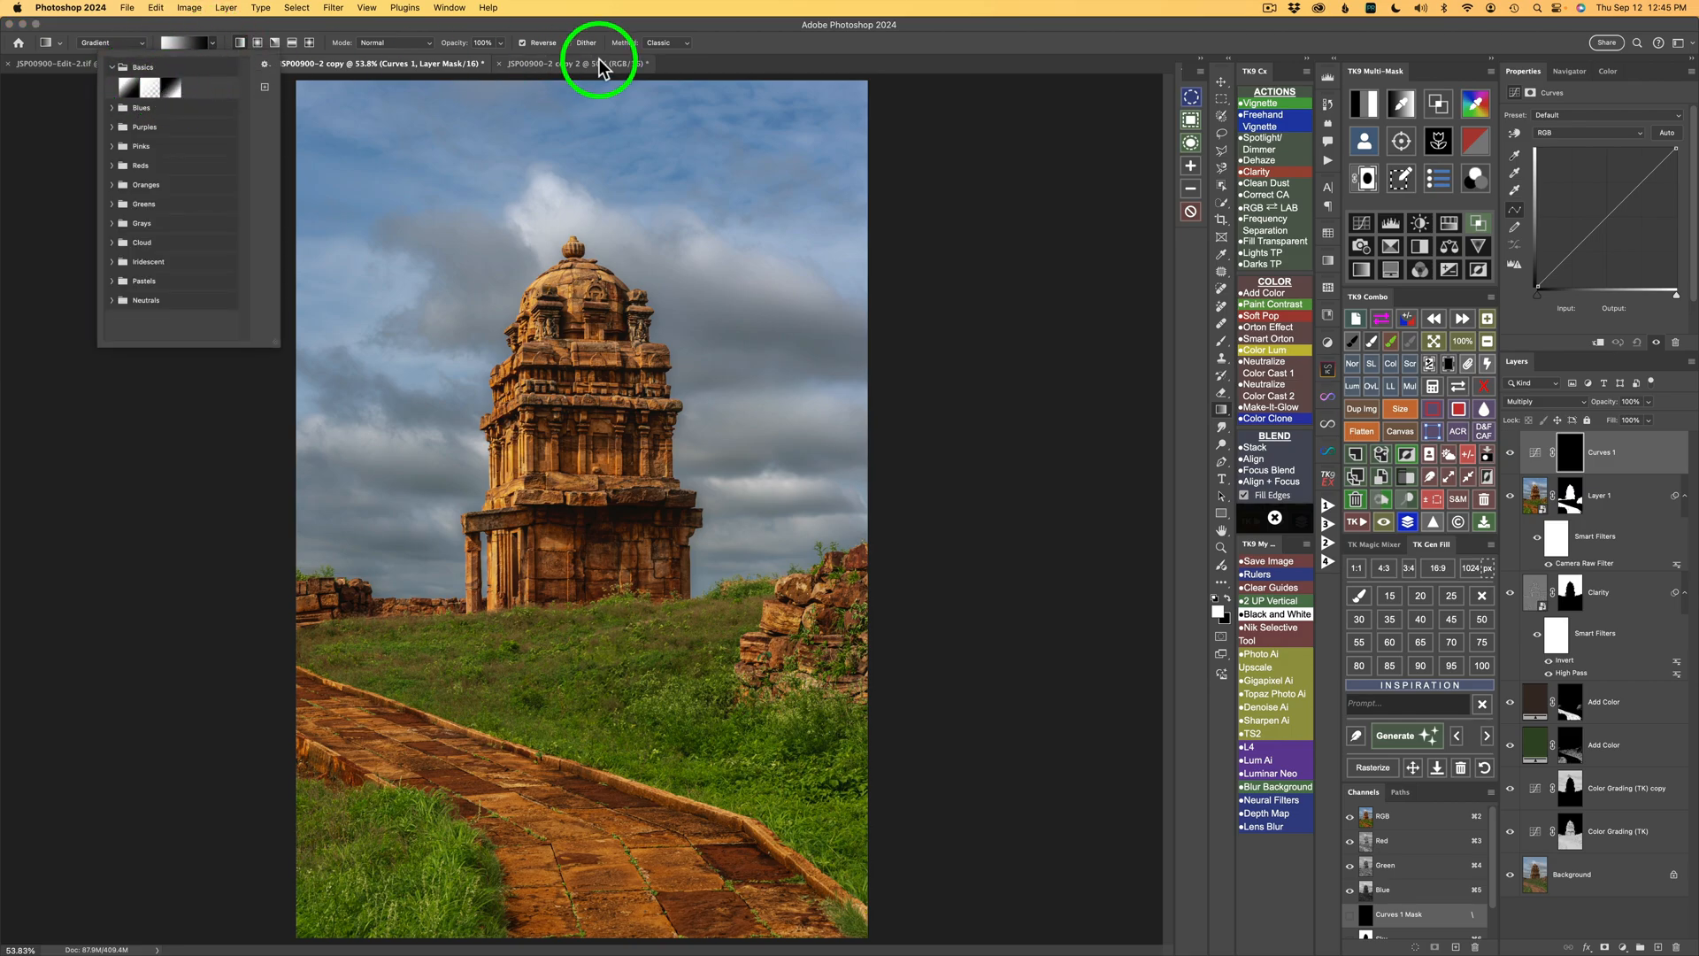
left_click(741, 41)
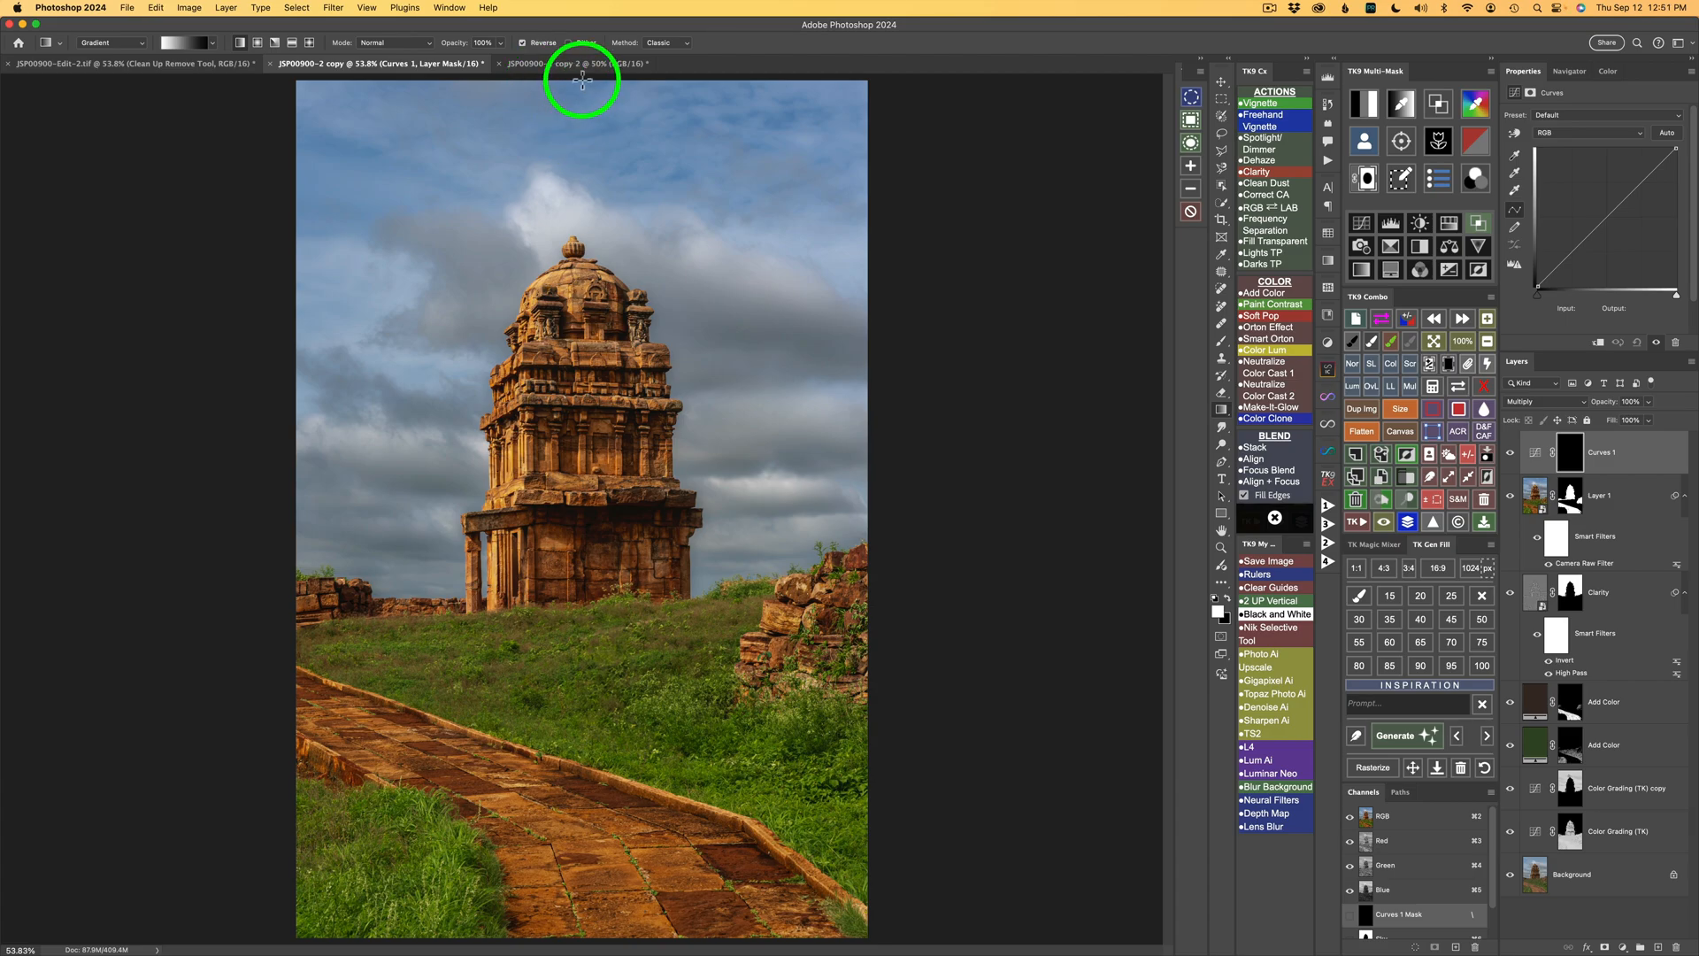
left_click_drag(581, 79, 581, 232)
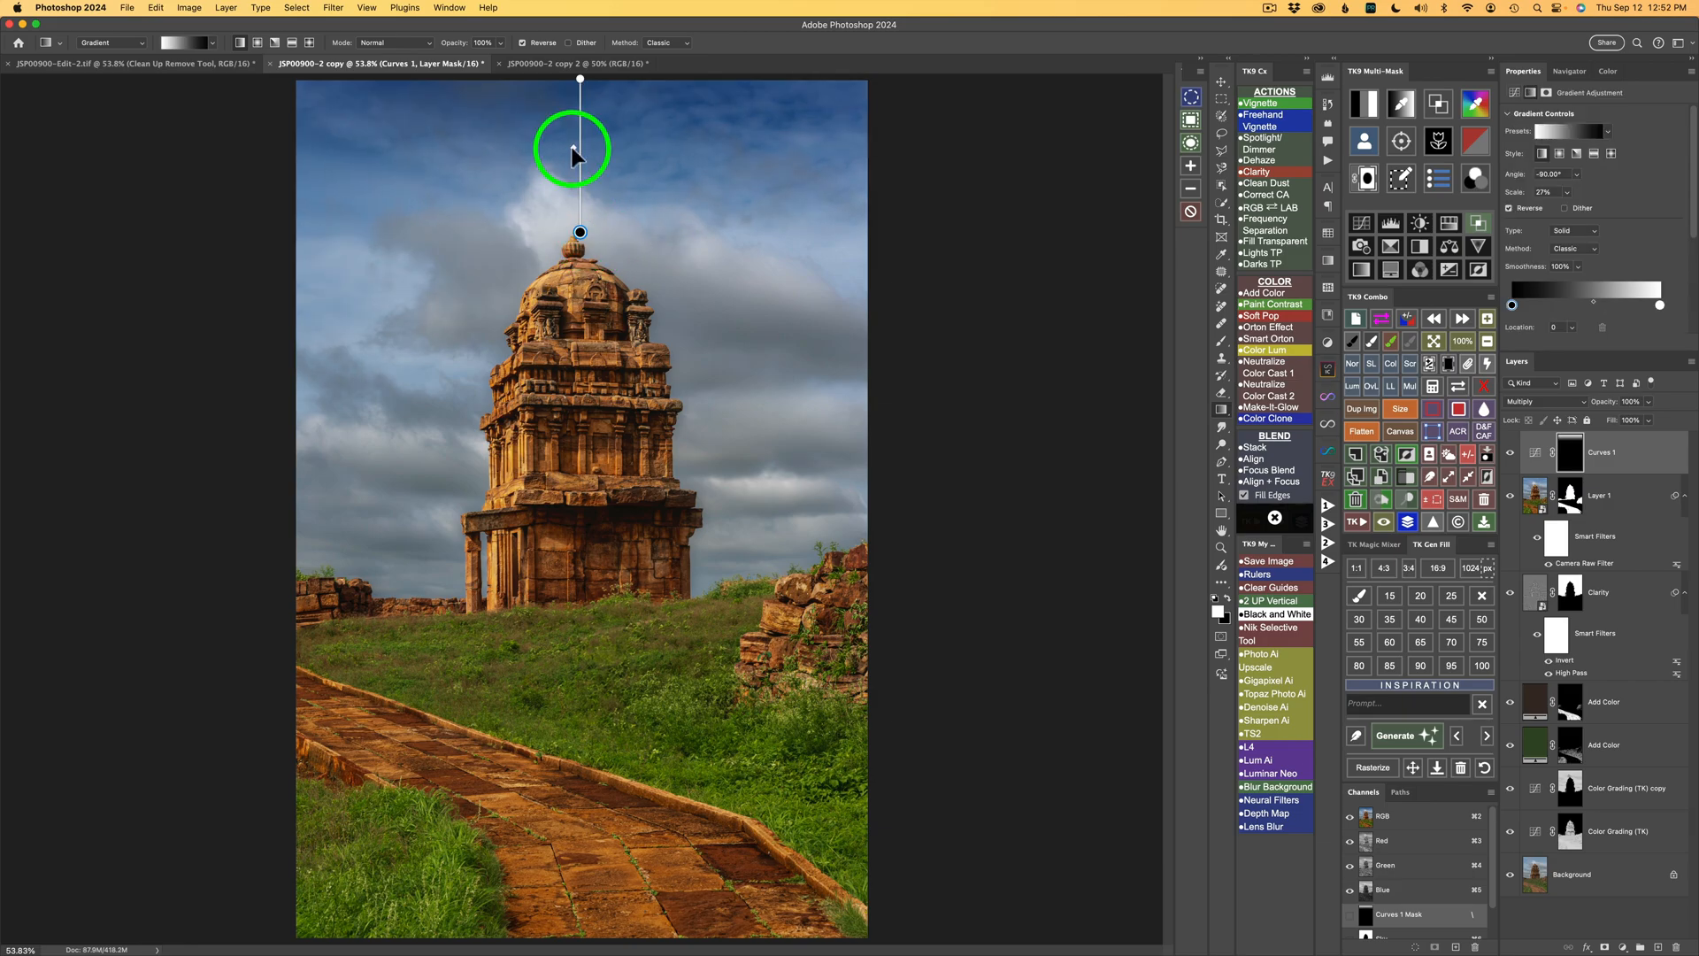
mouse_move(574, 147)
left_mouse_down()
mouse_move(558, 188)
mouse_move(561, 148)
left_mouse_up()
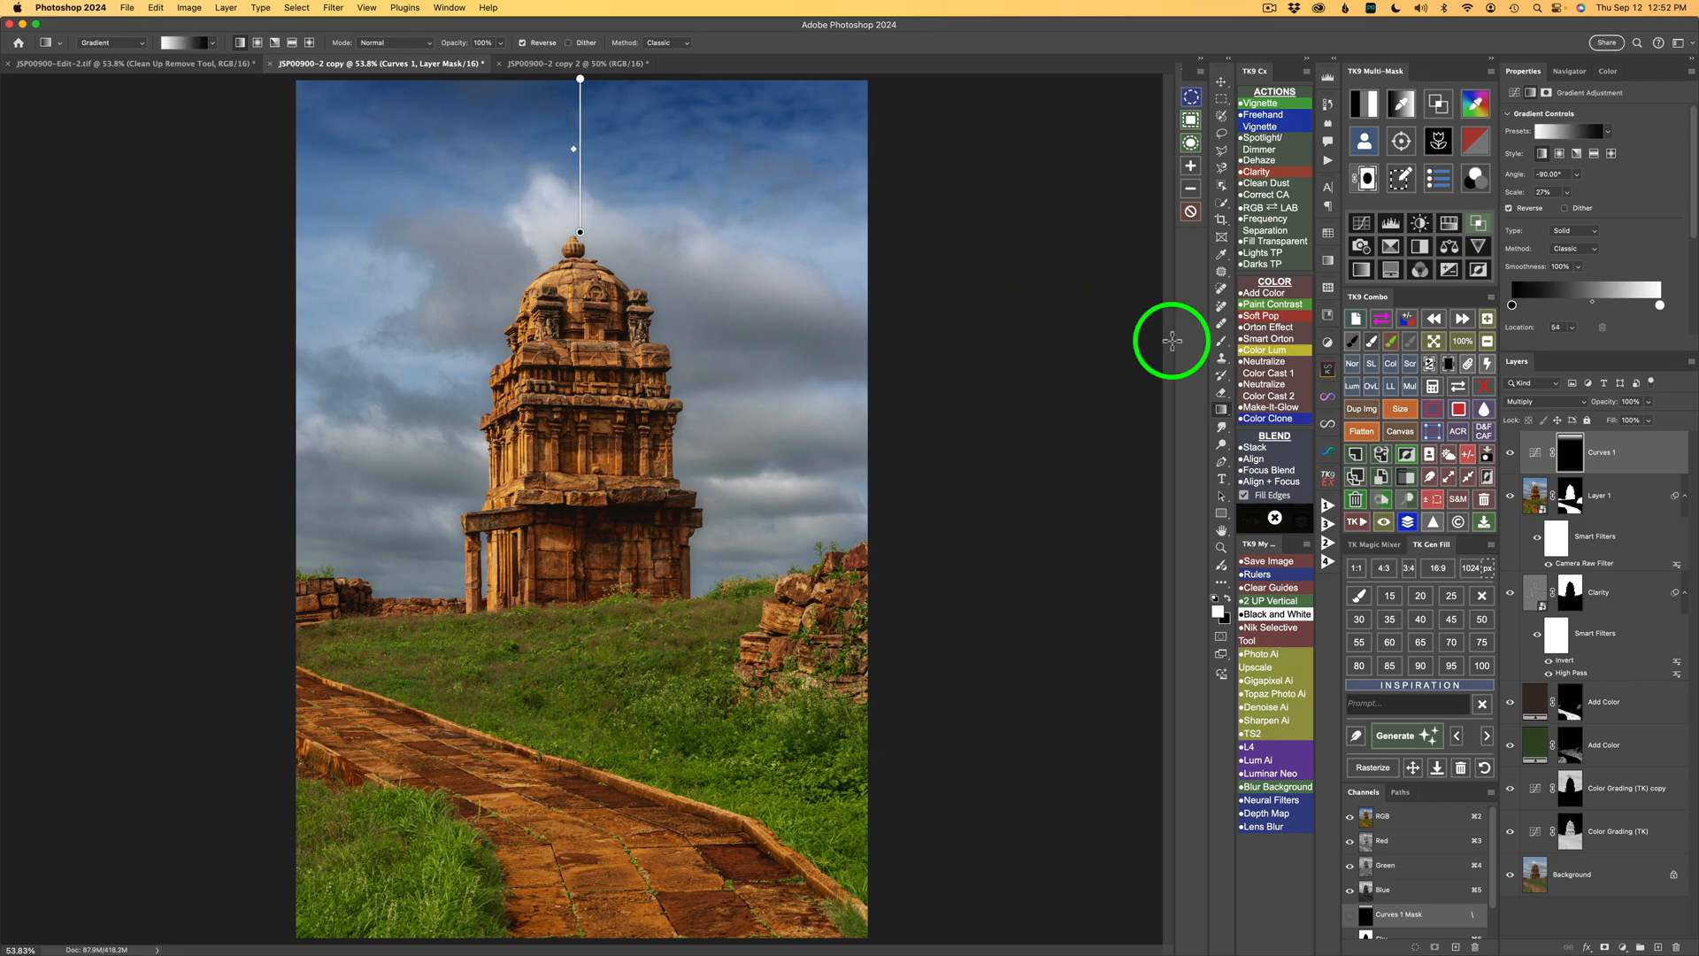
Step: Lower the Curves layer's opacity to 83%
left_click(1535, 454)
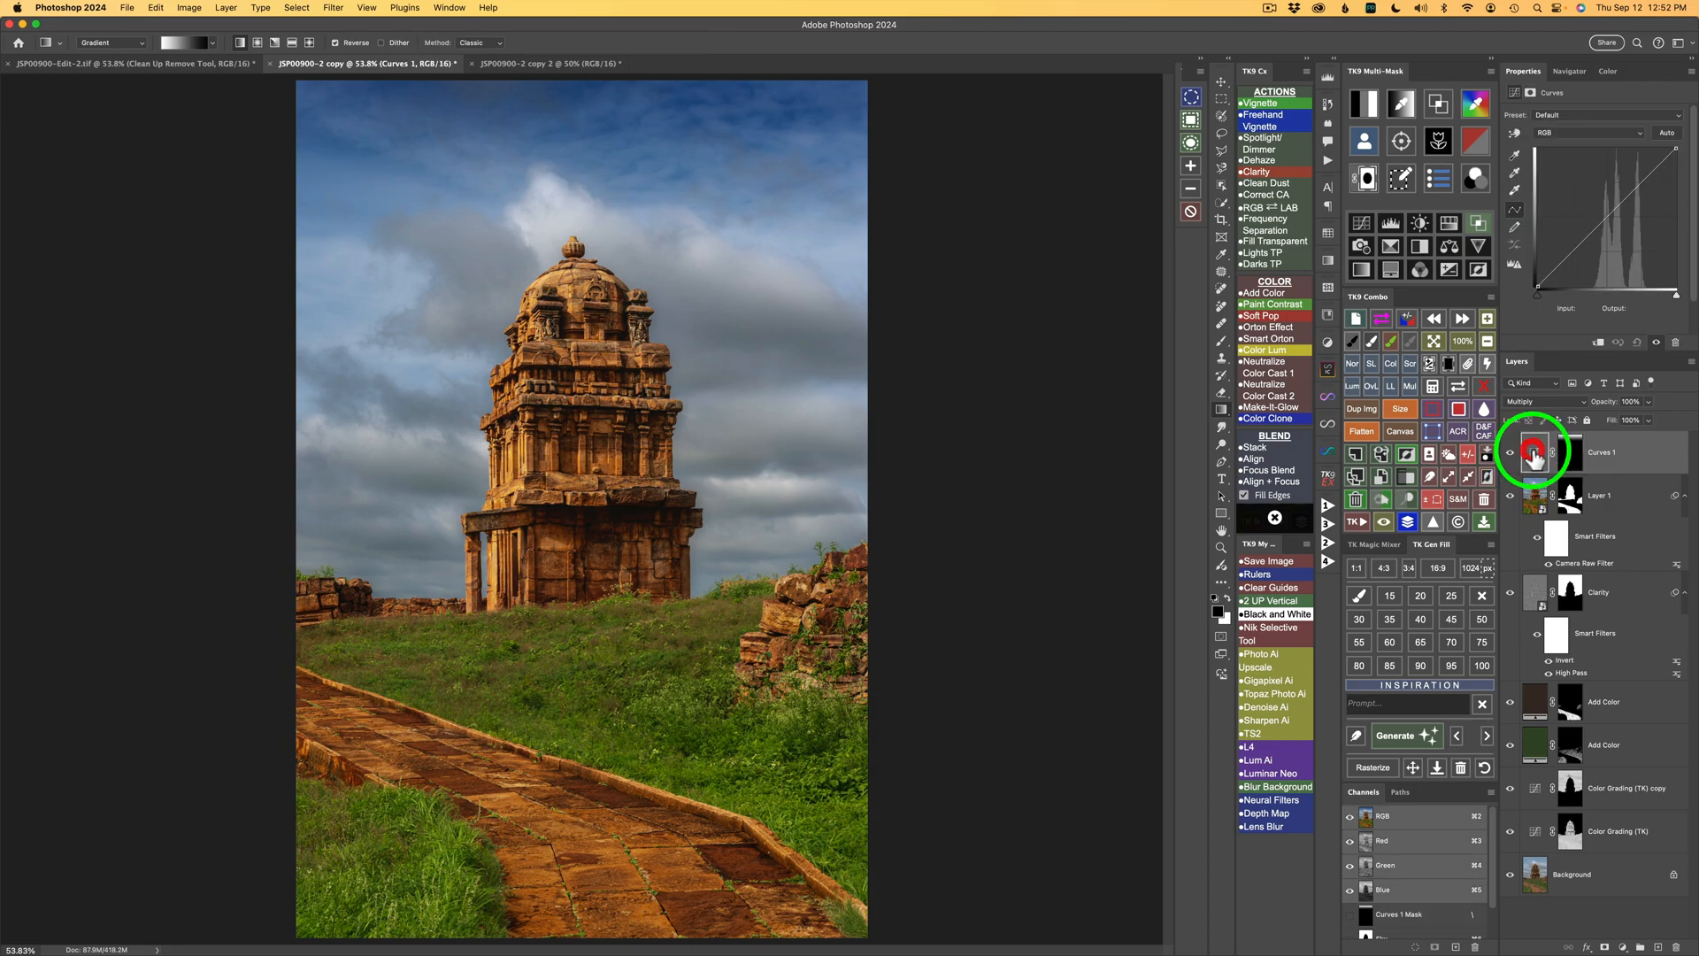
left_click(1649, 401)
left_click_drag(1649, 423, 1637, 423)
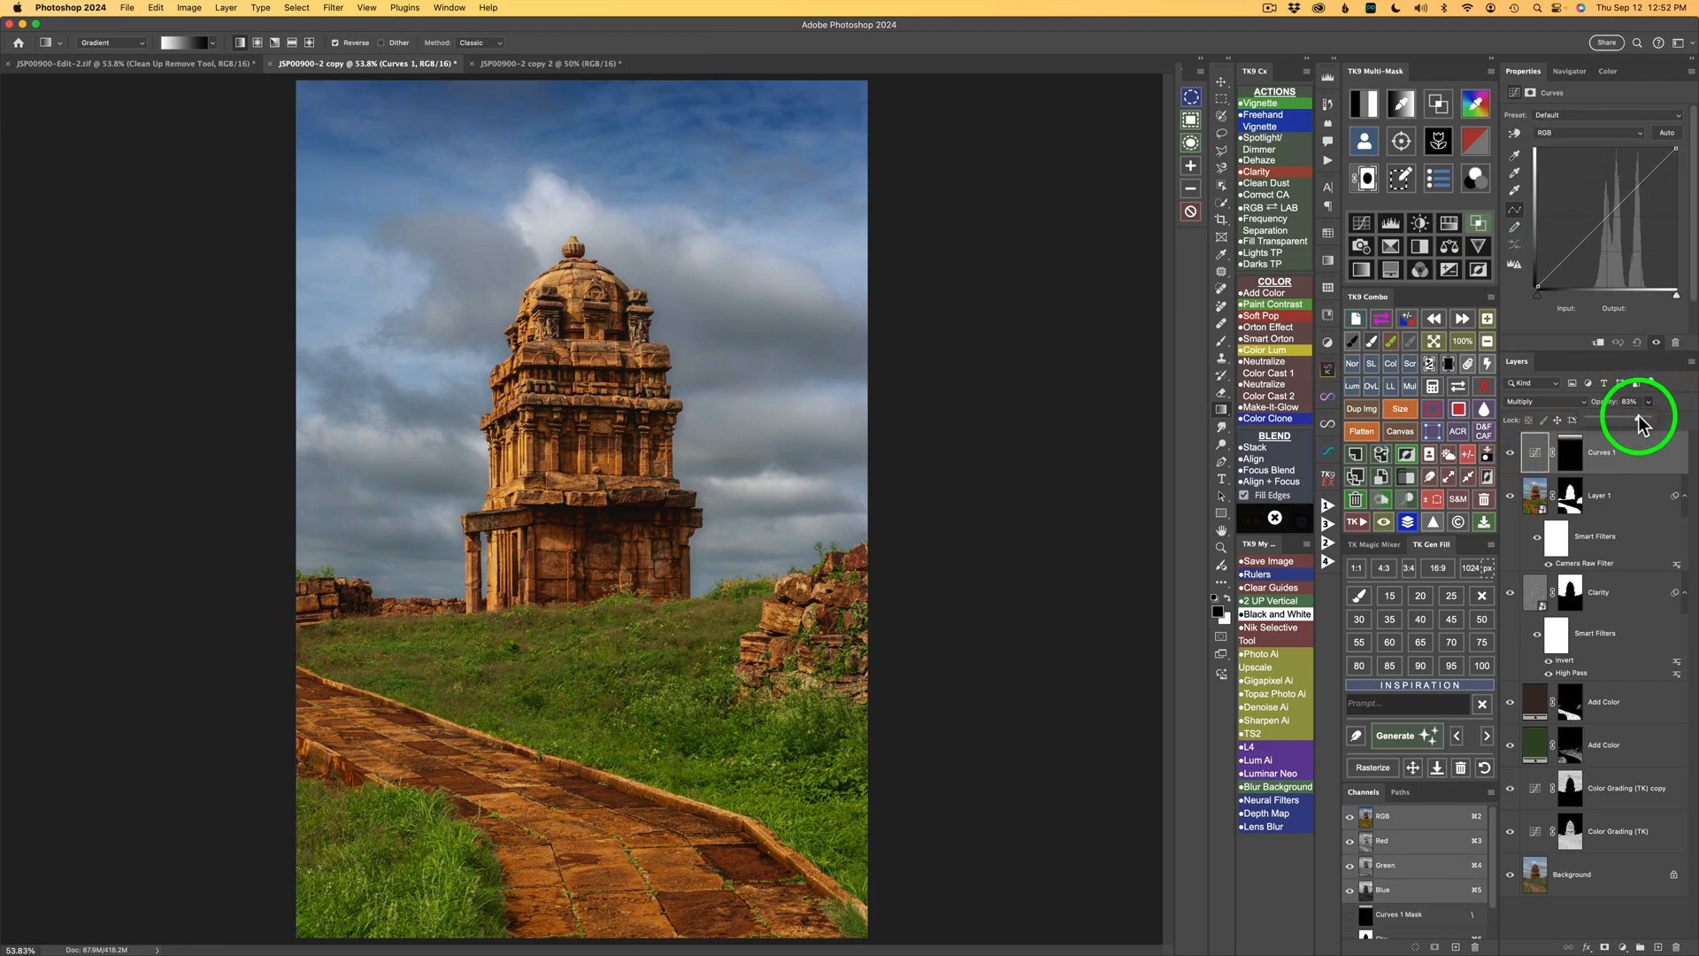
Step: Duplicate the Curves 1 layer and replace the copy's mask with a gradient running from the photo's lower edge up the path
left_click(1511, 454)
left_click(1510, 454)
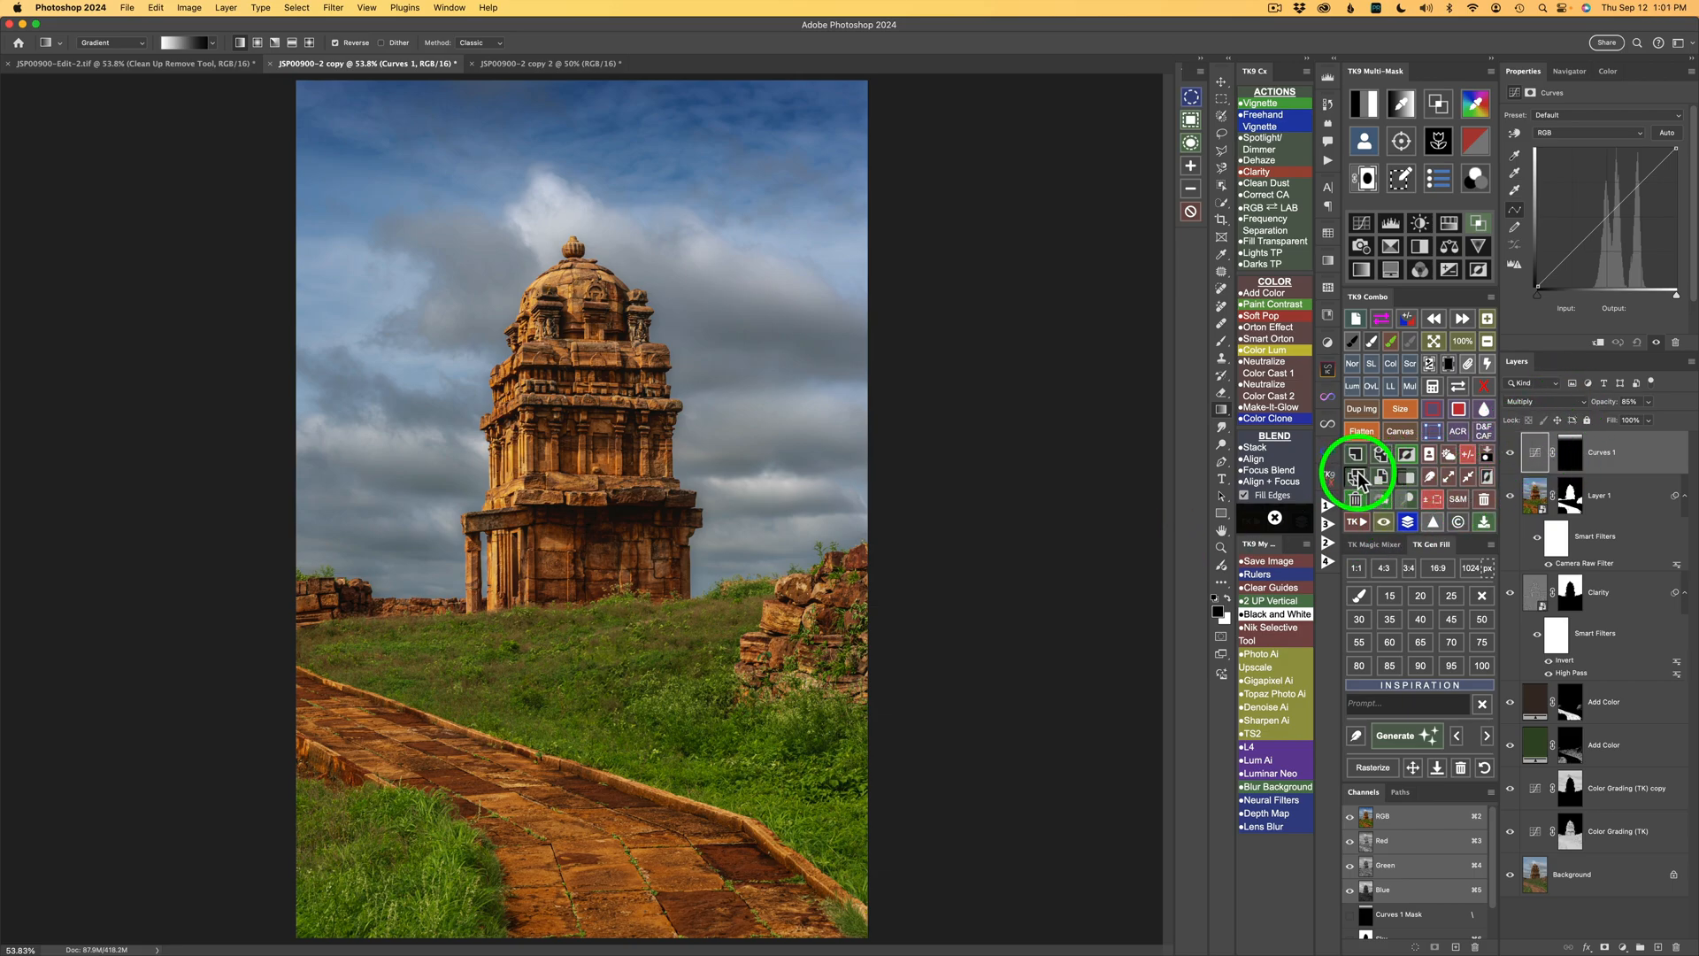
left_click(1359, 478)
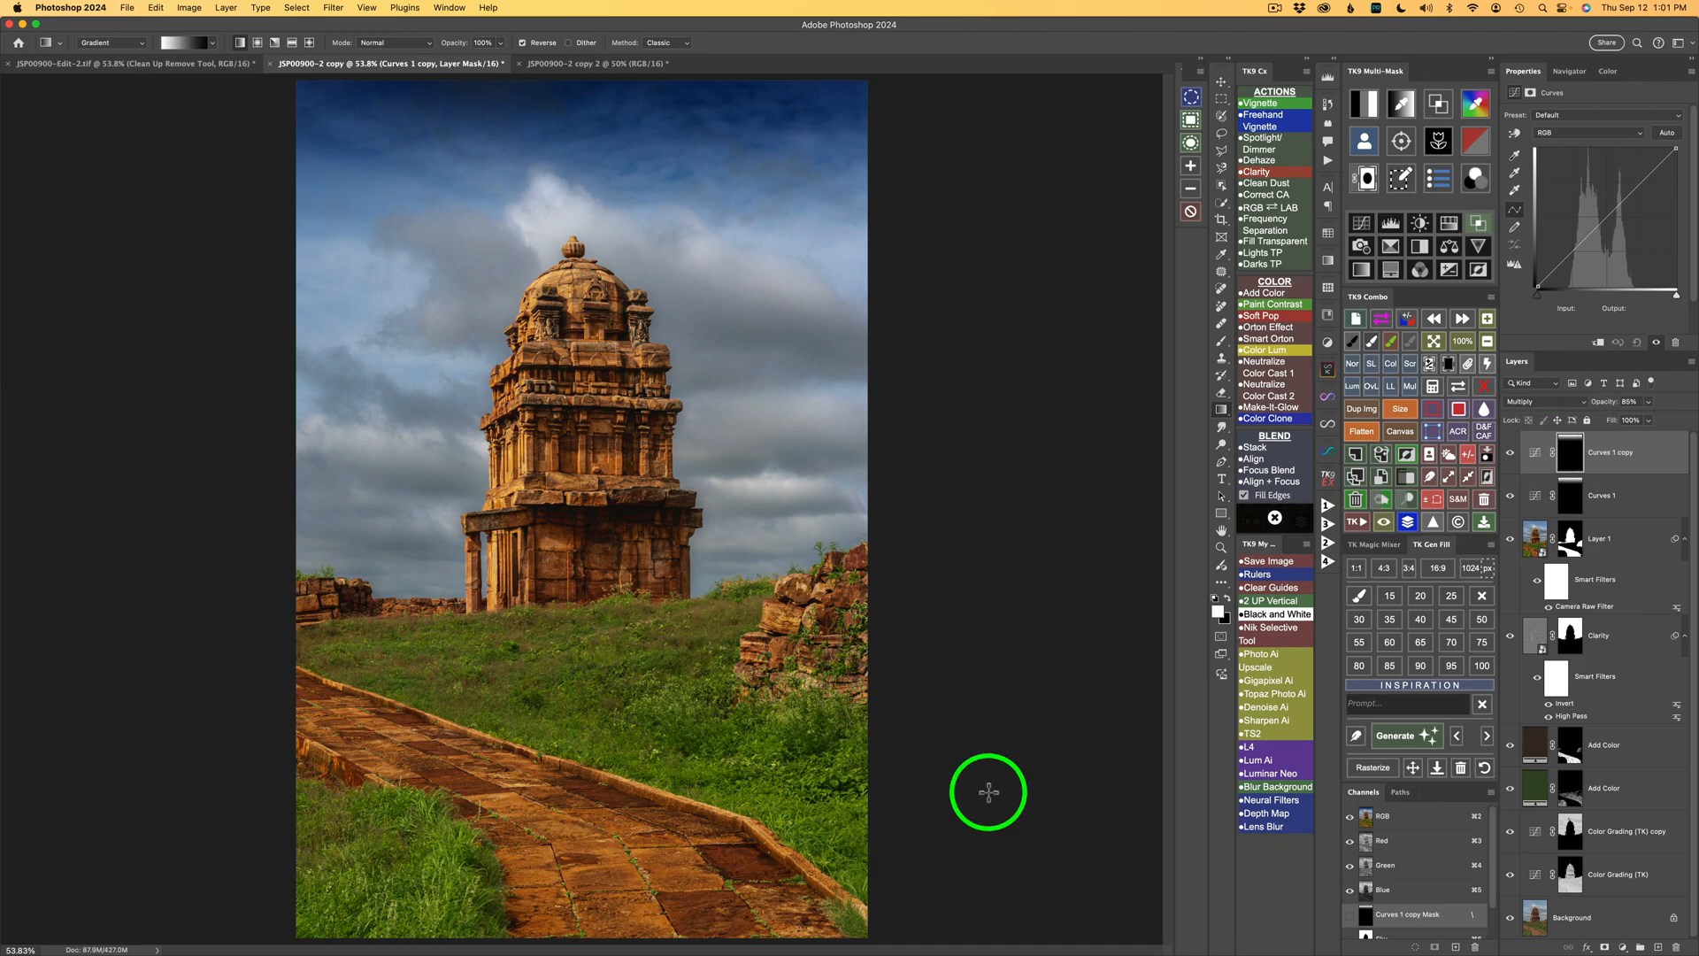
left_click_drag(659, 936, 649, 796)
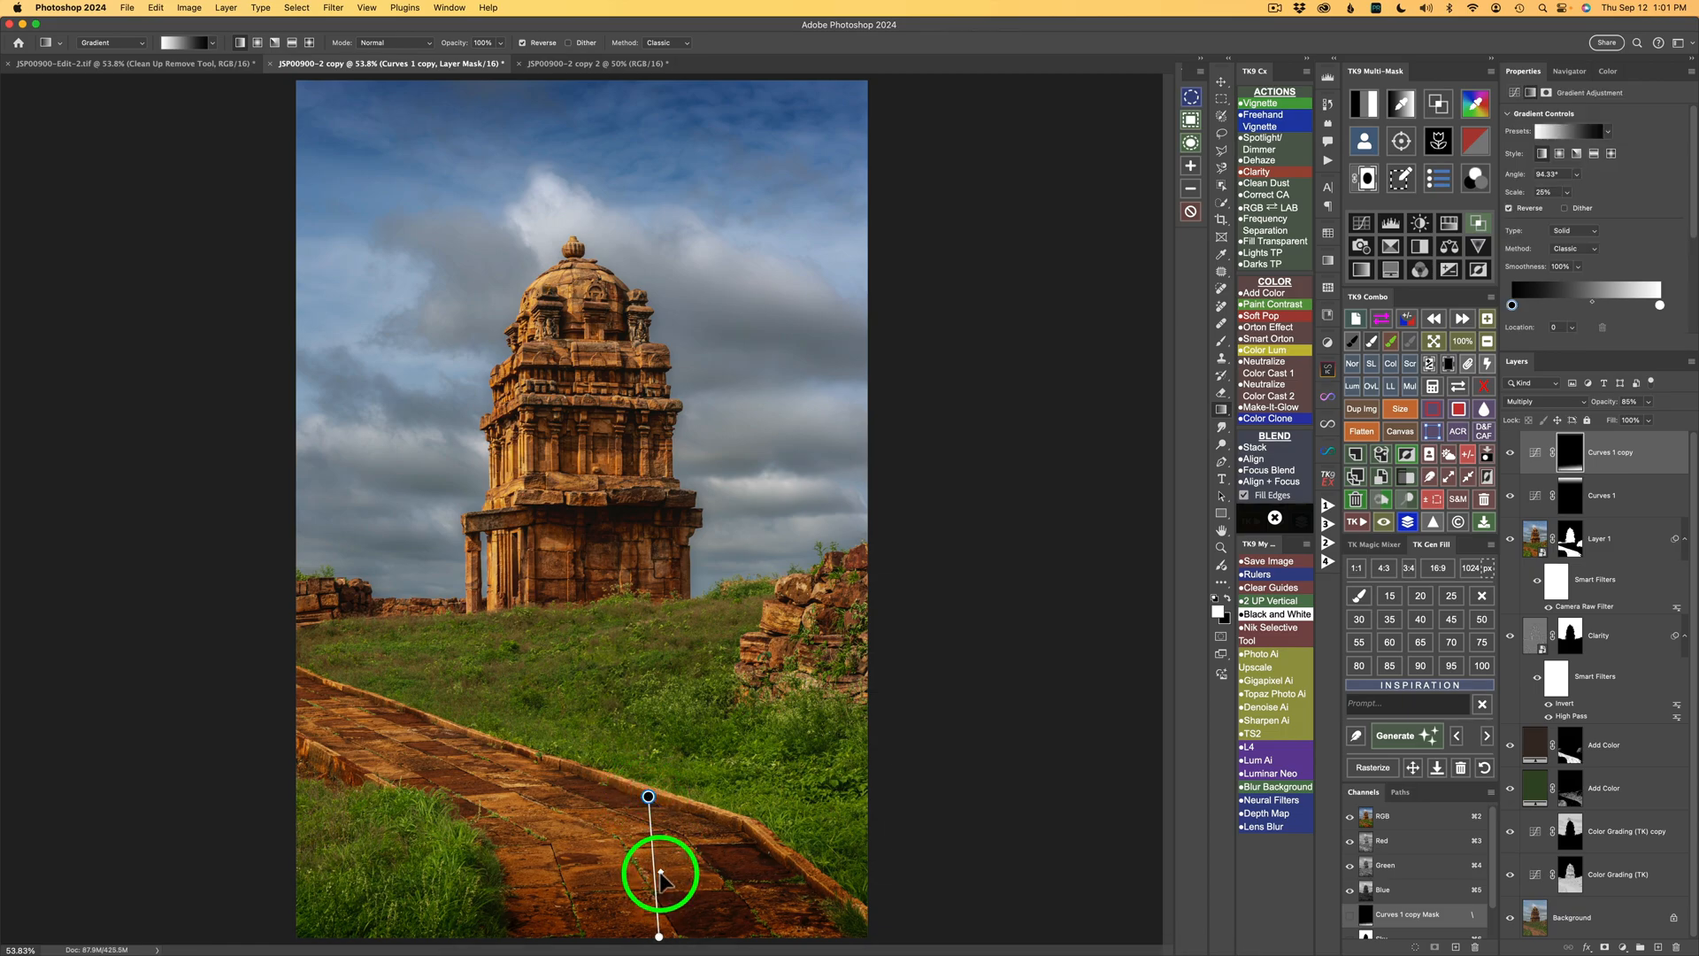
Step: Lower the Curves 1 copy layer's opacity to 45% and compare the photo with and without it
left_click(1536, 452)
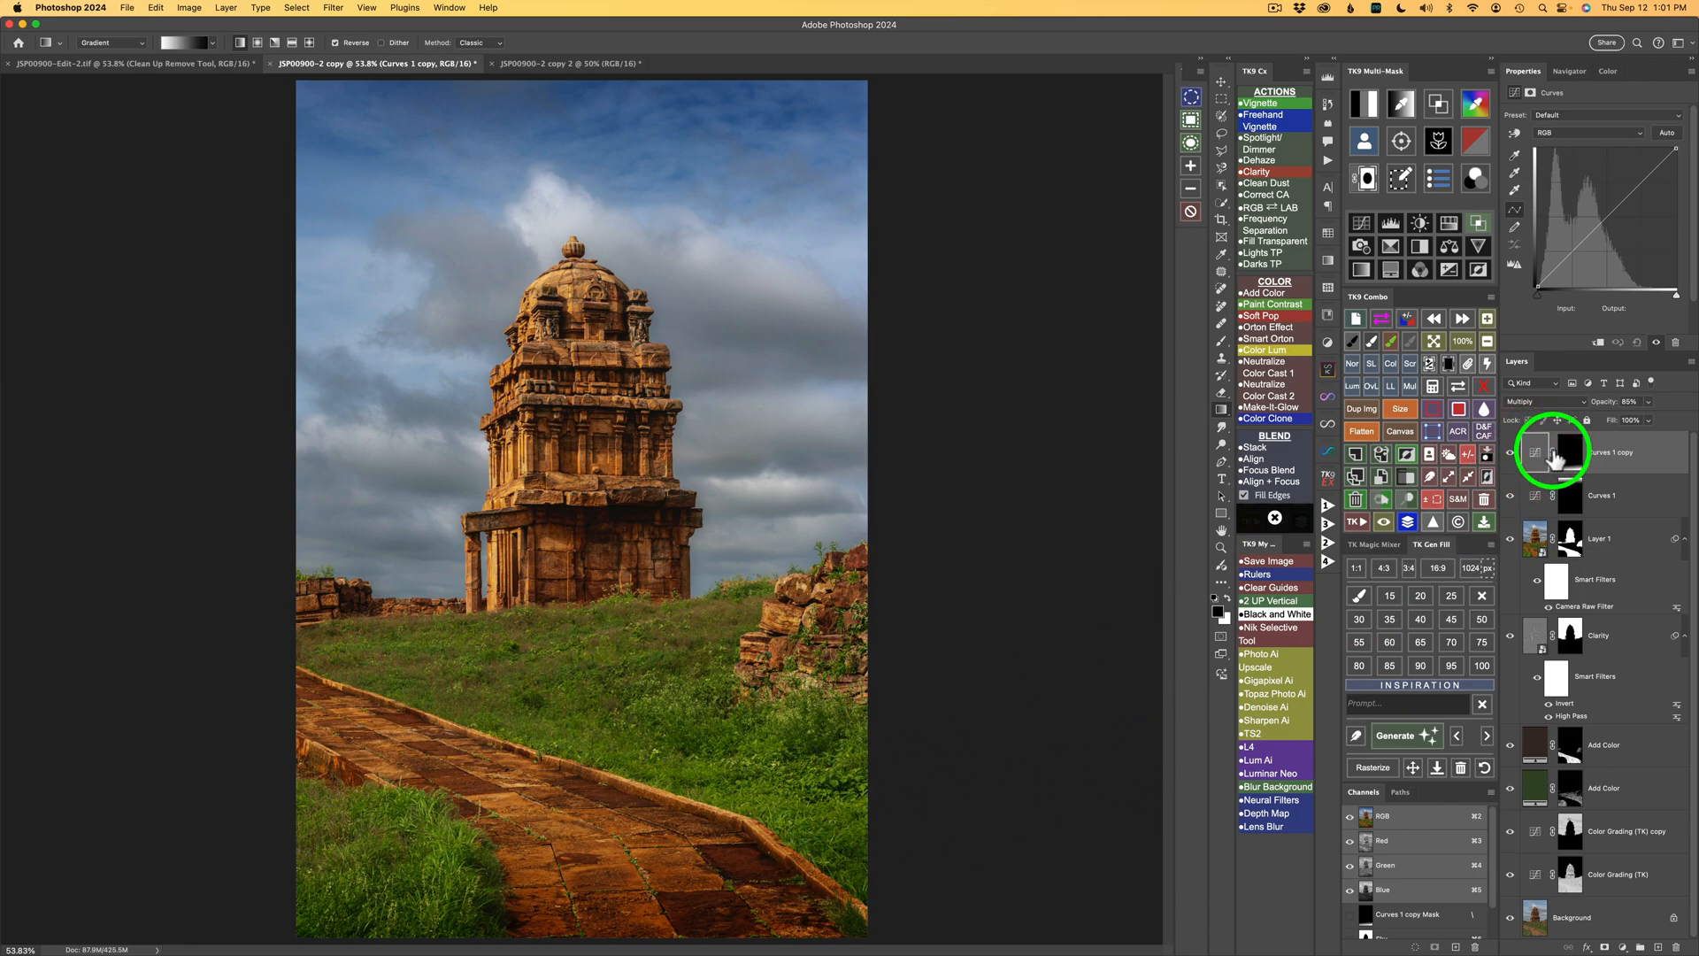
left_click_drag(1651, 403, 1623, 417)
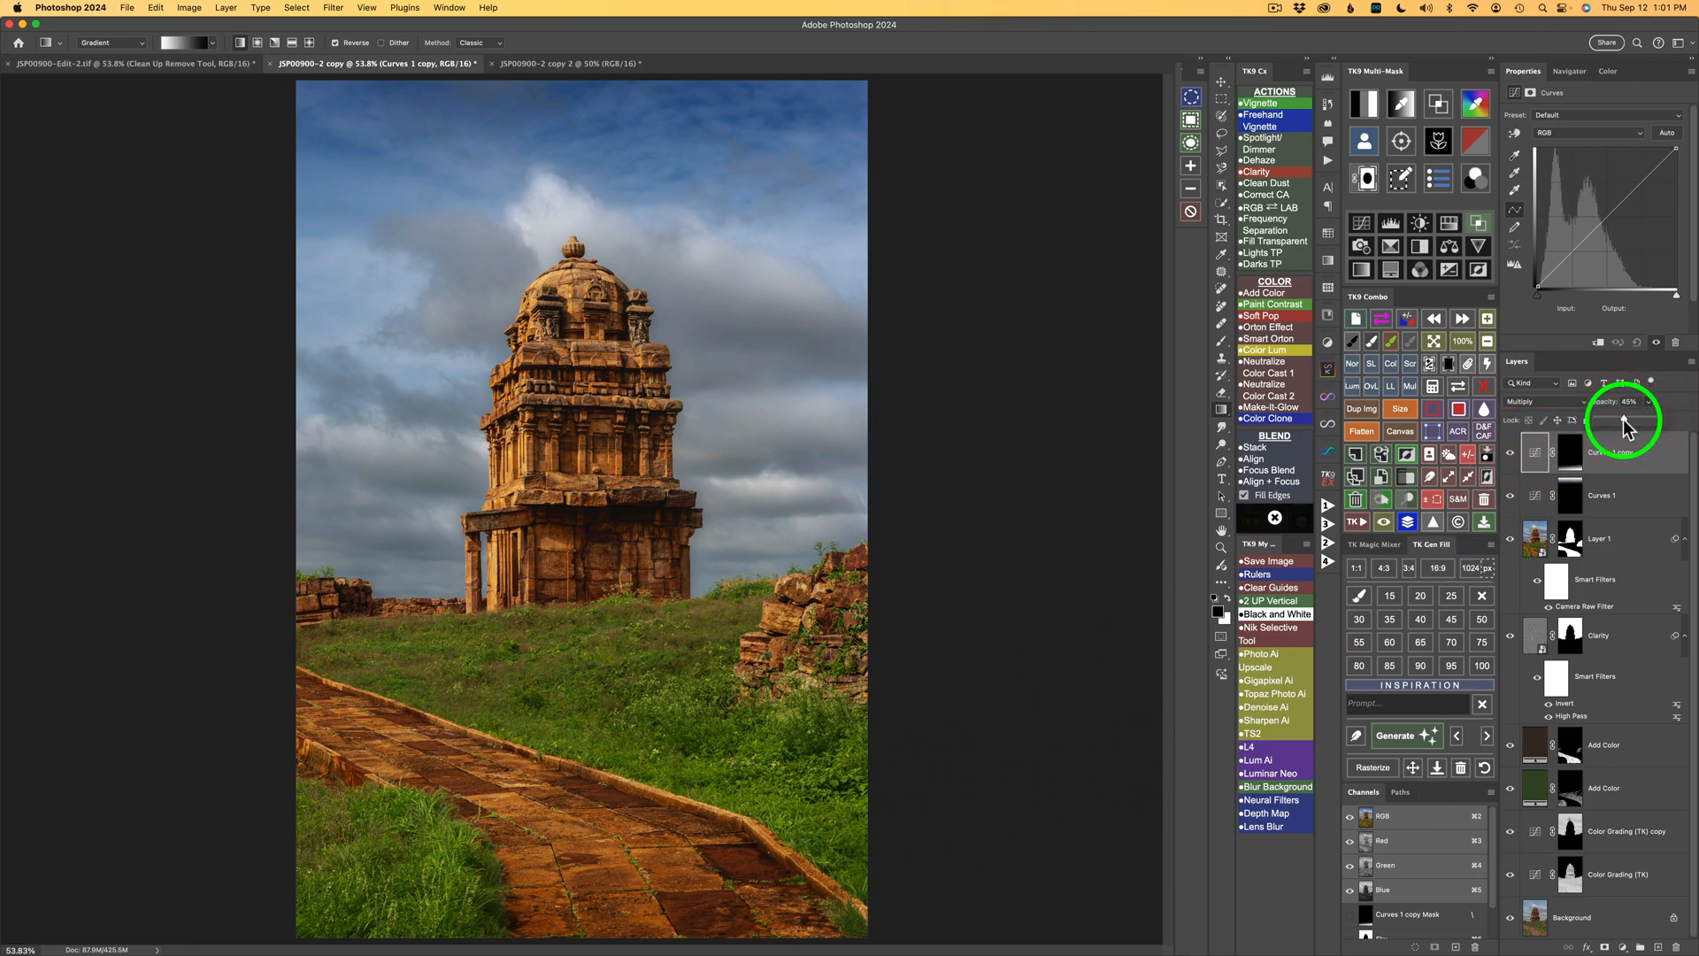
left_click(1512, 454)
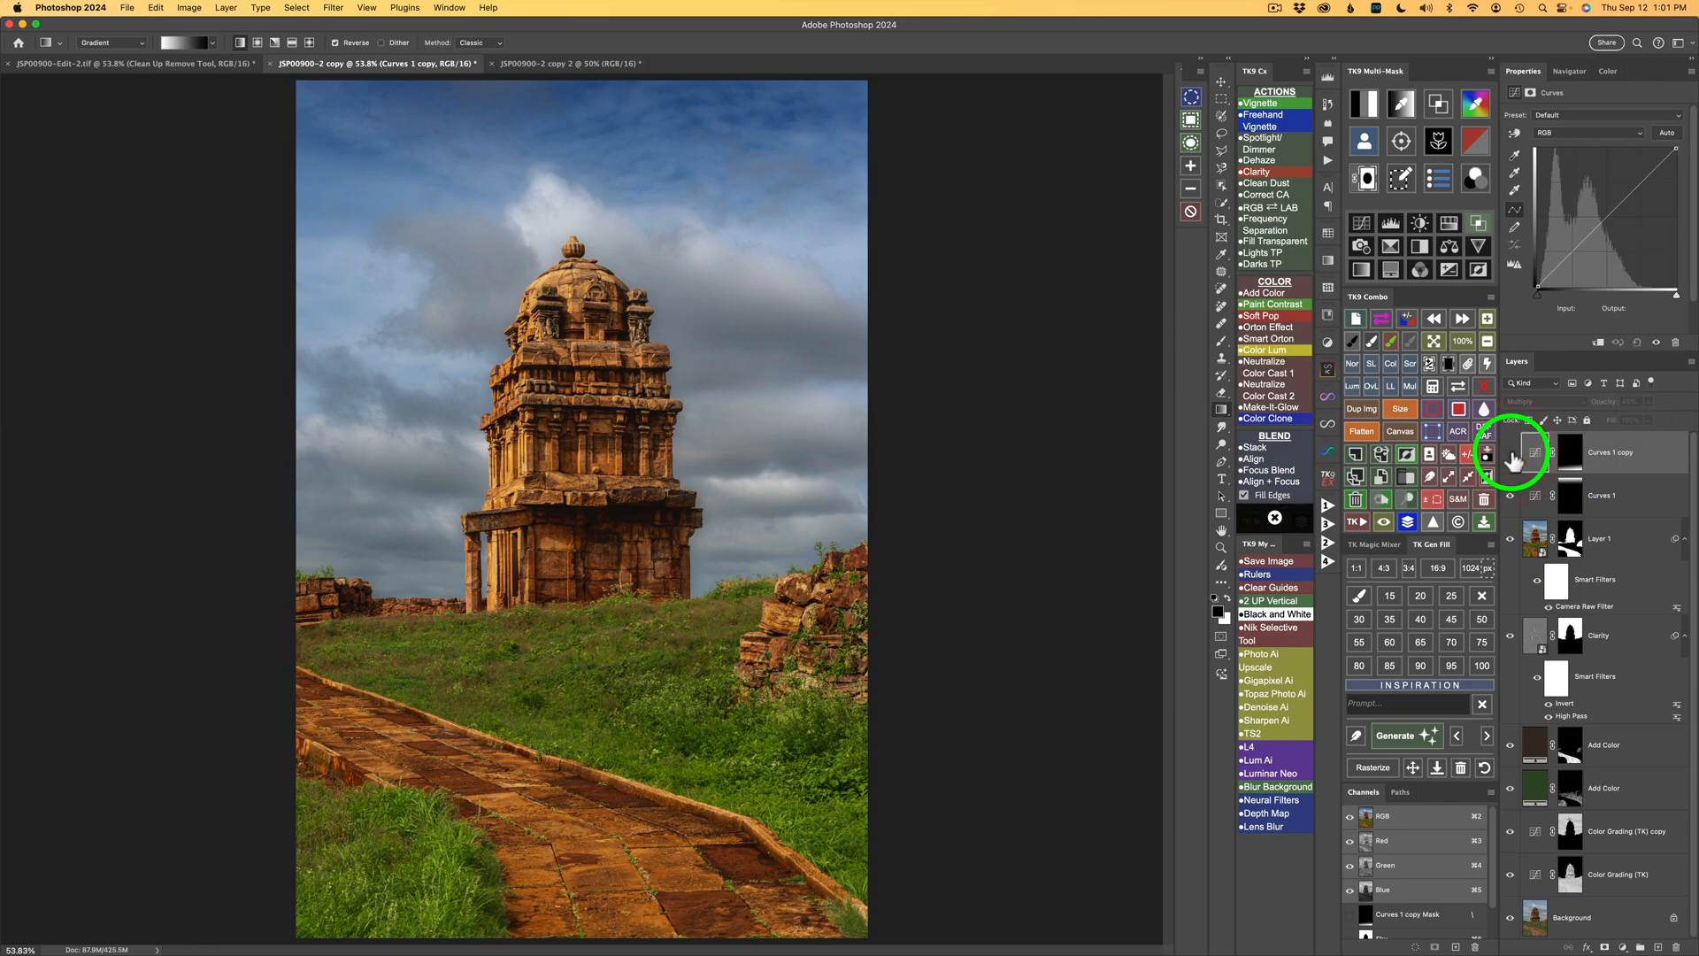
left_click(1512, 455)
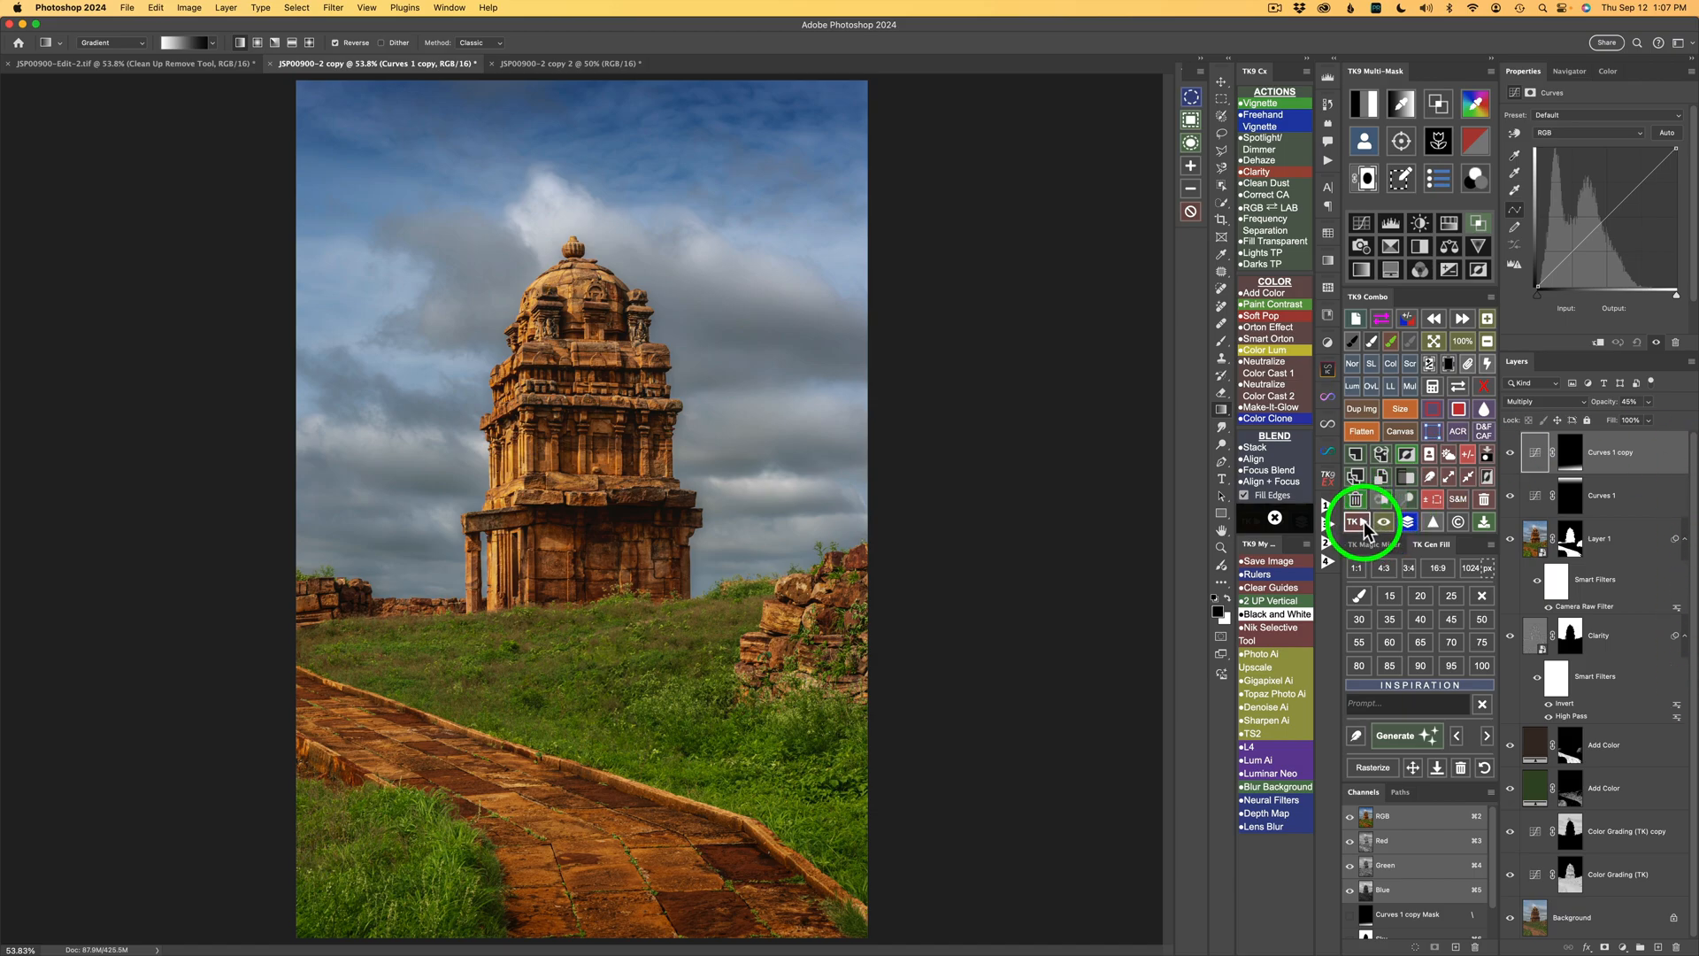
Step: Run the Vignette action with its preset Gaussian Blur radius, lower the Vignette layer's opacity to about 15%, and compare the effect
left_click(1263, 104)
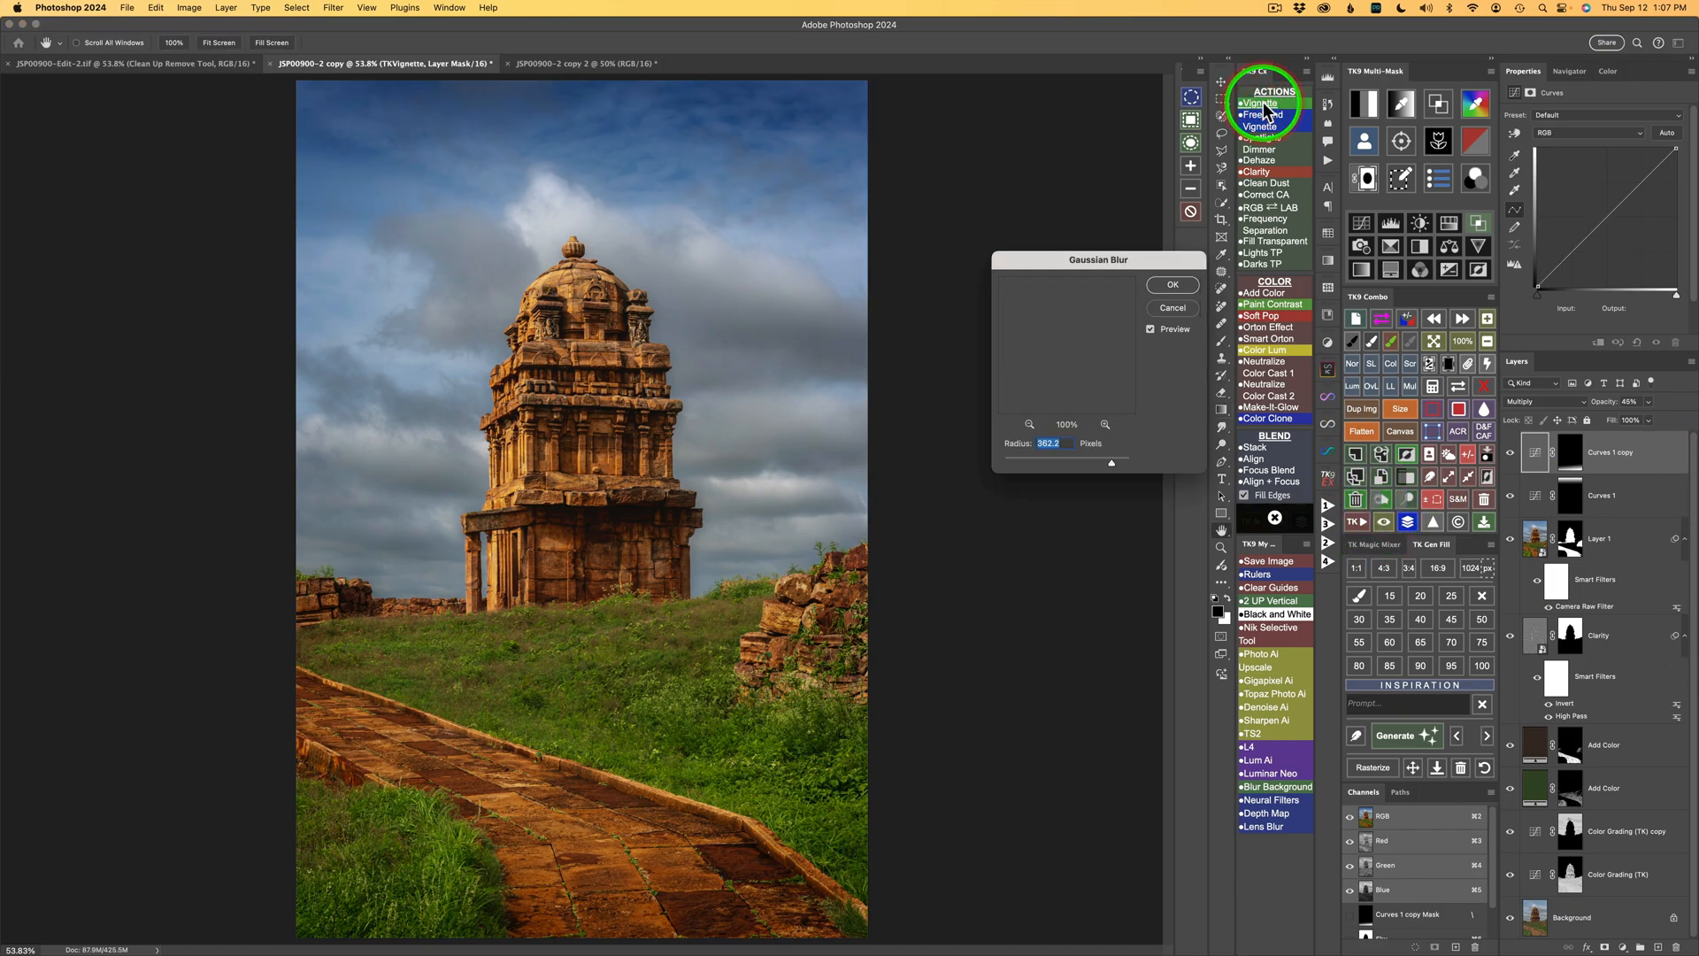
left_click(1175, 285)
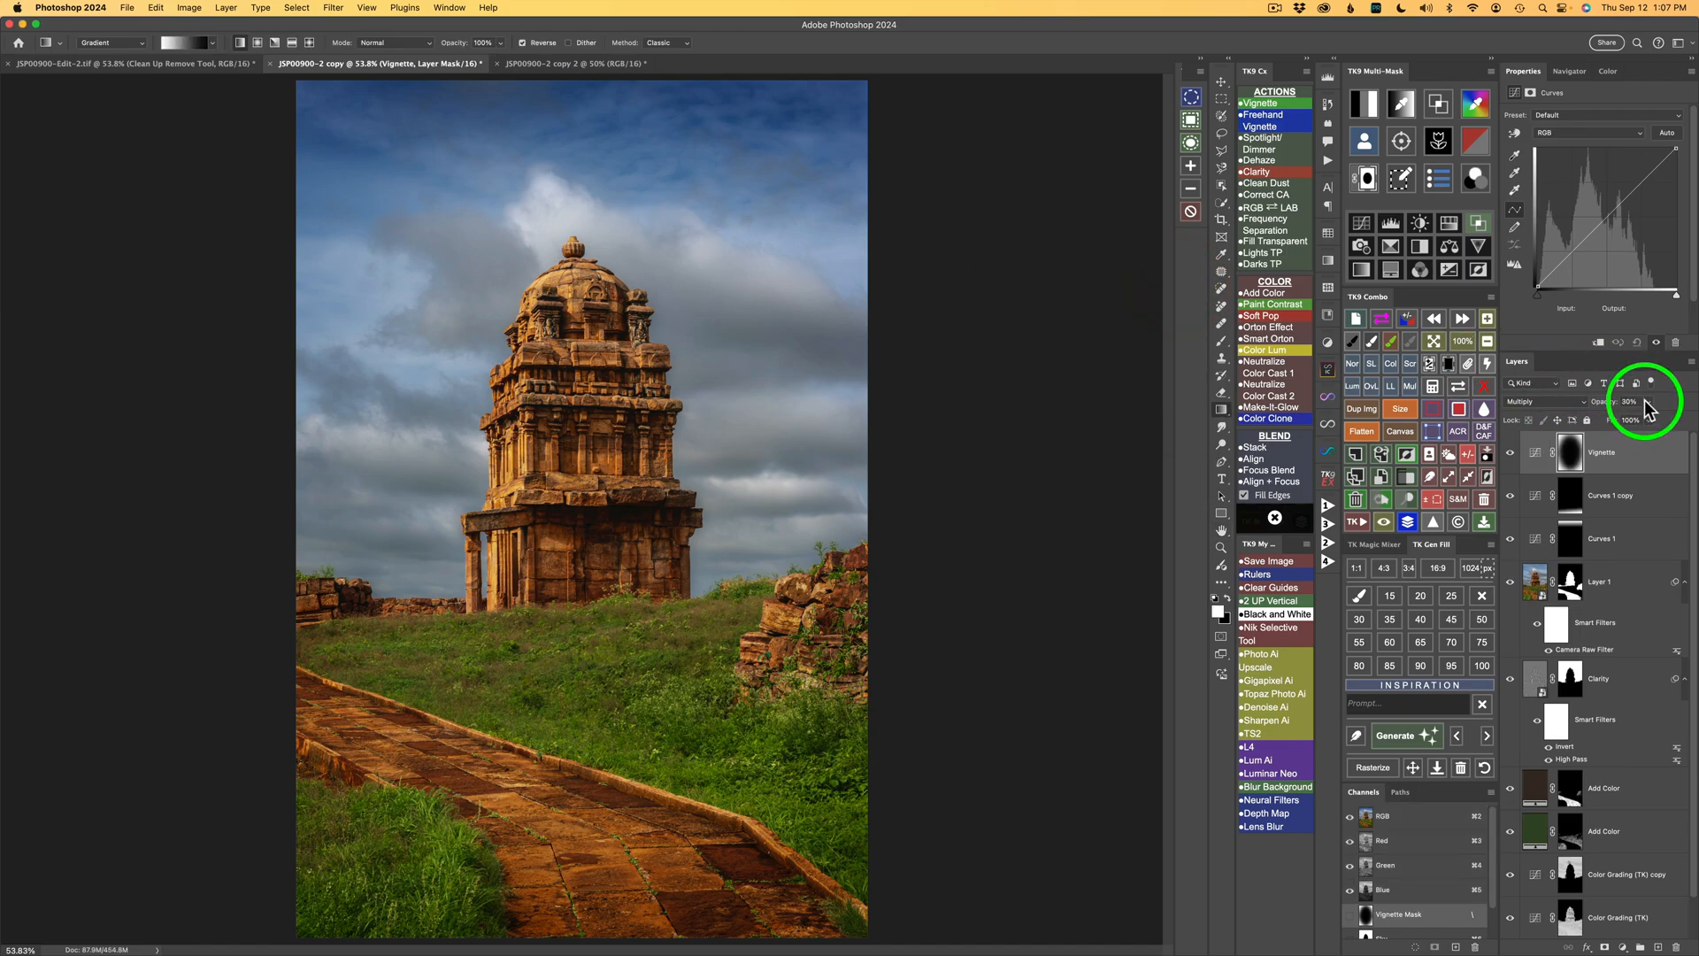
left_click_drag(1647, 416, 1635, 417)
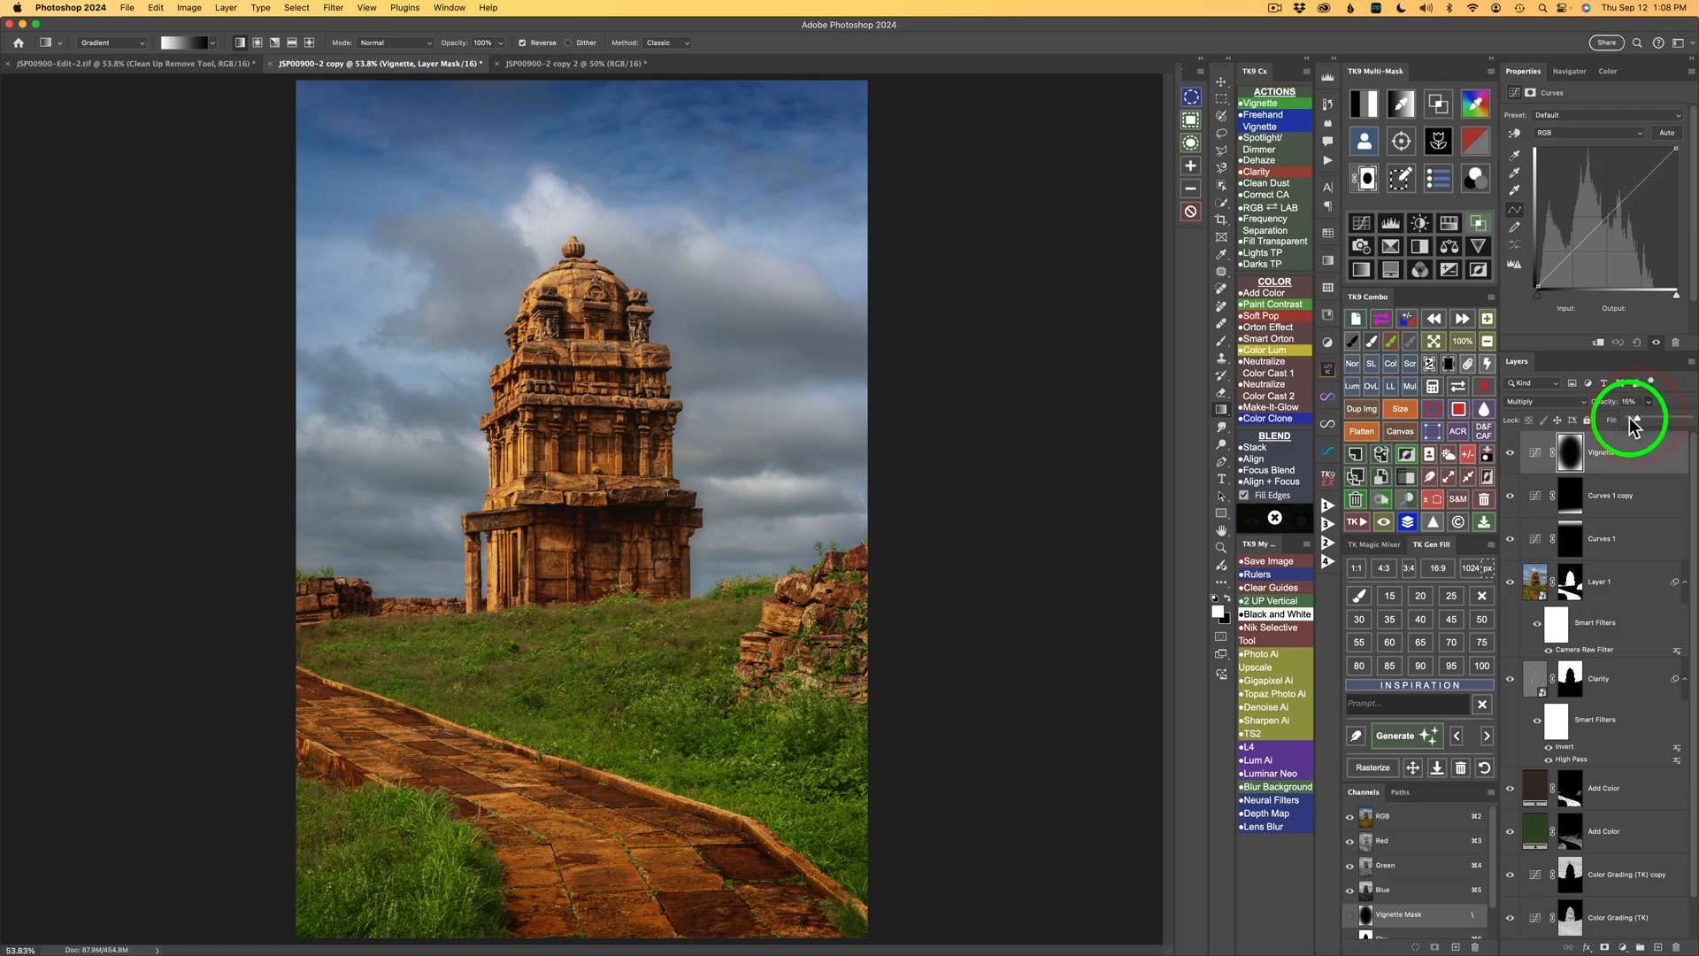
left_click(1511, 453)
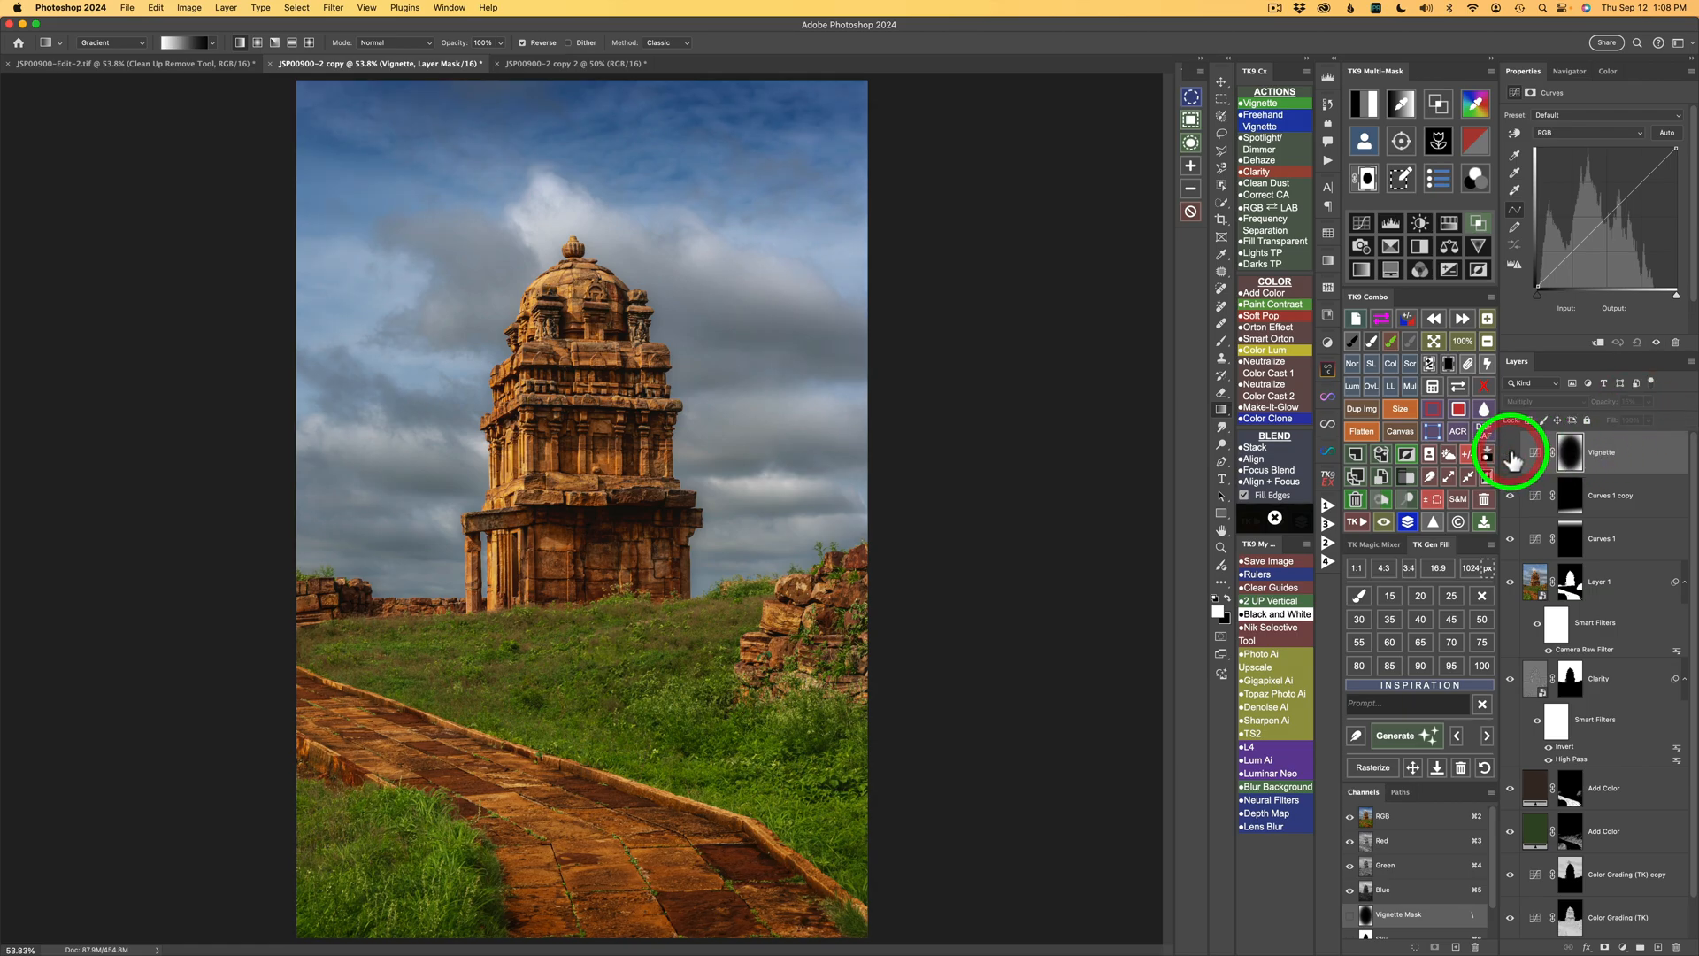
left_click(1510, 453)
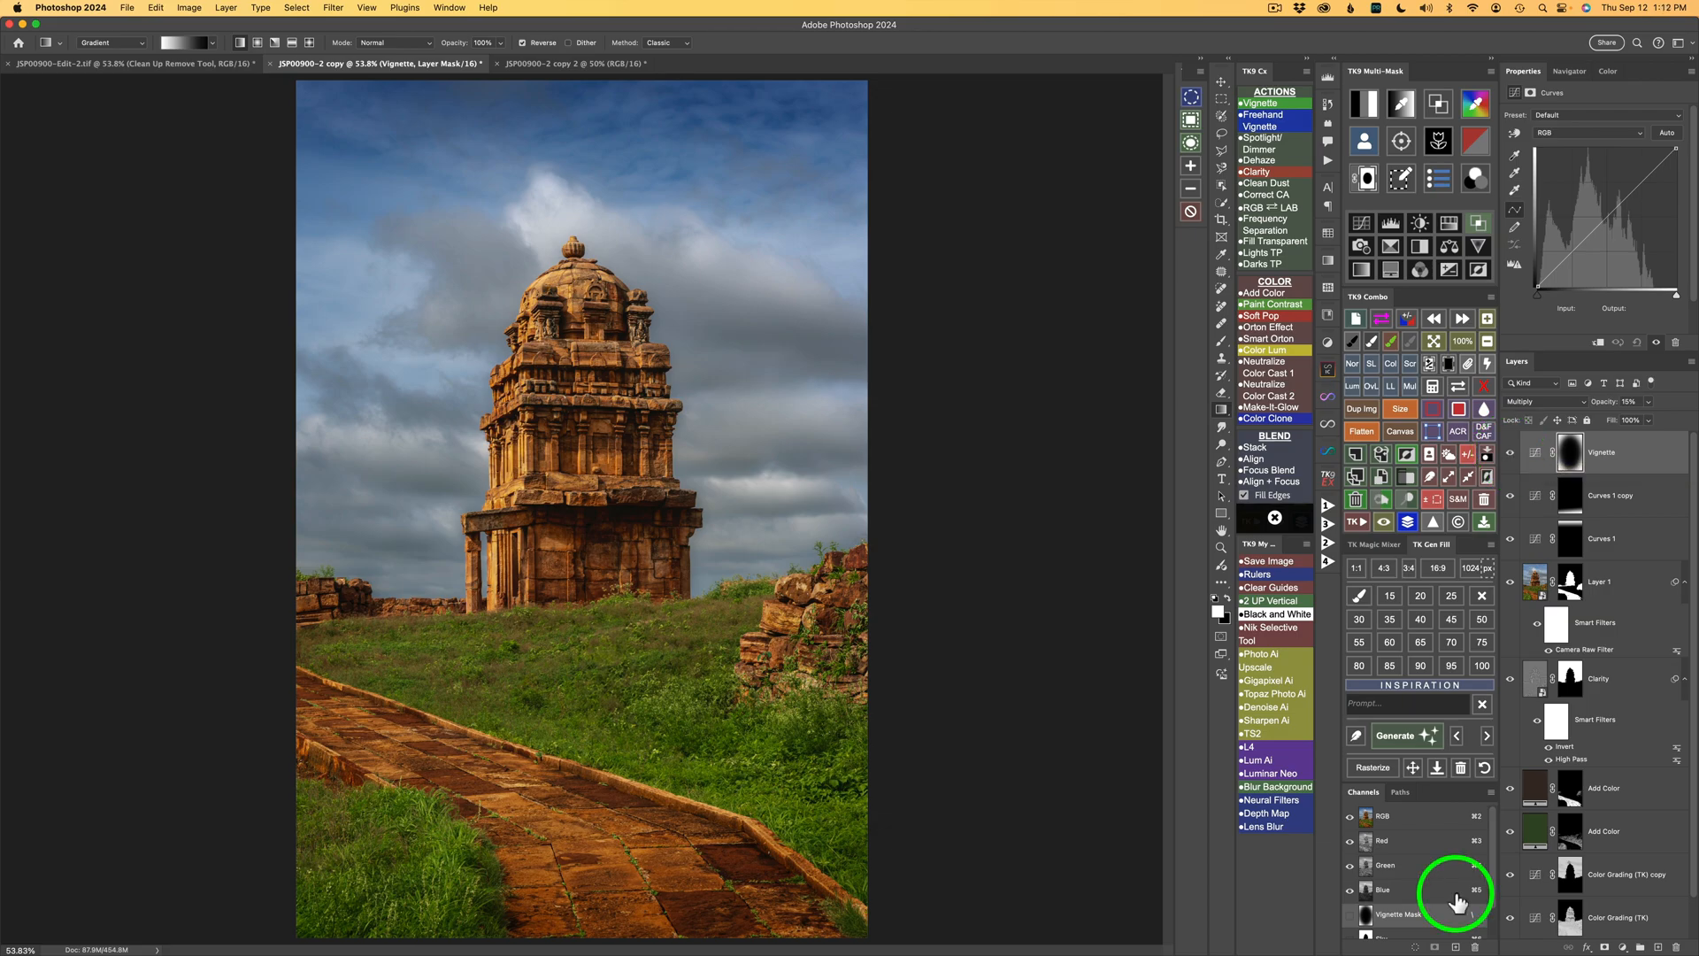
Step: Add an Exposure adjustment layer with exposure +0.3 and gamma correction 0.95, and compare the photo with and without it
left_click(1451, 267)
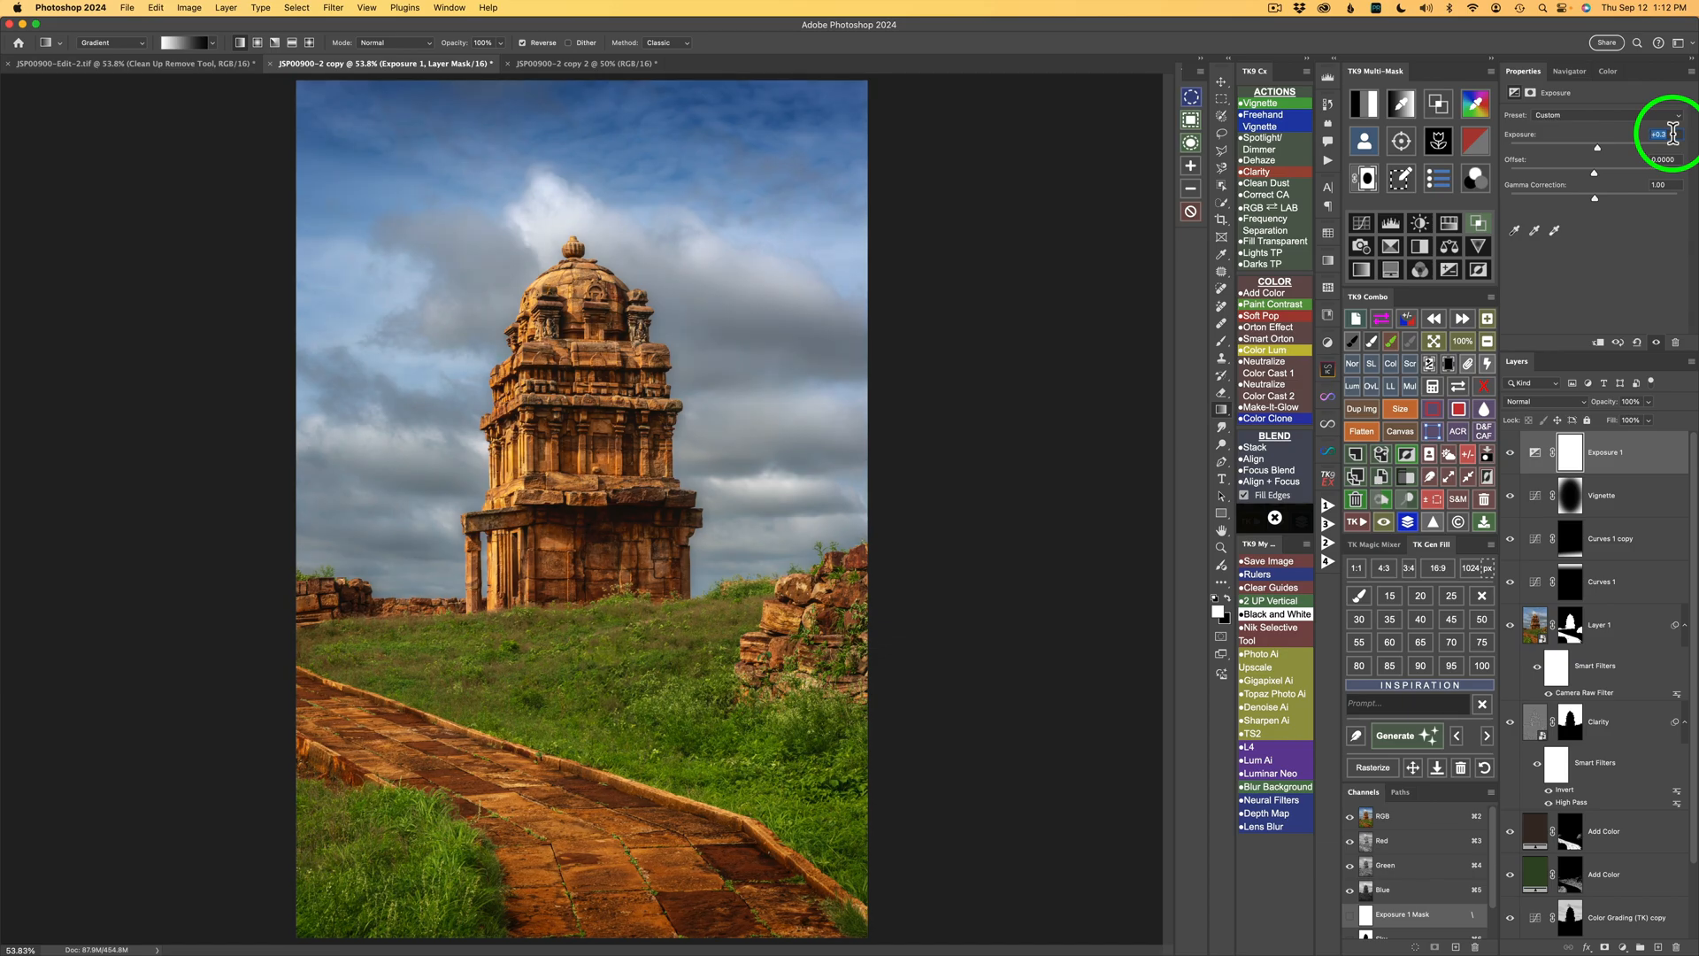
left_click(1673, 184)
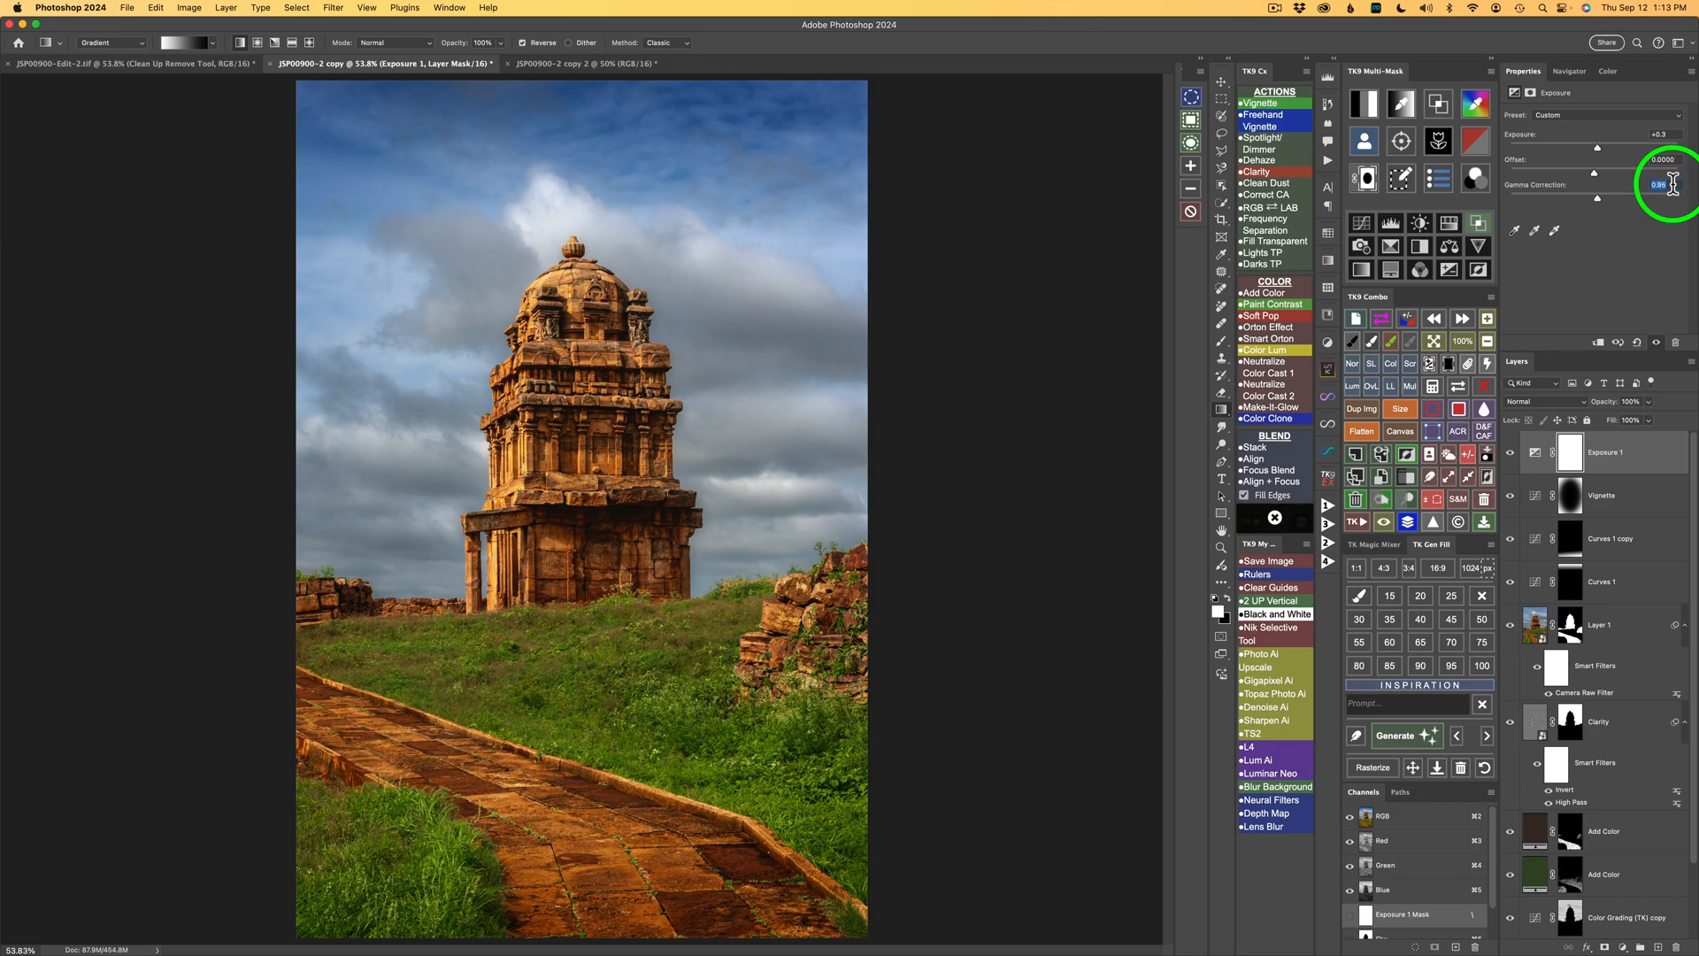
left_click(1511, 455)
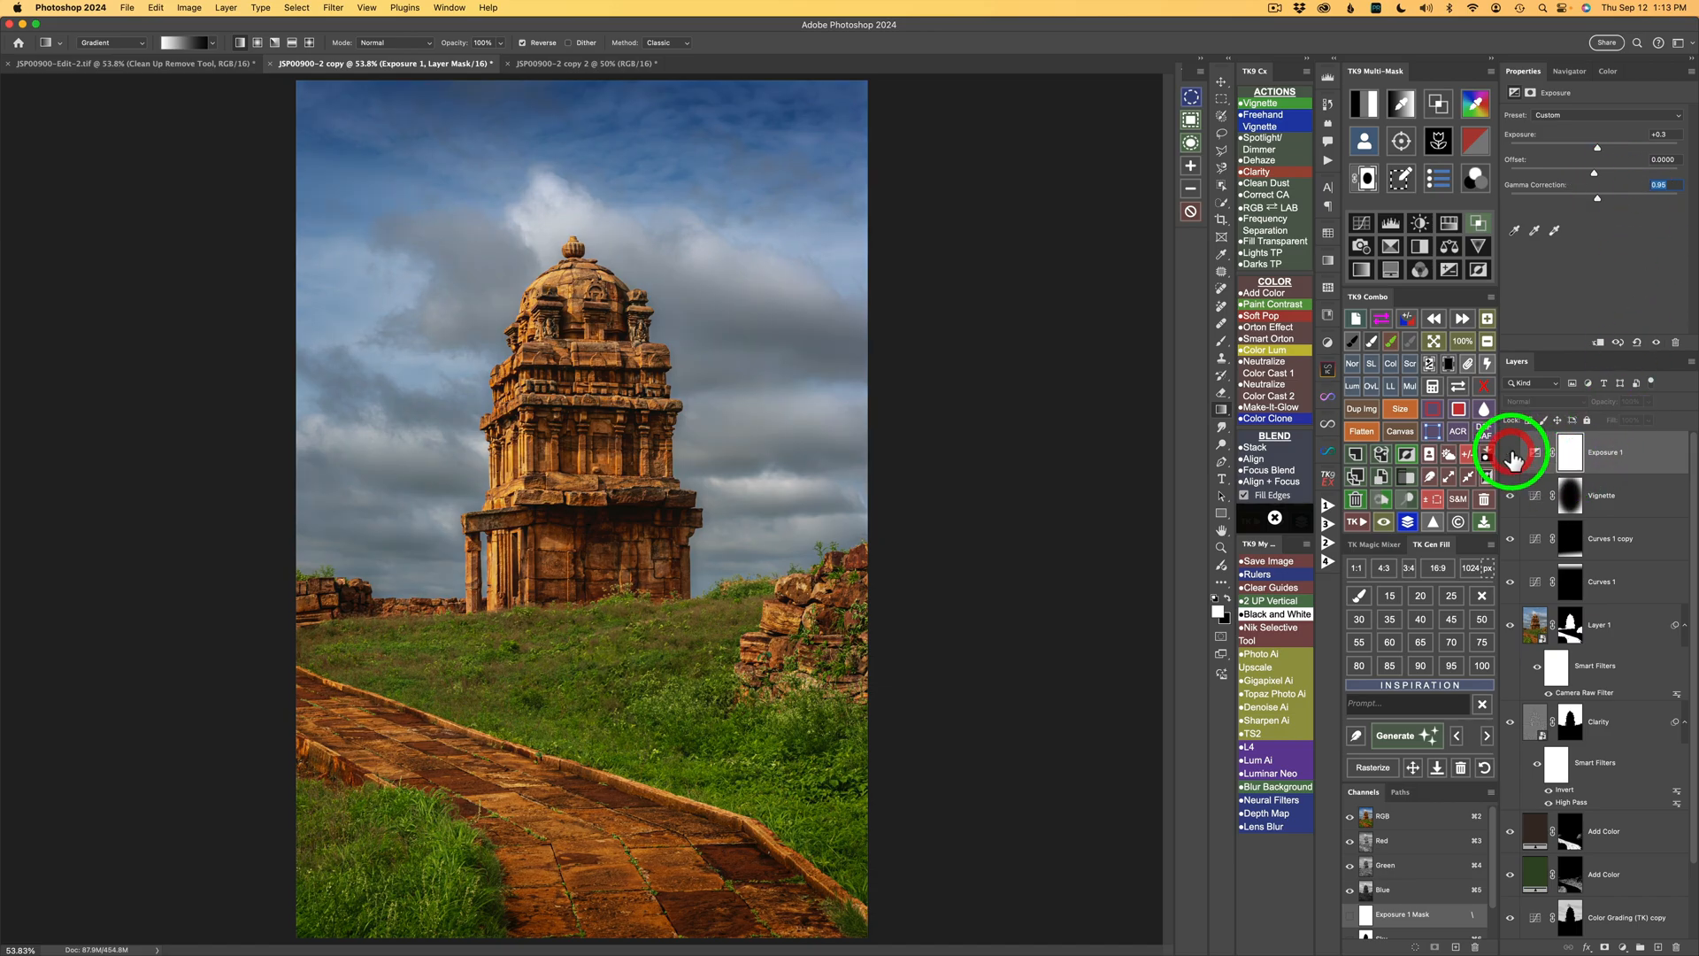
left_click(1511, 455)
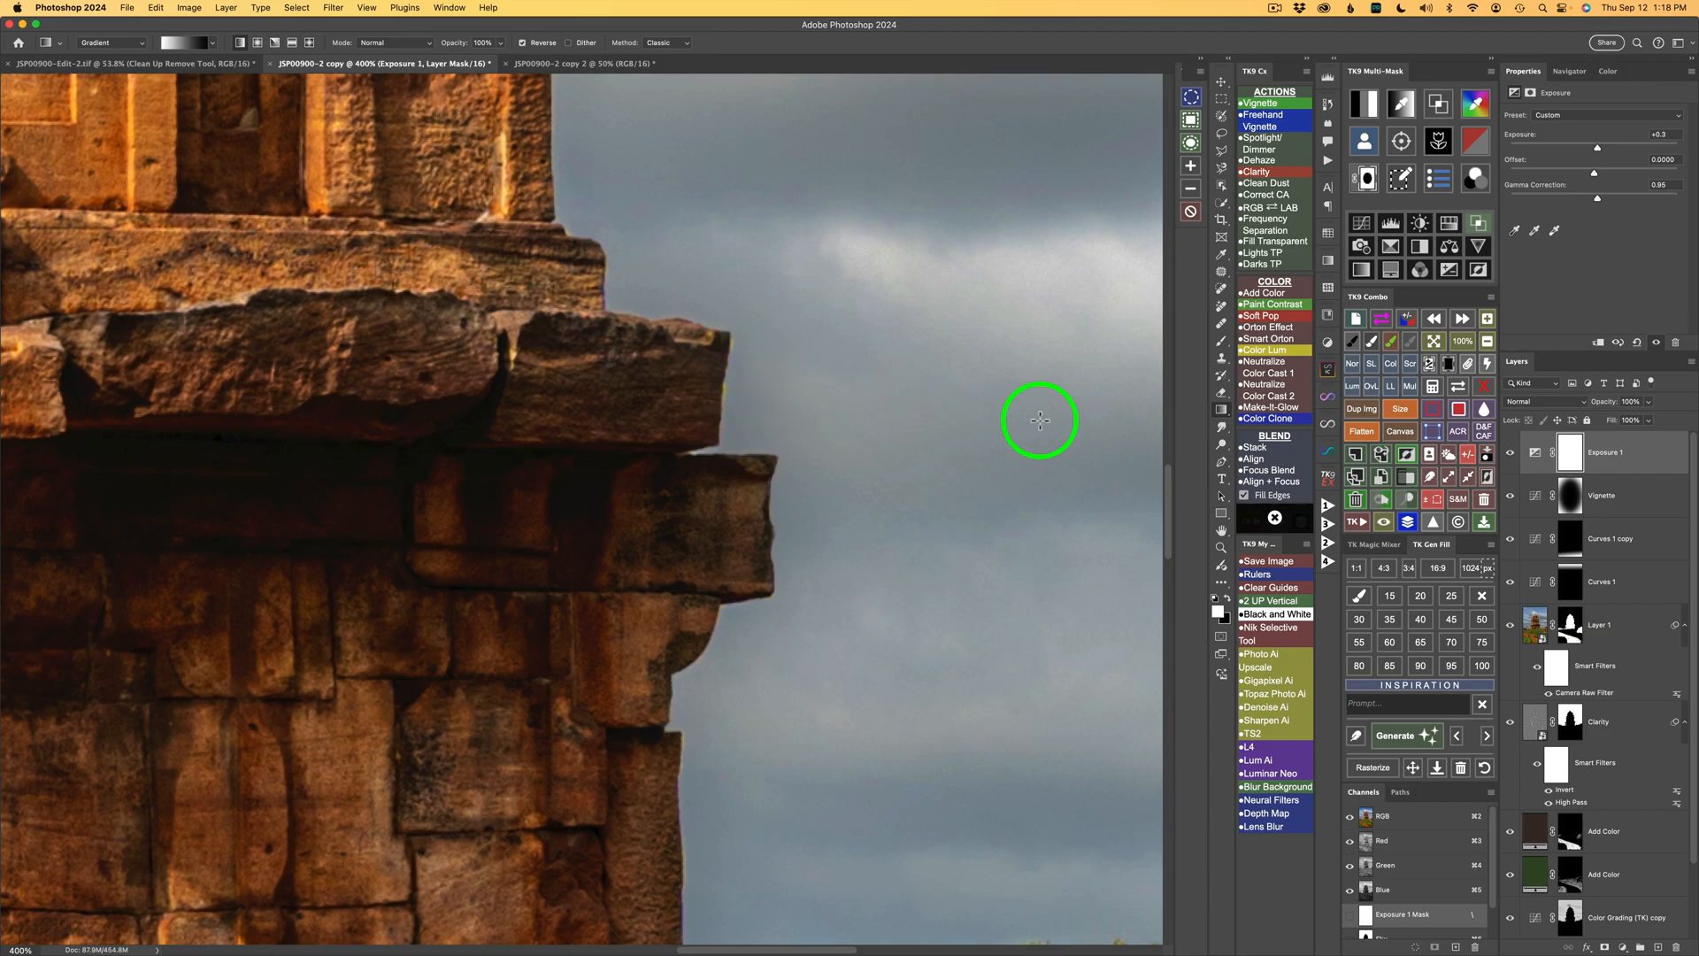
Step: Add a new pixel layer and clean the fringes along the right edges of the temple's stone ledges with the Remove tool
left_click(1357, 456)
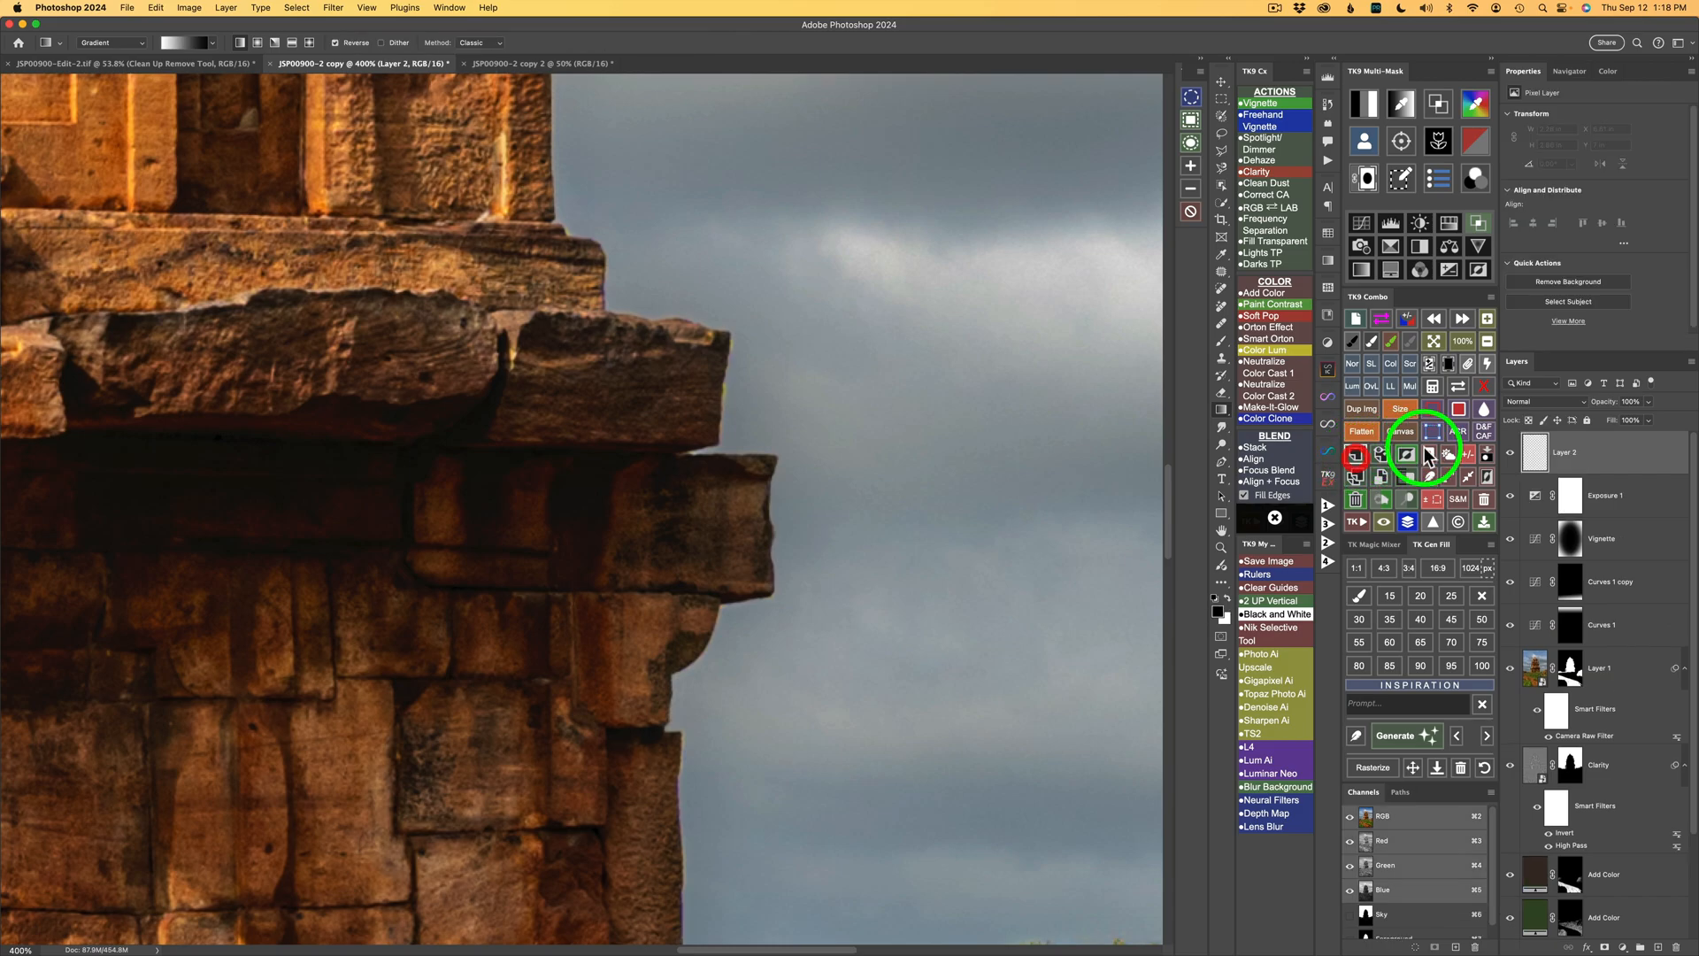
left_click(1223, 306)
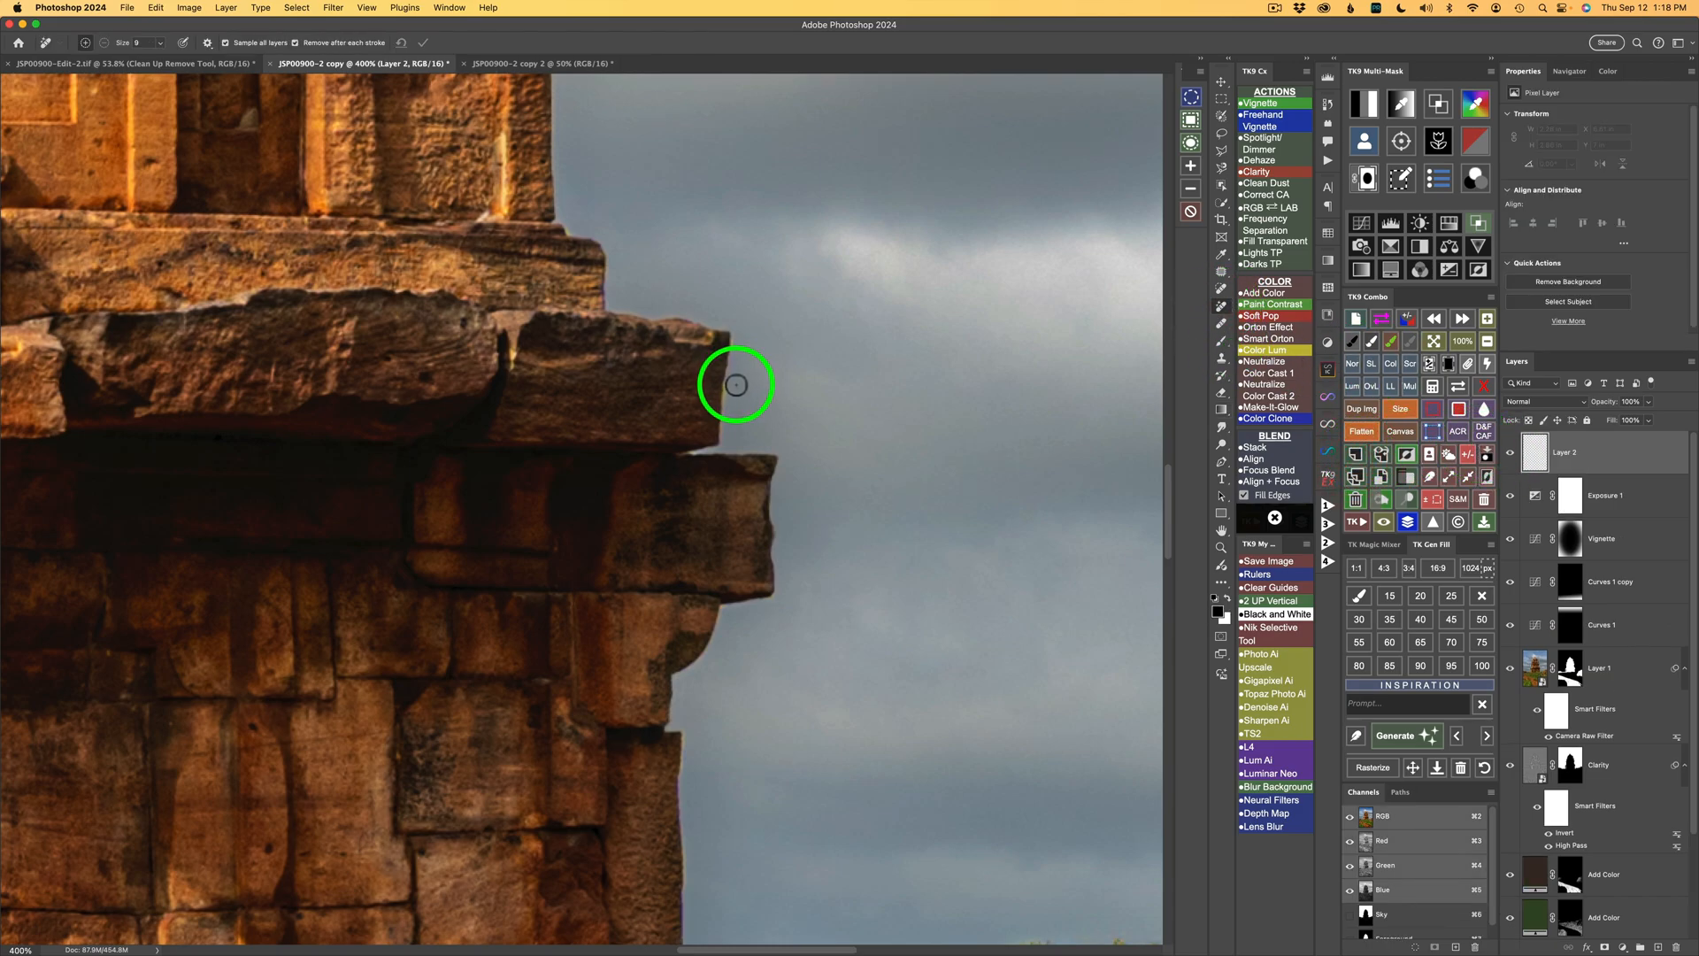
left_click_drag(737, 373, 725, 439)
left_click(733, 370)
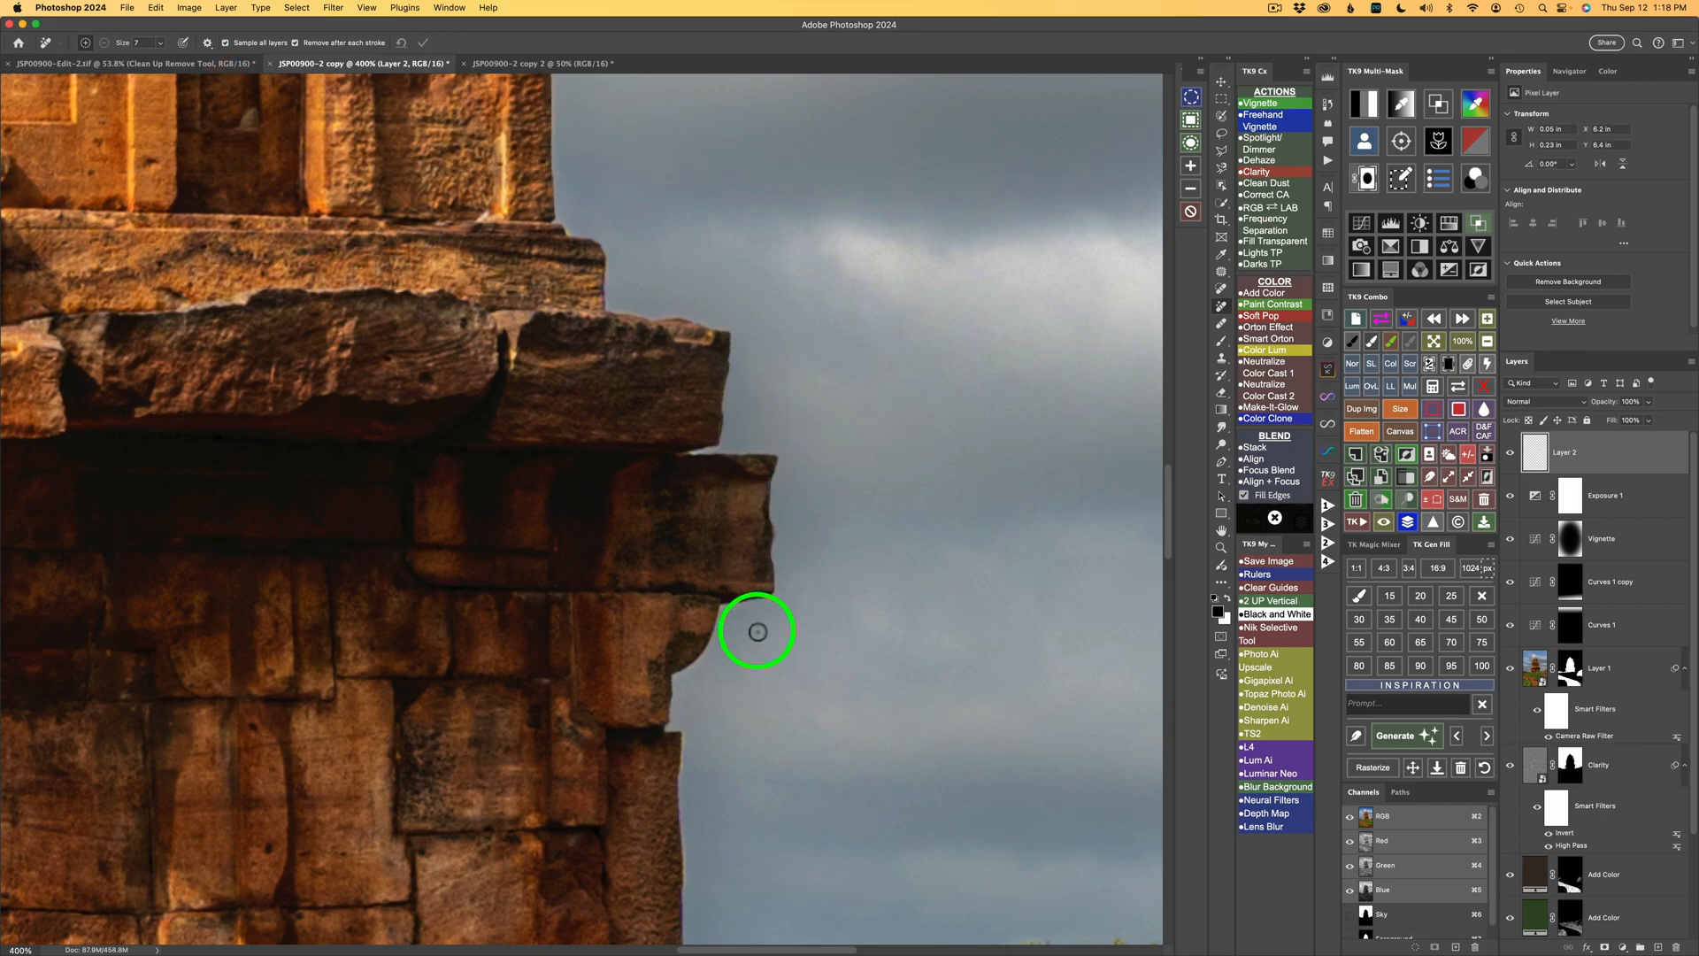
mouse_move(751, 609)
left_mouse_down()
mouse_move(728, 599)
mouse_move(779, 609)
mouse_move(770, 599)
left_mouse_up()
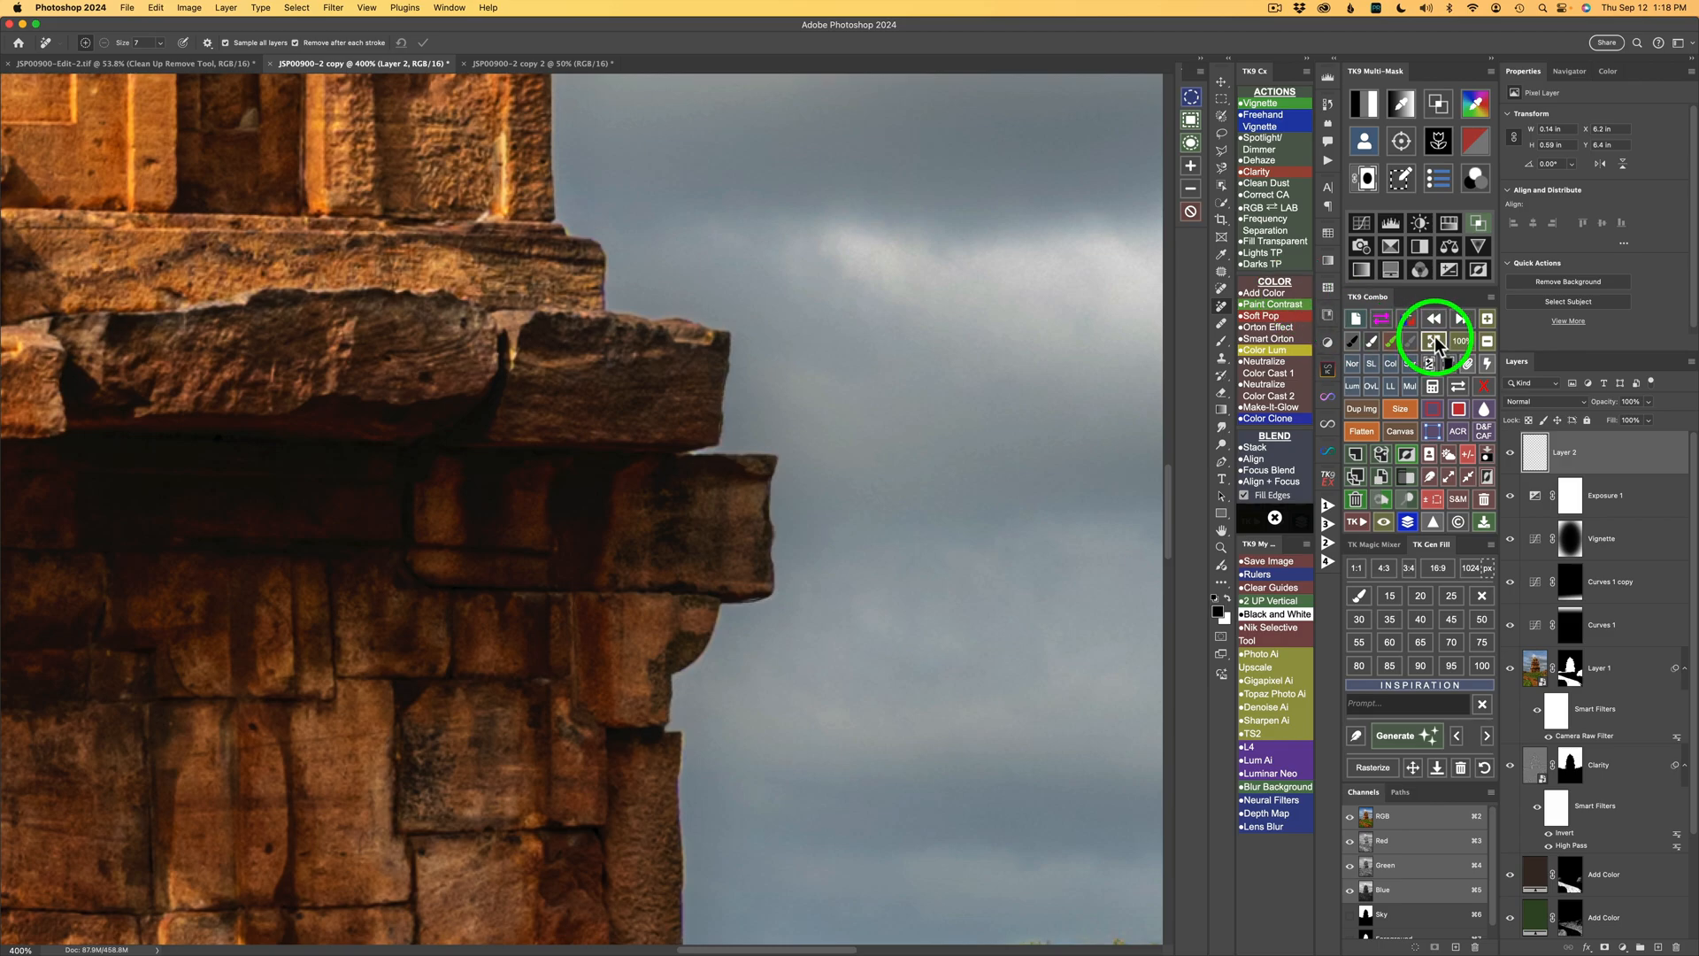
Step: Compare the whole photo before and after all the adjustment layers
left_click(1435, 344)
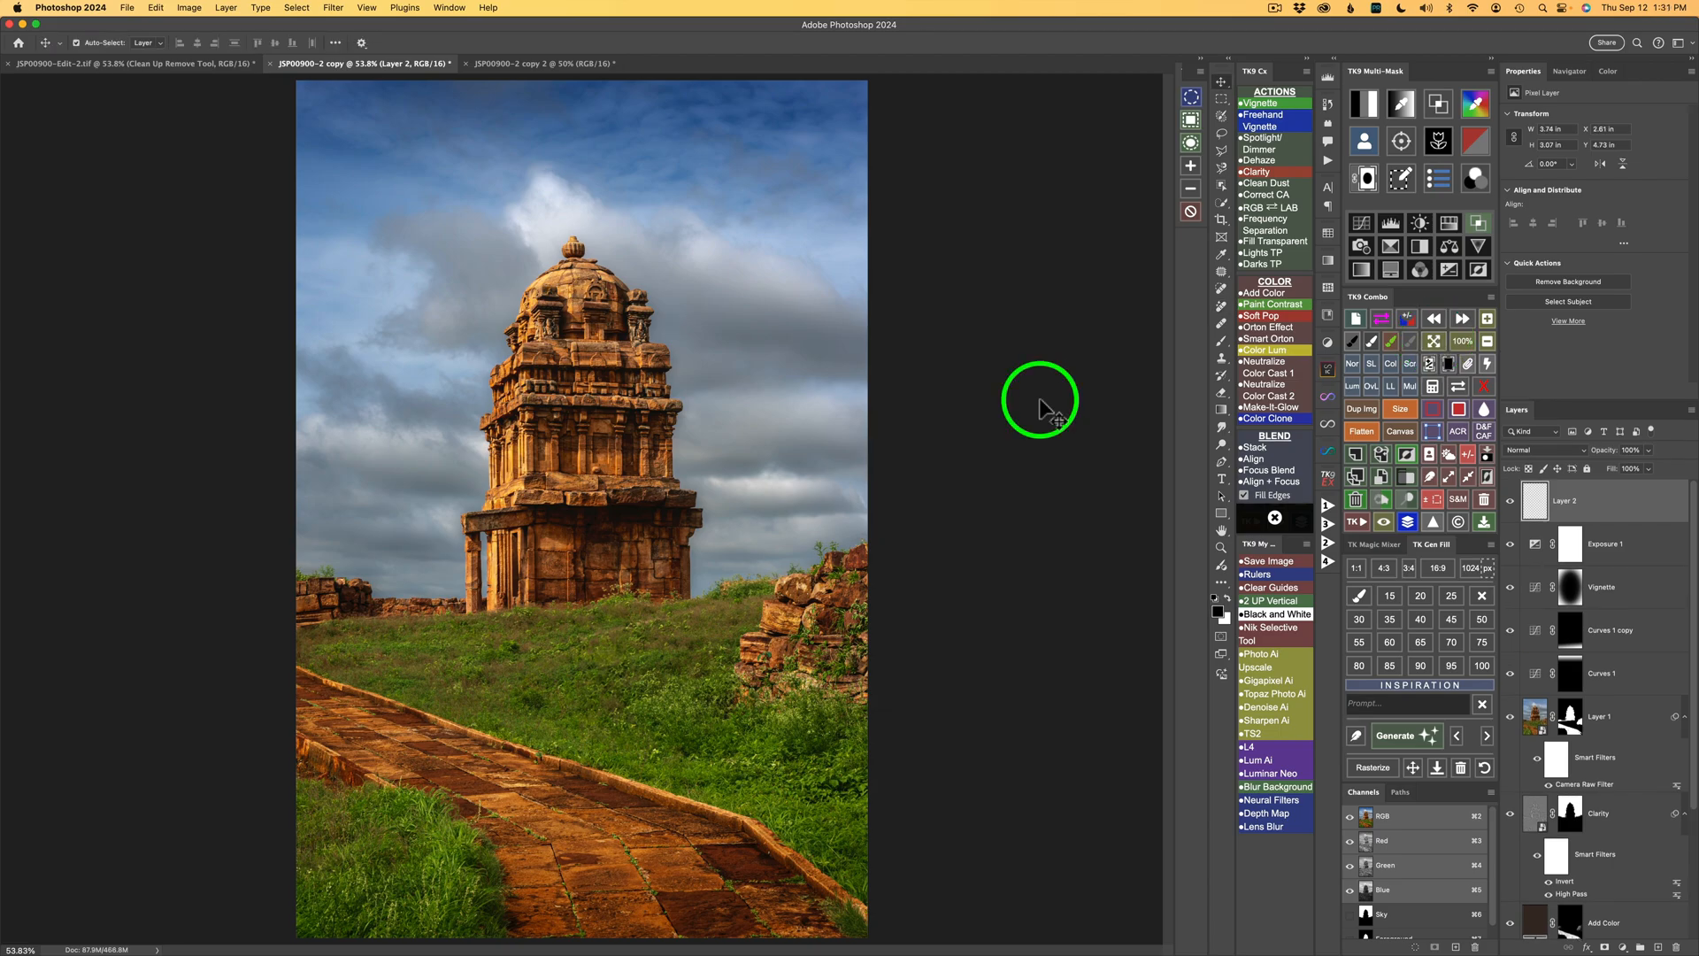
left_click(1409, 530)
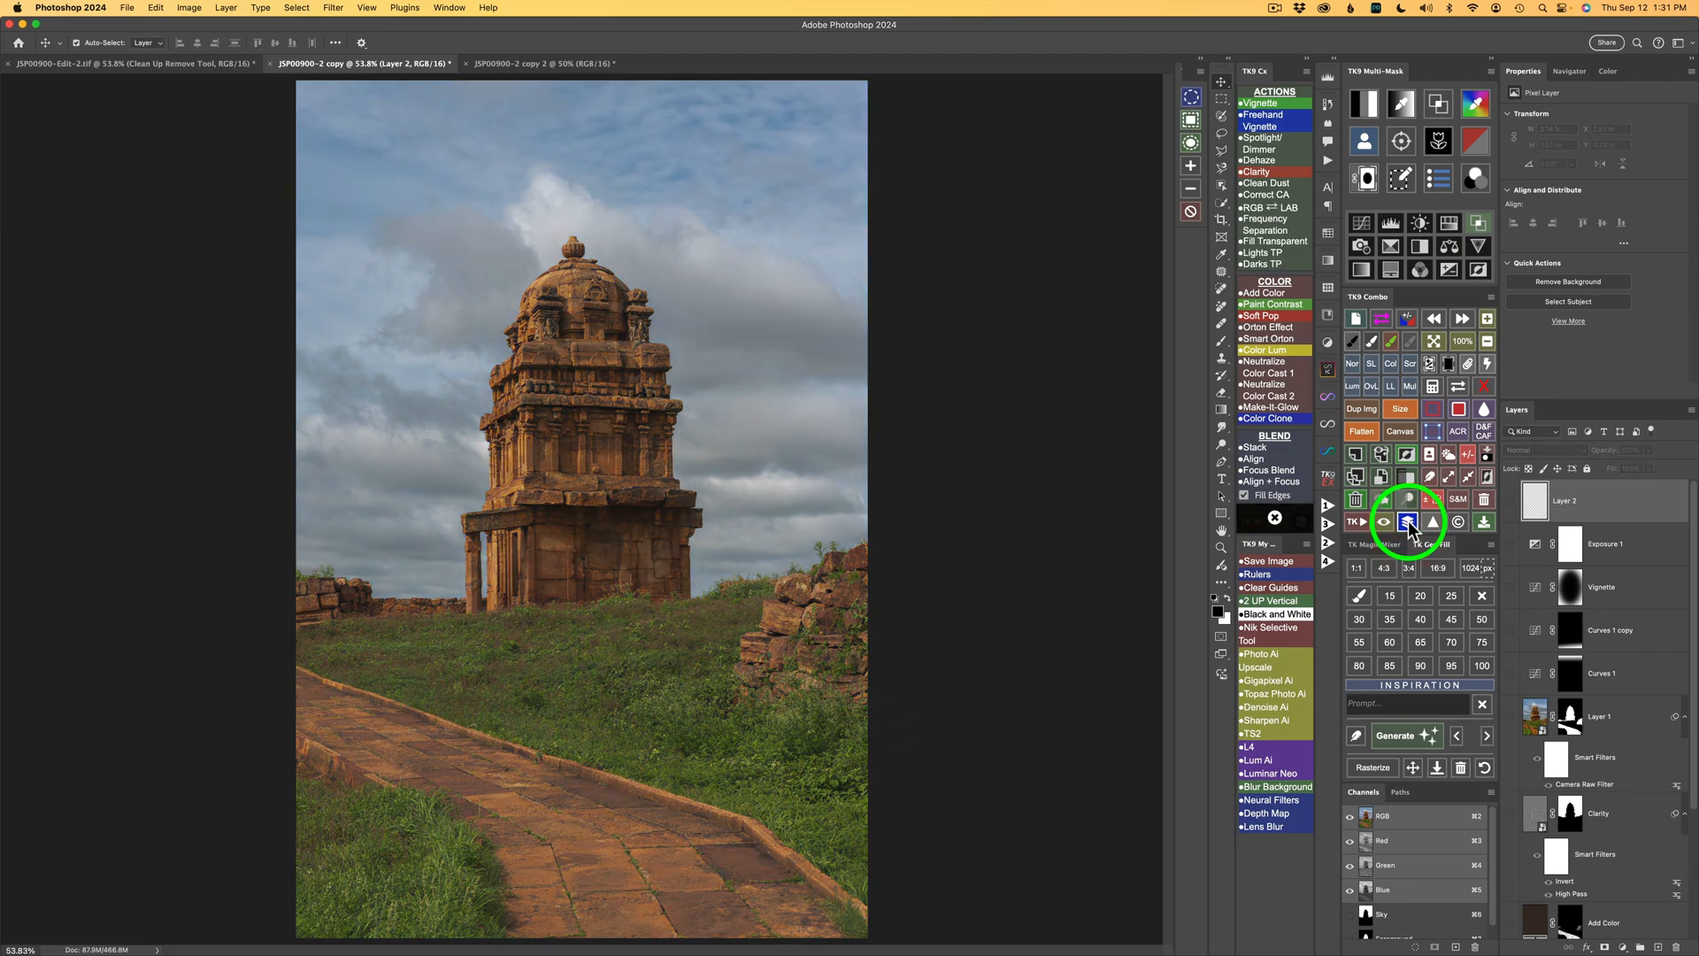
left_click(1409, 529)
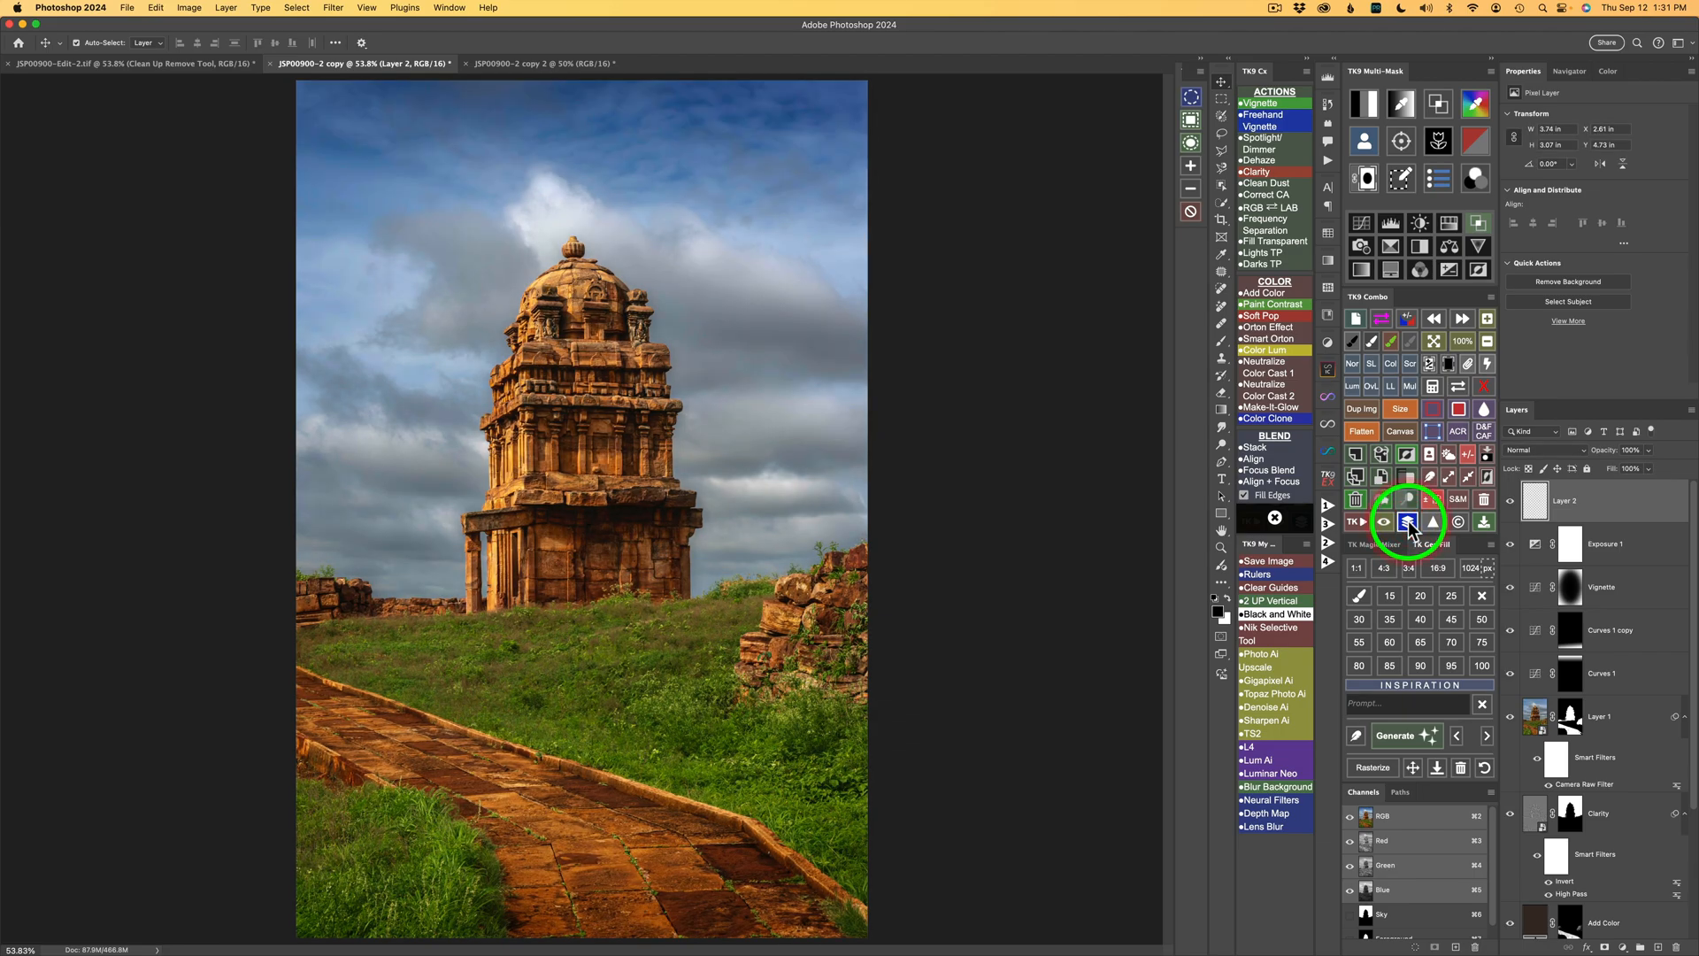